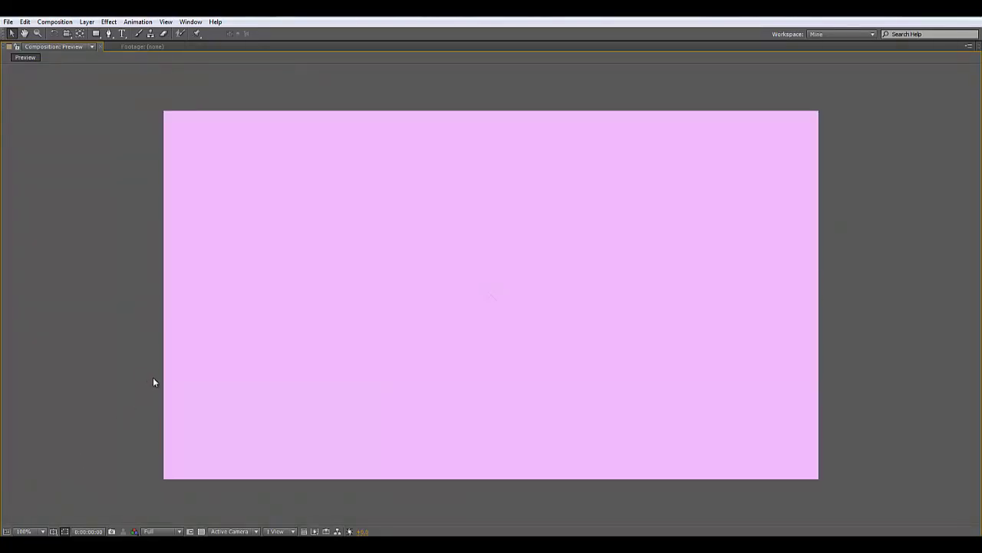
Step: Review the finished Preview animation at several times, checking the ae tuts+ logo shot and the Learn, Experiment, Achieve ribbon
key(grave)
key(comma)
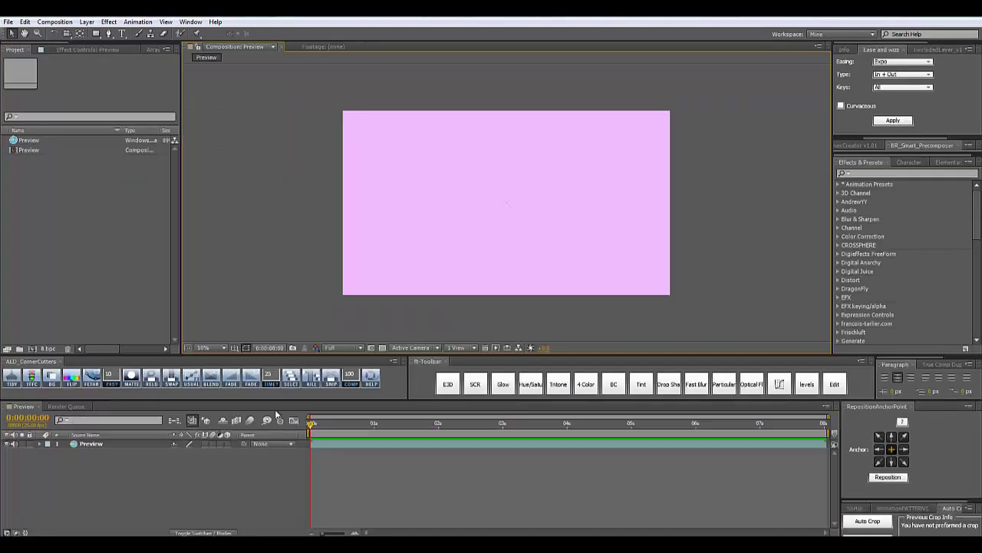
drag(311, 423, 724, 427)
scroll(532, 312, up, 1)
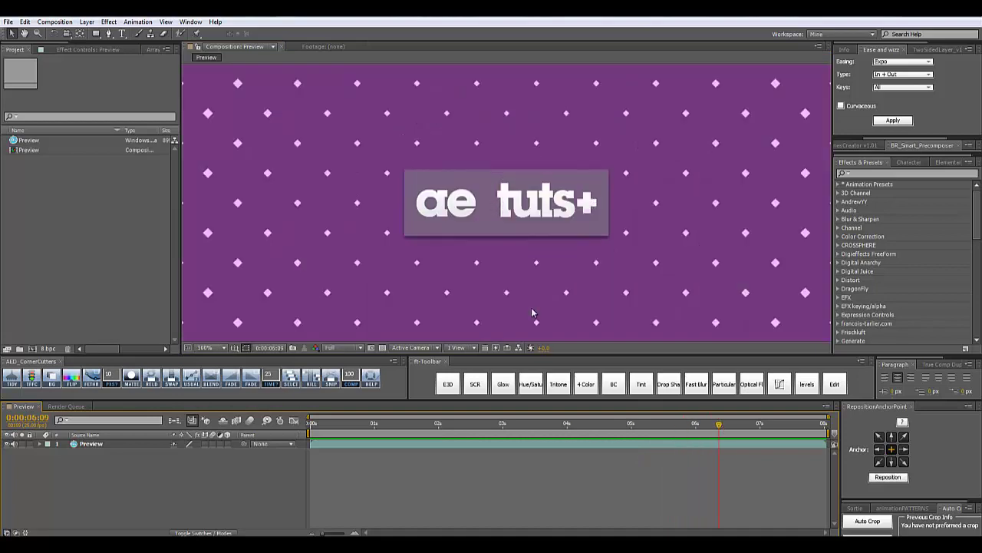
key(grave)
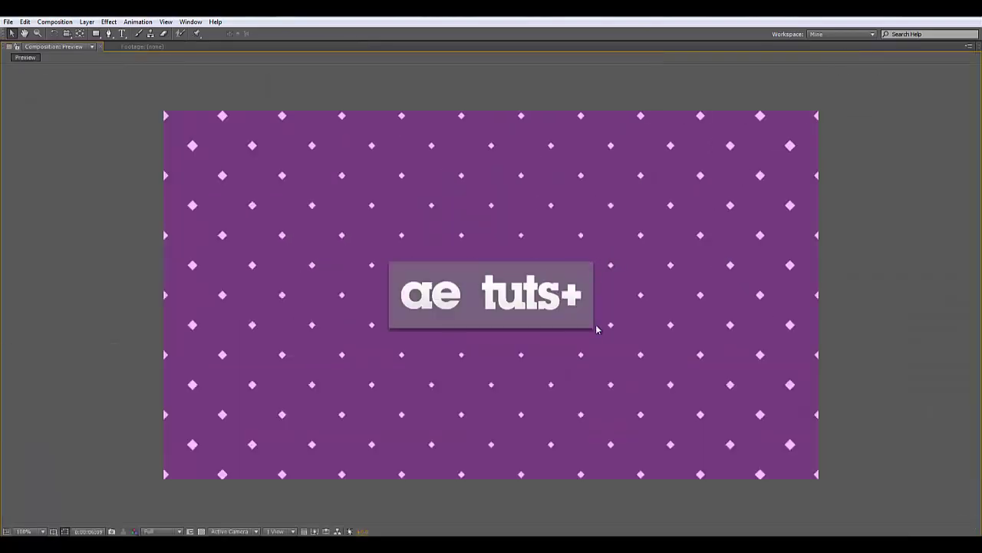
key(grave)
key(comma)
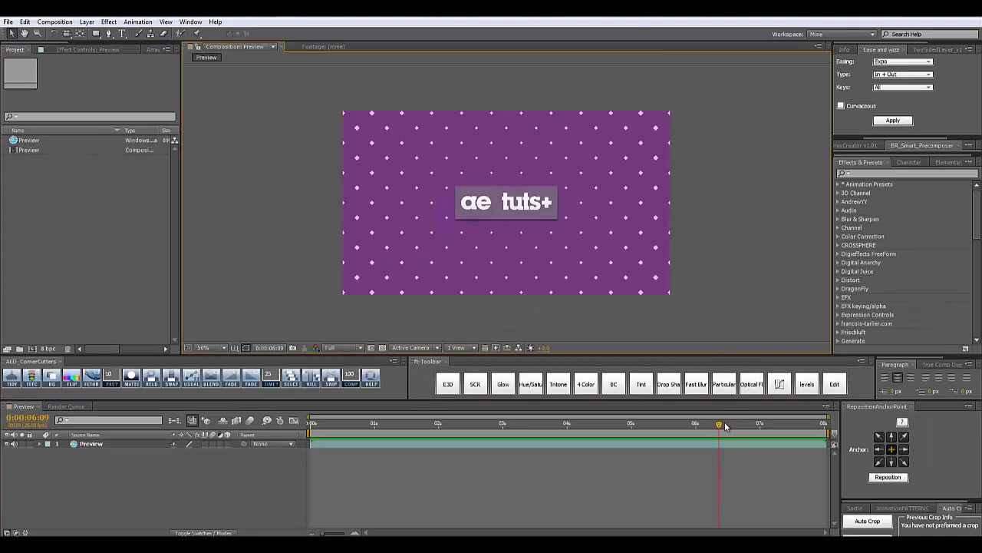
drag(726, 426, 454, 436)
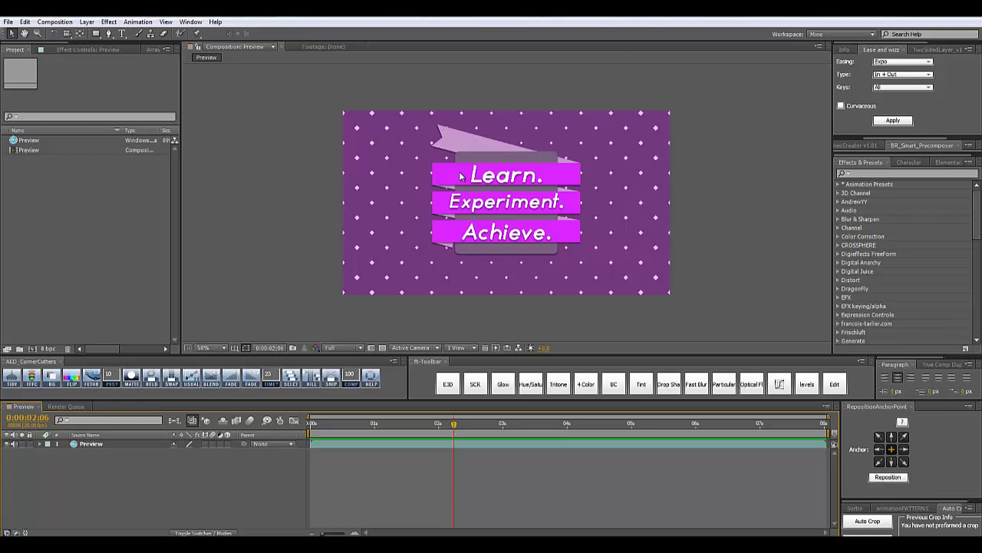
Step: Delete all items from the project, including the Preview footage and composition
click(79, 261)
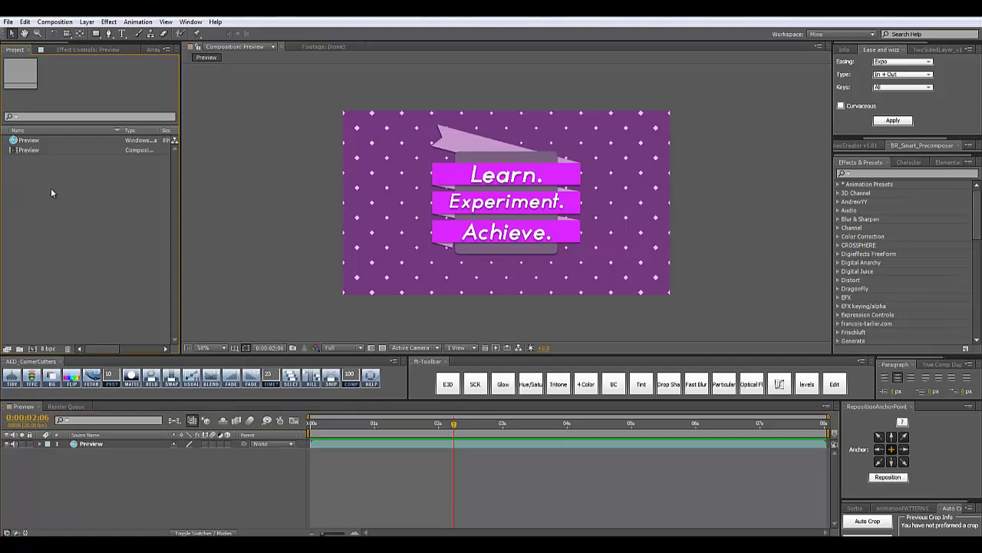
key(ctrl+a)
key(Delete)
key(Return)
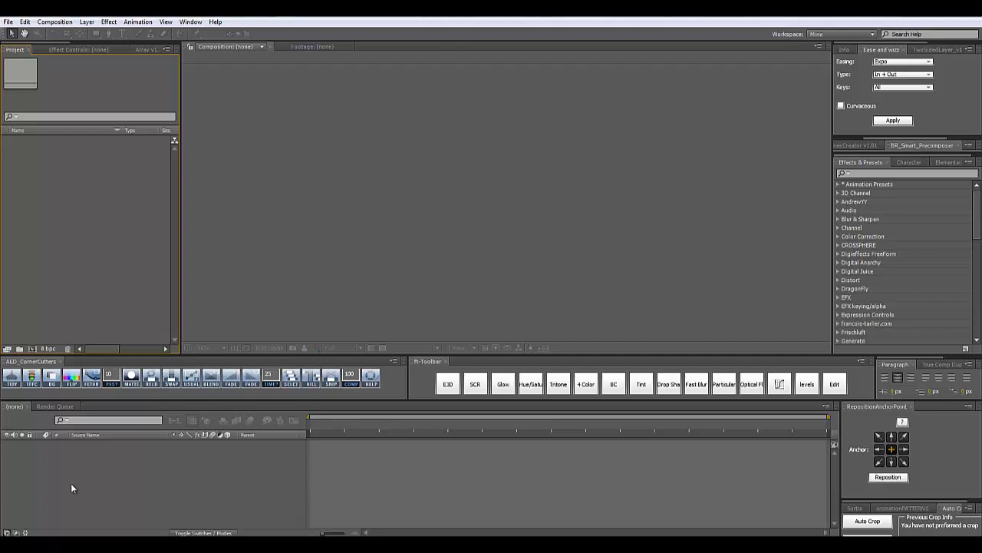
Step: Create a composition named Main with the HDV/HDTV 720 25 preset and a duration of 0:00:10:00
key(ctrl+n)
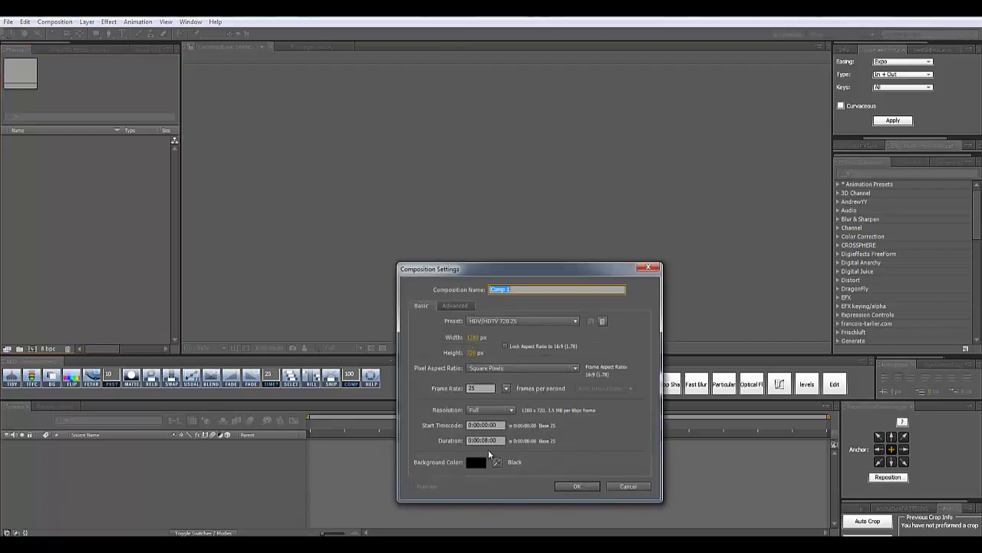
click(485, 442)
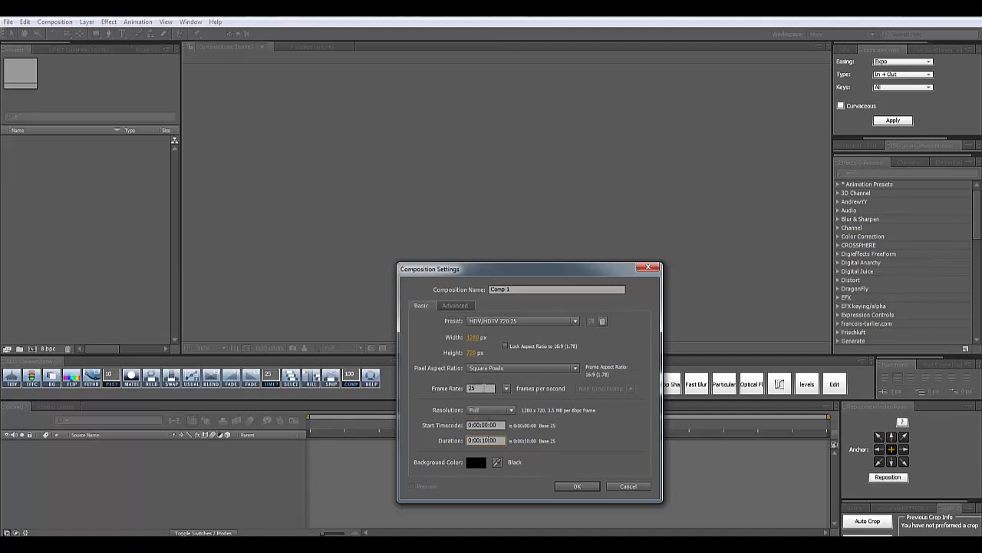
click(484, 387)
click(528, 290)
key(ctrl+a)
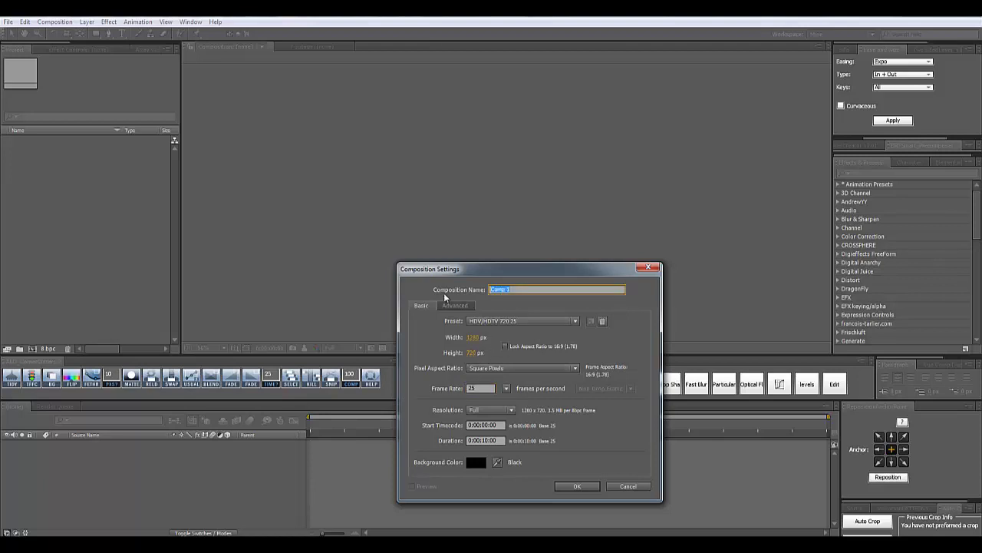
text(Main)
key(Return)
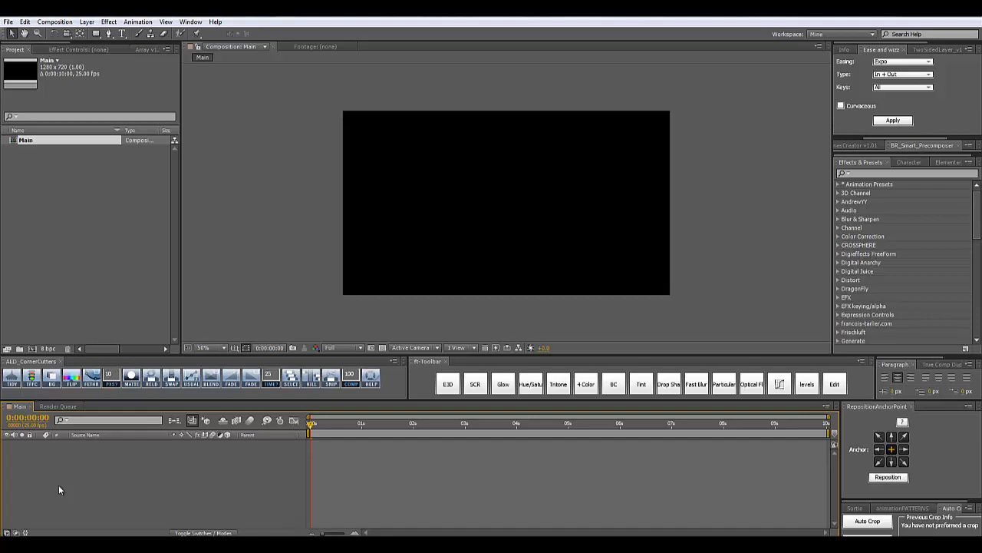
Step: Create a white 1280 x 720 px solid named BG in the Main composition
key(ctrl+y)
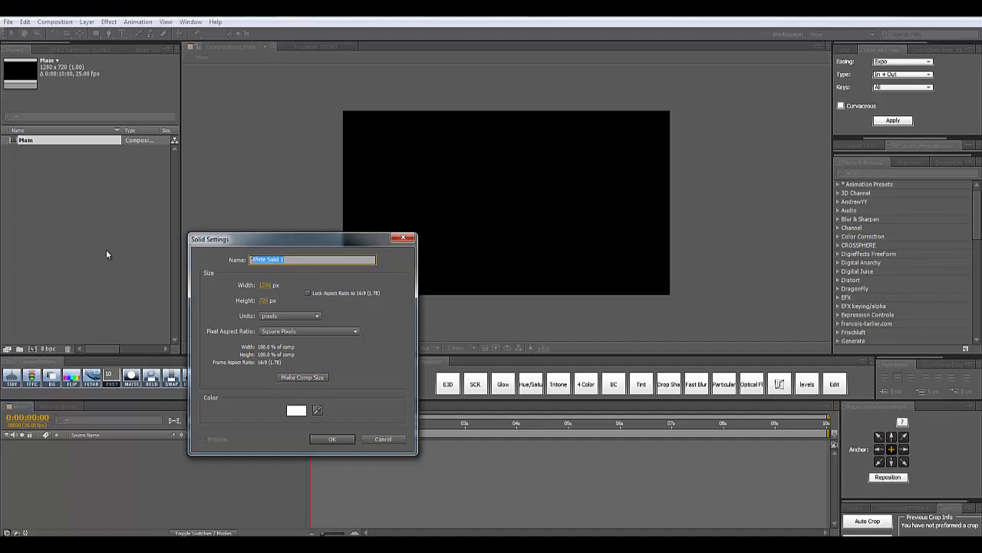
text(BG)
click(330, 439)
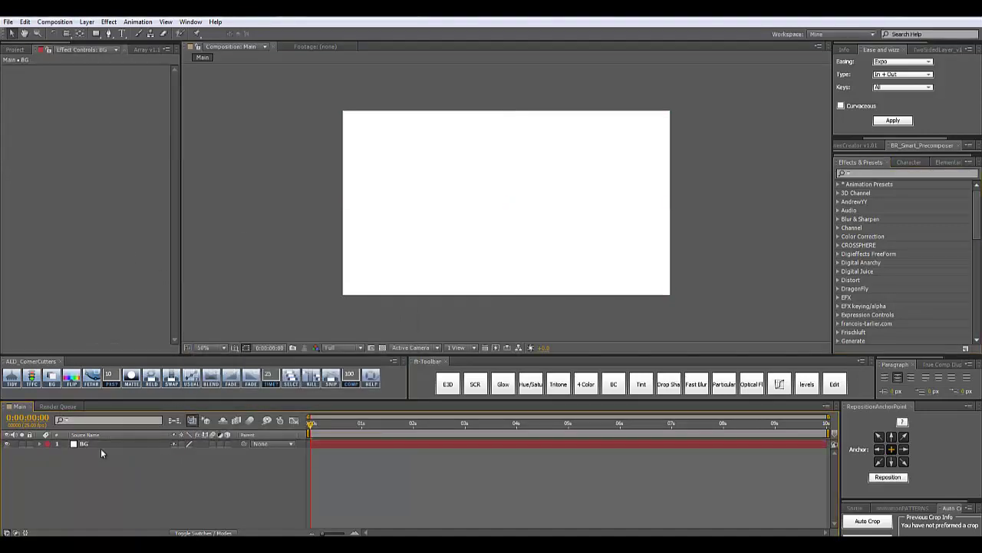
Step: Apply the Fill effect to the BG solid and set its color to a light tan
click(861, 173)
text(fill)
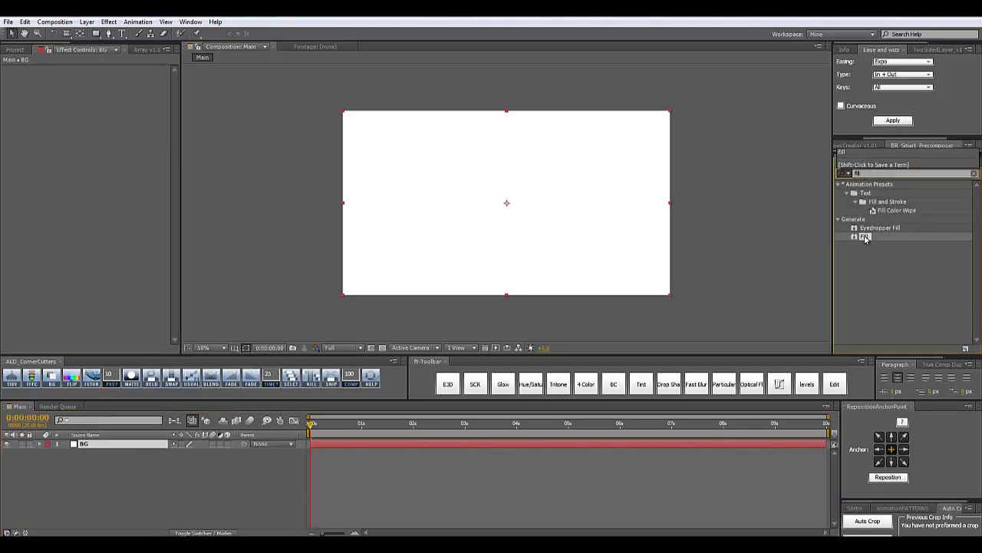
drag(865, 237, 519, 219)
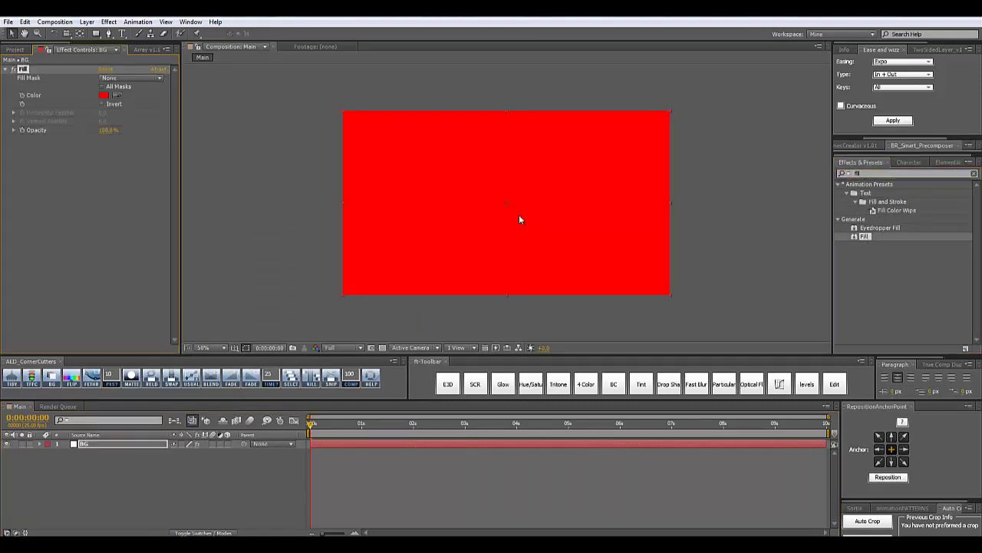
click(104, 96)
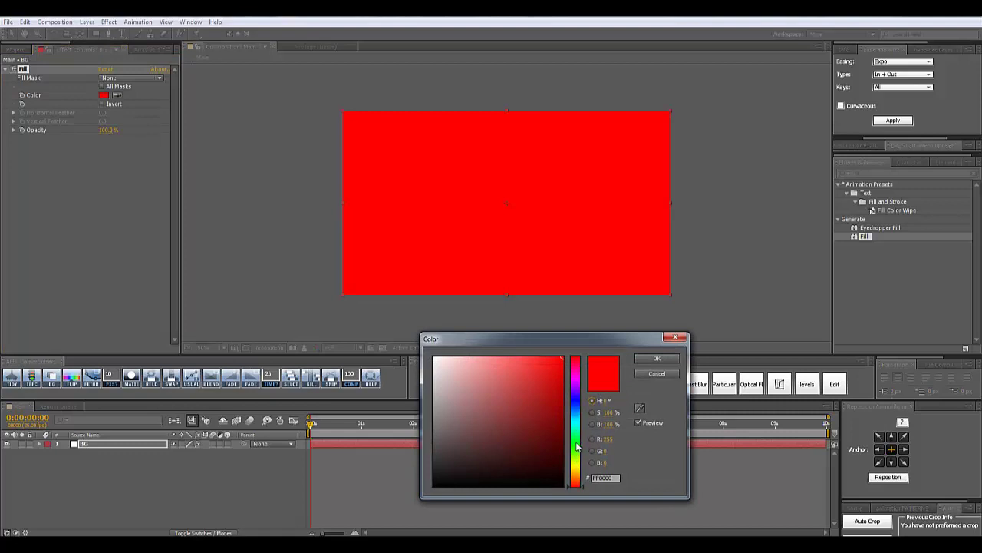
mouse_move(576, 452)
mouse_down()
mouse_move(576, 378)
mouse_move(576, 473)
mouse_up()
mouse_move(515, 438)
mouse_down()
mouse_move(482, 410)
mouse_move(466, 369)
mouse_up()
click(656, 359)
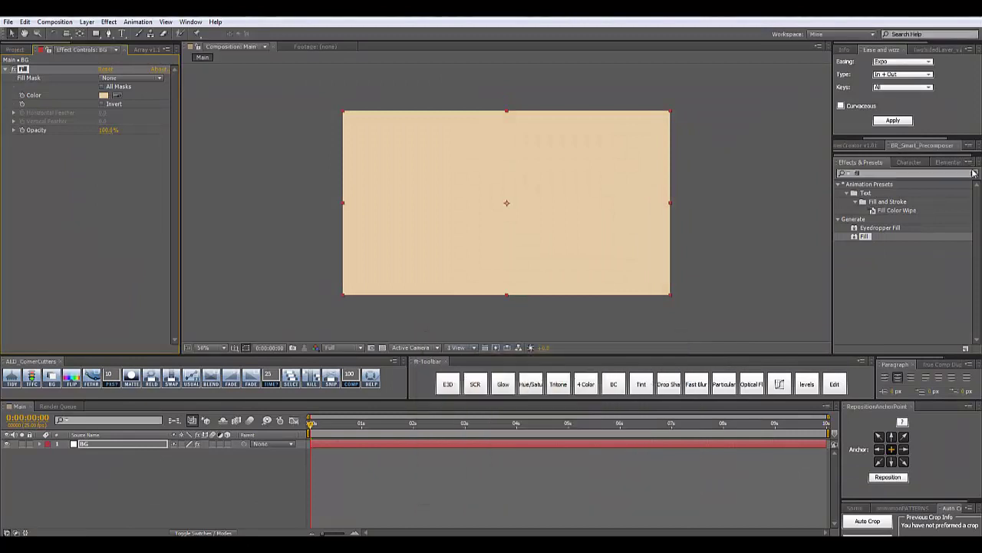
click(976, 175)
click(148, 488)
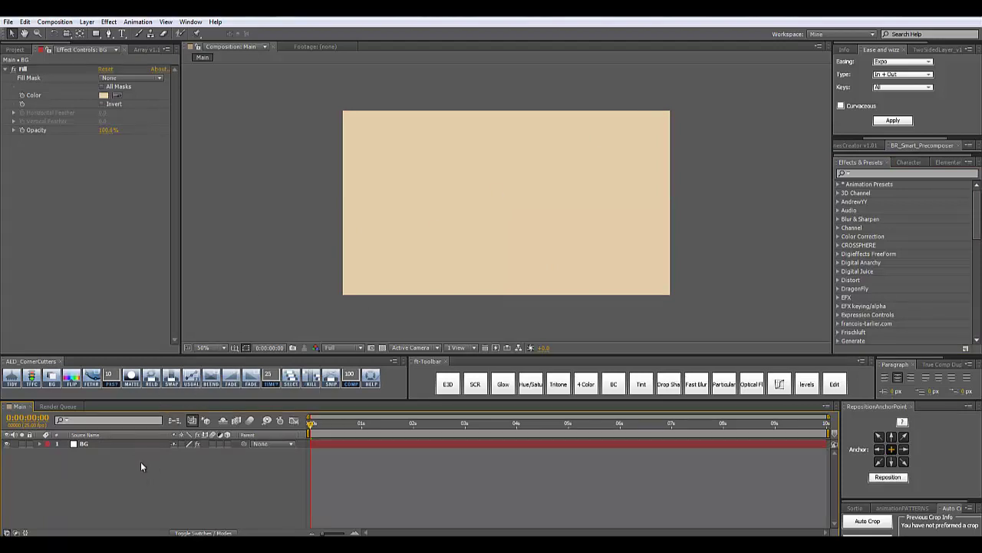
Step: Create a white 1280 x 720 px solid named Dots above the BG layer
key(ctrl+y)
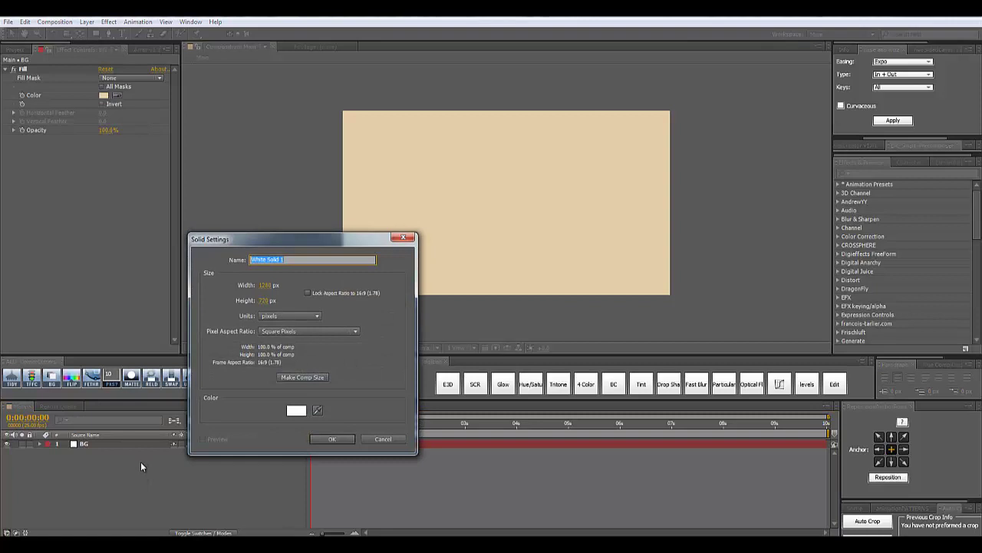
text(Dots)
key(Return)
Step: Apply the CC Grid Wipe transition effect to the Dots solid
scroll(885, 228, down, 3)
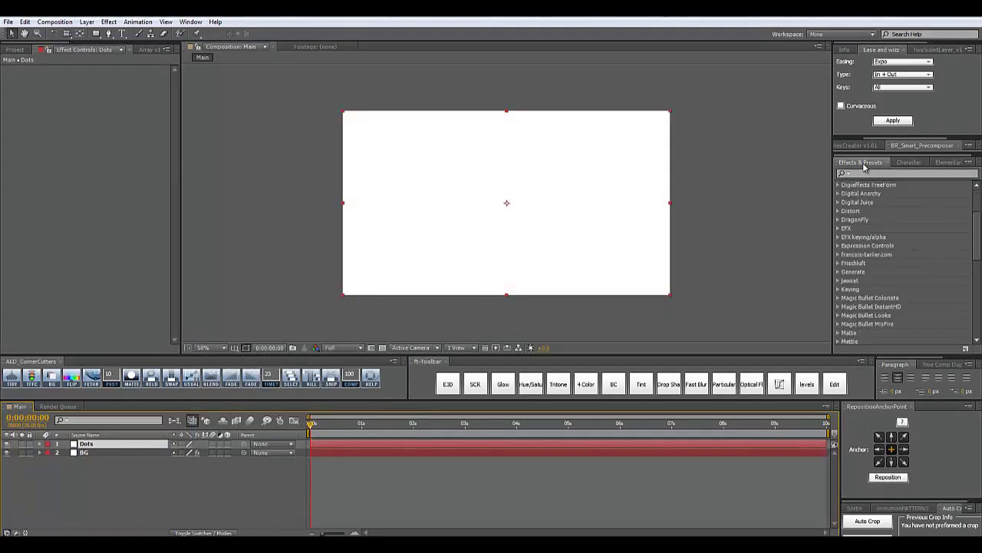
scroll(891, 254, down, 10)
scroll(893, 264, down, 2)
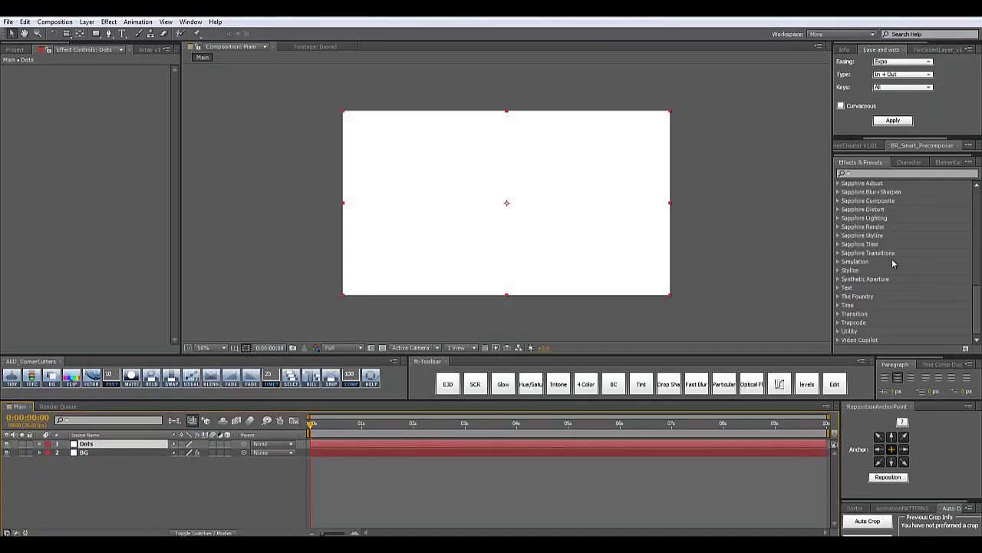
click(838, 314)
scroll(871, 320, down, 4)
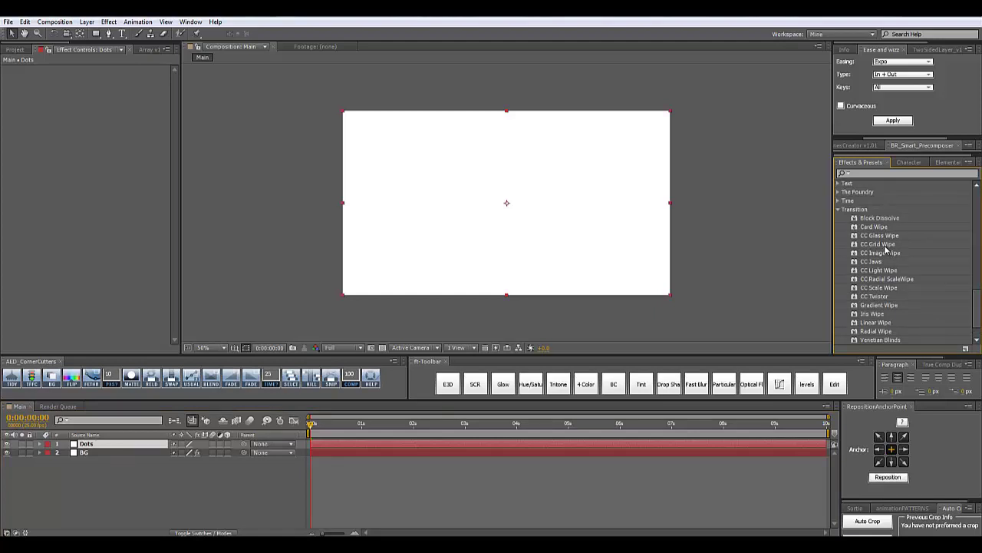
drag(884, 247, 535, 227)
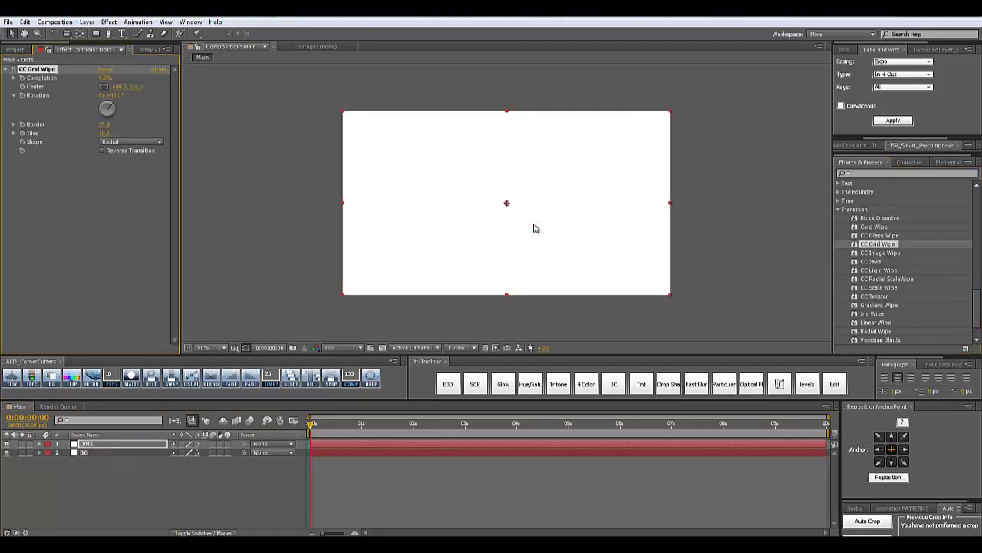
click(838, 208)
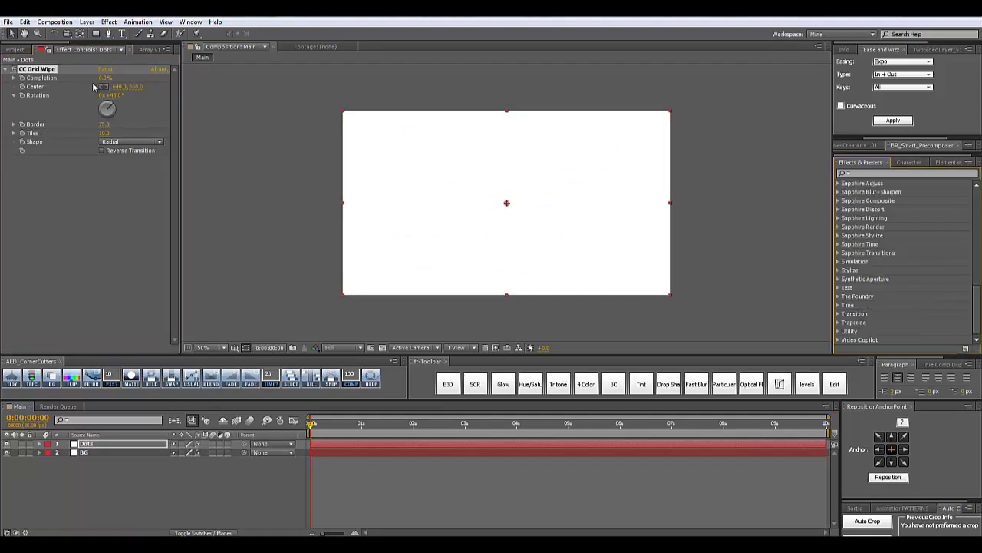
Step: Set the CC Grid Wipe's Border to 200 and its Completion to 89% for small diamond dots
mouse_move(103, 78)
mouse_down()
mouse_move(126, 81)
mouse_move(96, 86)
mouse_up()
click(115, 179)
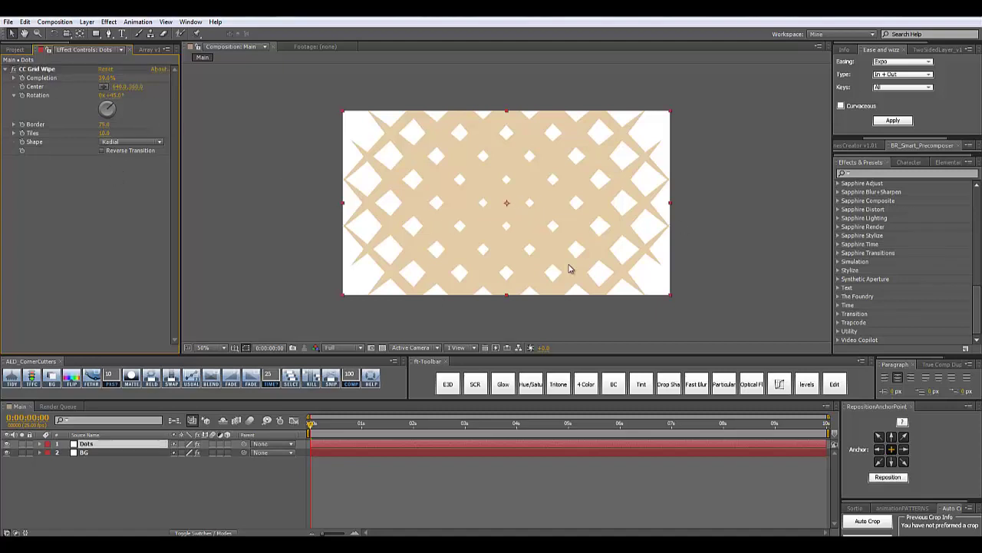
click(113, 125)
drag(113, 125, 943, 185)
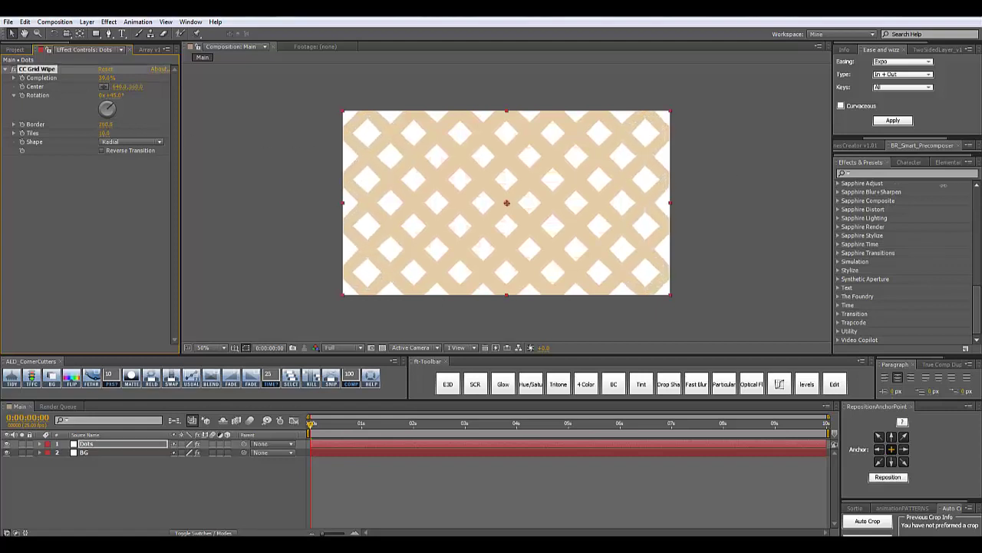
click(215, 246)
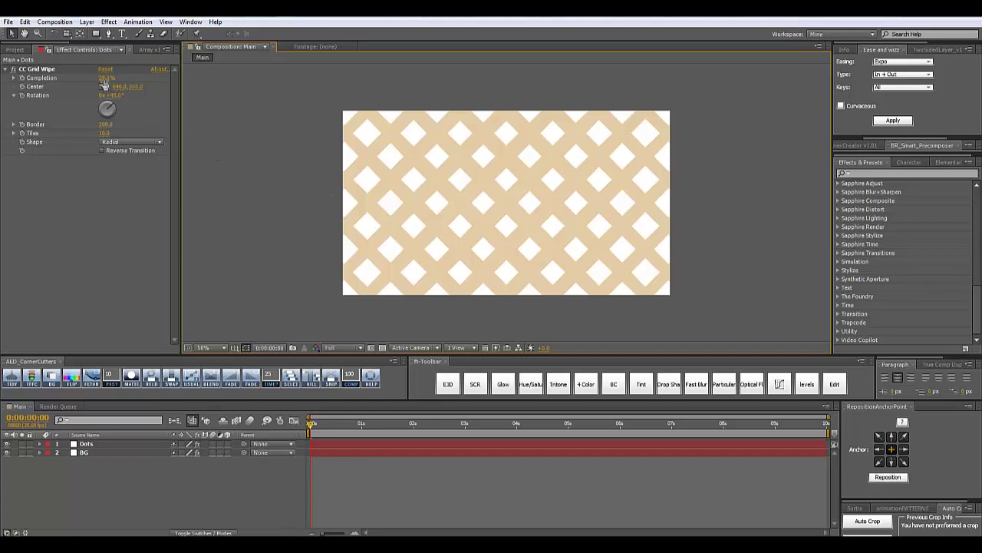
drag(103, 78, 117, 78)
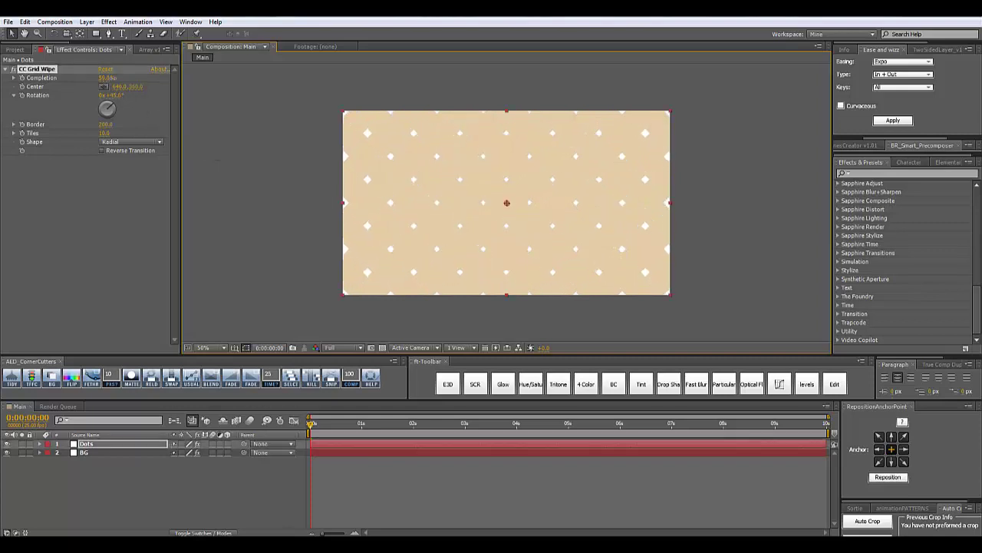
click(269, 142)
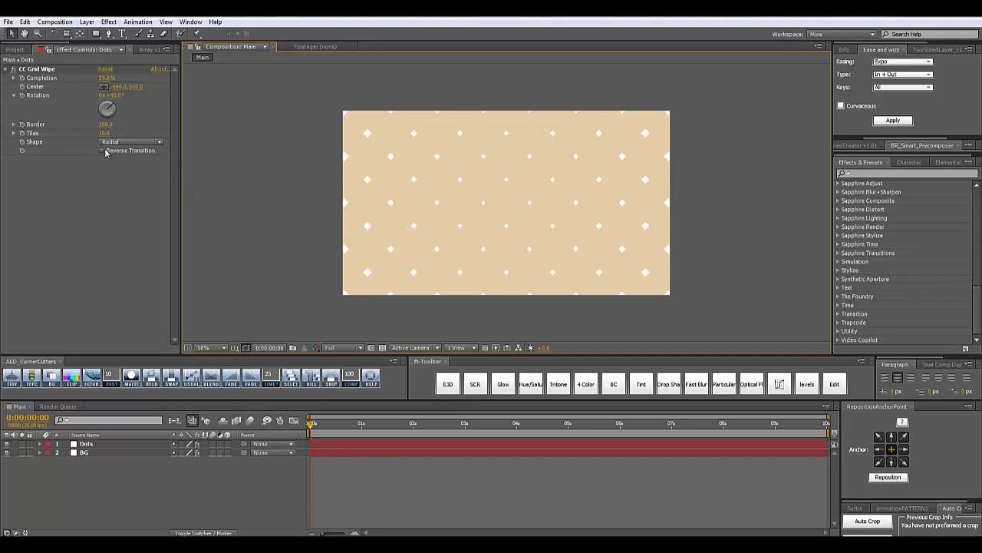
Step: Increase the CC Grid Wipe's Tiles to 25 and inspect the denser dot pattern up close
drag(105, 133, 182, 134)
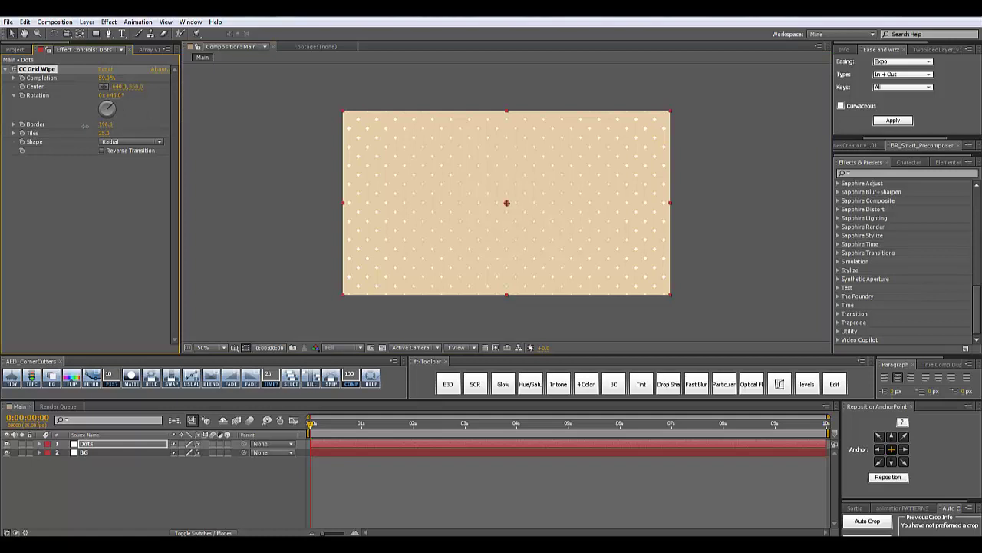
click(244, 139)
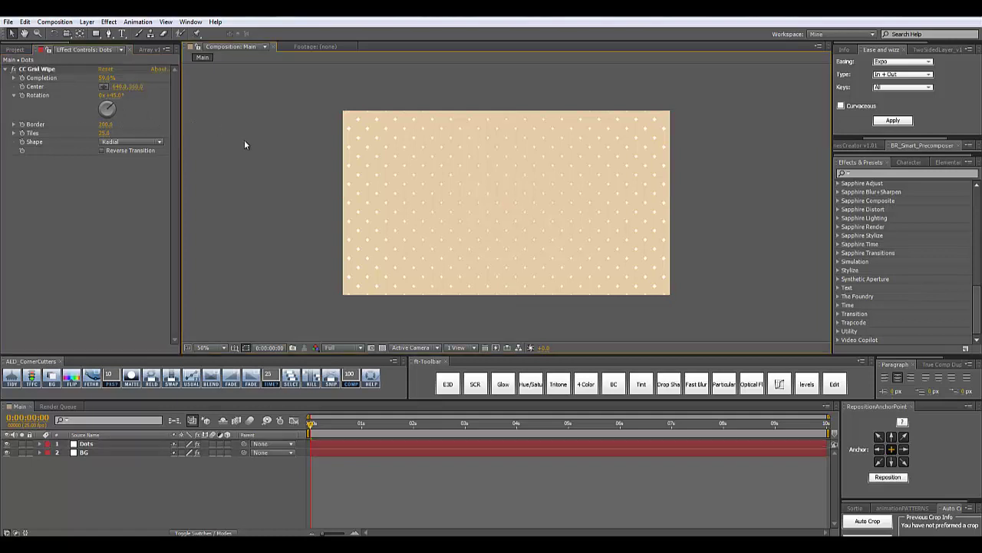
key(period)
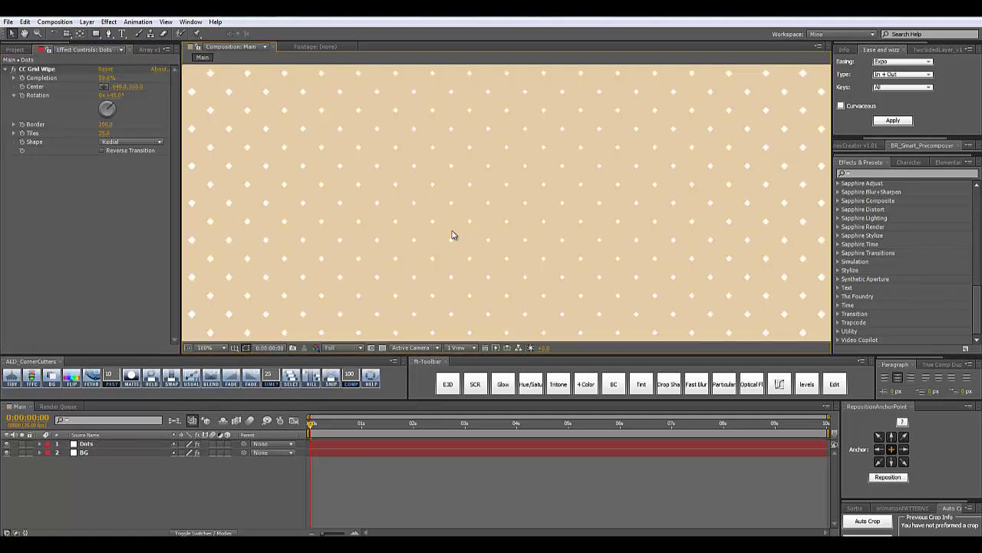
key(comma)
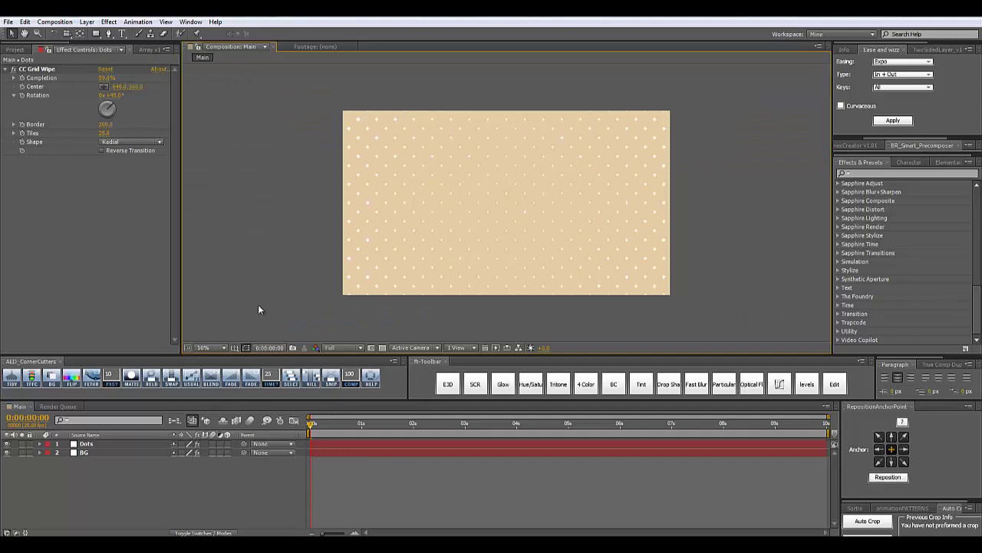
Step: Set a Completion keyframe at 0:00:00:00 on the Dots layer, move the time to 0:00:00:20 and reveal the keyframed property
click(32, 87)
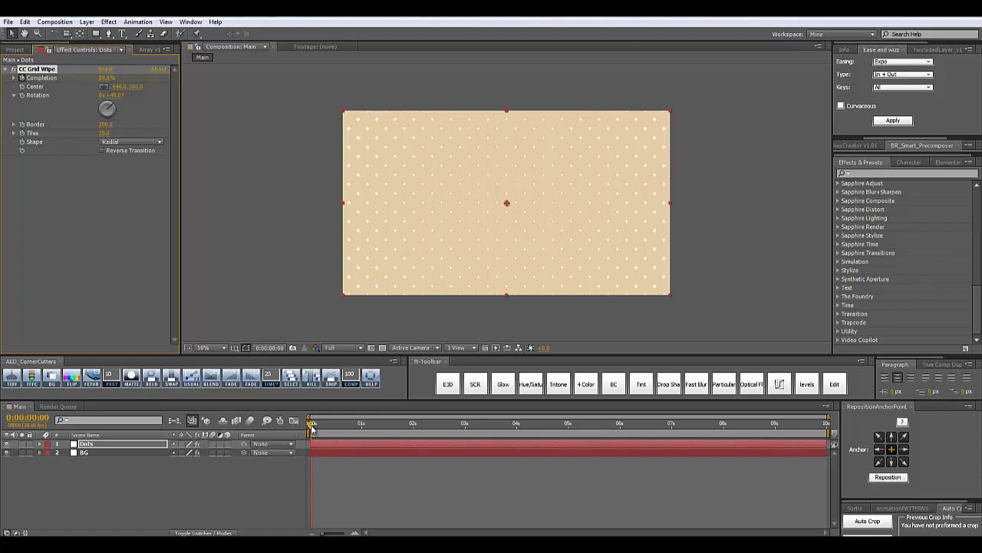
key(space)
click(153, 443)
key(u)
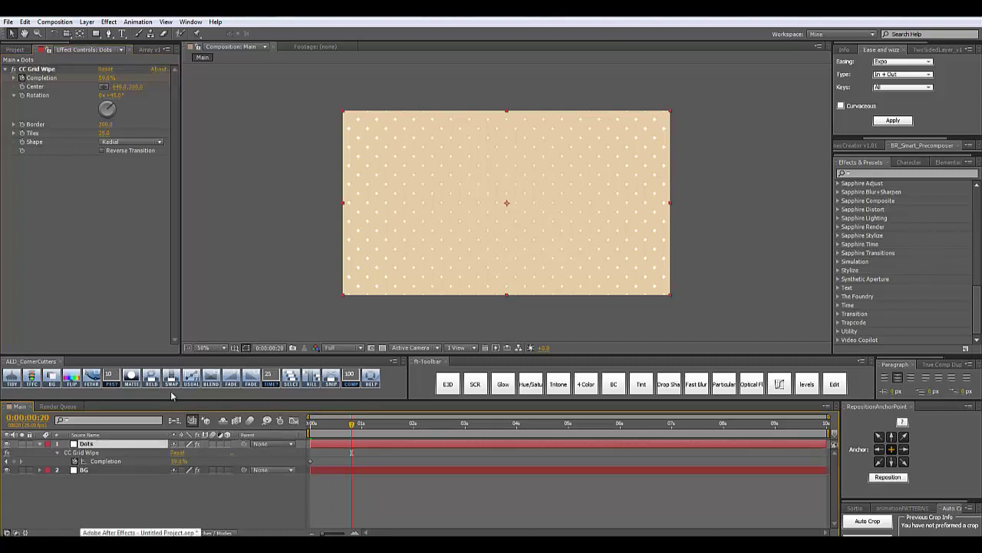
Step: Animate the Dots layer's CC Grid Wipe Completion from 0% at 0:00:00:00 to 52% at 0:00:00:20
click(132, 500)
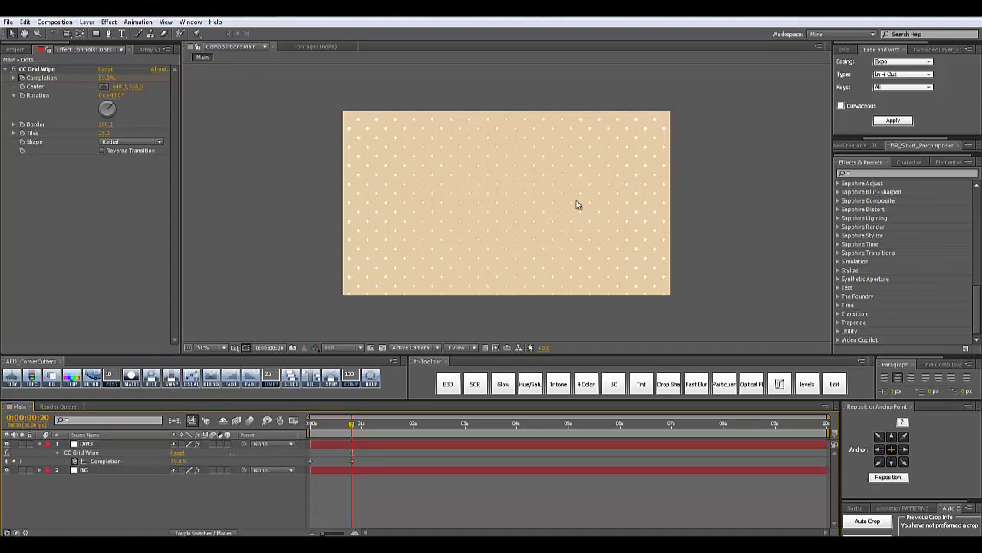
drag(177, 462, 171, 462)
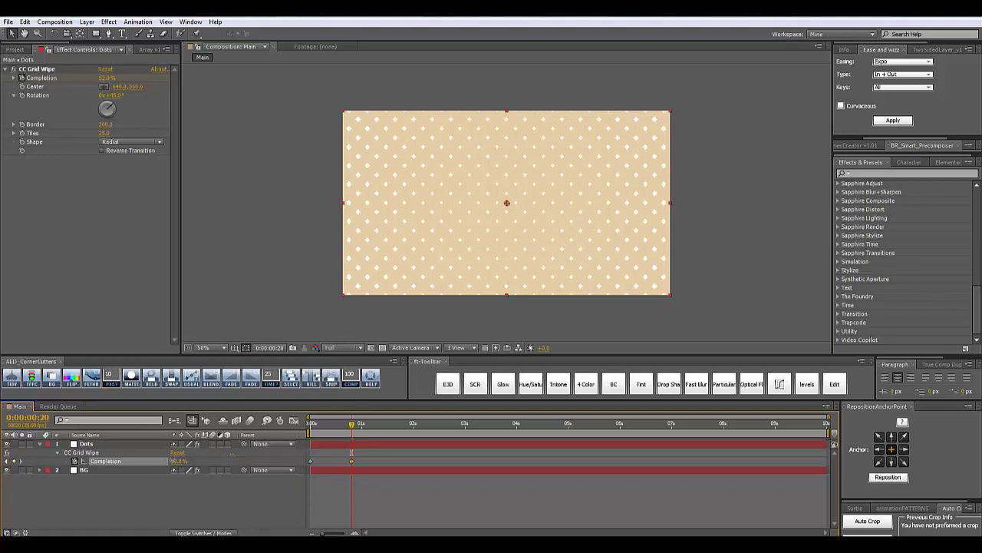
click(172, 500)
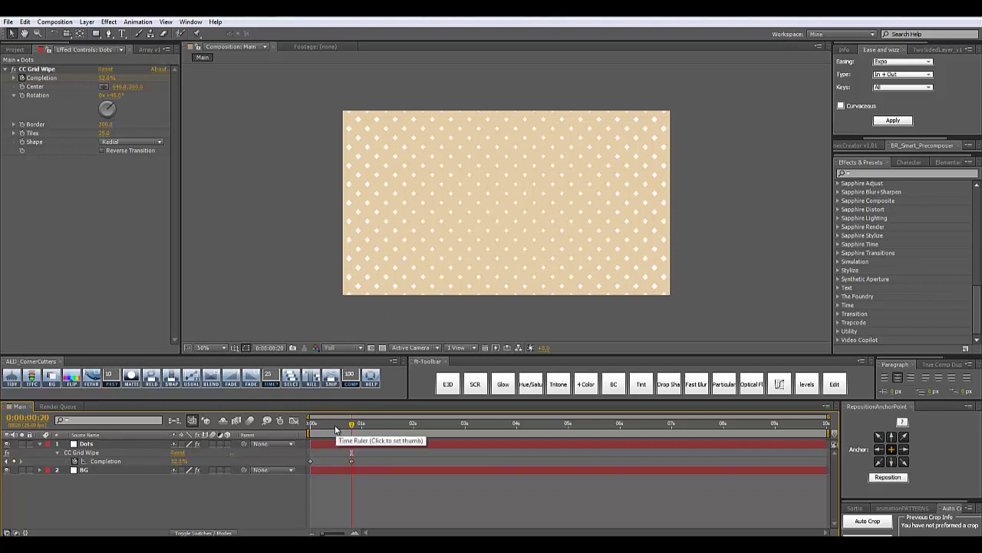
key(Home)
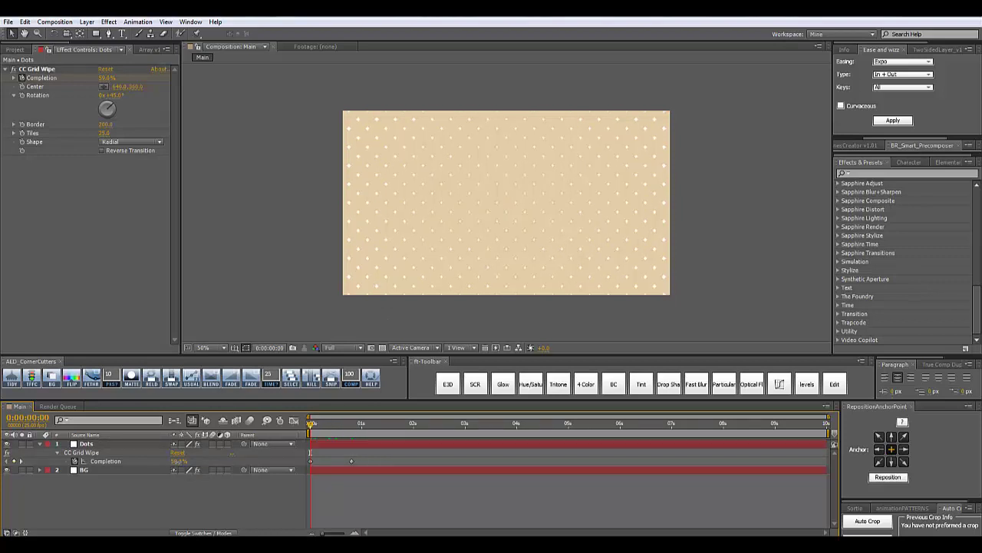
drag(177, 462, 123, 461)
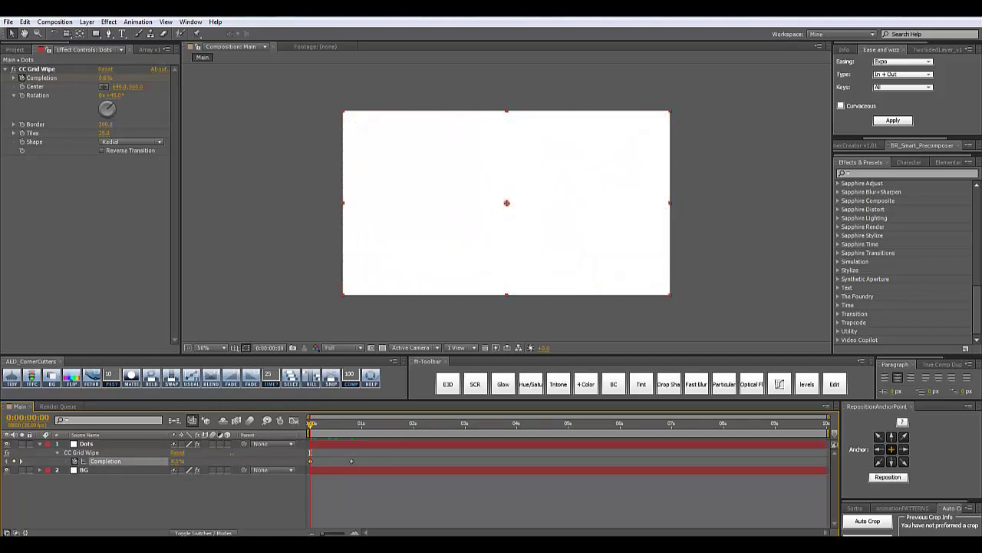
click(120, 492)
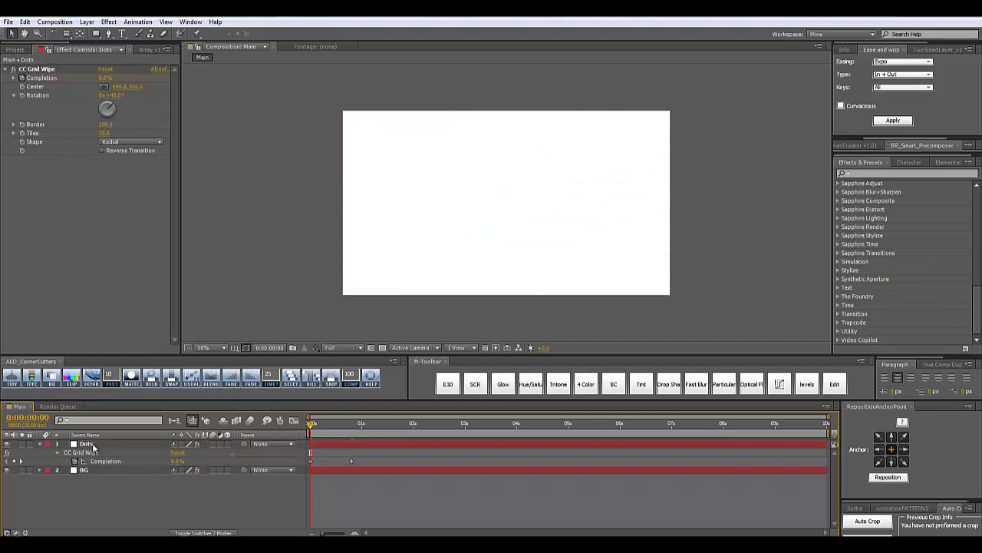
Step: Apply the Fill effect to the Dots layer and play the animation to check the recoloured dots
click(93, 444)
click(867, 173)
text(fill)
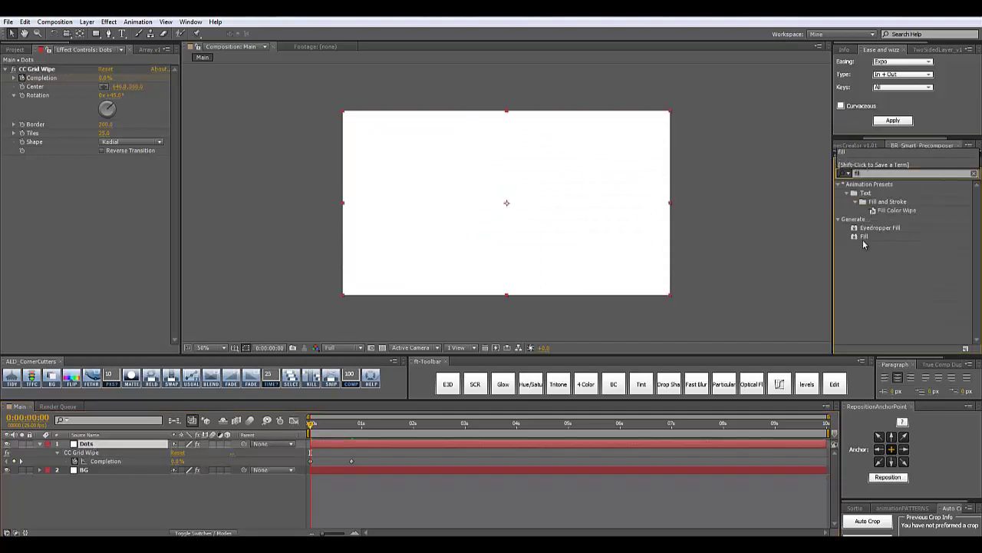
drag(865, 239, 571, 238)
key(space)
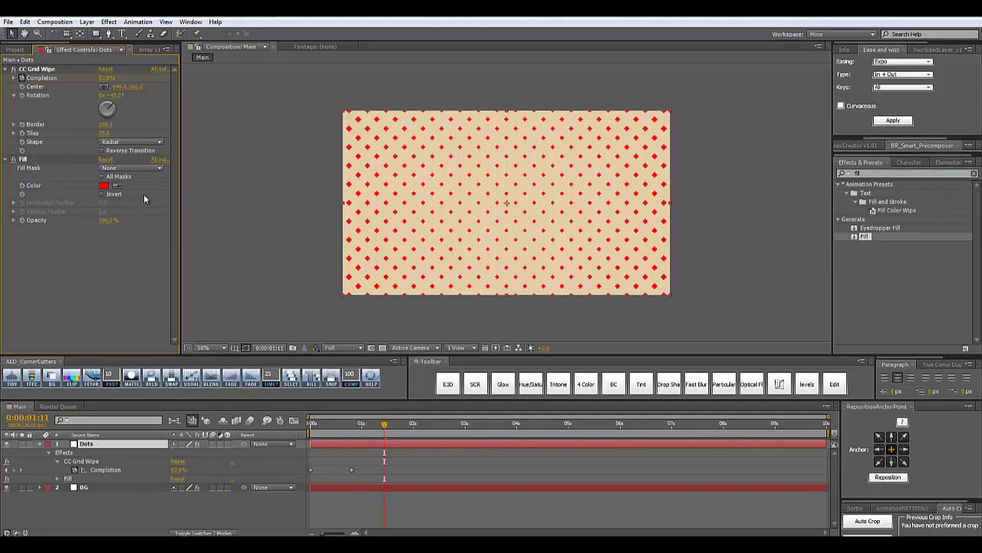
Step: Recolour the dots by sampling the tan background for the Fill color and lowering its brightness to a darker brown
key(slash)
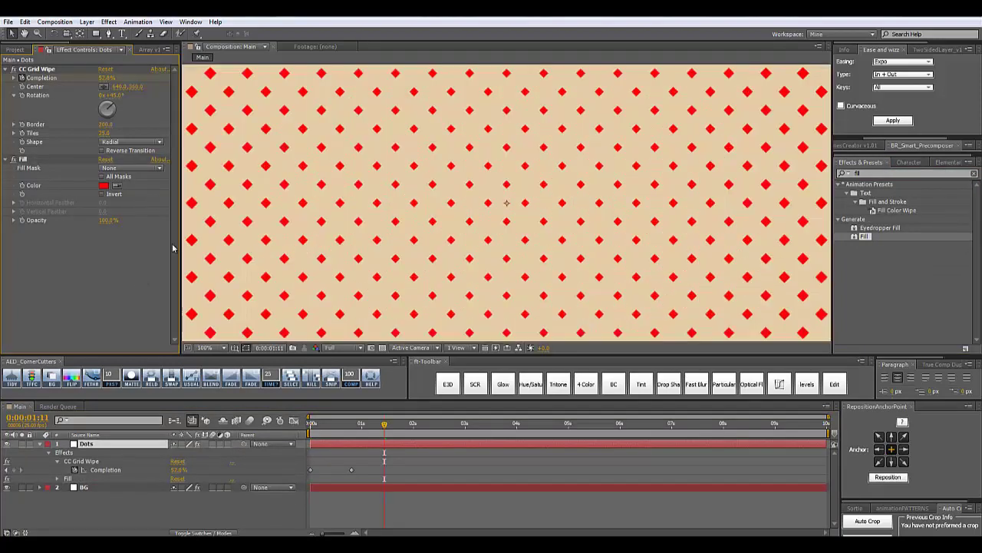
click(116, 187)
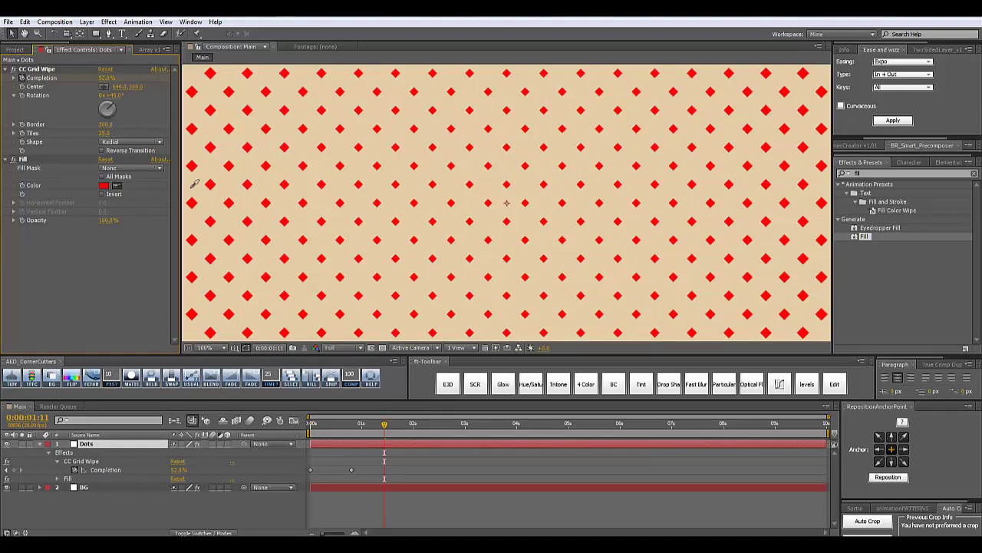
click(378, 190)
click(104, 186)
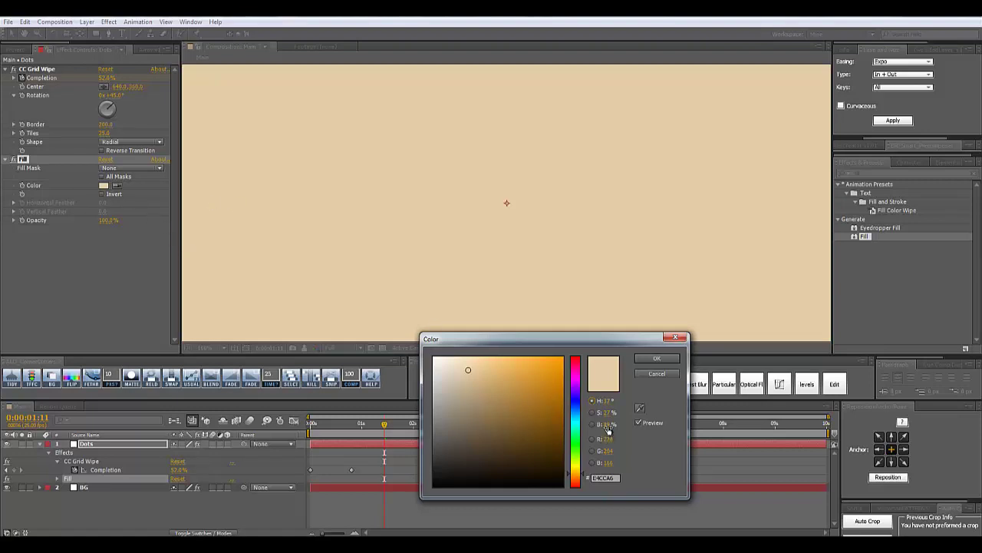
drag(607, 430, 591, 426)
click(657, 359)
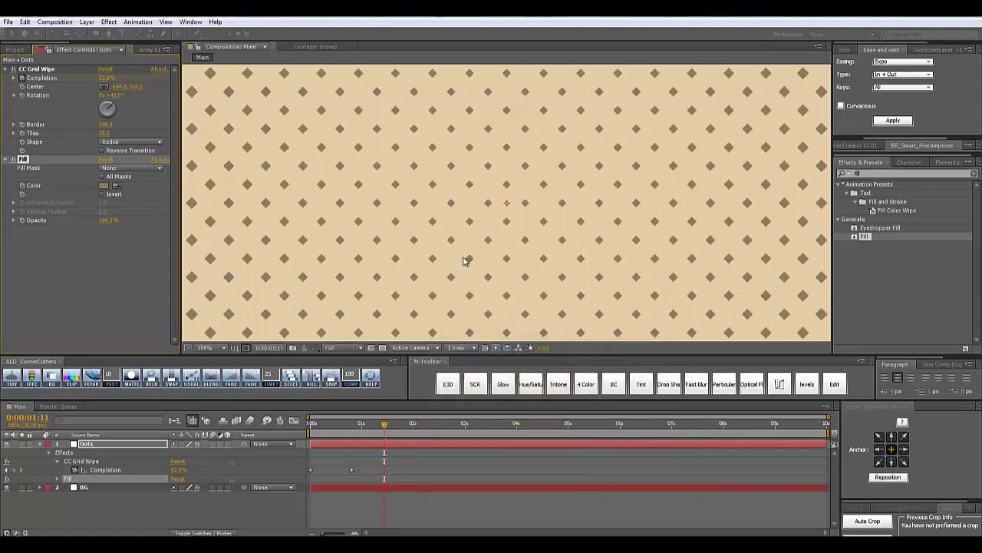
click(198, 513)
Step: Play the brown dot transition from the first frame to check its motion
key(Home)
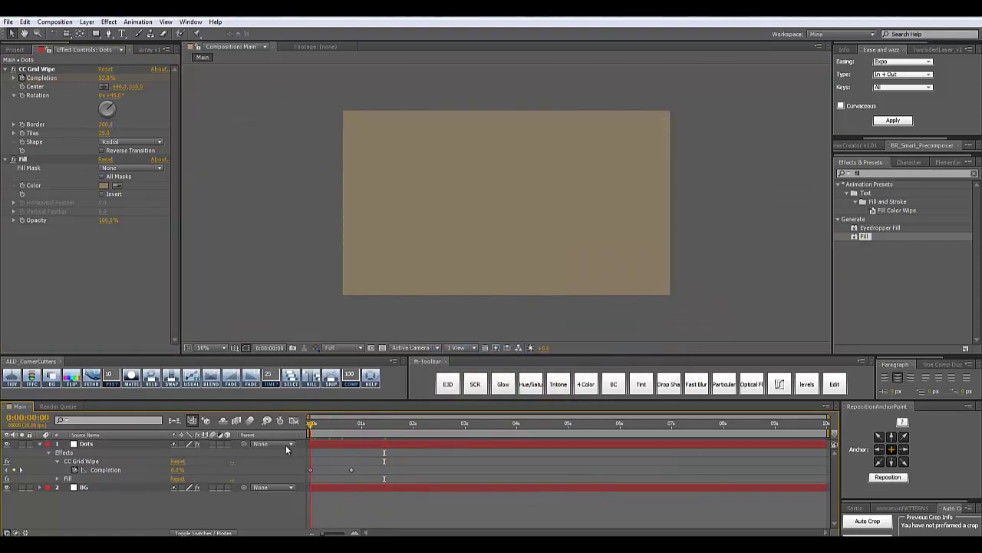
key(space)
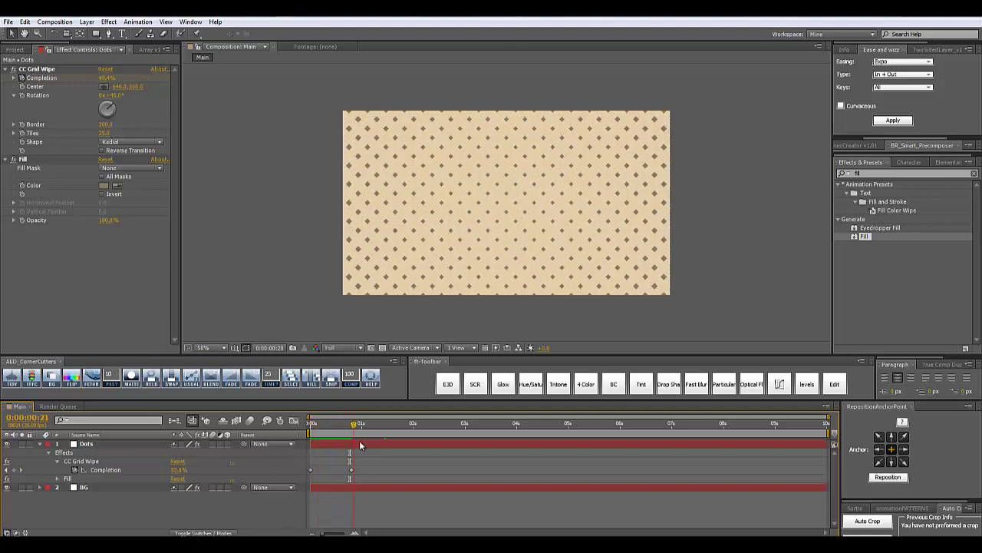
key(space)
Step: Ease the Completion keyframe at 0:00:00:20 and lengthen its incoming influence on the speed curve for a fast start and slow finish
click(351, 469)
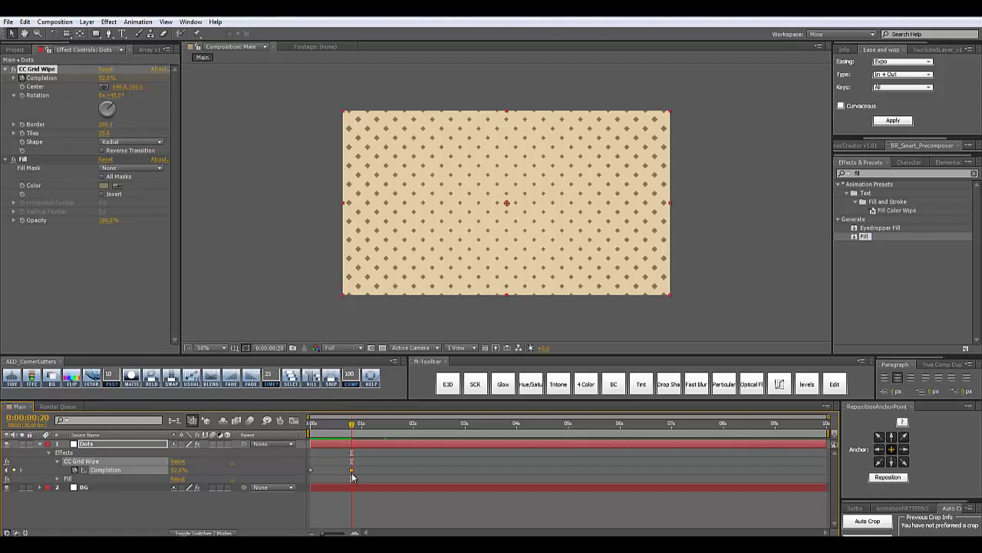
right_click(351, 471)
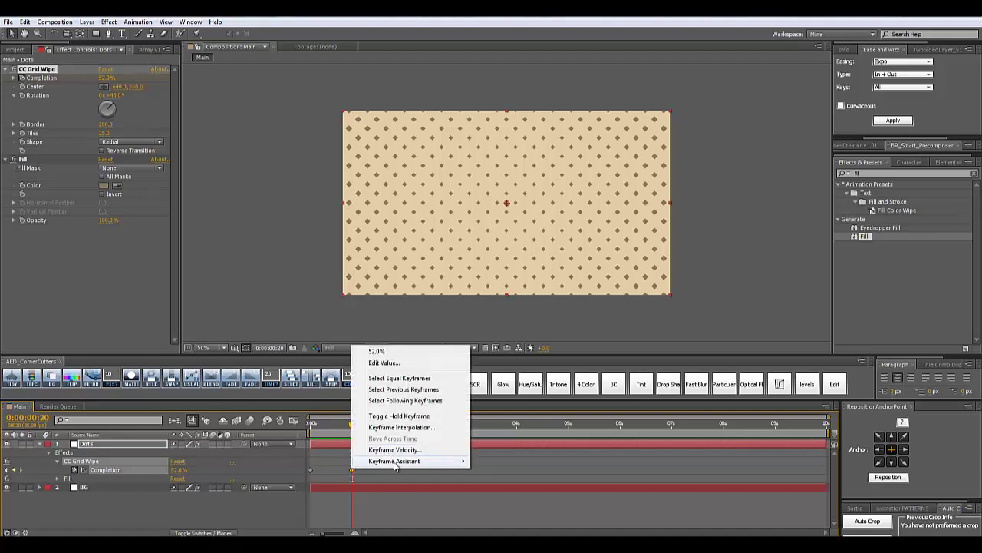
mouse_move(395, 462)
click(499, 483)
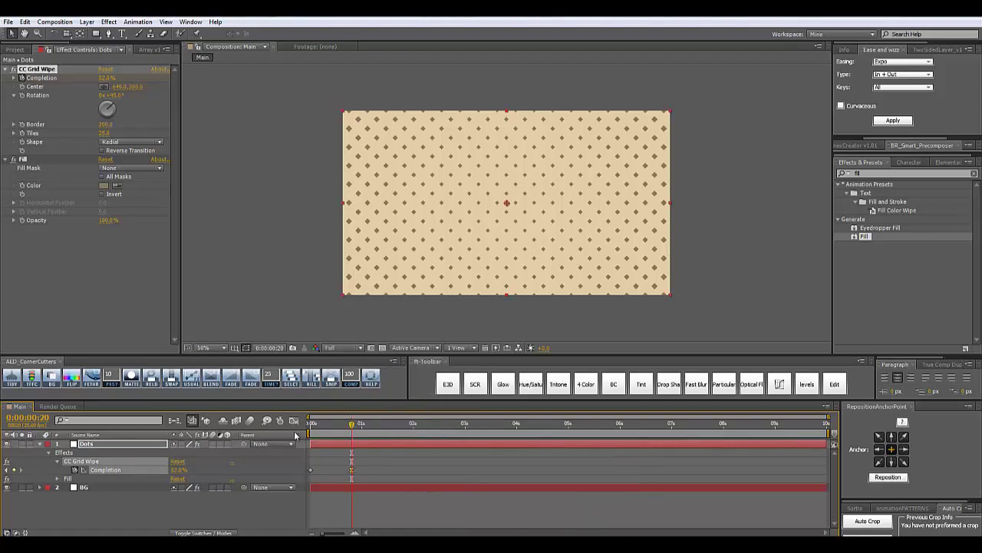
click(293, 422)
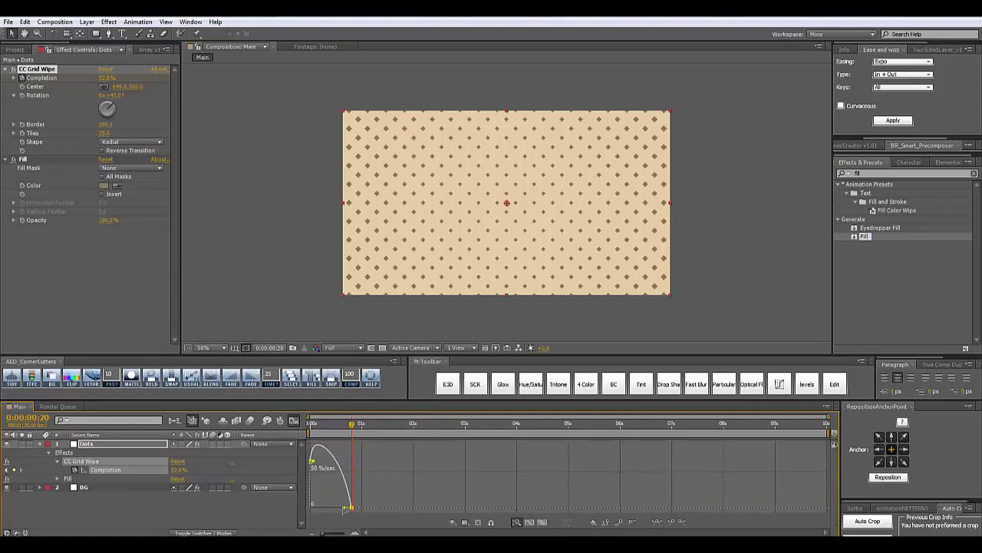
drag(345, 507, 322, 508)
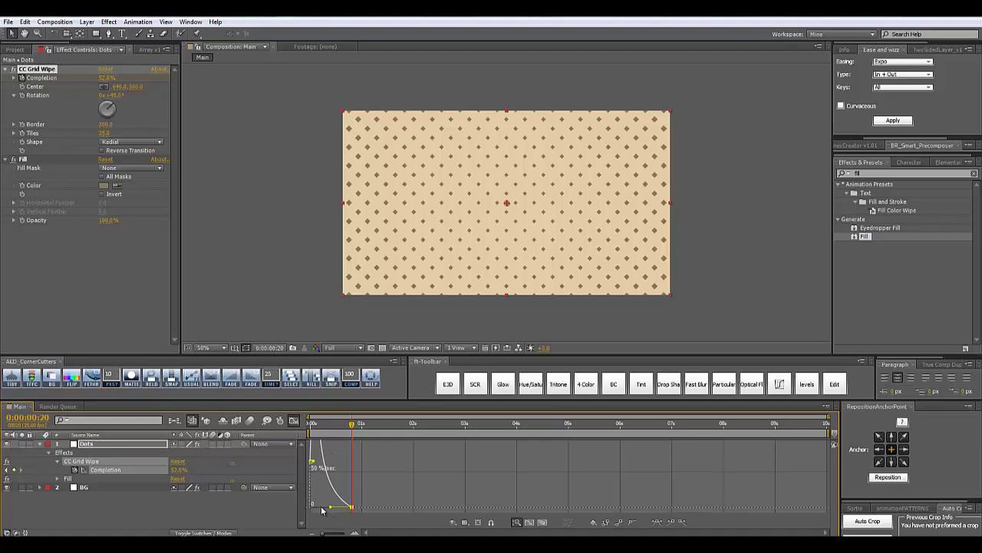
click(264, 502)
Step: Close the graph editor and replay the eased dot transition from the start of the composition
key(Home)
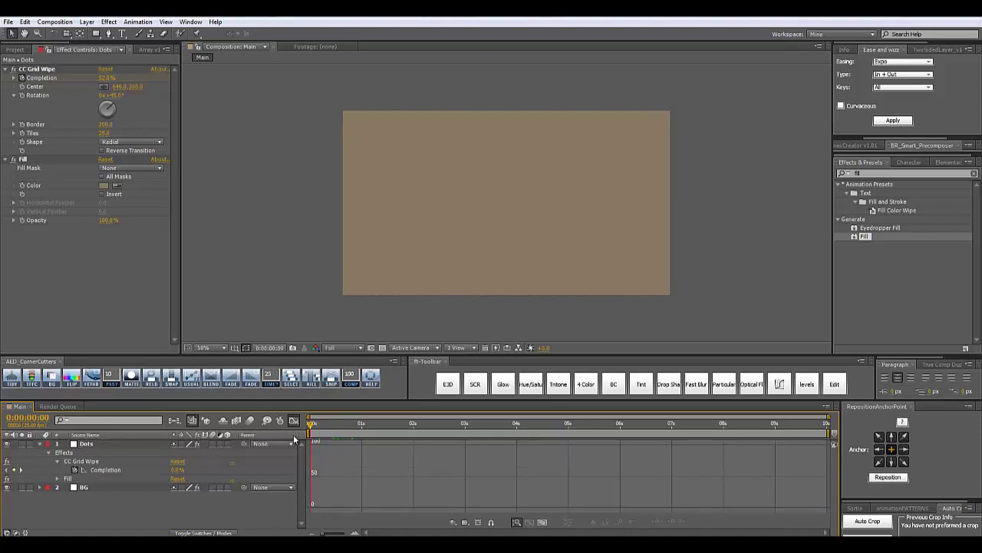
click(293, 420)
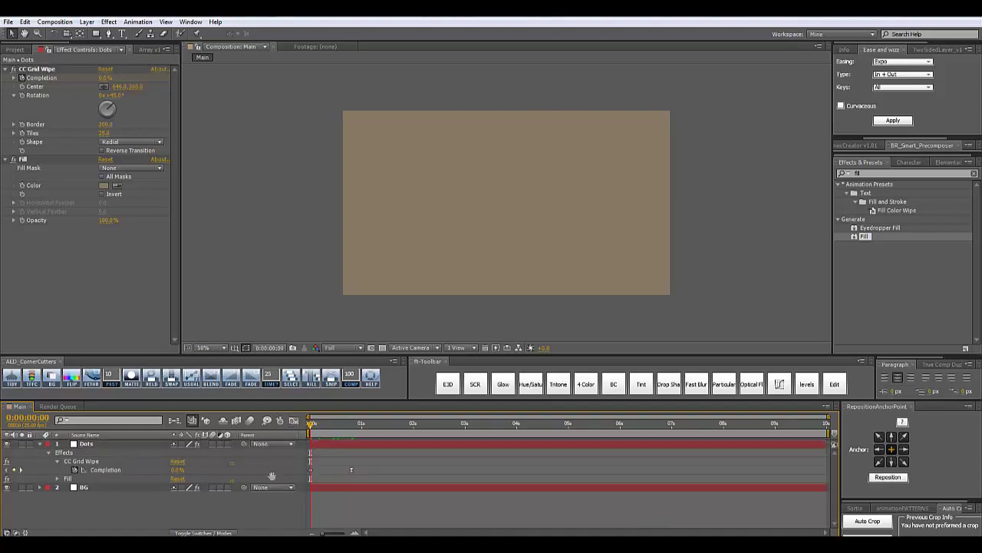
key(space)
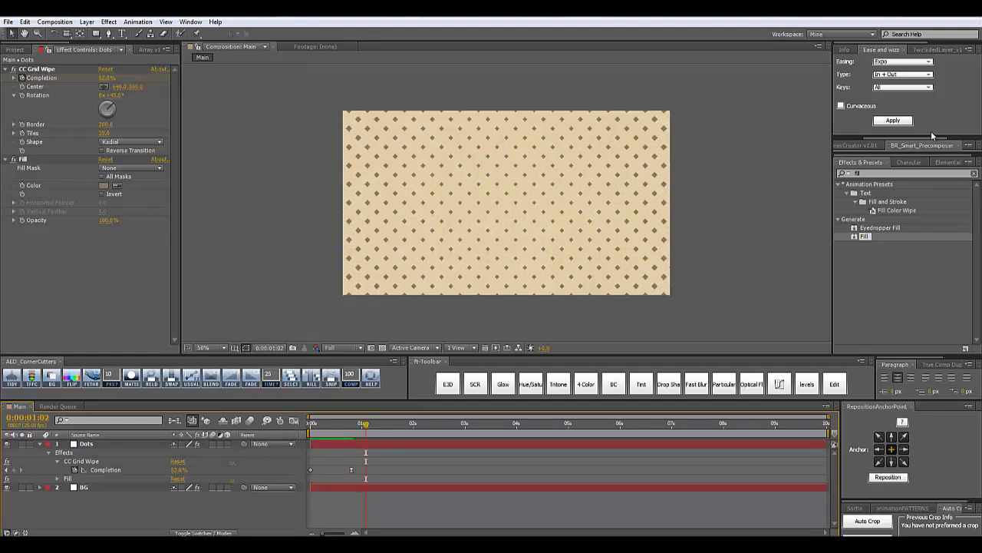
Step: Pre-compose the Dots and BG layers together into a new composition named BG, moving all attributes
click(973, 173)
key(ctrl+a)
key(u)
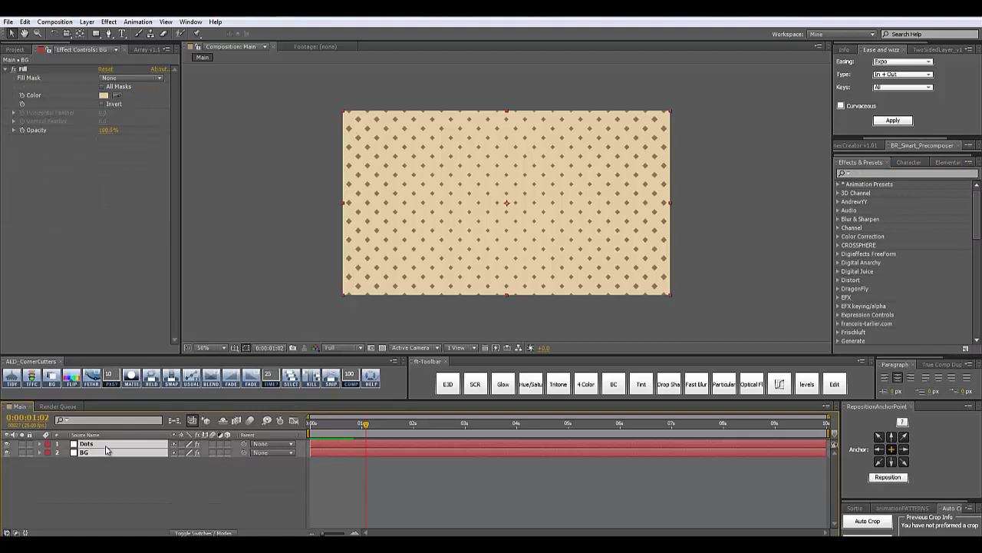
key(ctrl+shift+c)
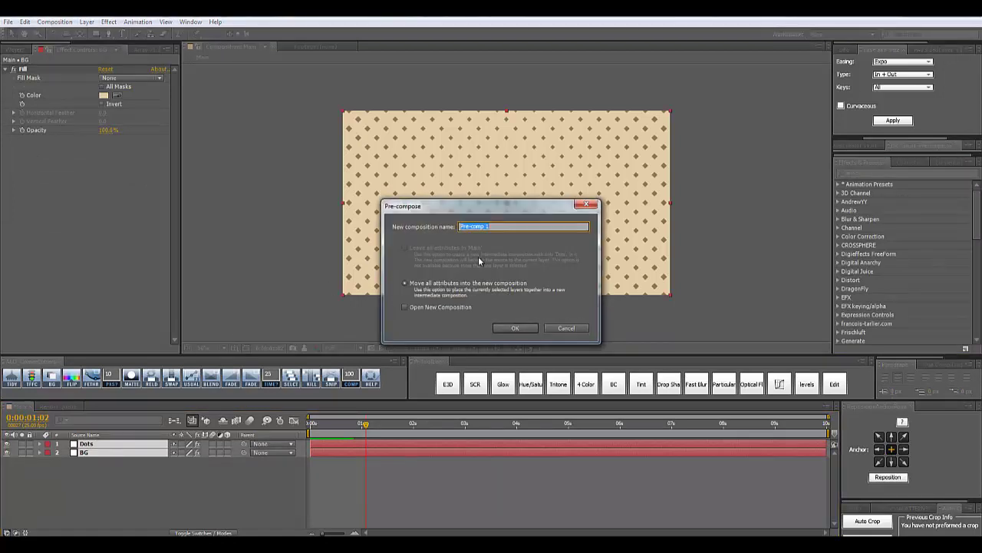
text(BG)
key(Return)
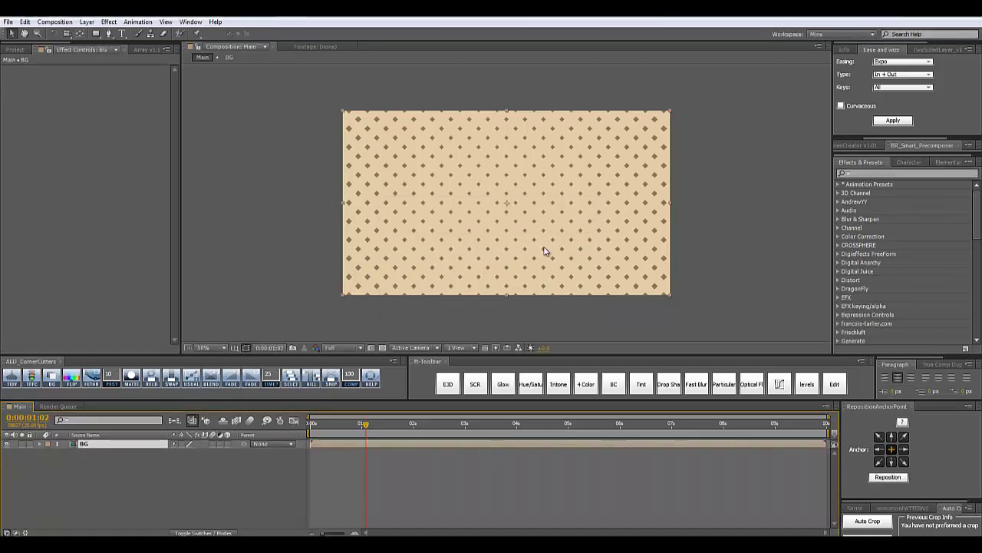
click(104, 493)
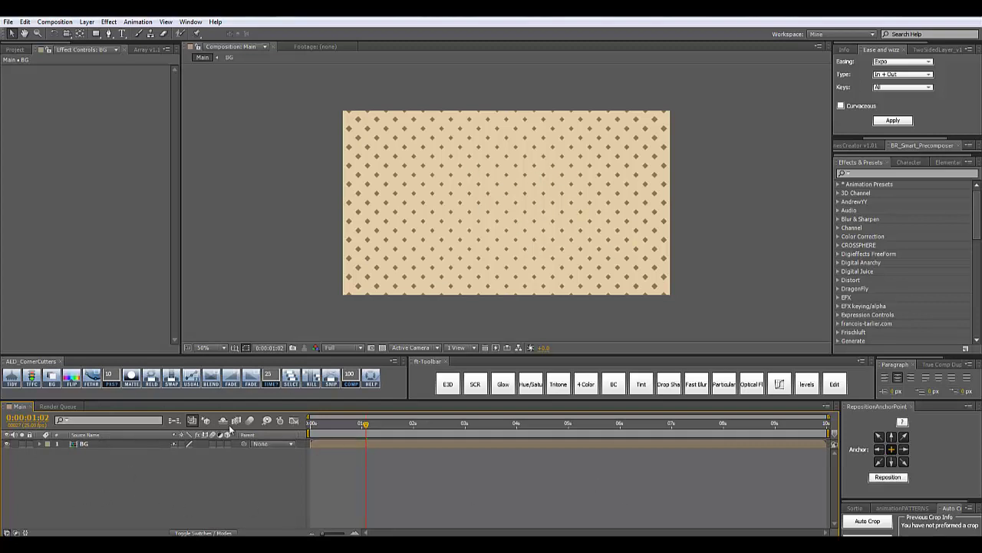
Step: Create an empty shape layer above the BG precomp and add a rectangle path and a fill to it
right_click(152, 484)
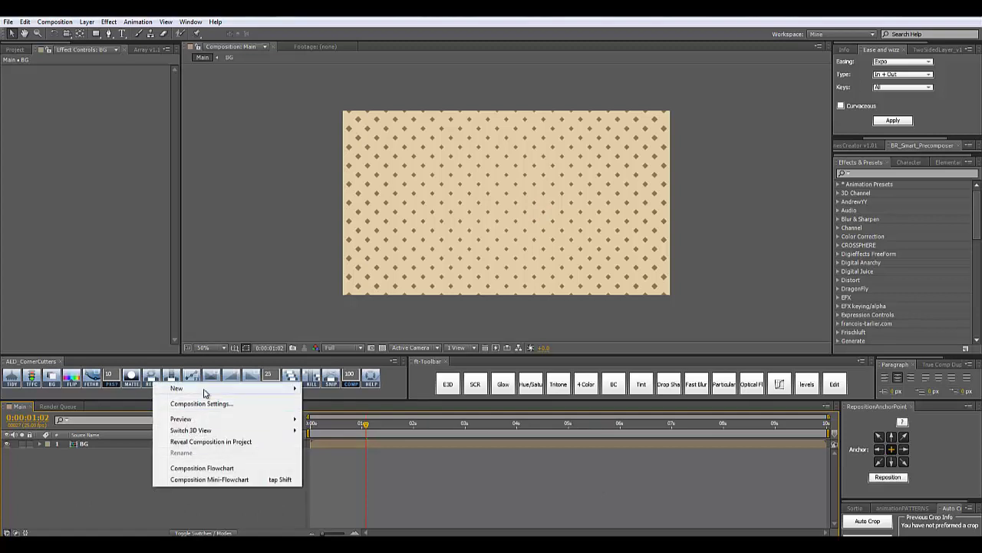
mouse_move(204, 389)
click(347, 461)
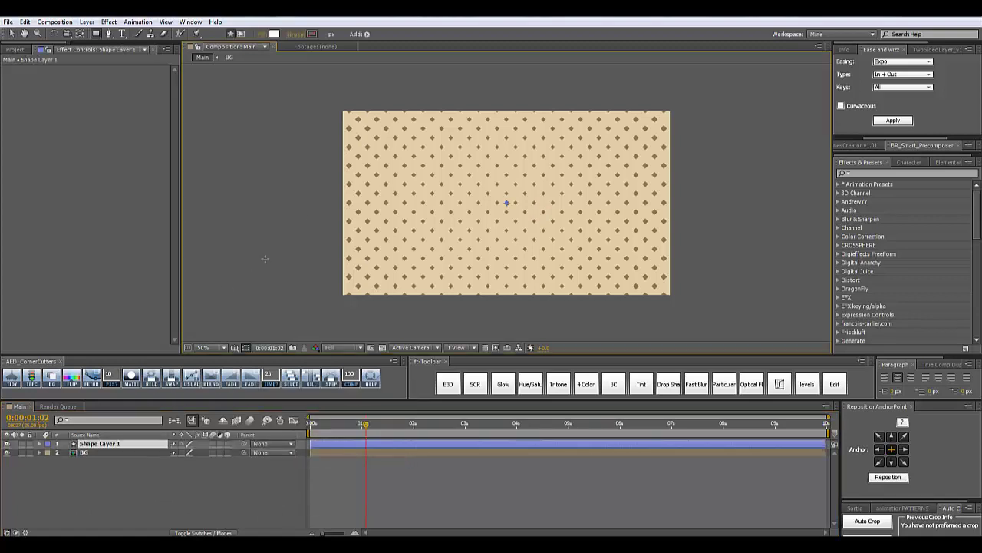
click(367, 34)
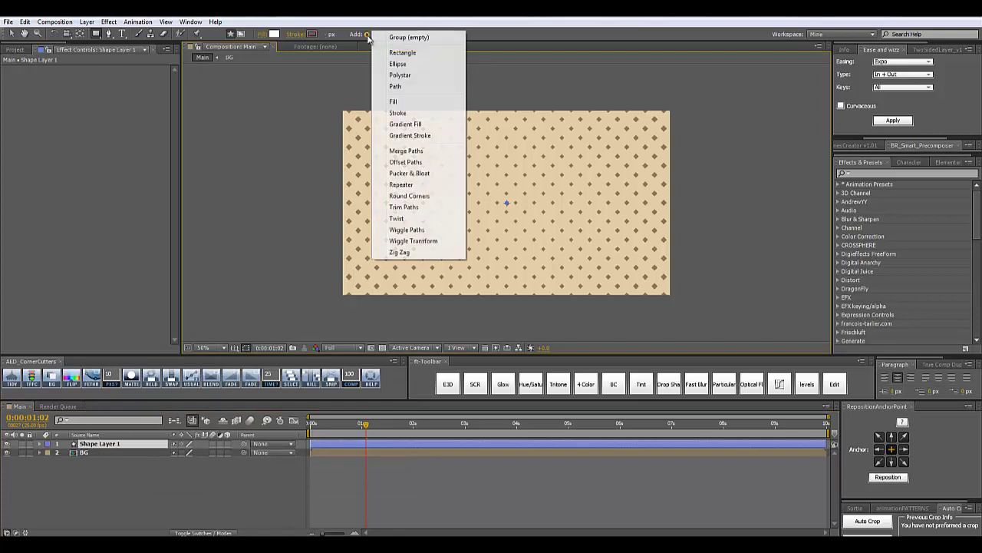
click(411, 53)
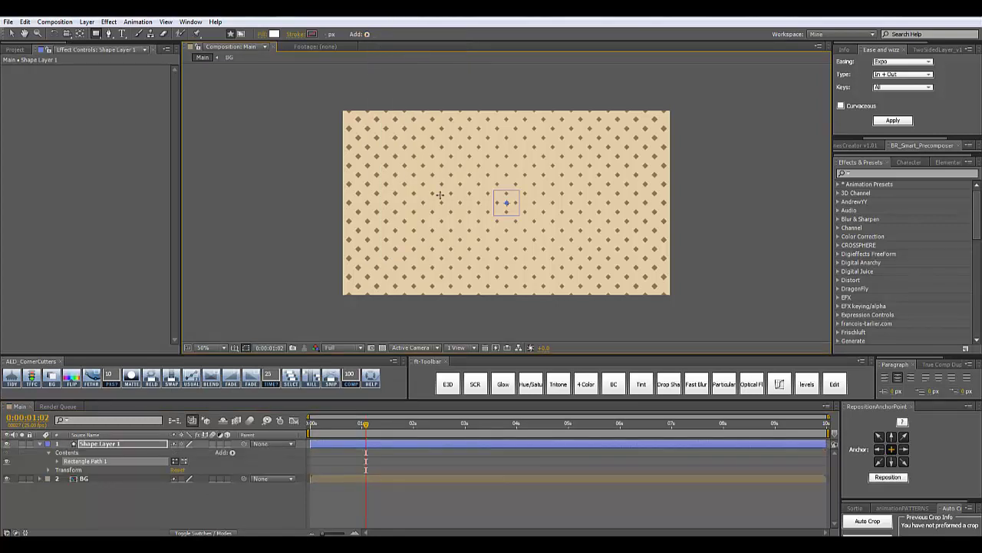
click(367, 35)
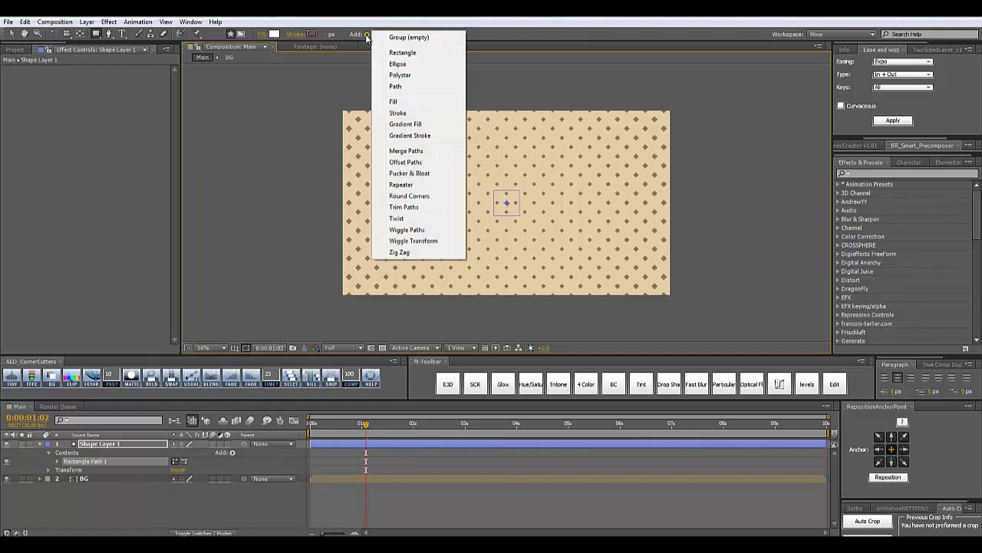
click(410, 102)
Step: Set the rectangle path's size to 500 by 500 and round its corners with a roundness of about 53
click(57, 461)
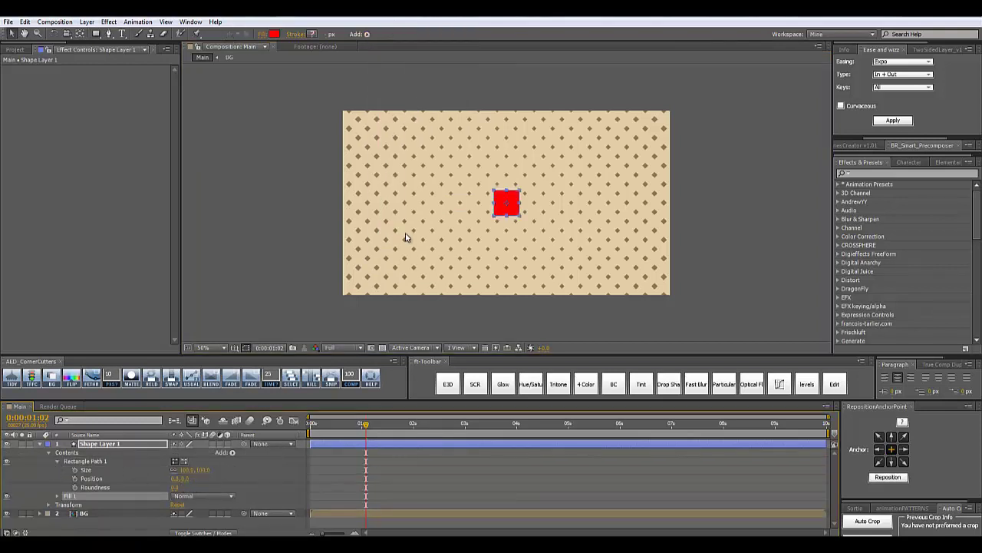
key(period)
click(184, 469)
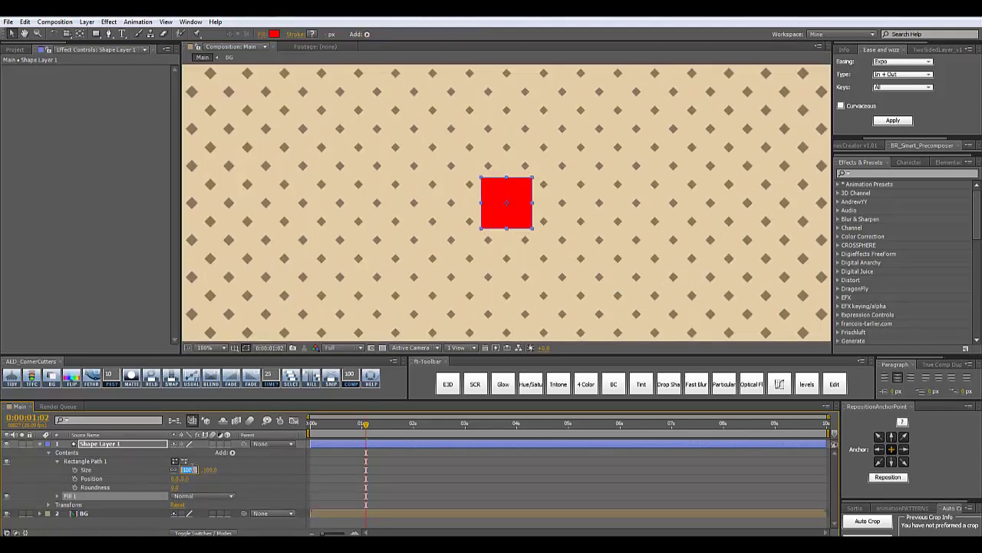
text(500)
key(Return)
key(comma)
key(comma)
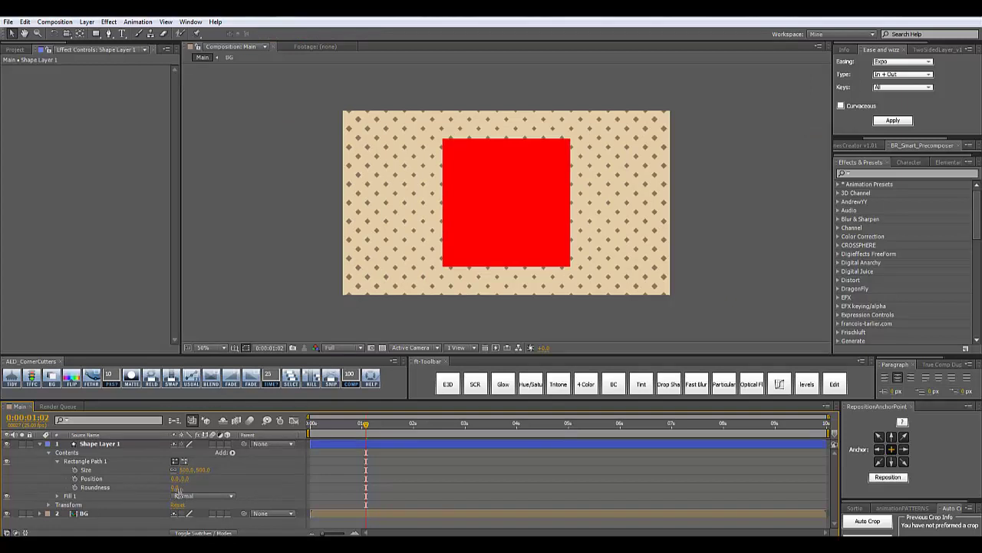
drag(177, 487, 192, 490)
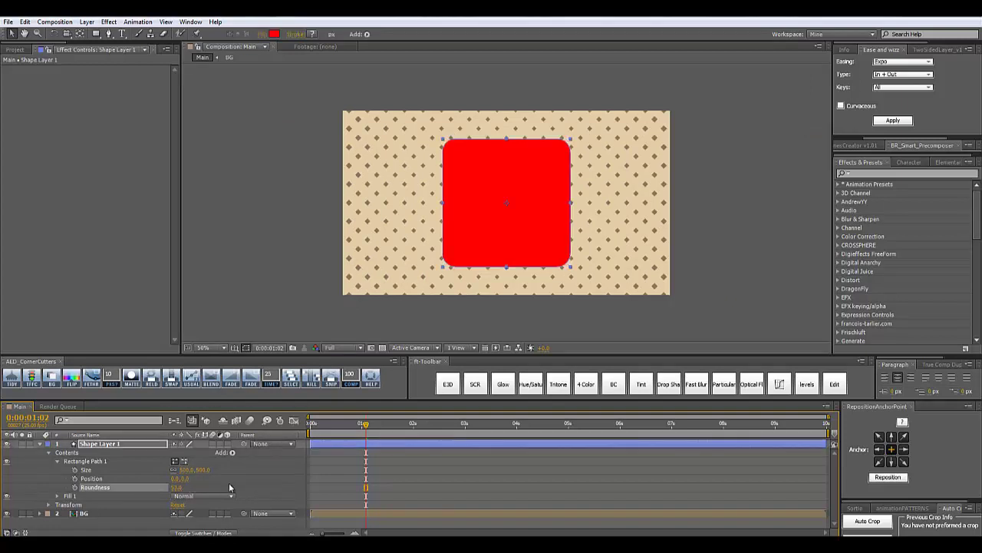
Step: Set the rectangle path's roundness to 30
click(179, 487)
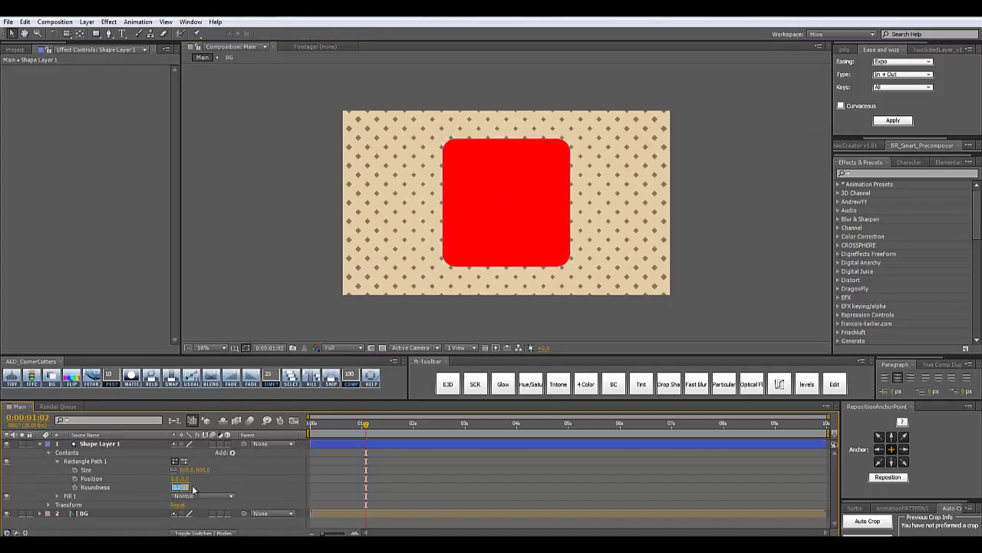
text(30)
key(Return)
click(265, 226)
key(period)
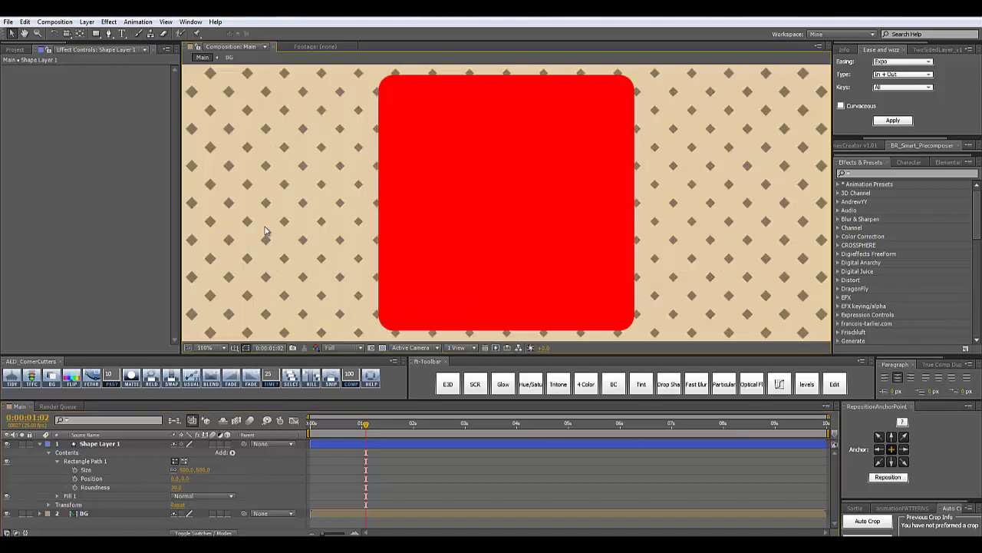
Step: Change the rounded rectangle's fill colour from red to a golden tan slightly darker than the background
click(49, 496)
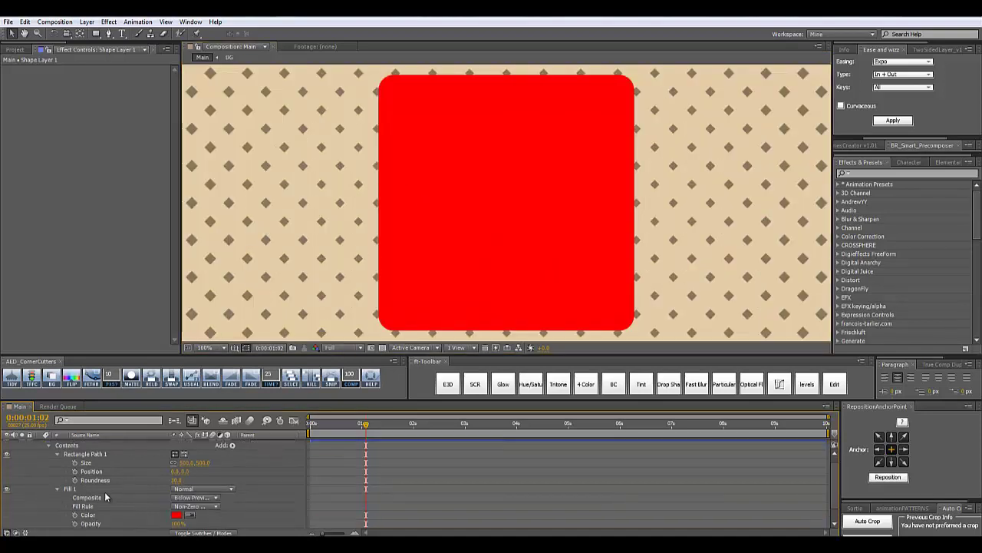
scroll(150, 500, down, 1)
click(177, 498)
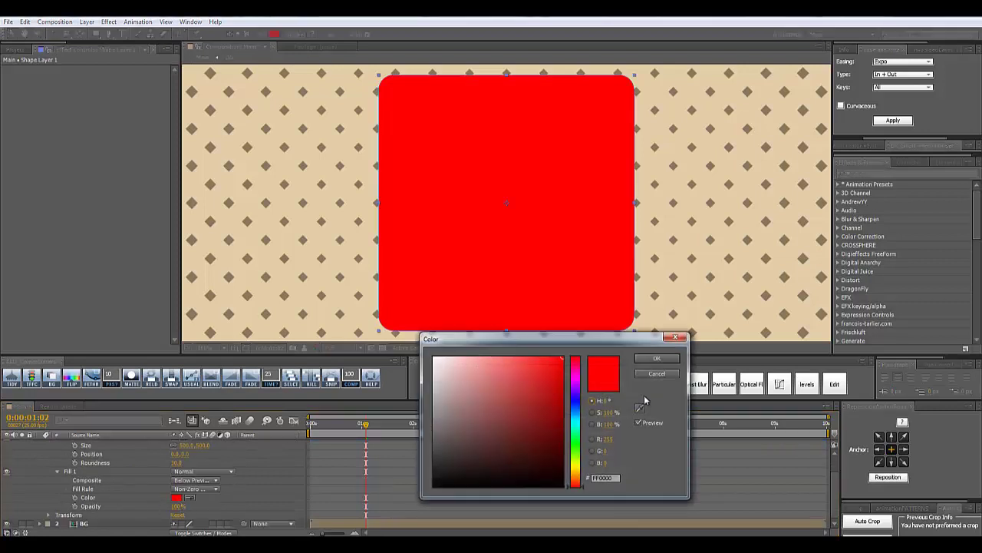
click(574, 476)
drag(552, 456, 495, 379)
click(658, 359)
click(290, 475)
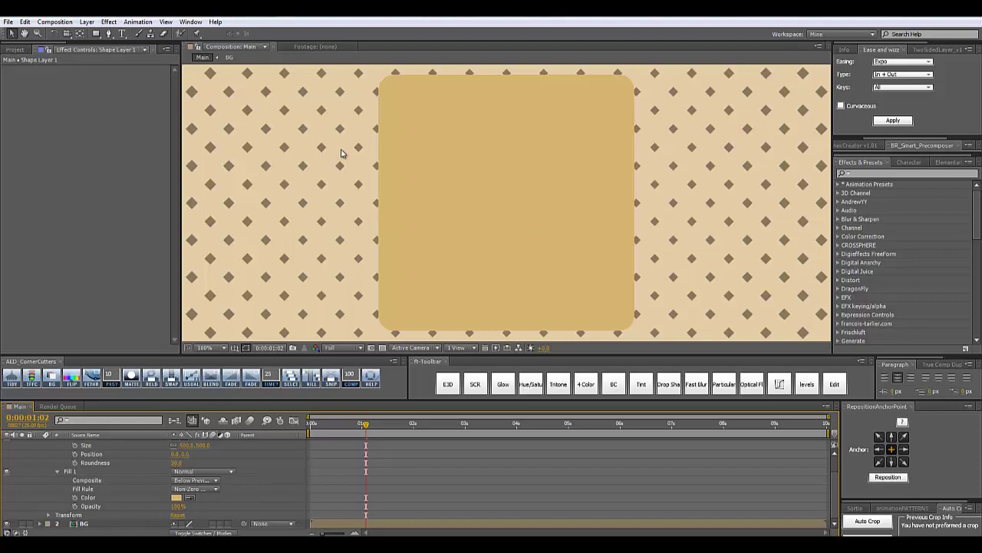
scroll(342, 154, down, 2)
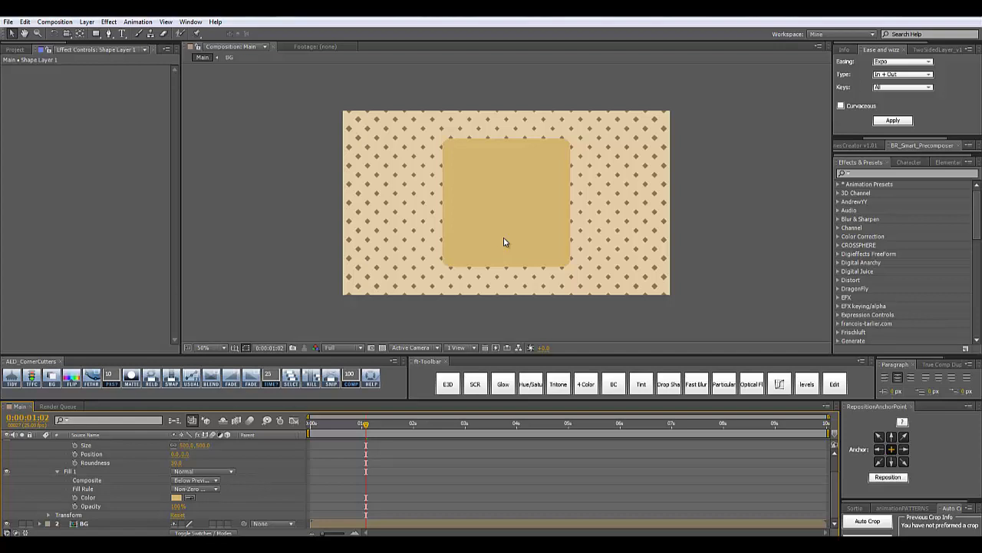
scroll(49, 453, up, 2)
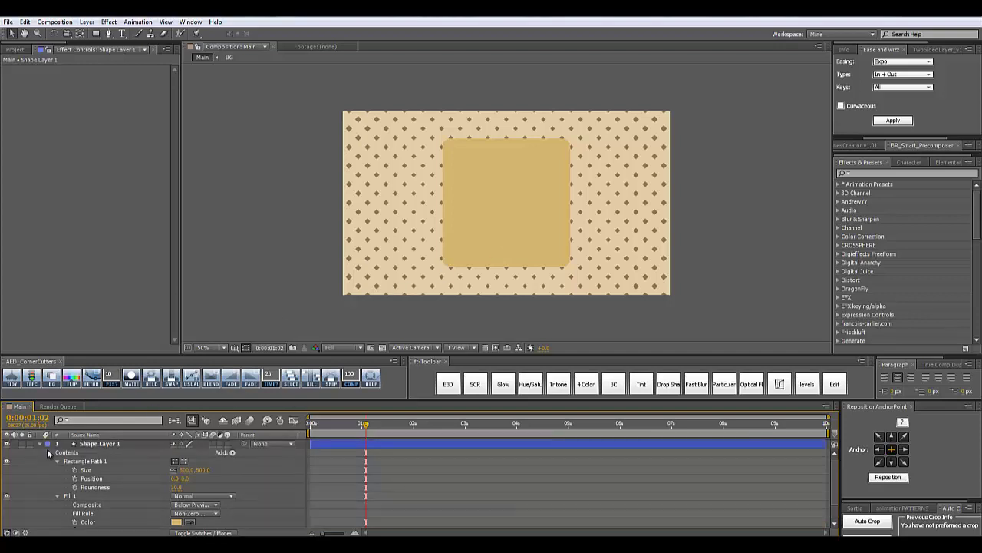
Step: Collapse the shape layer's properties and rename the layer as Main
click(40, 444)
click(74, 447)
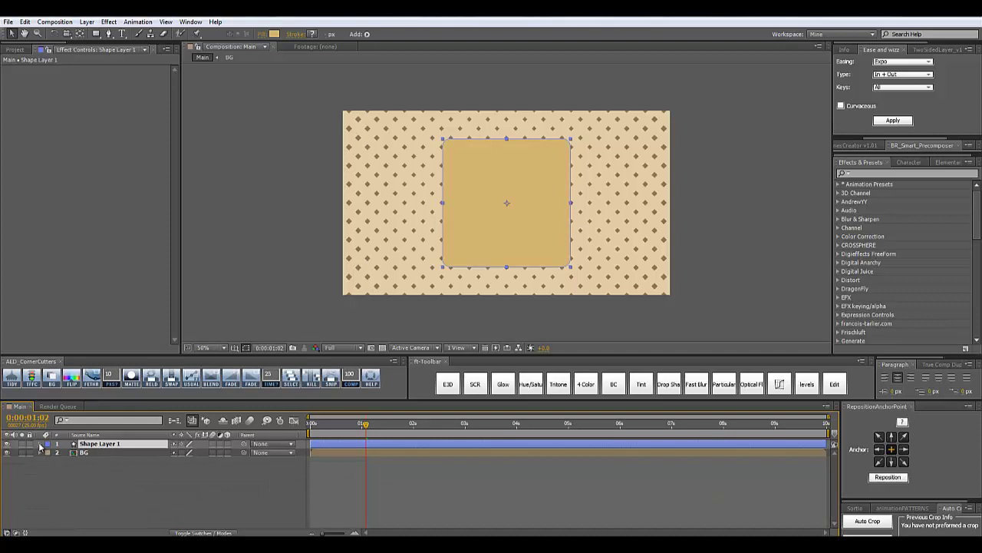
key(Return)
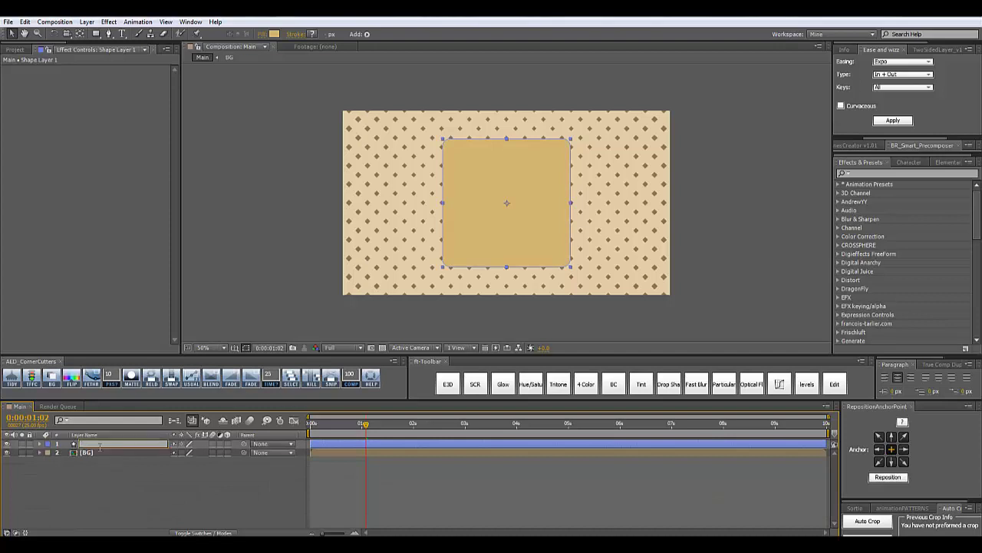
key(Return)
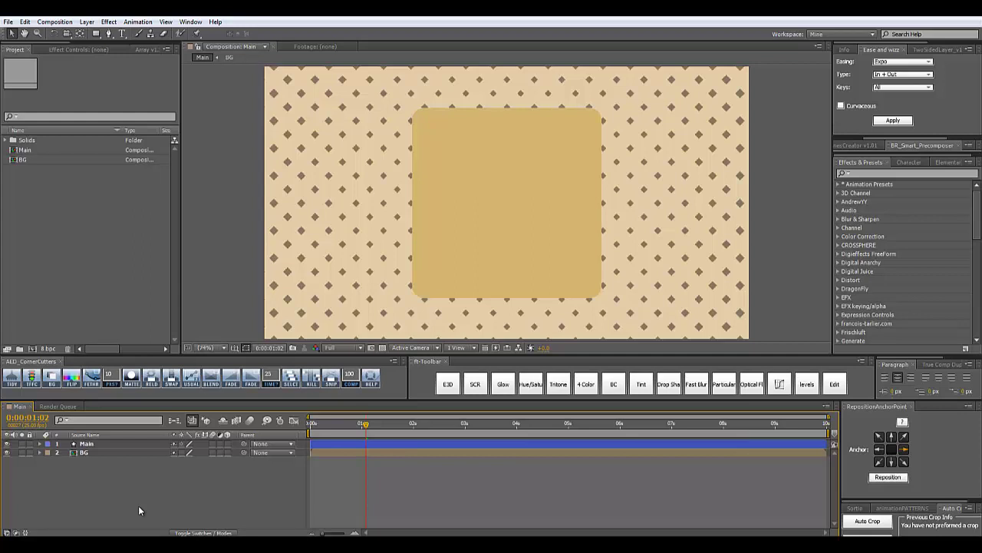
Step: Create a white comp-size solid named Line Back 1
key(ctrl+y)
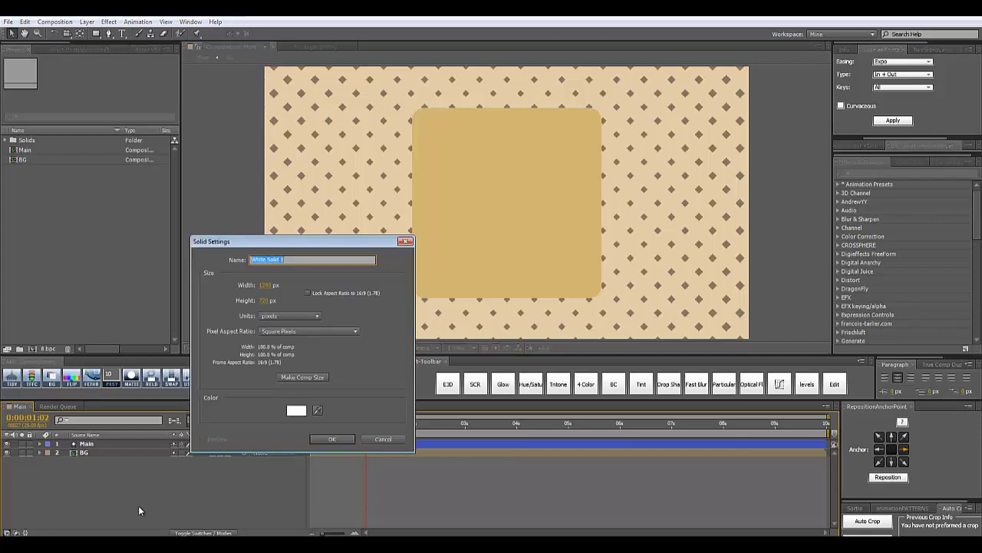
text(Lin)
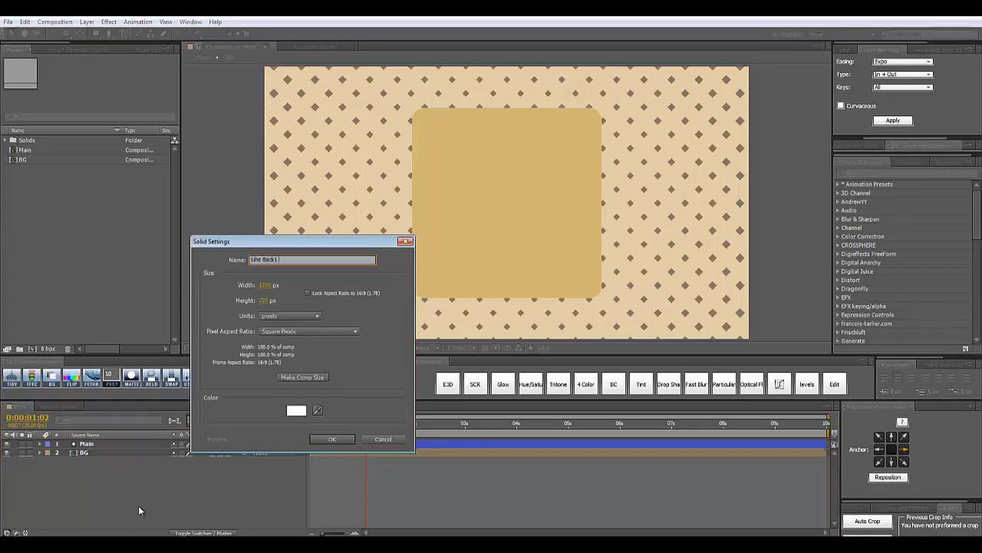
text(e Back 1)
click(330, 439)
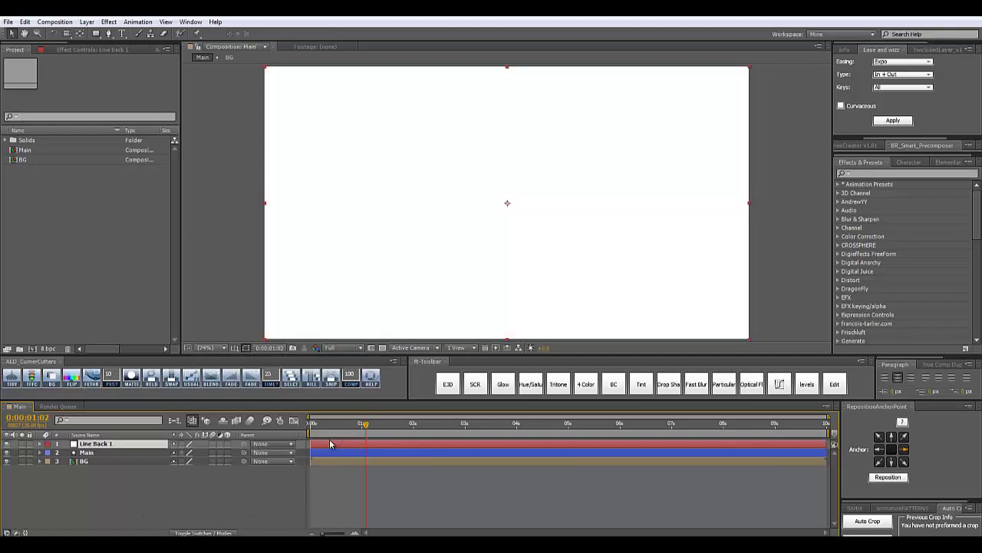
Step: Mask the Line Back 1 solid to a thin horizontal bar slightly wider than the rounded square, hiding the layer while drawing the mask
click(7, 444)
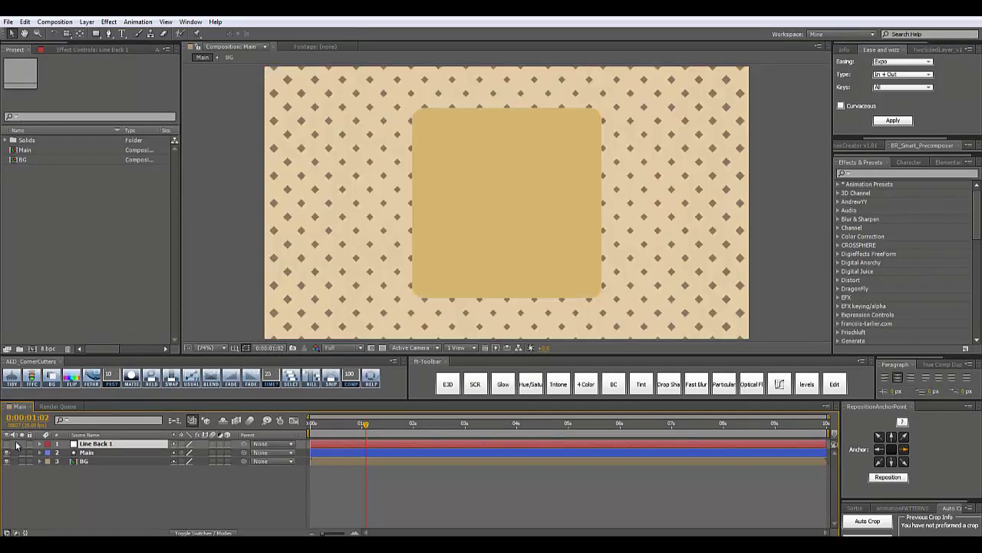
click(94, 34)
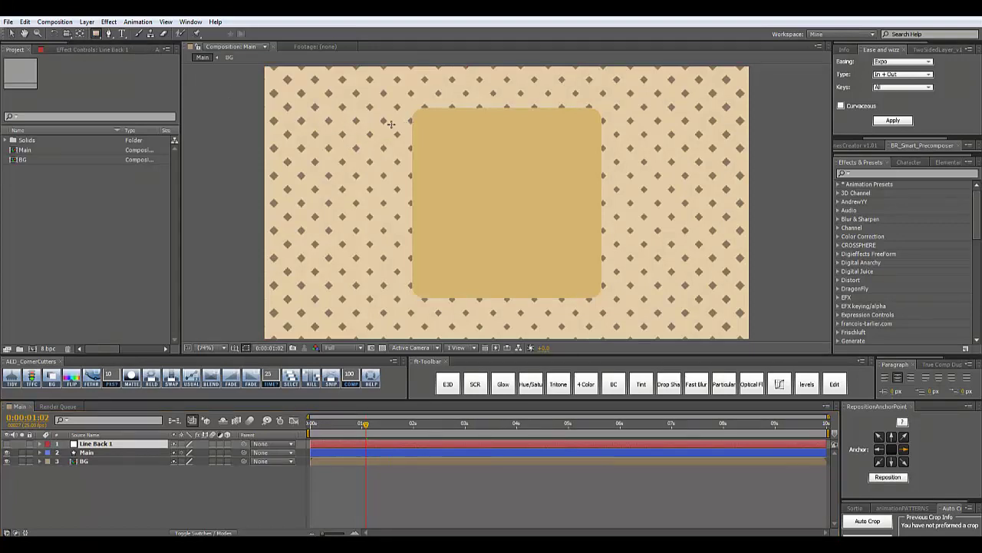
drag(392, 123, 646, 151)
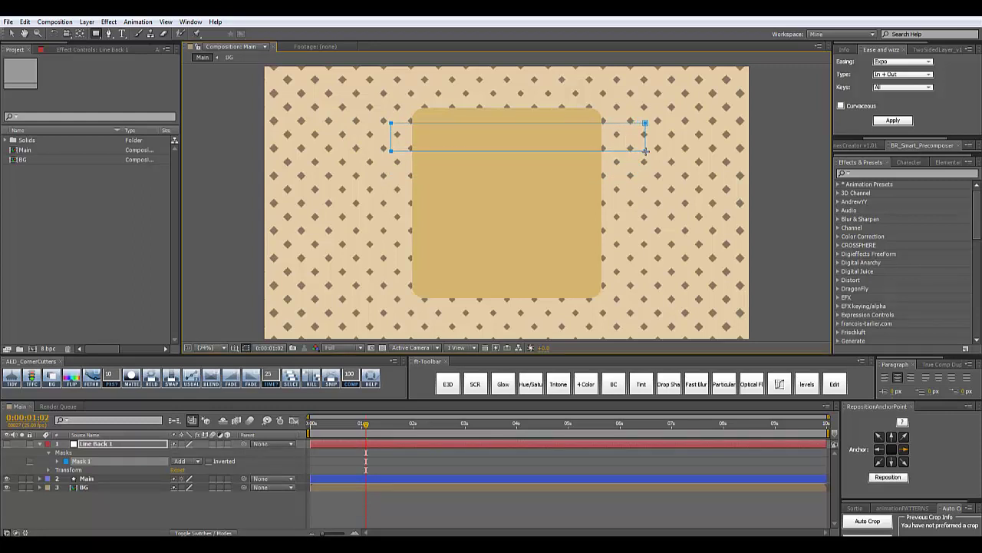
click(13, 34)
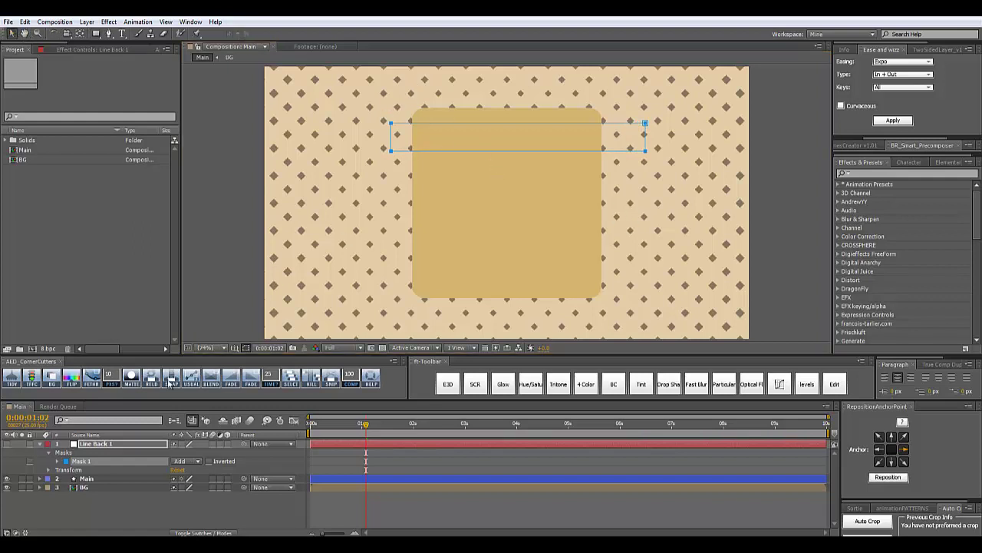
click(91, 444)
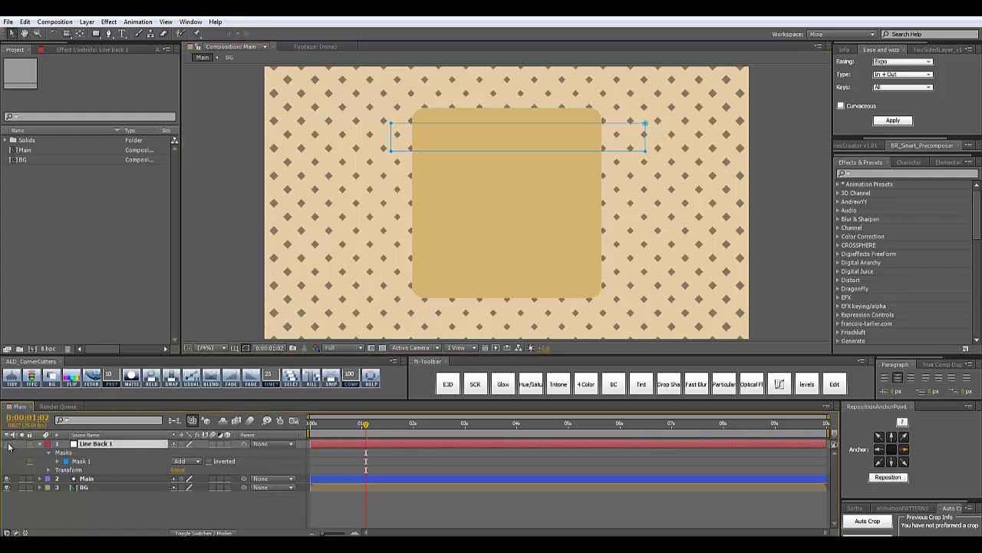
click(7, 444)
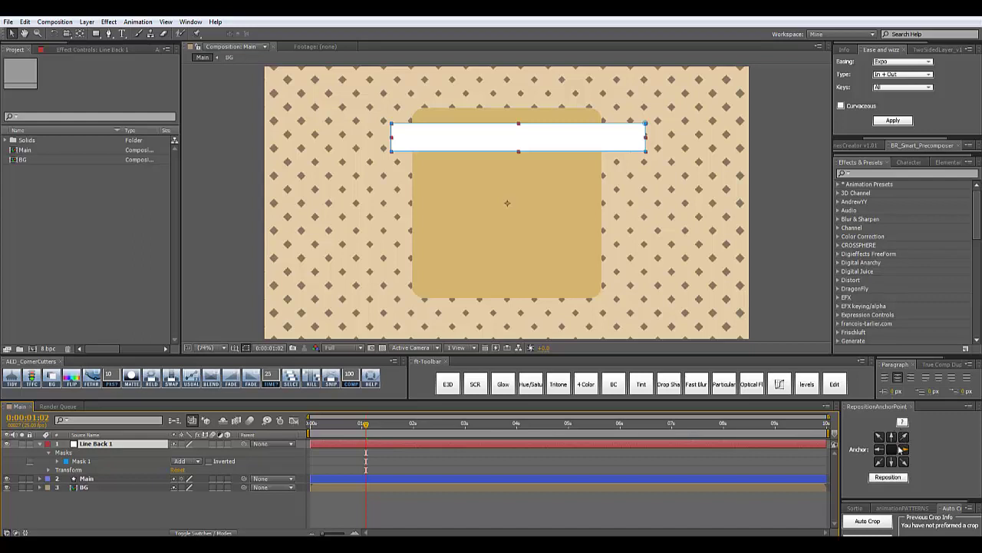
Step: Reposition the Line Back 1 layer's anchor point to the middle of the bar's left edge
click(880, 449)
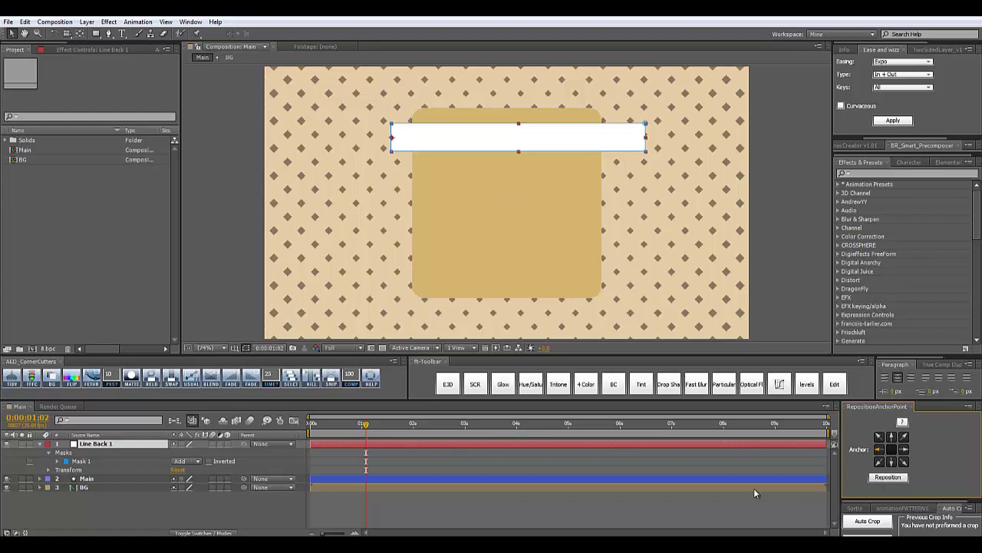
click(92, 447)
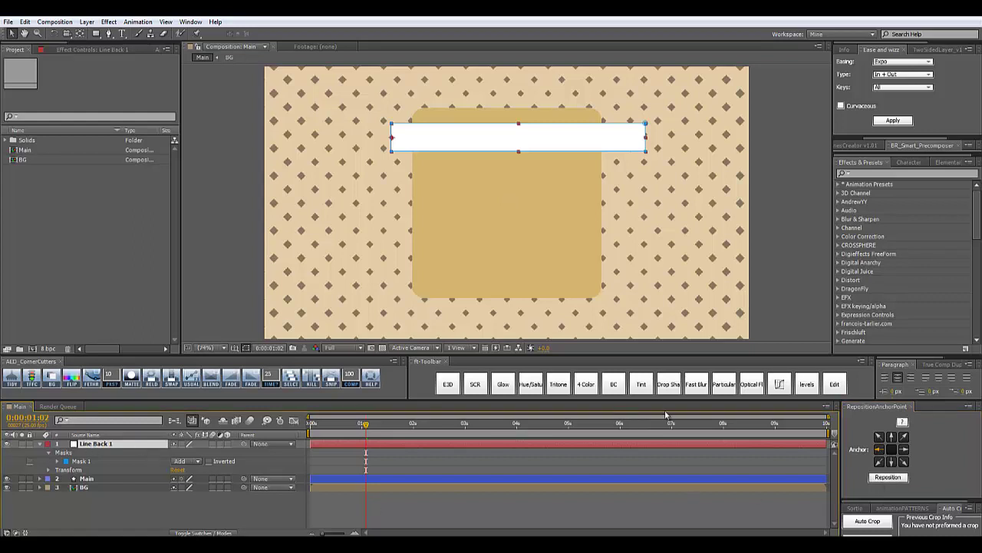
click(79, 36)
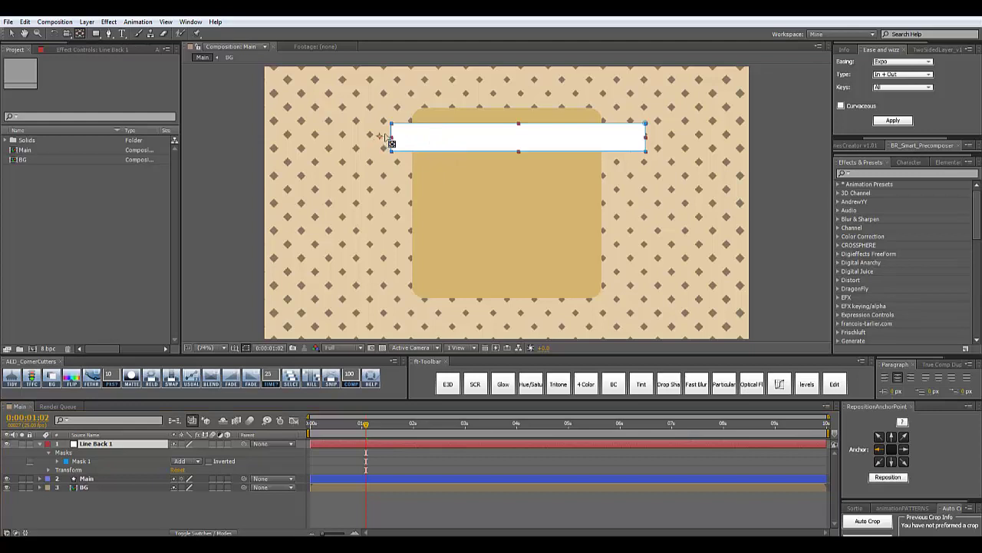
drag(391, 143, 400, 146)
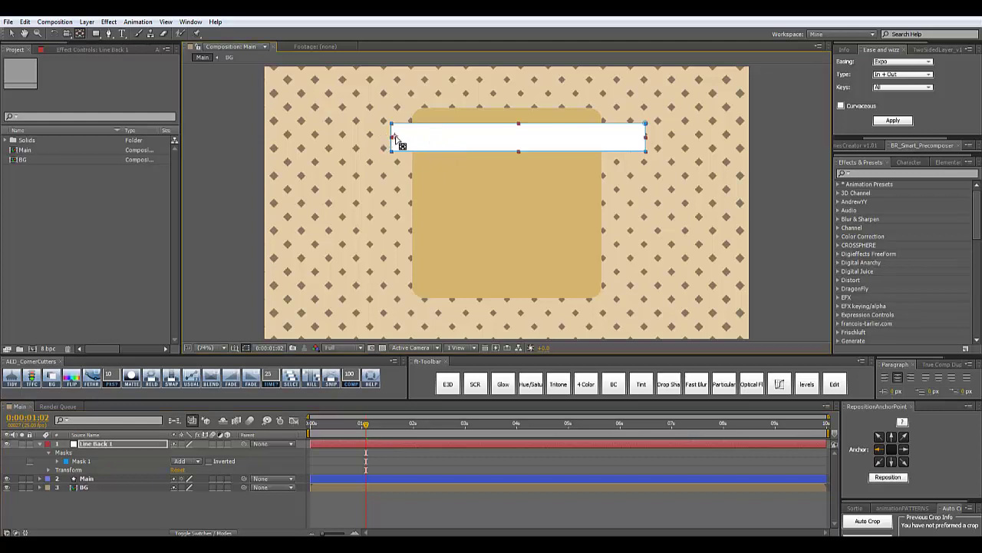
click(880, 450)
click(888, 477)
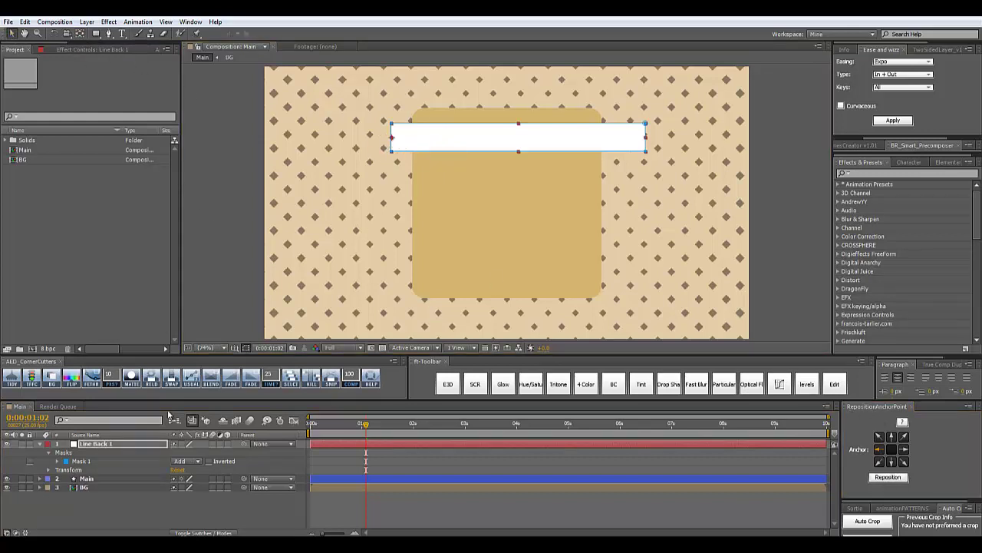
Step: Set the Line Back 1 layer's rotation to 12 degrees and place the bar diagonally across the rounded square's upper edge
click(137, 443)
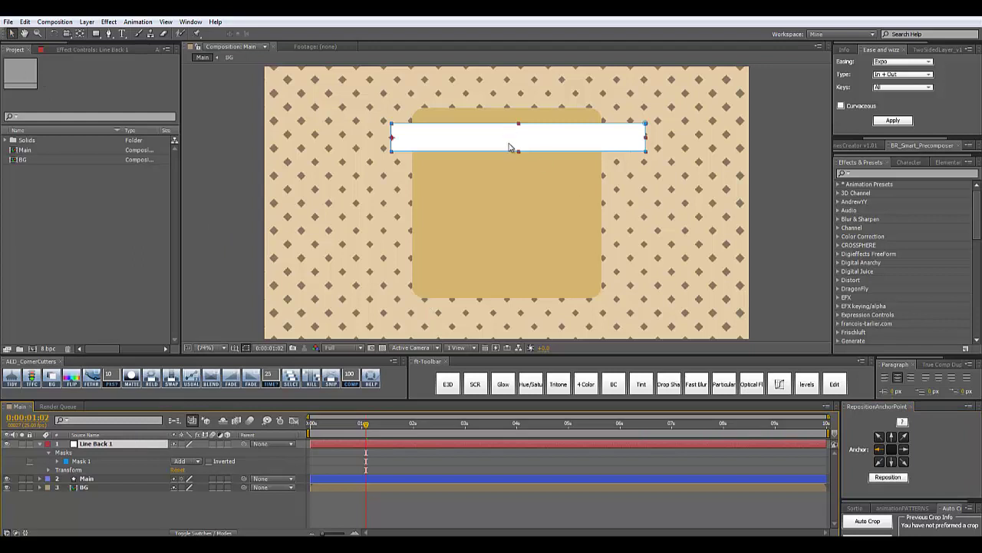
drag(509, 146, 498, 138)
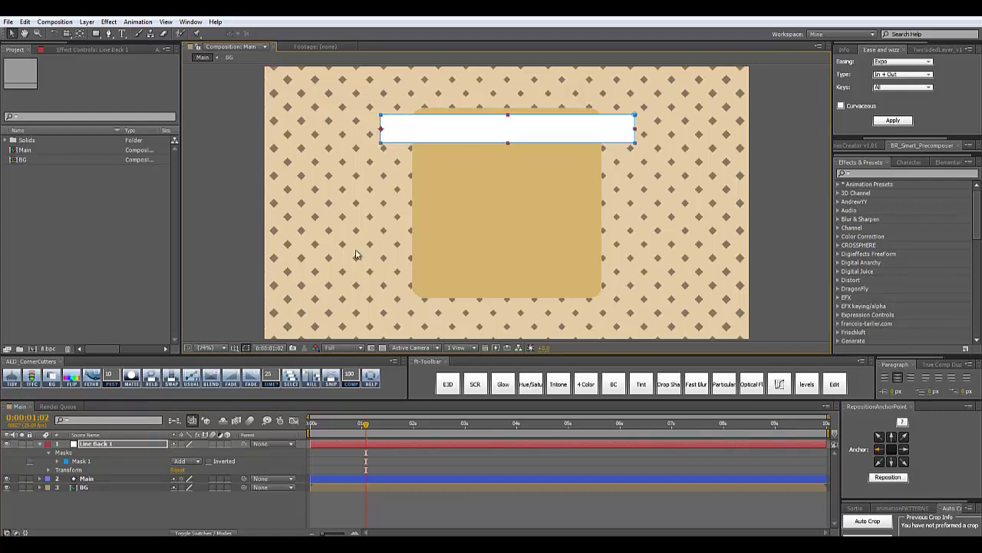
click(104, 443)
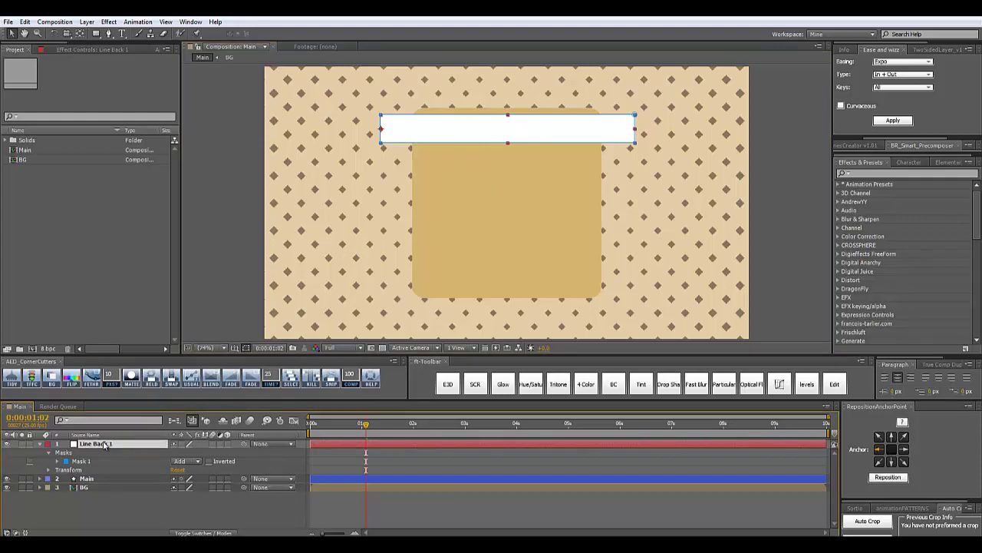
key(r)
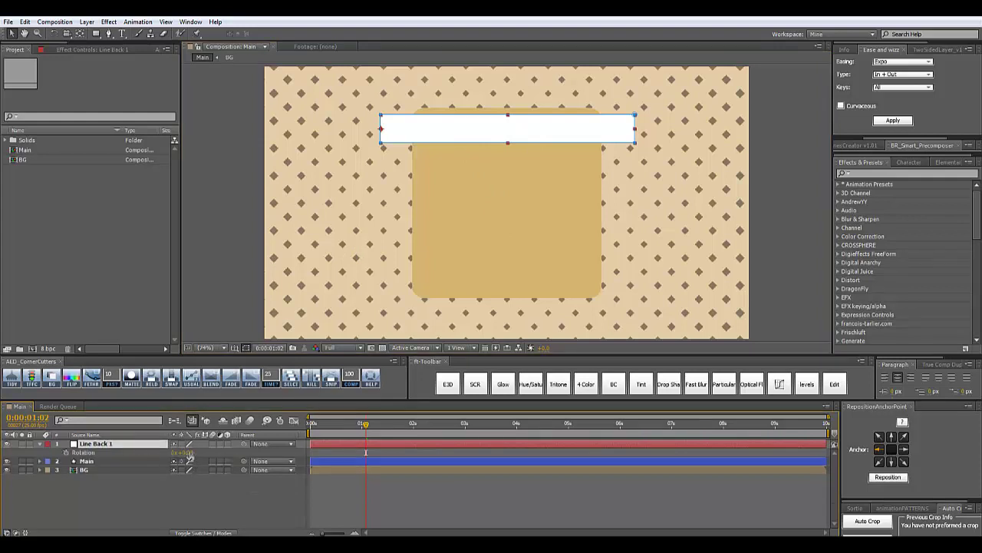
text(13)
key(Return)
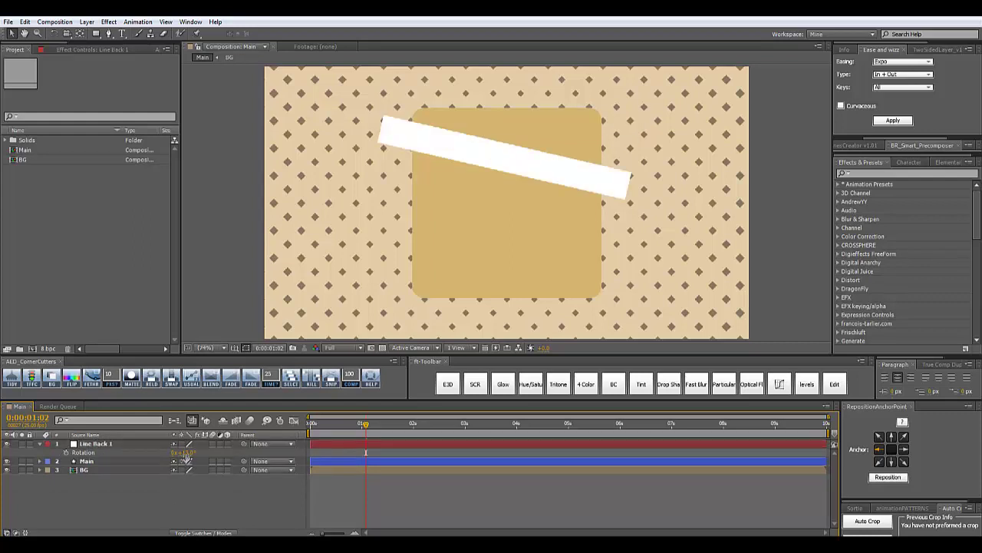
click(185, 452)
text(12)
key(Return)
drag(471, 158, 466, 123)
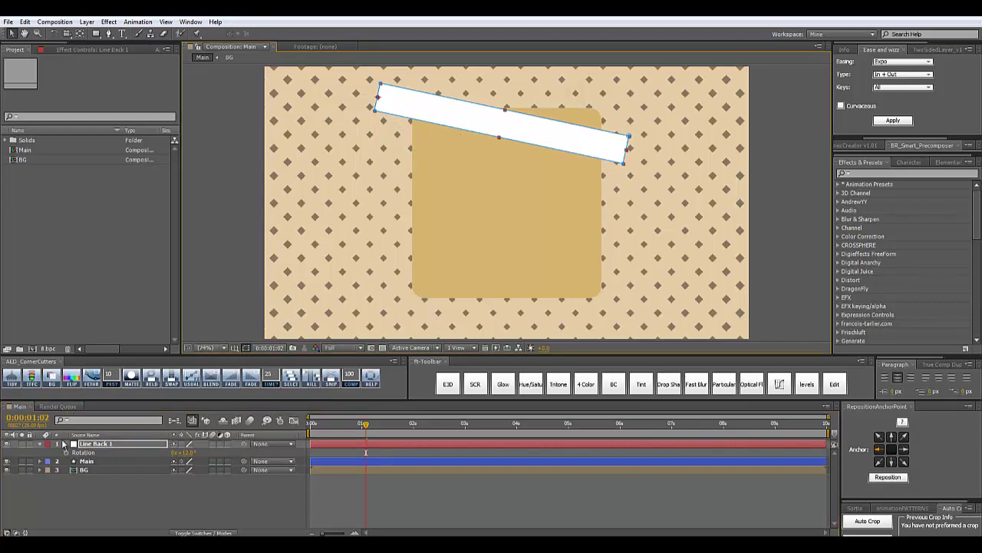
Step: Place the Line Back 1 layer beneath the Main shape layer, above BG, and deselect it
click(91, 445)
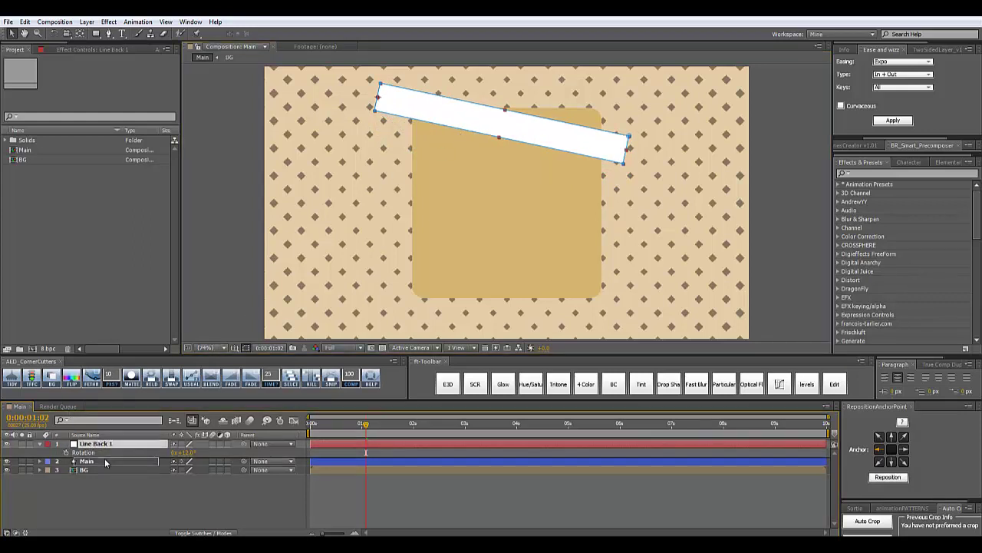
drag(98, 446, 103, 462)
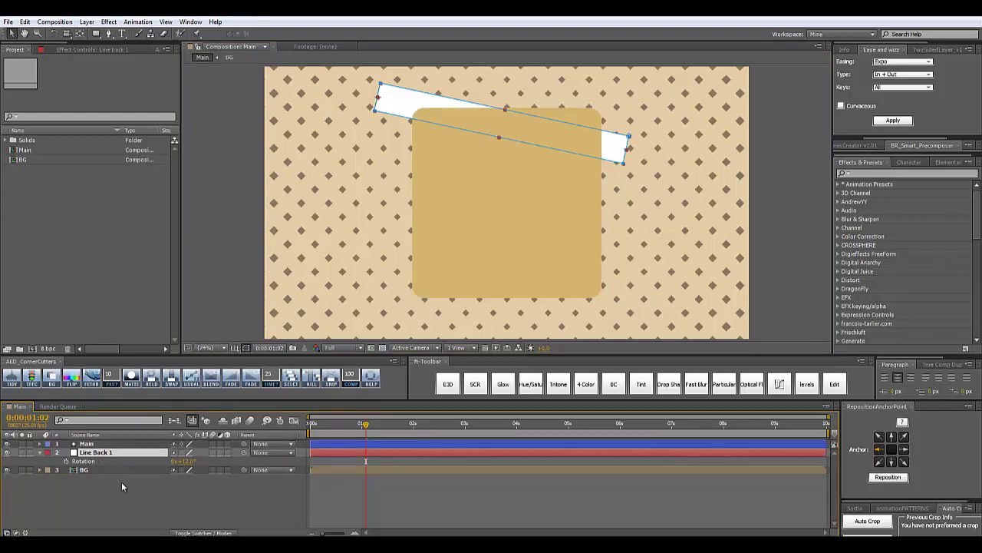
click(63, 506)
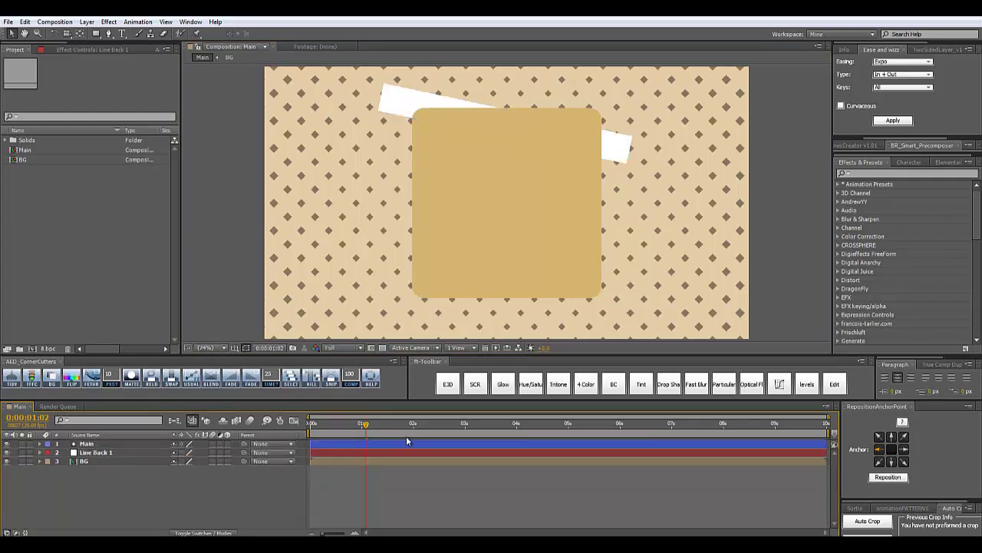
Step: Add a mask point midway along the Line Back 1 bar's left edge and pull it inward to form a V-shaped ribbon notch
key(space)
drag(398, 104, 438, 215)
scroll(430, 222, up, 2)
scroll(423, 224, up, 2)
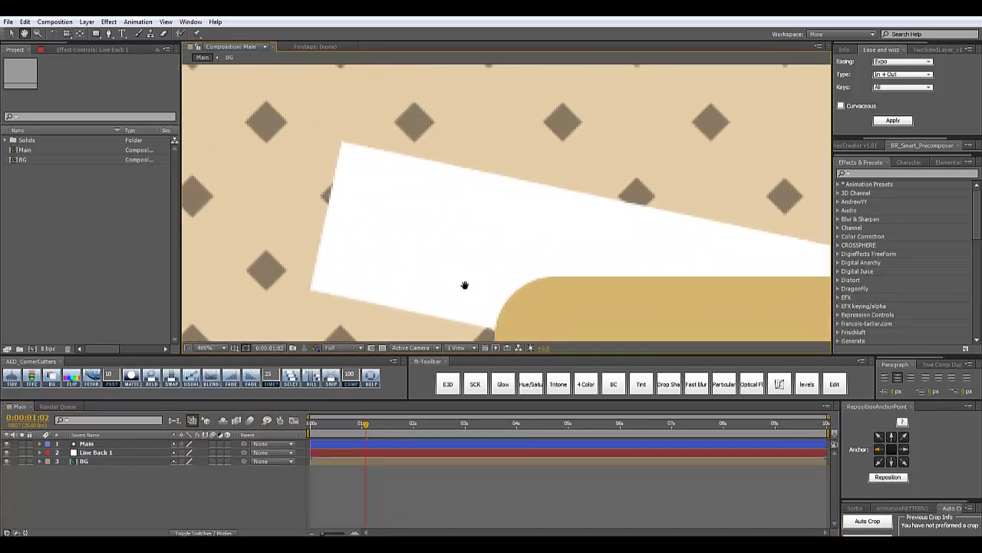
click(104, 454)
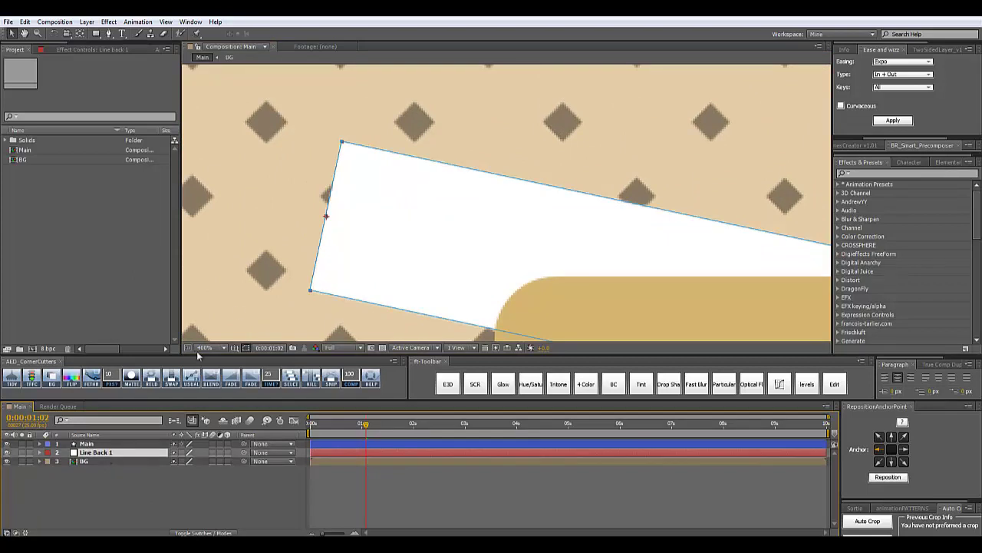
key(g)
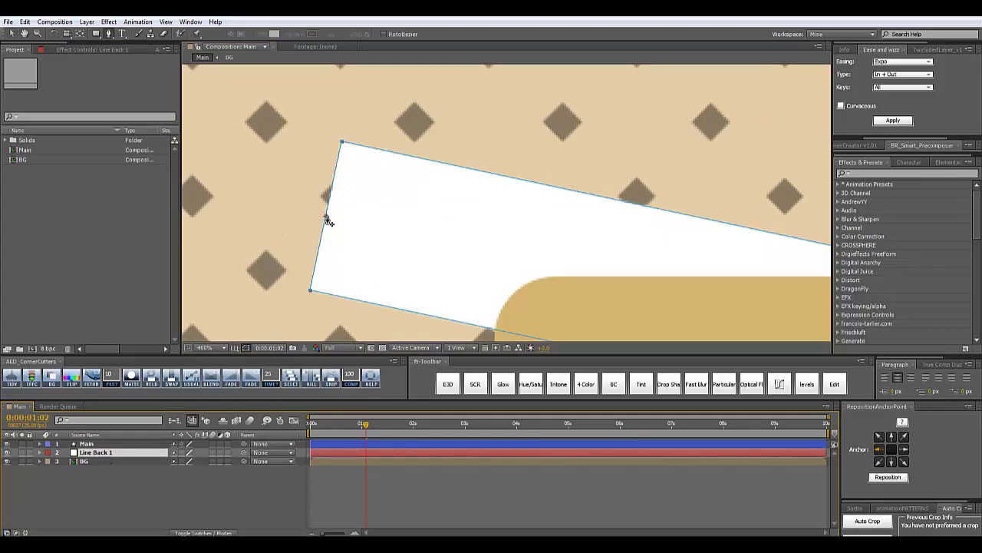
click(325, 217)
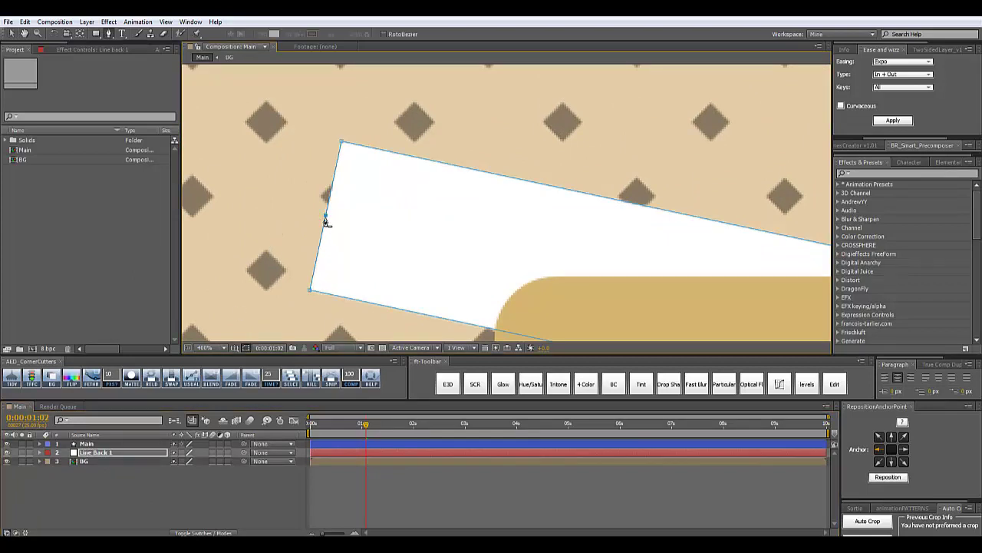
key(v)
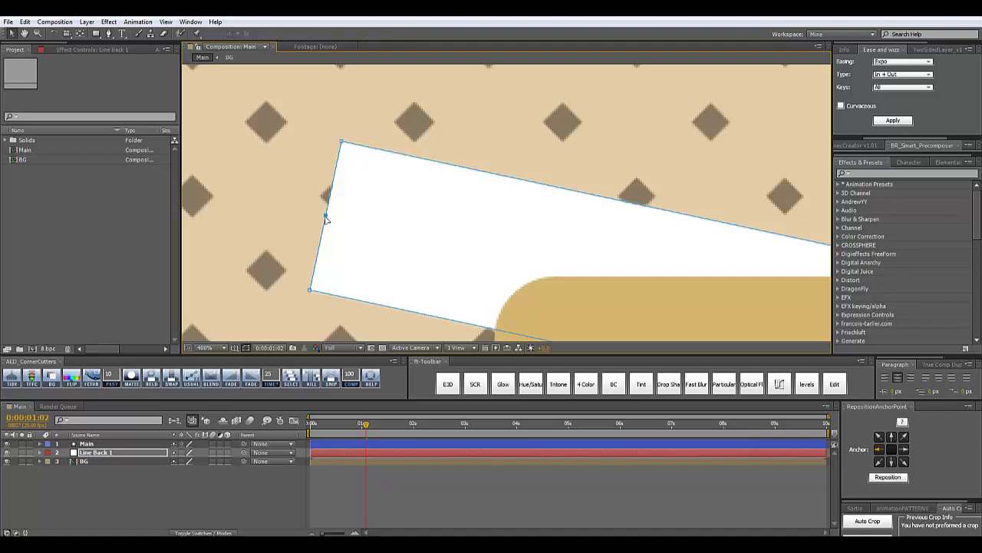
drag(326, 218, 392, 239)
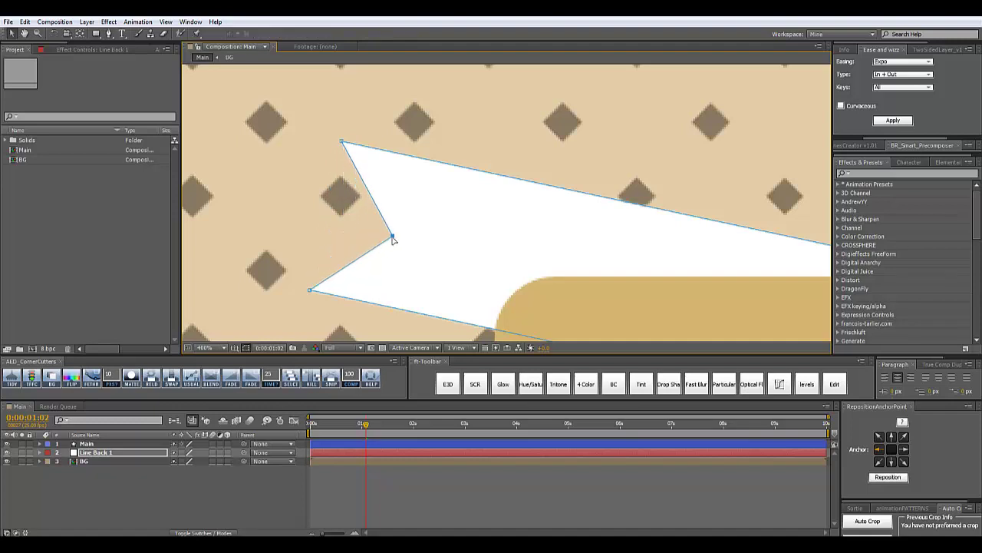
click(204, 348)
click(214, 162)
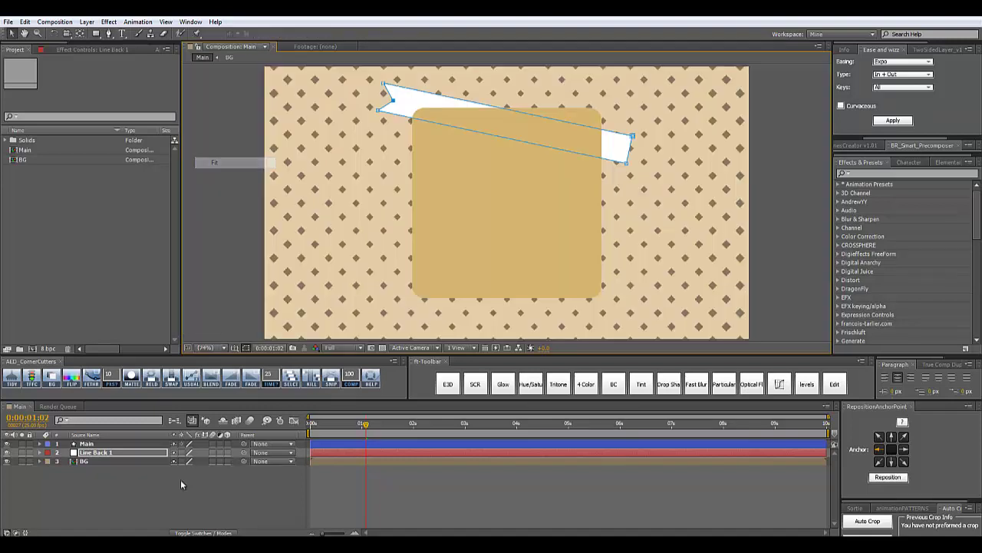
click(181, 480)
Step: Duplicate the Line Back 1 layer and place the copy above the Main shape layer
click(93, 456)
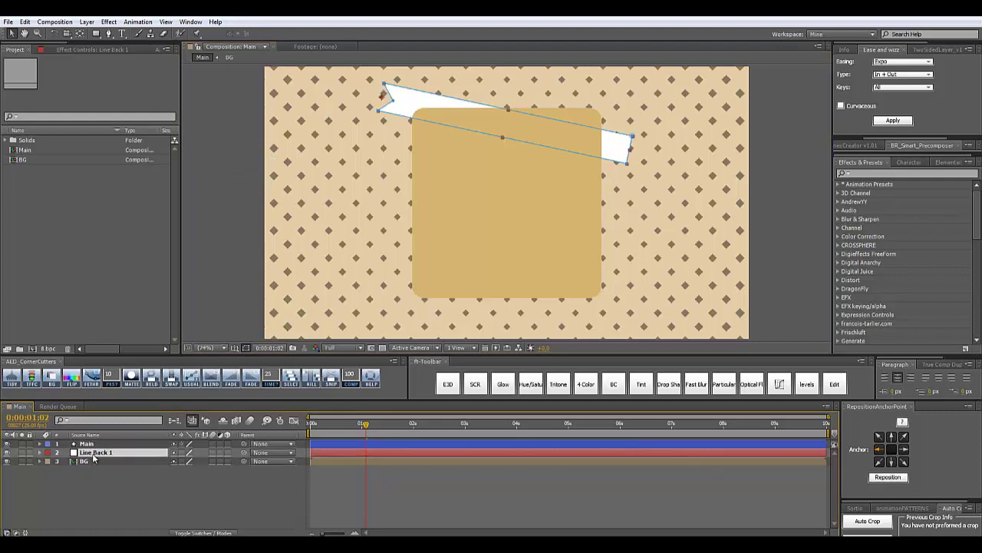
key(ctrl+d)
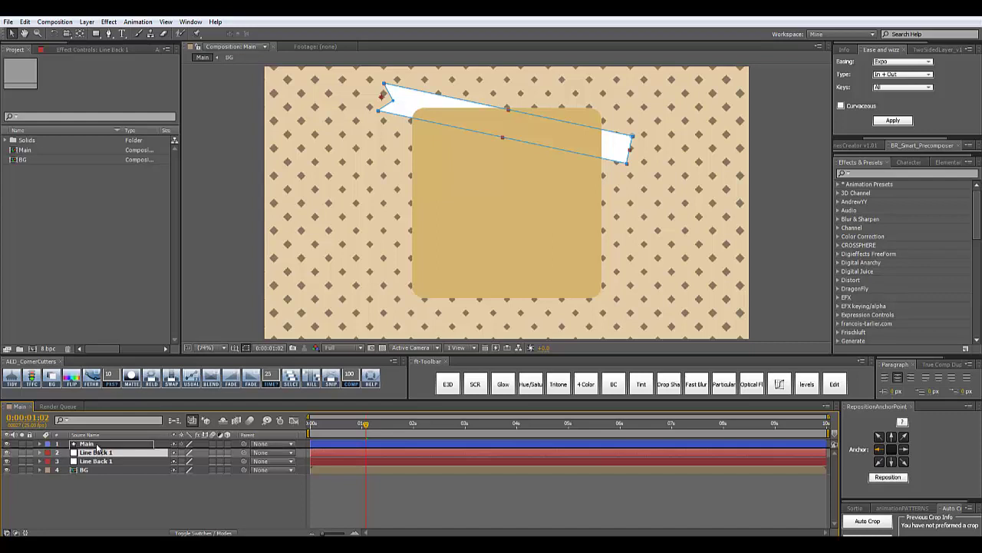
drag(98, 446, 98, 444)
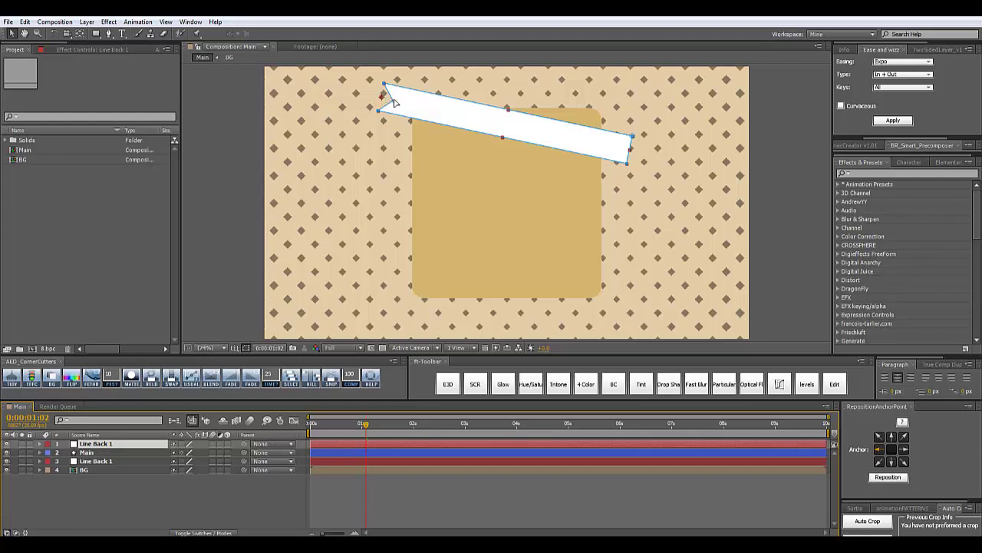
Step: Delete the notch's inner mask point from the top Line Back 1 copy so its left end is straight
key(g)
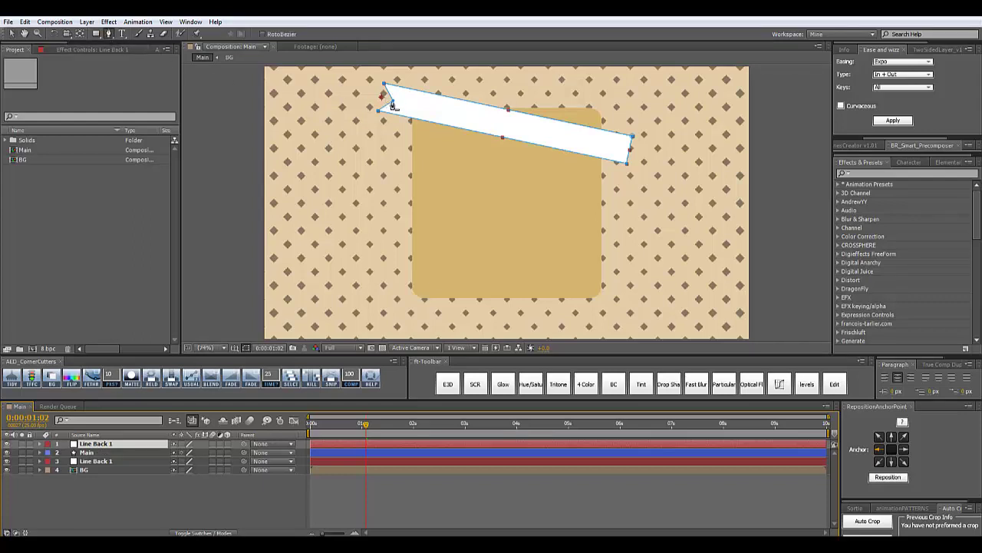
ctrl+click(392, 101)
click(12, 34)
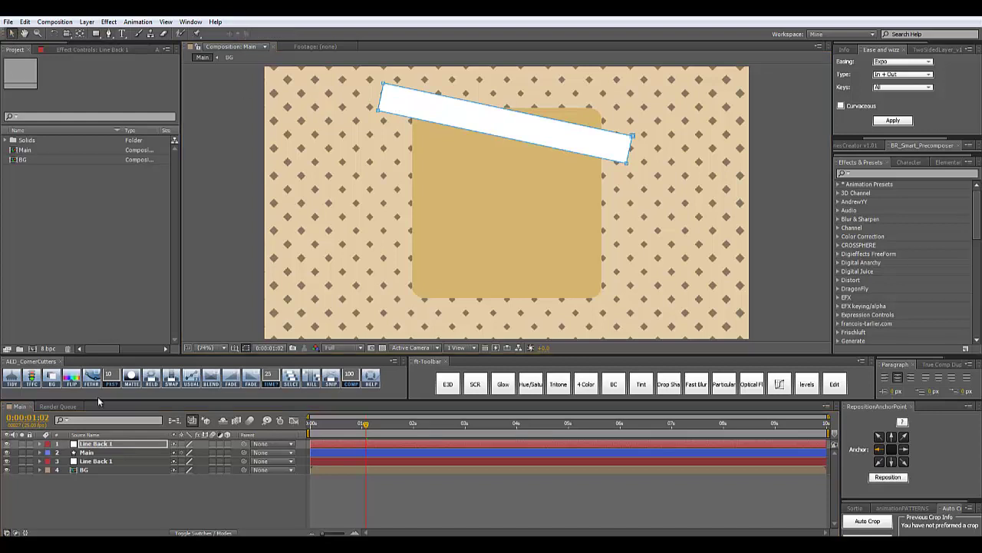
Step: Set the top Line Back 1 copy's rotation to 0 degrees
click(85, 444)
key(r)
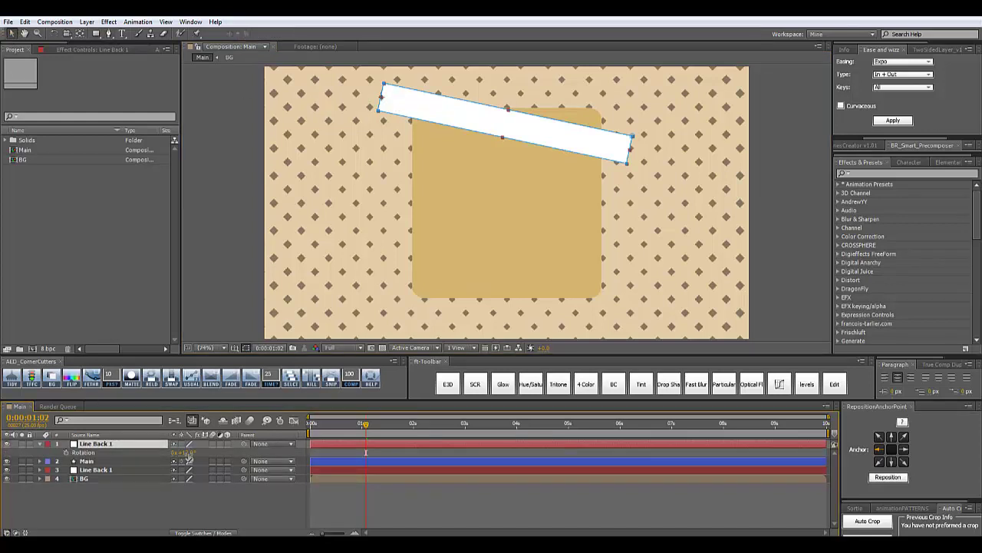
click(185, 453)
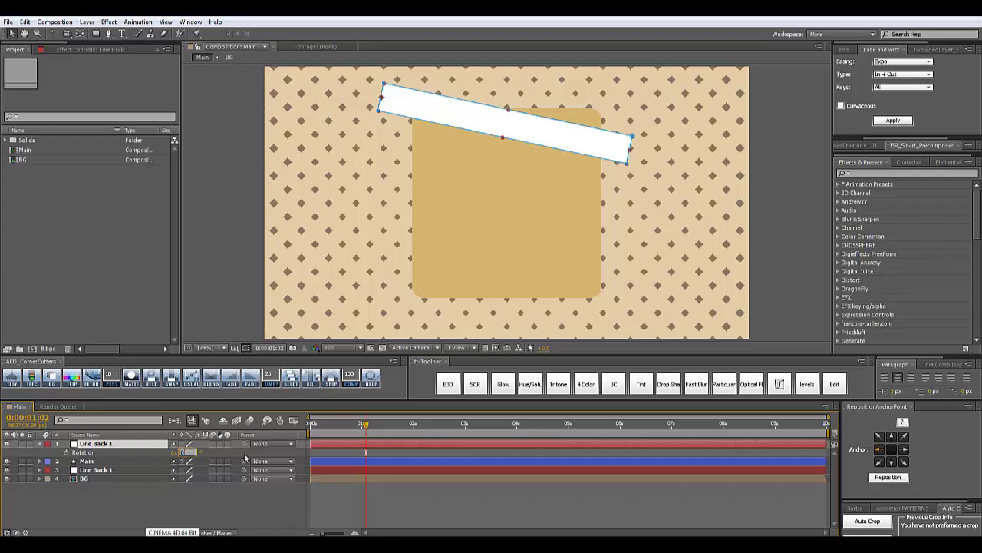
text(0)
key(Return)
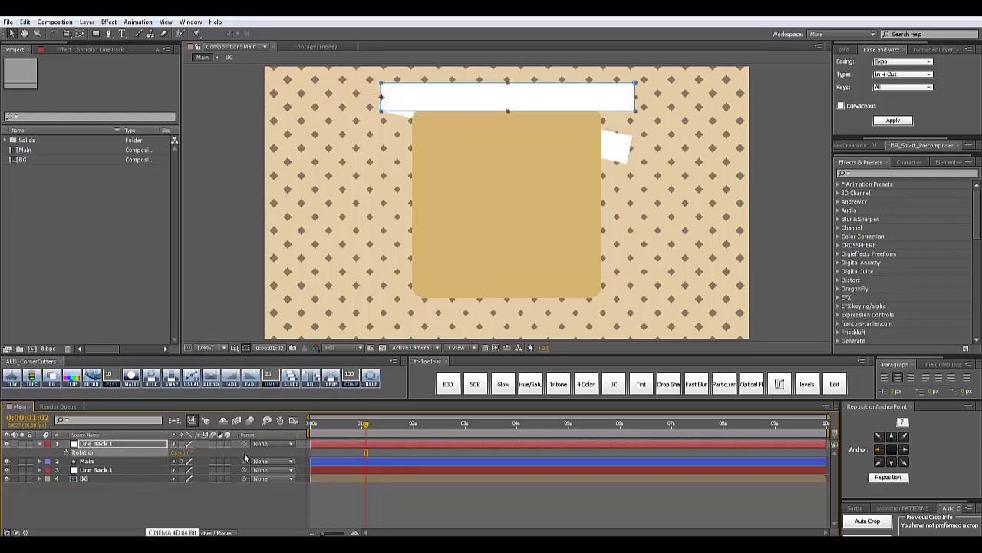
Step: Reposition the top copy's anchor point to the middle of the bar's right edge
click(127, 446)
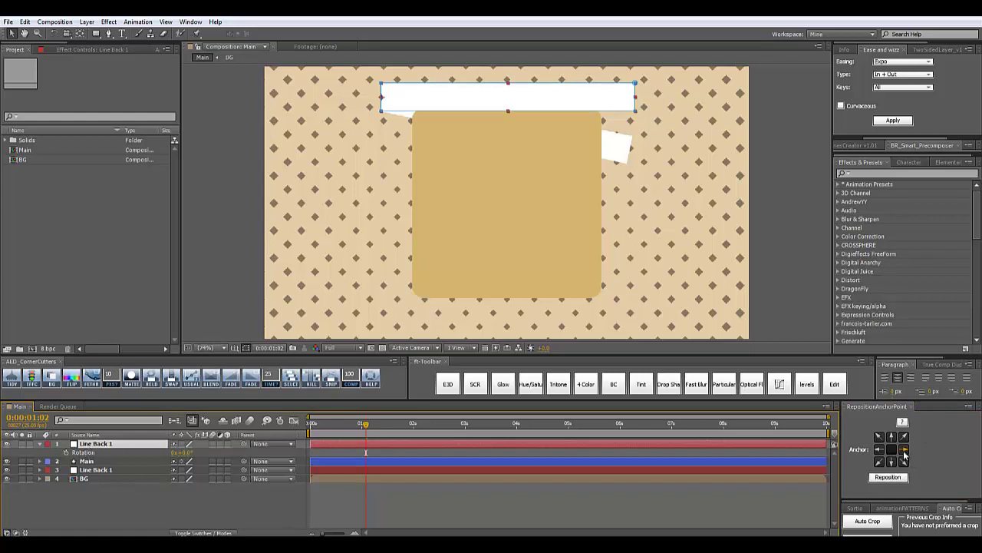
click(903, 449)
click(892, 477)
Step: Nudge the horizontal bar down across the upper part of the rounded square, near the diagonal ribbon's right end
key(Down)
key(Down)
key(Down)
key(Down)
key(Down)
key(Down)
key(Down)
key(Down)
key(Down)
key(Down)
key(Down)
key(Down)
key(Down)
key(Down)
key(Down)
key(Down)
key(Down)
key(Down)
key(Down)
key(Down)
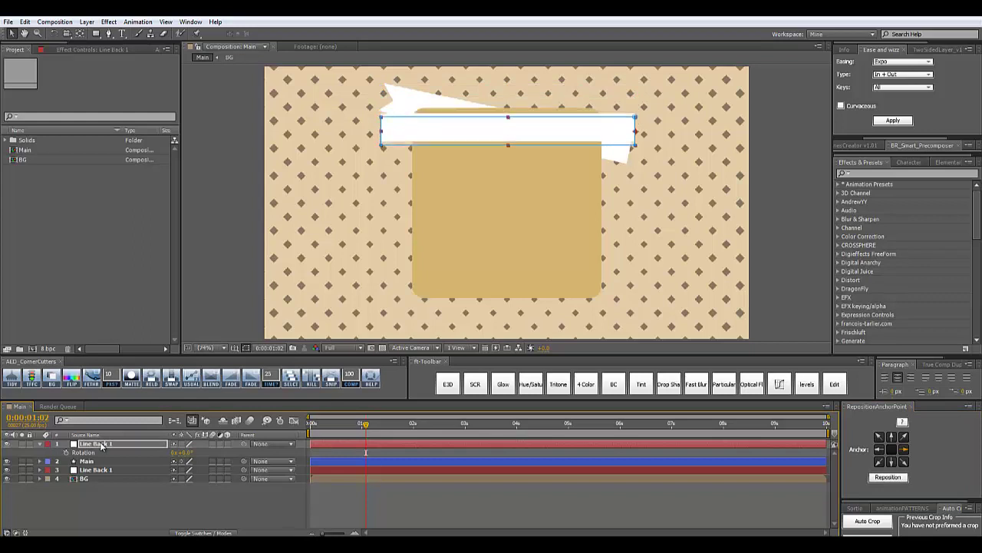
key(shift+Down)
key(shift+Down)
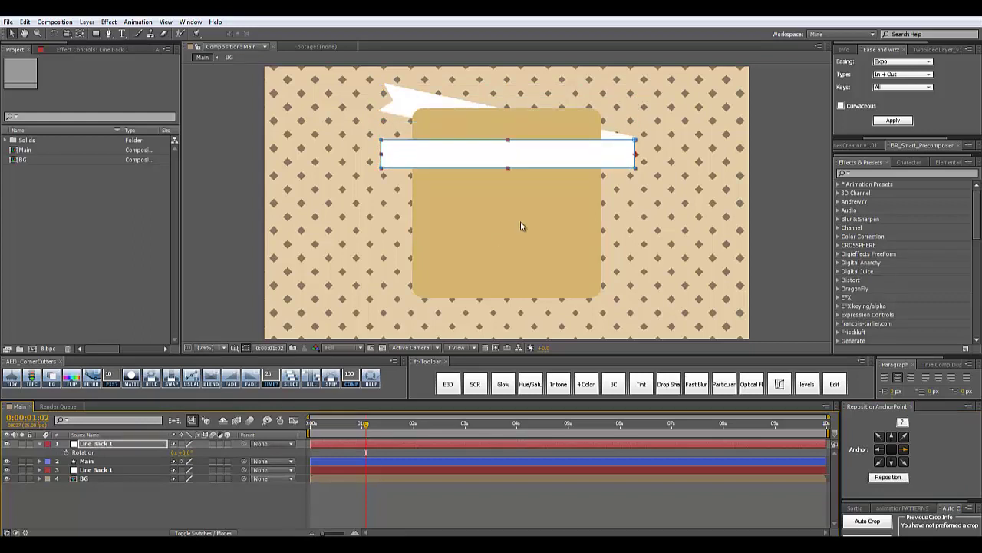
Step: Fine-tune the horizontal bar up and to the left so its upper-right corner meets the diagonal ribbon's upper-right corner
scroll(627, 176, up, 1)
key(space)
drag(627, 175, 430, 250)
scroll(475, 212, up, 1)
scroll(521, 204, up, 3)
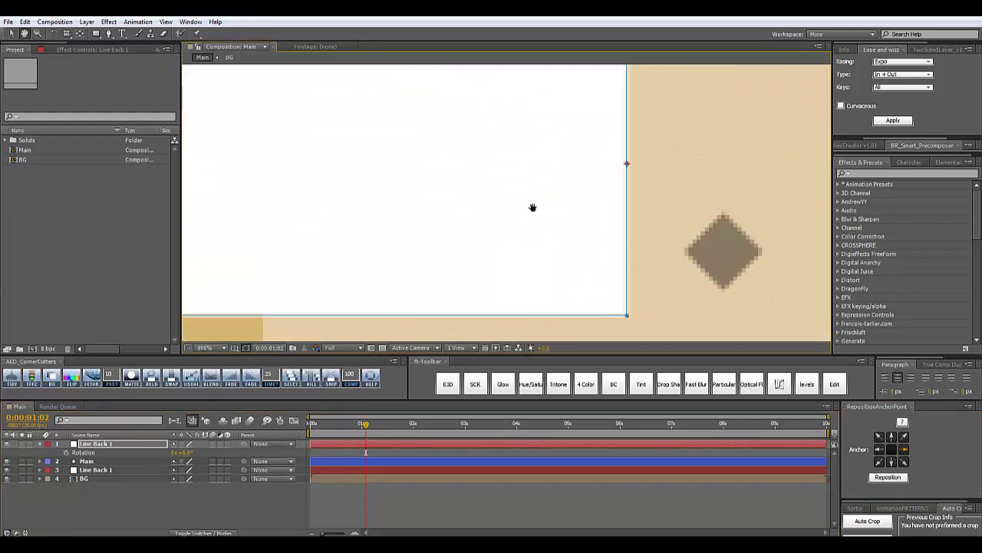
drag(533, 208, 458, 265)
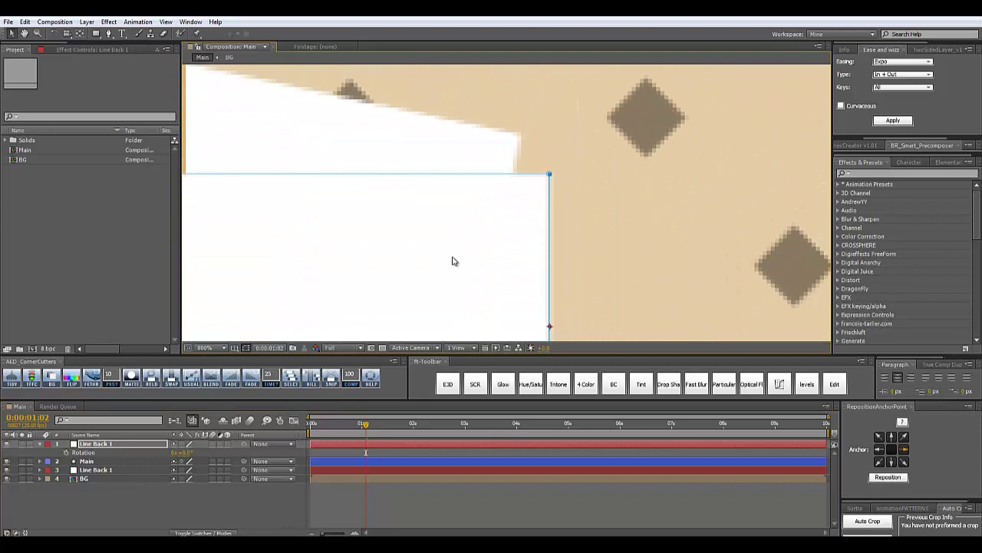
key(Up)
key(Up)
key(Up)
key(Up)
key(Up)
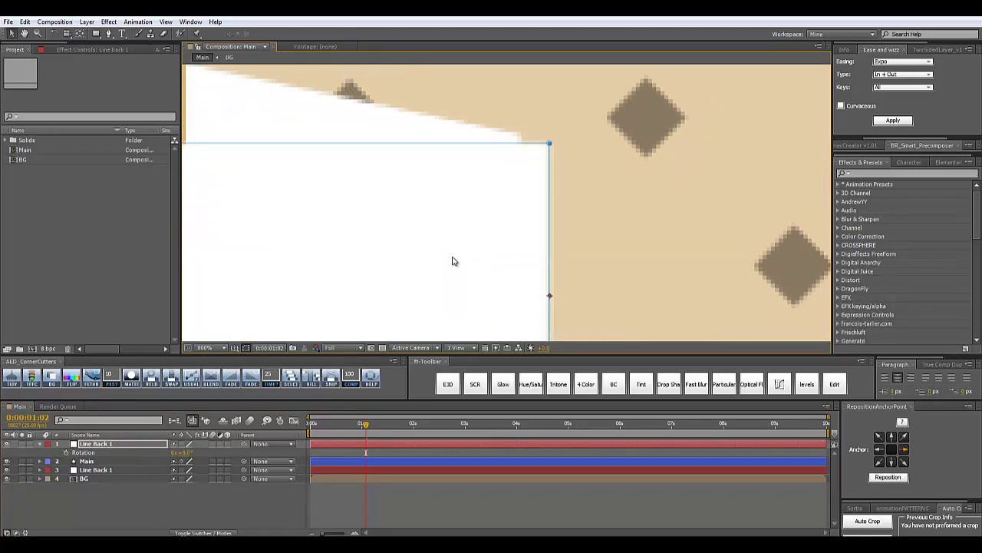
key(Up)
key(Down)
key(Up)
key(Left)
key(Left)
key(Left)
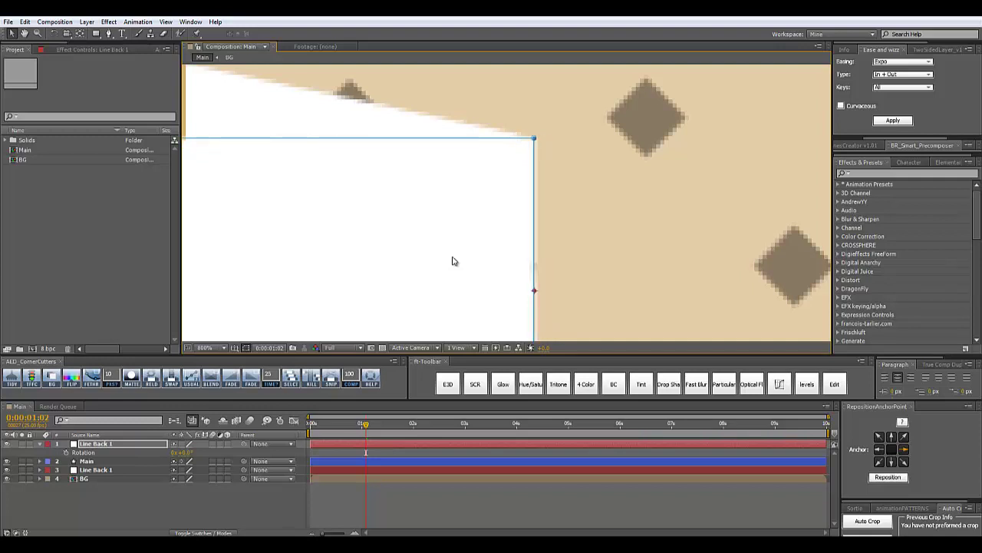
key(Left)
key(Left)
key(Left)
key(Left)
key(Right)
key(Right)
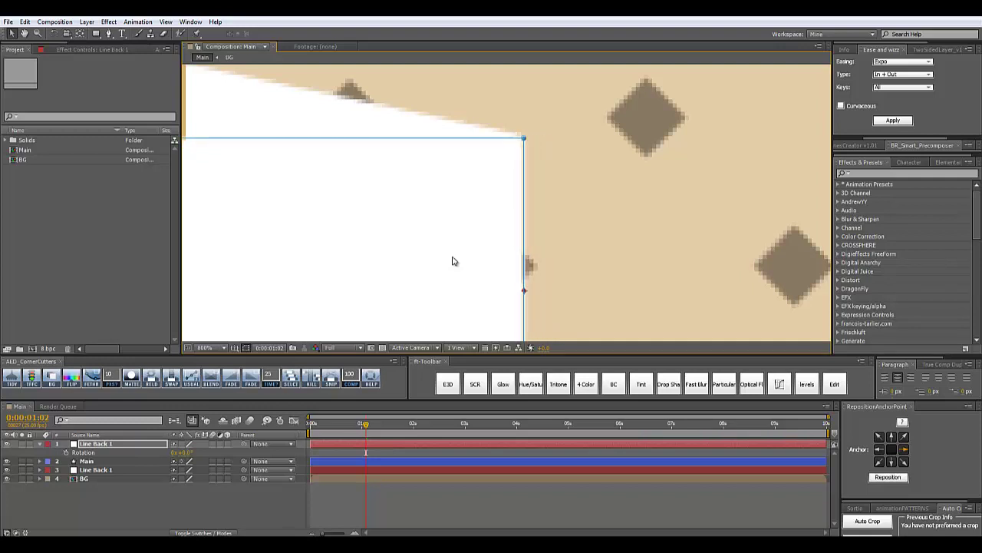
scroll(384, 259, down, 4)
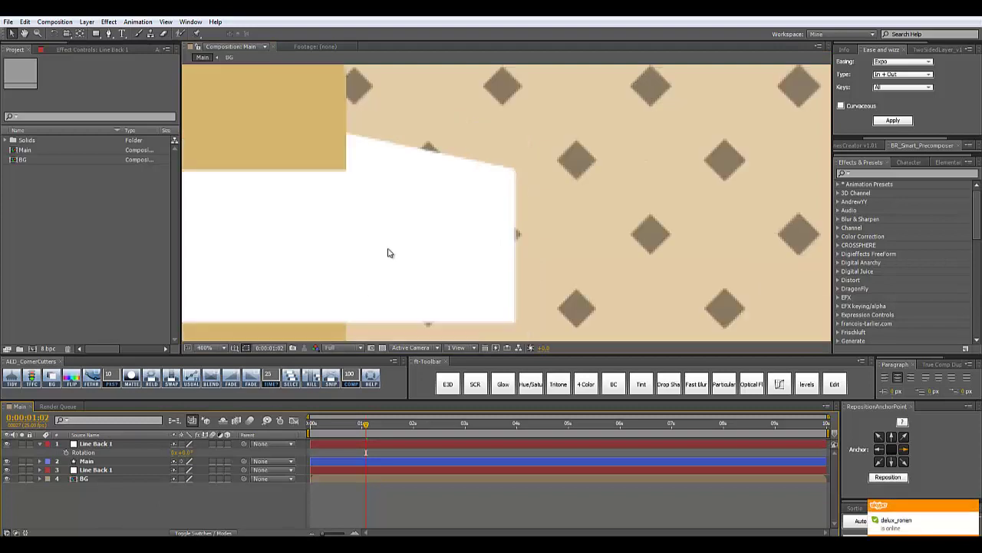
click(205, 348)
click(239, 163)
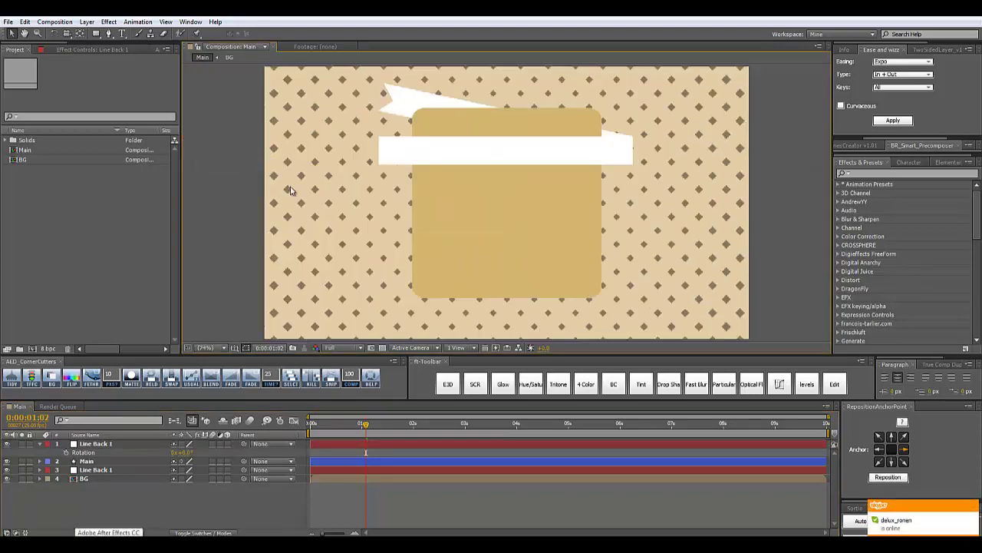
Step: Collapse the top Line Back 1 copy's properties and rename its solid as Line 1
click(40, 443)
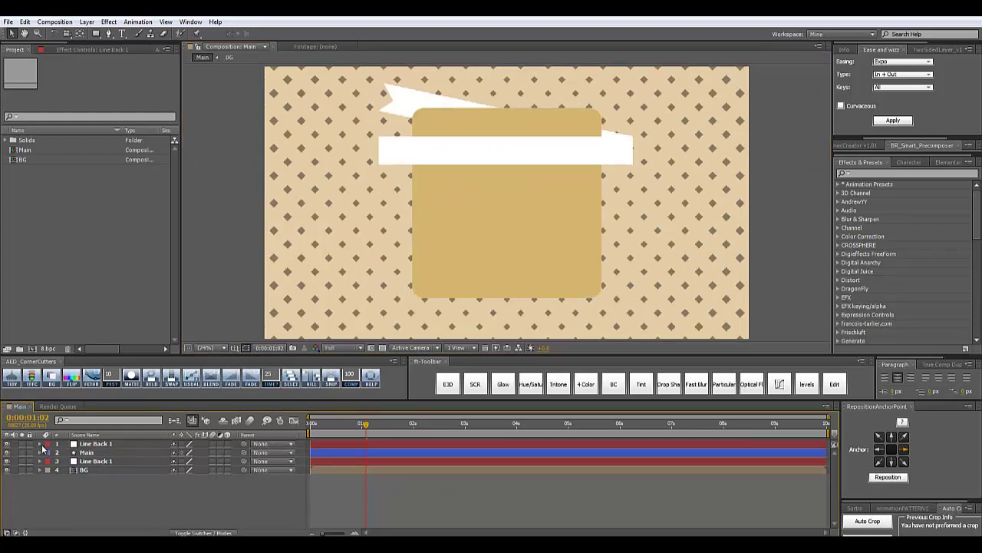
click(82, 445)
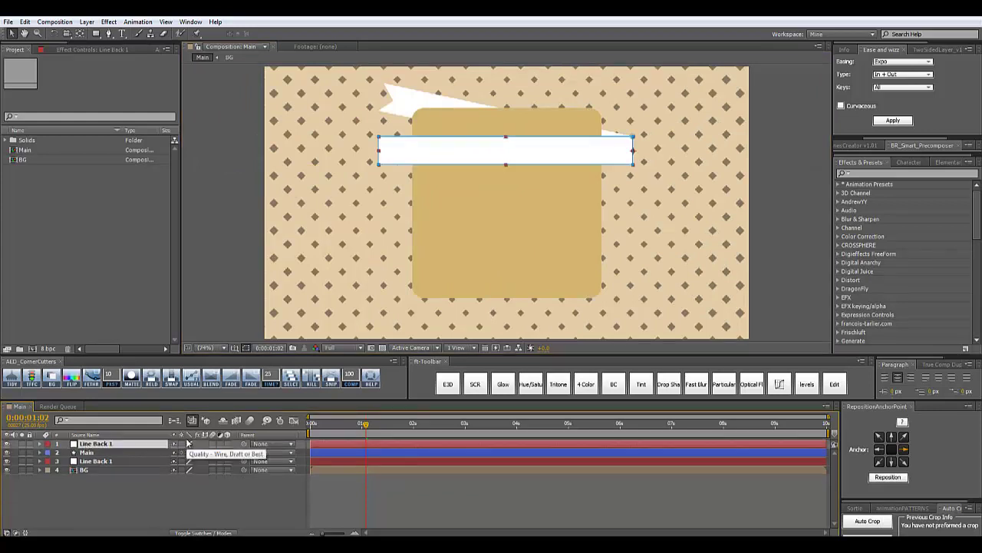
key(ctrl+shift+y)
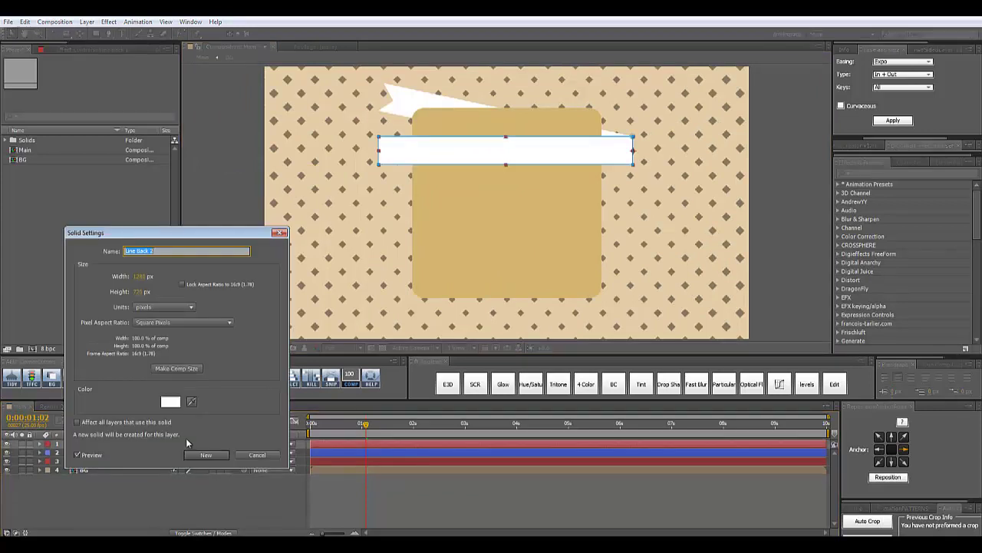
key(End)
key(BackSpace)
key(BackSpace)
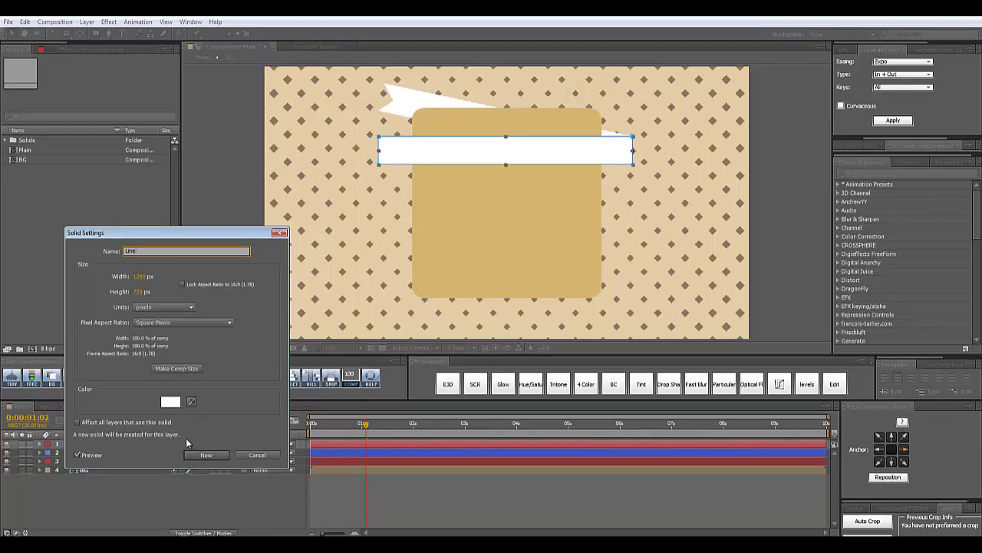
key(Return)
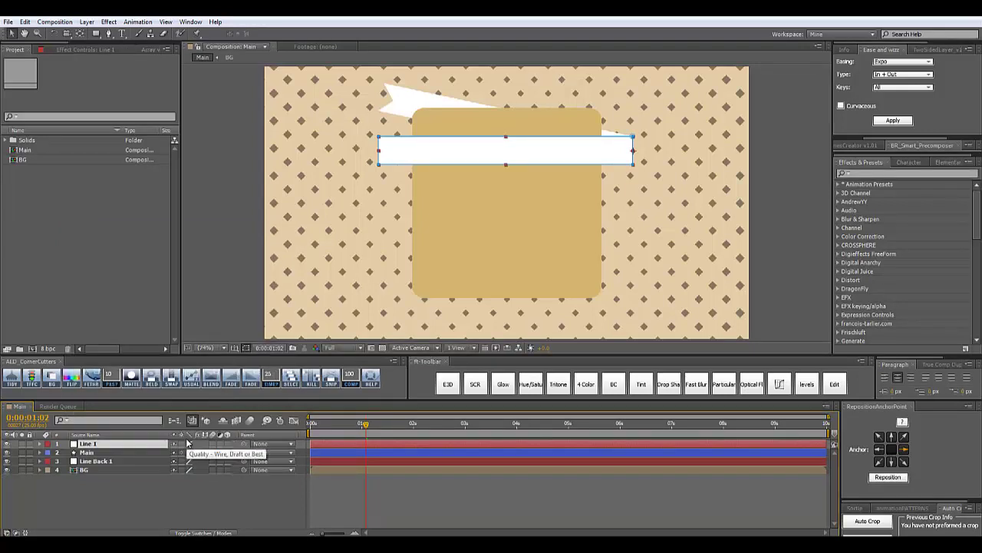
Step: Duplicate the notched Line Back 1 layer below Main and name the copy's solid Line Back 2
click(111, 461)
click(97, 445)
drag(96, 445, 104, 468)
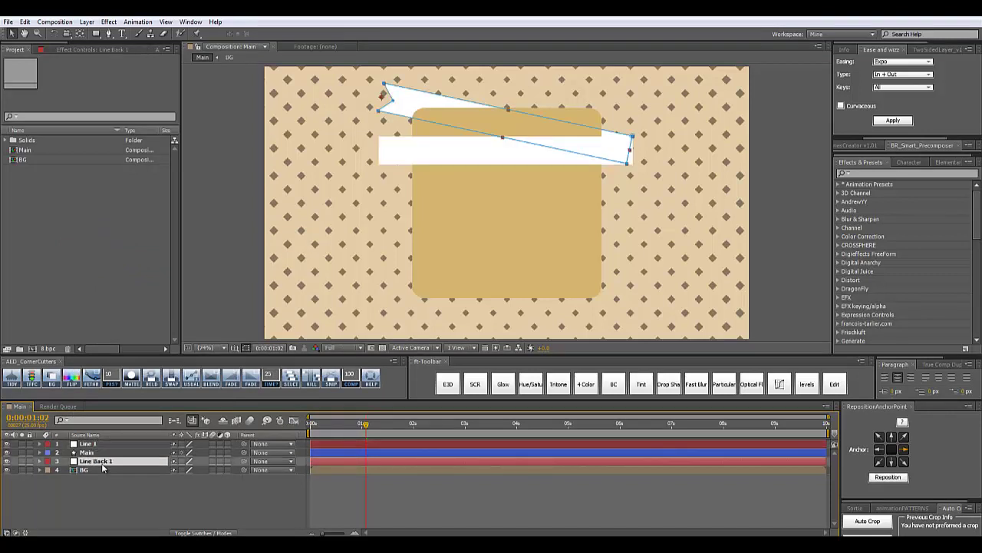
key(ctrl+d)
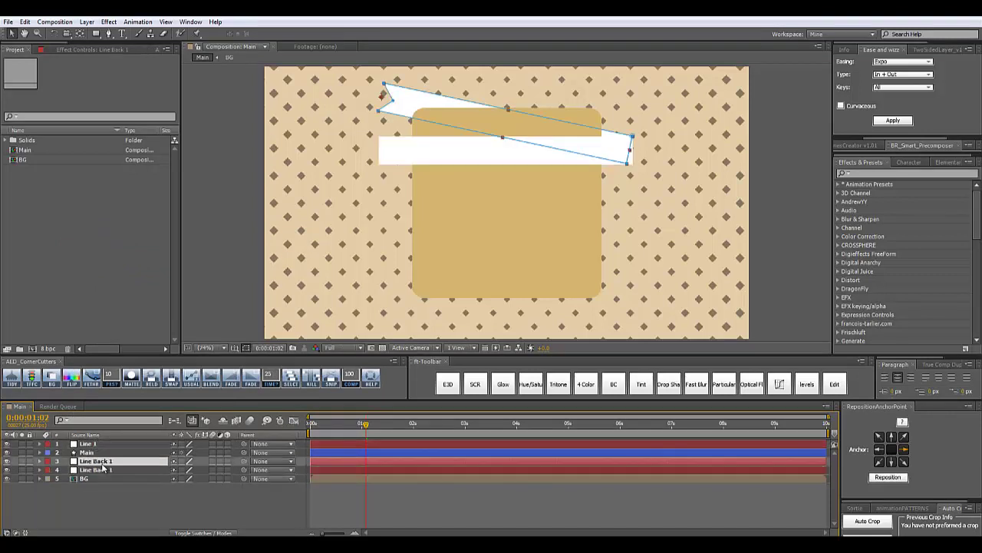
key(ctrl+shift+y)
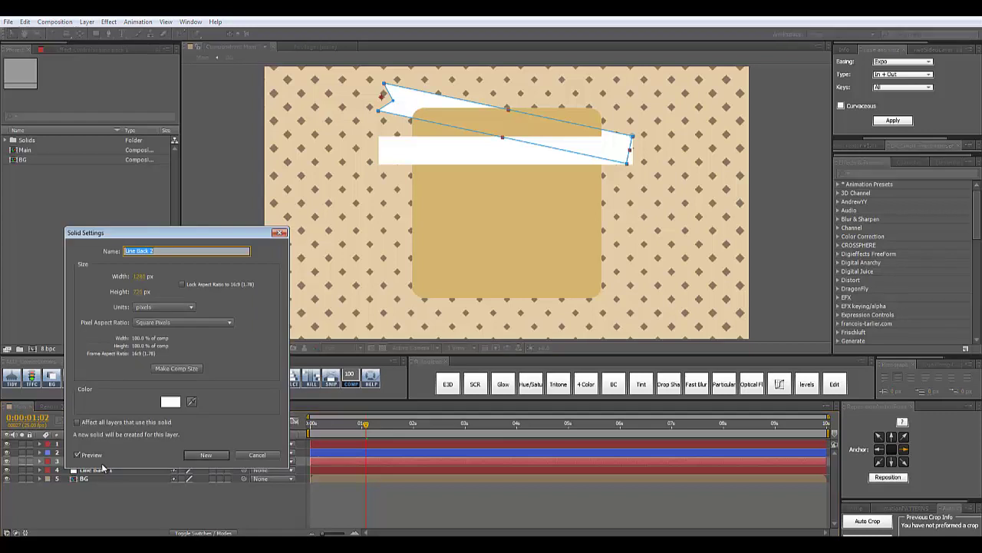
key(Return)
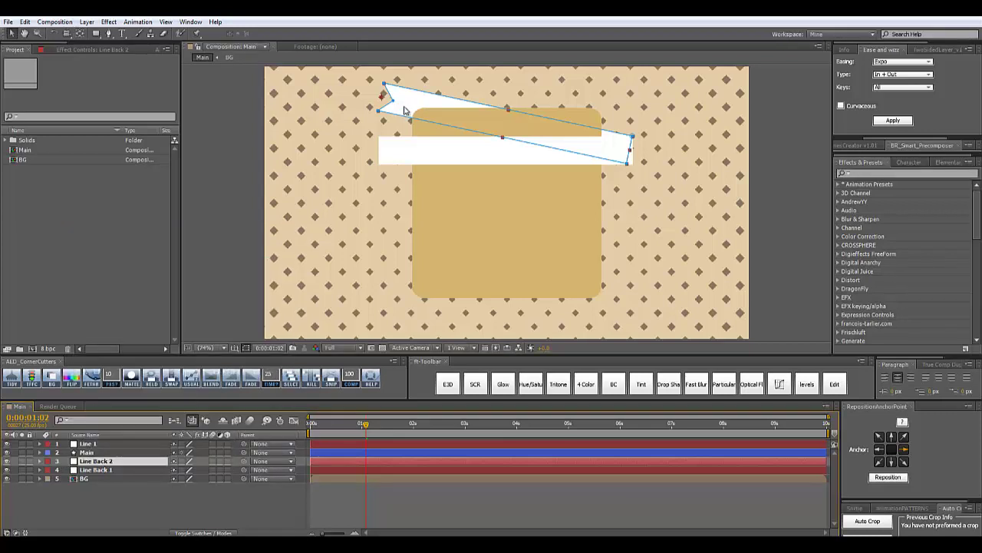
Step: Remove the notch mask point from Line Back 2's left end so that end is straight
key(g)
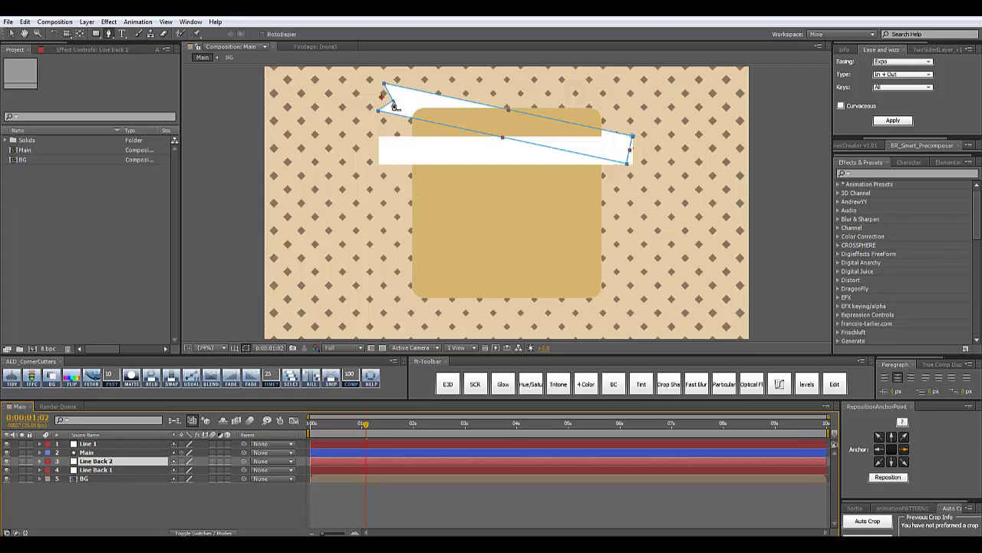
click(393, 103)
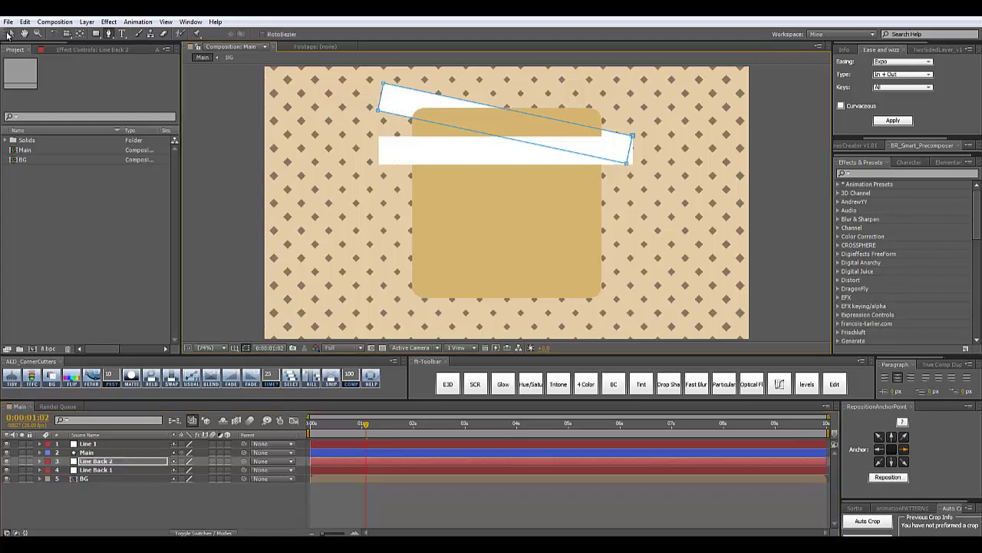
click(113, 463)
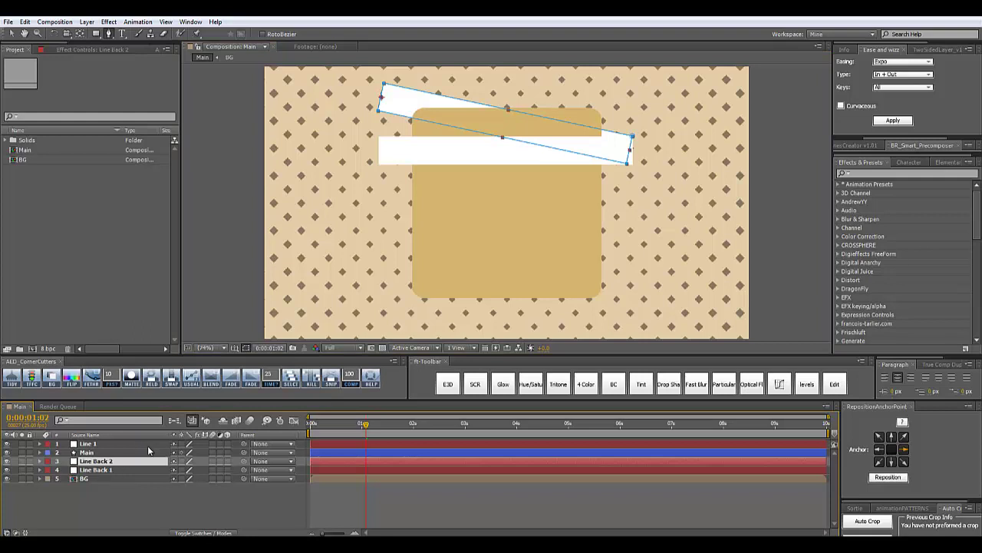
Step: Nudge Line Back 2 straight down until its left end overlaps the horizontal bar's left end
key(Down)
key(Down)
key(Down)
key(Down)
key(Down)
key(Down)
key(Down)
key(Down)
key(Down)
key(Down)
key(Down)
key(Down)
key(Down)
key(Down)
key(Down)
key(Down)
key(Down)
key(Down)
key(Down)
key(Down)
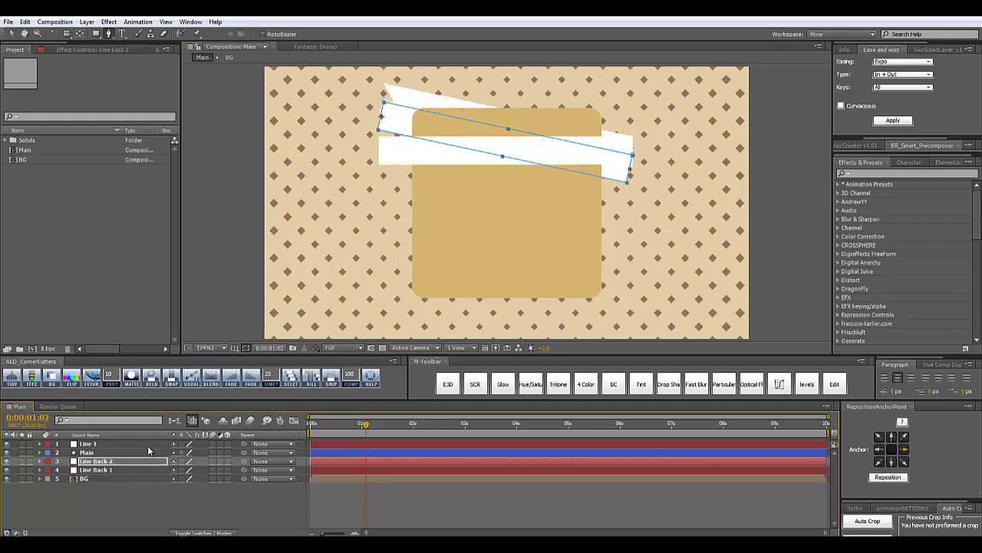
key(Down)
key(Down)
key(Down)
key(Down)
key(Down)
key(Down)
key(Down)
key(Down)
key(Down)
key(Down)
key(Down)
key(Down)
key(Down)
key(Down)
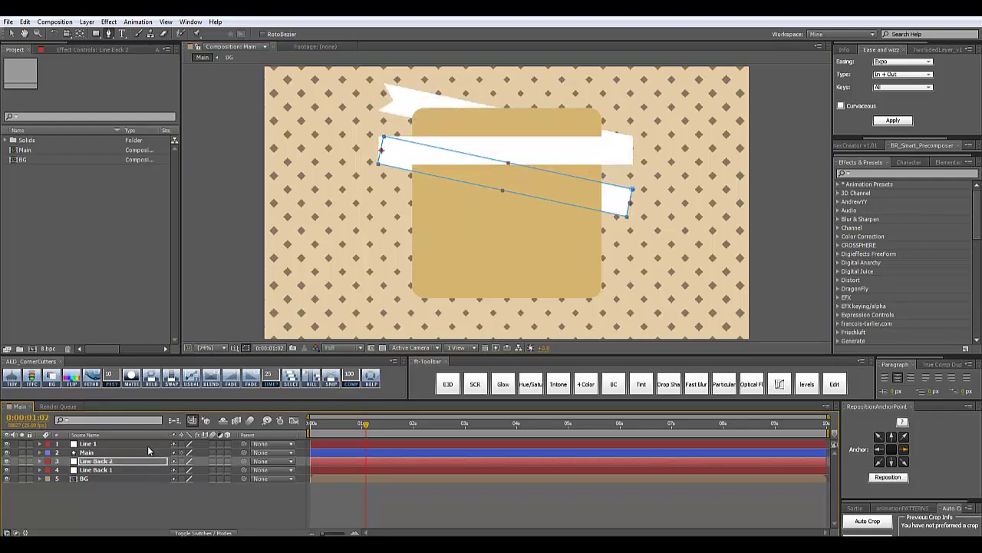
Step: Fine-tune Line Back 2 right and down so its lower-left corner meets the horizontal bar's lower-left corner
scroll(452, 188, up, 1)
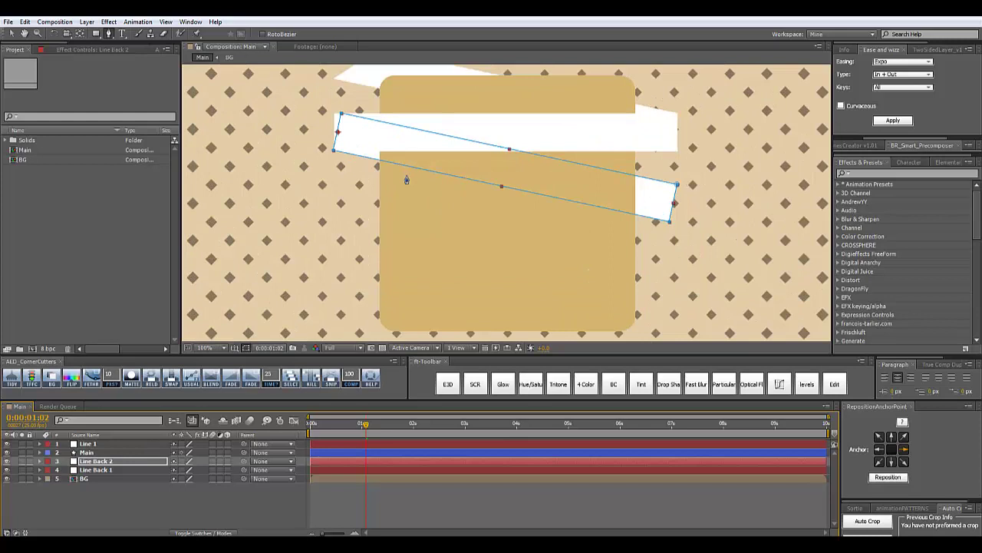
click(12, 34)
key(period)
drag(304, 197, 588, 261)
key(period)
drag(356, 166, 316, 228)
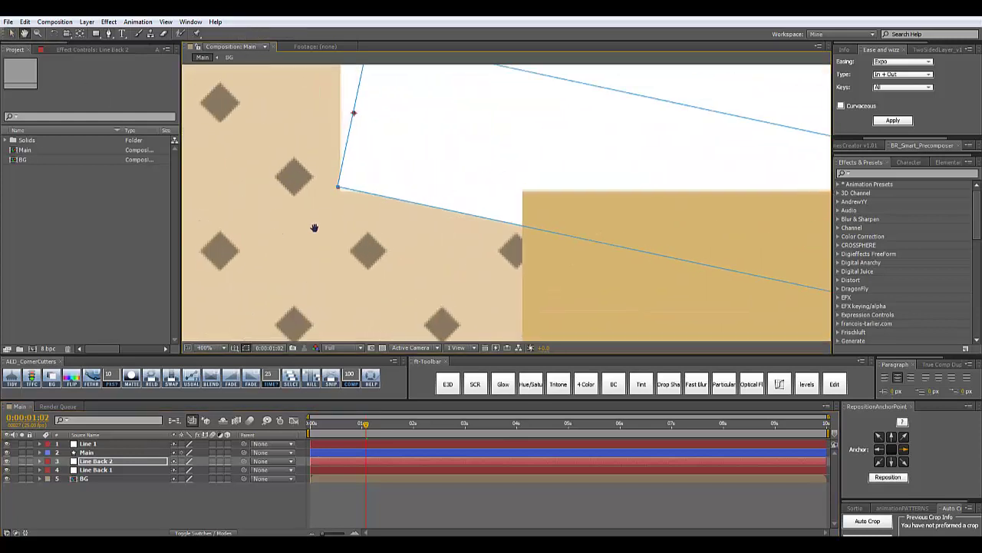
key(period)
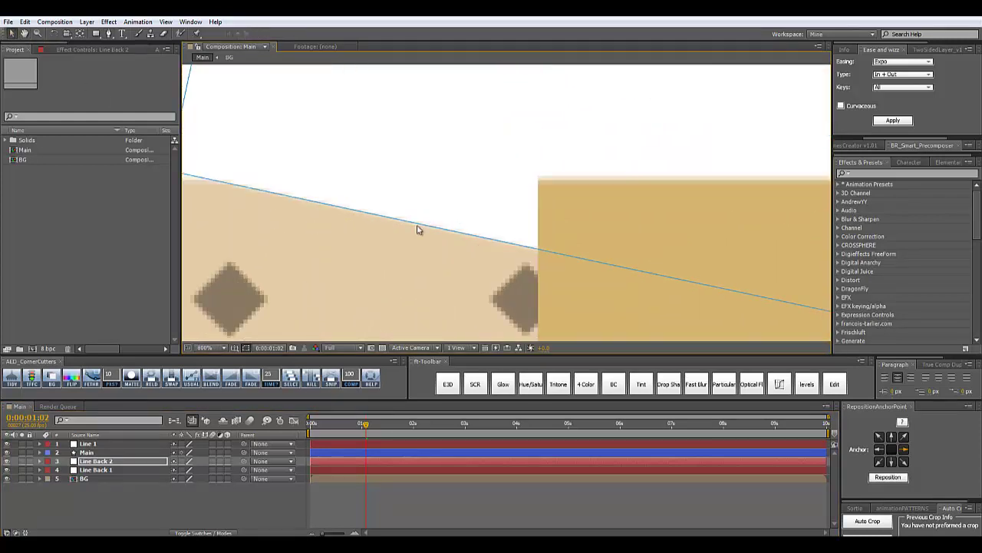
drag(389, 215, 532, 242)
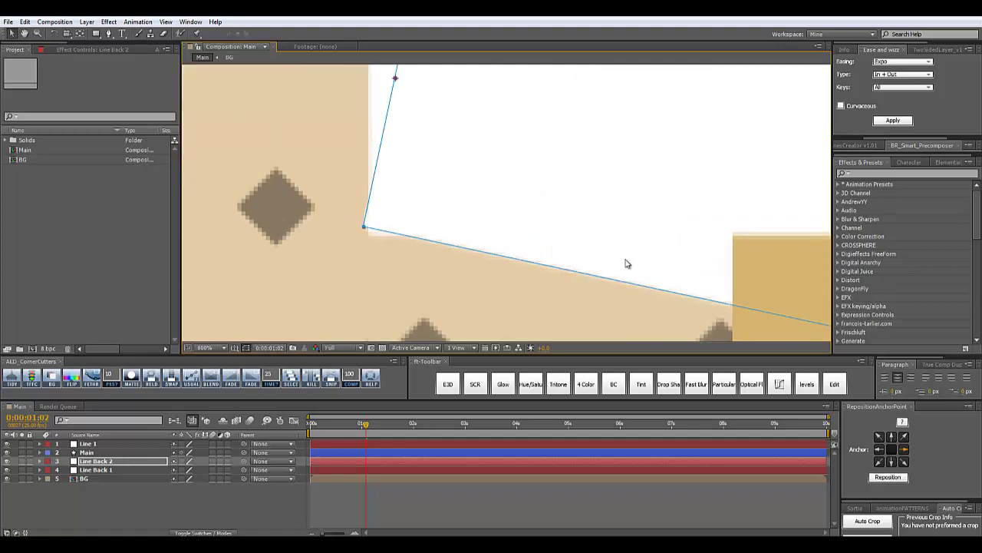
key(Right)
key(Down)
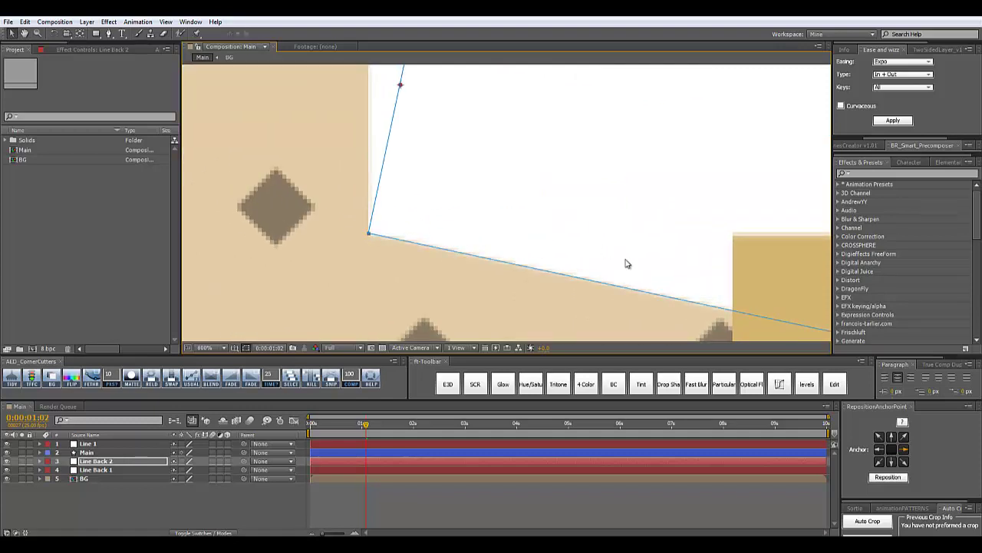
key(Down)
key(Down)
key(Down)
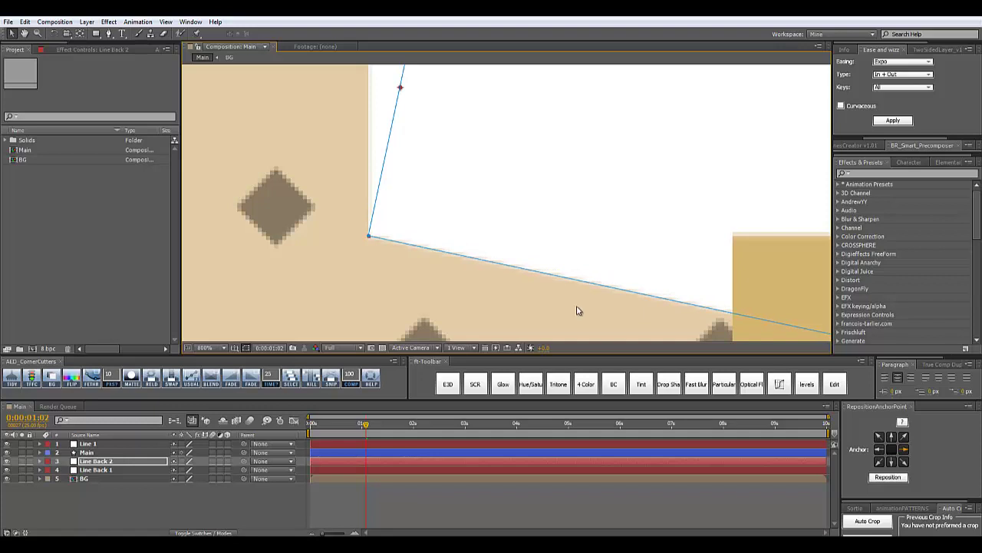
click(107, 511)
key(comma)
key(comma)
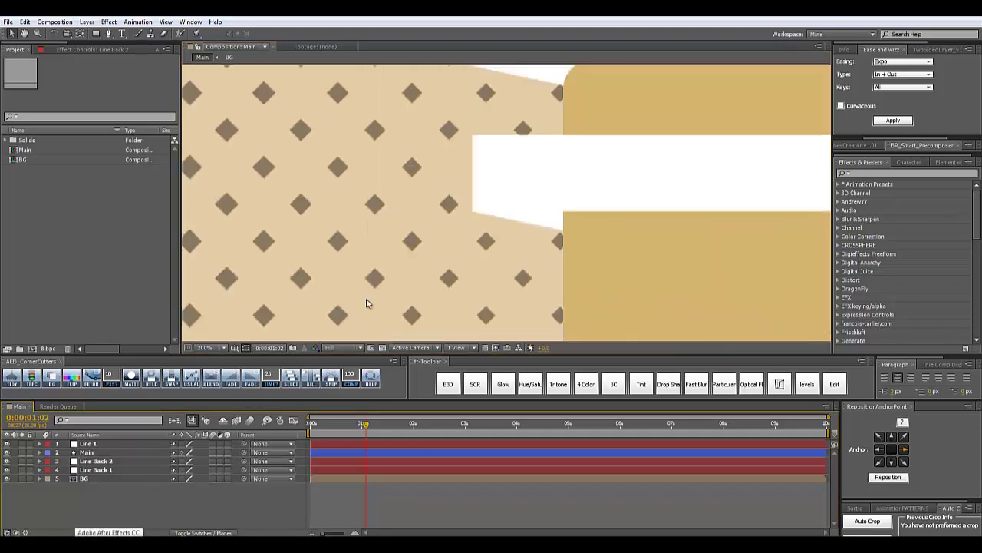
click(201, 350)
click(220, 176)
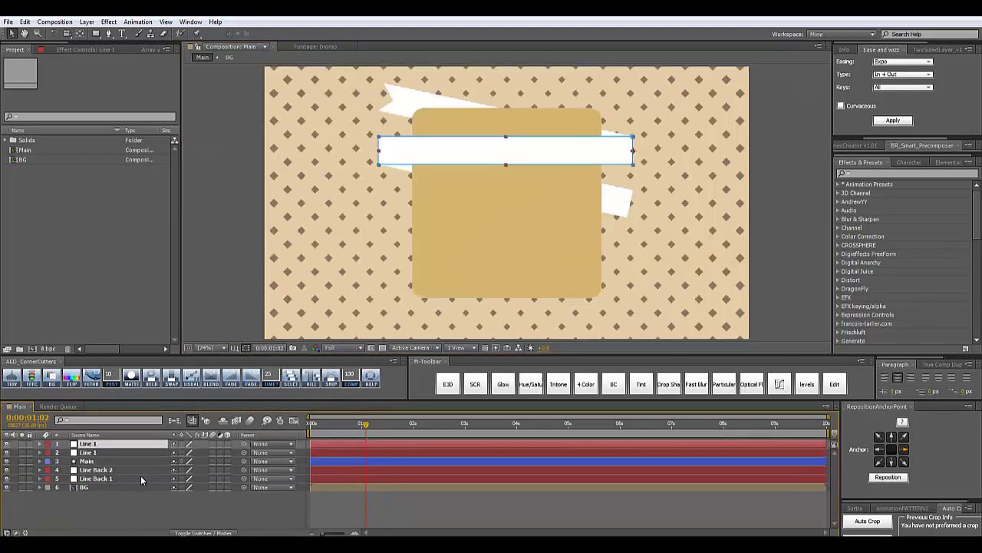
Step: Duplicate Line 1 and nudge the copy down across the rounded square, near Line Back 2's right end
key(ctrl+z)
click(115, 497)
click(103, 445)
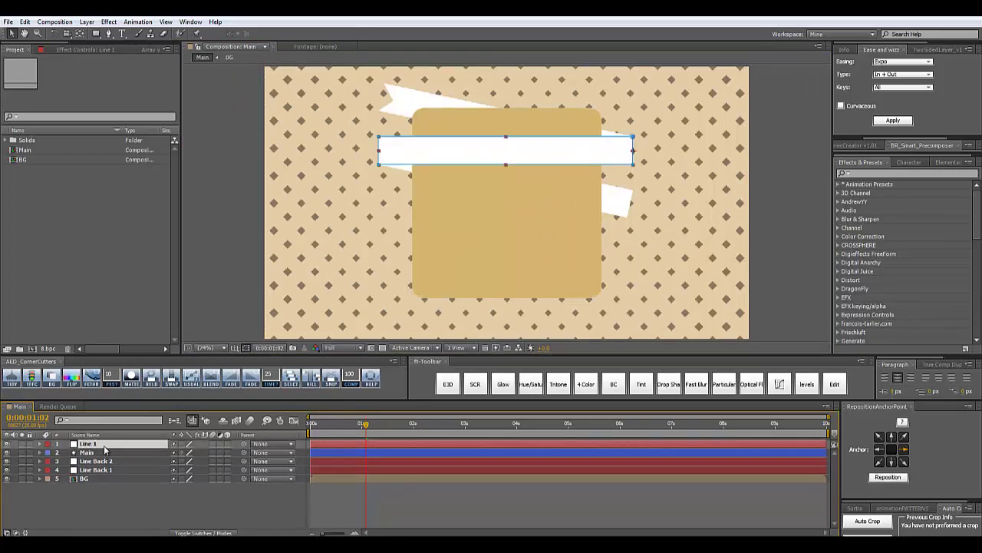
key(ctrl+d)
key(shift+Down)
key(shift+Down)
key(shift+Down)
key(shift+Down)
key(shift+Down)
key(shift+Down)
key(shift+Down)
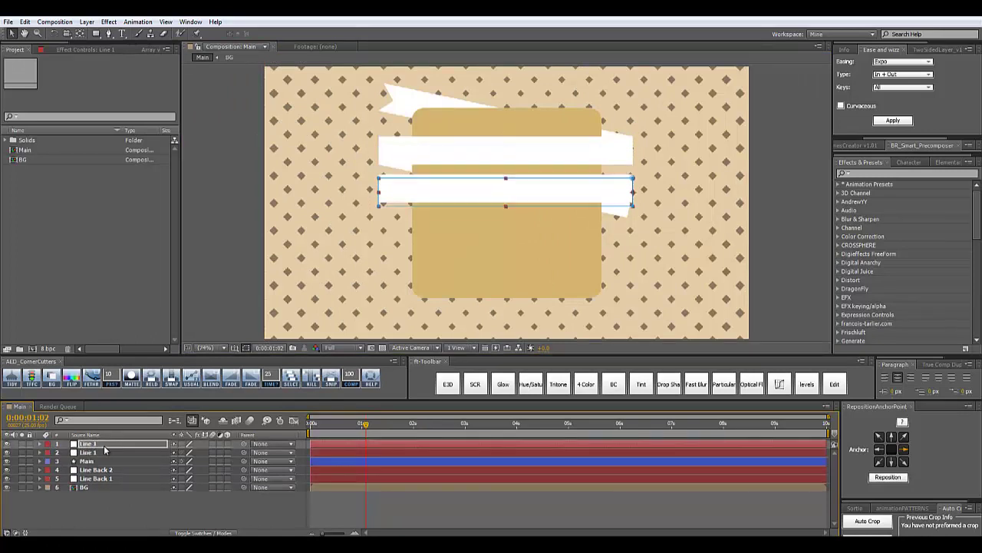
key(shift+Down)
key(shift+Down)
key(shift+Down)
key(shift+Down)
Step: Fine-tune the copied horizontal bar upward so its upper-right corner meets Line Back 2's upper-right corner
key(period)
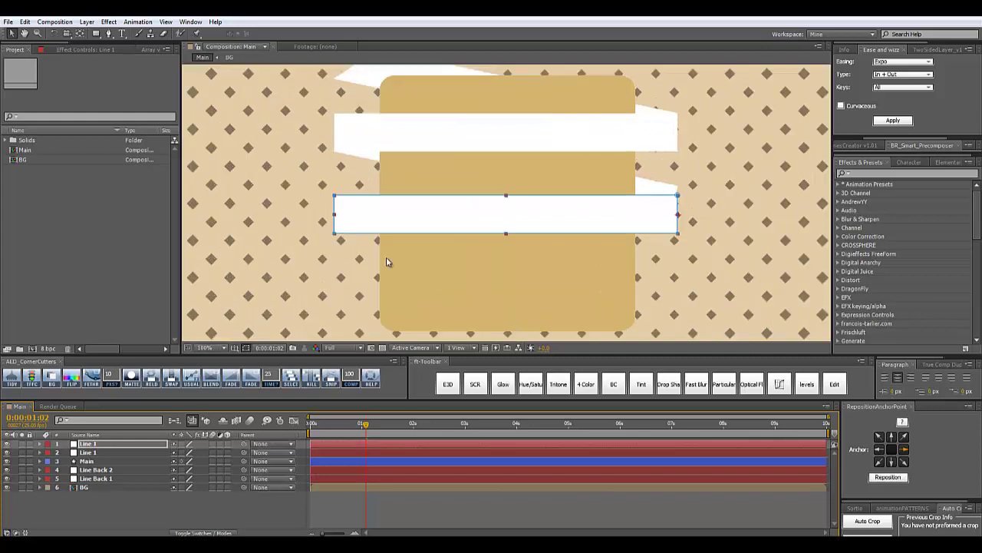
scroll(518, 232, up, 1)
key(space)
scroll(450, 184, up, 1)
drag(758, 177, 365, 228)
key(Up)
key(Up)
key(Up)
key(Up)
key(Up)
key(Up)
key(Up)
key(Up)
key(Up)
key(Up)
key(Up)
key(Up)
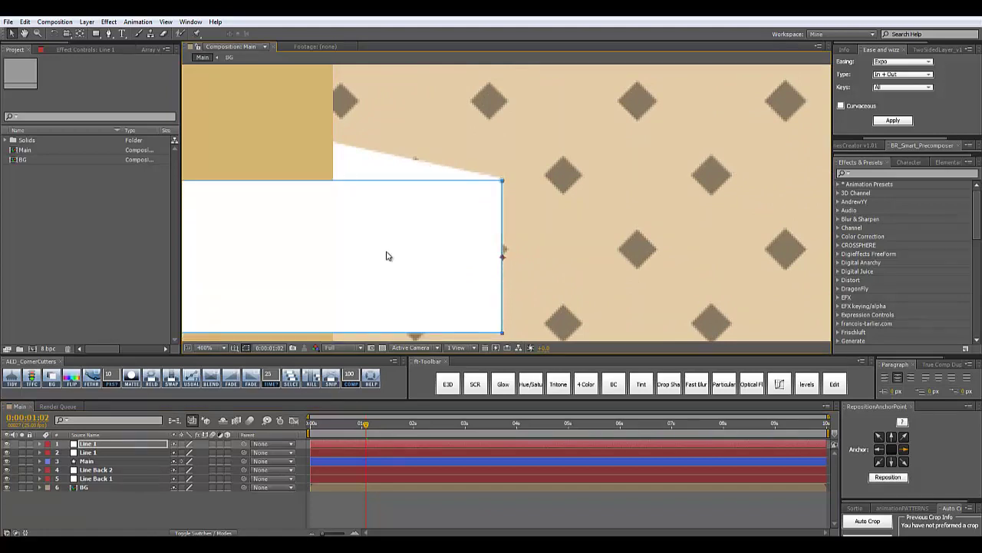
key(ctrl+shift+a)
key(period)
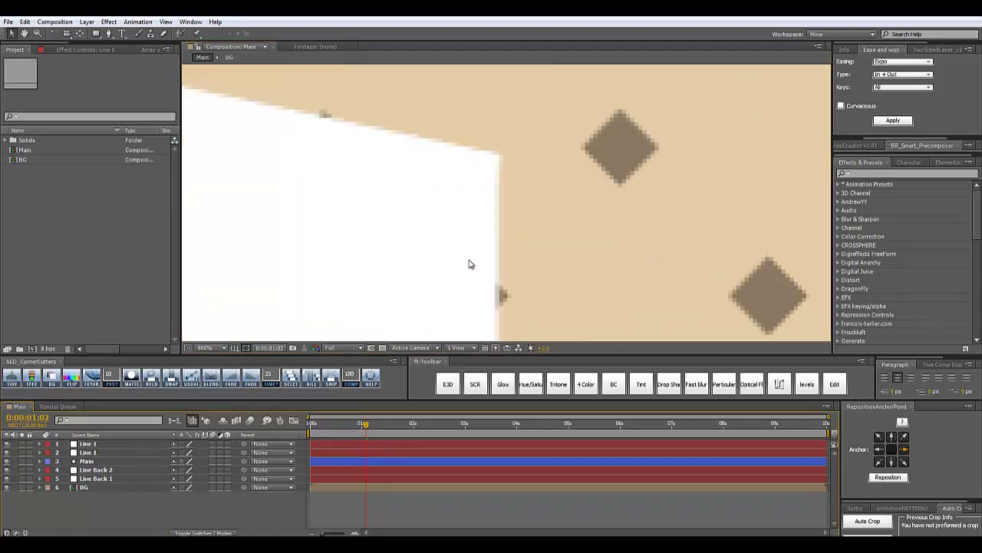
key(comma)
key(comma)
key(comma)
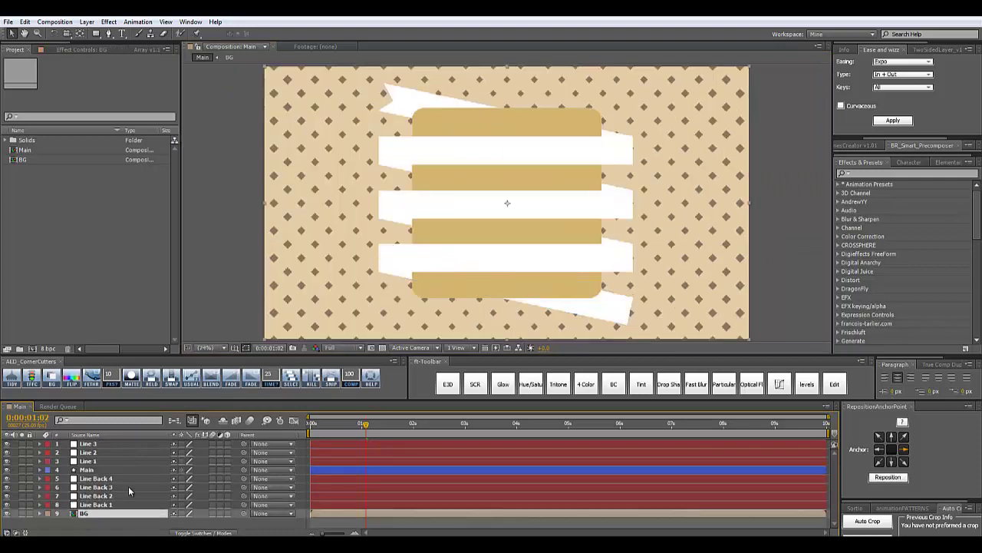
Step: Add a mask point midway along the right edge of Line Back 4 with the Pen tool
click(241, 291)
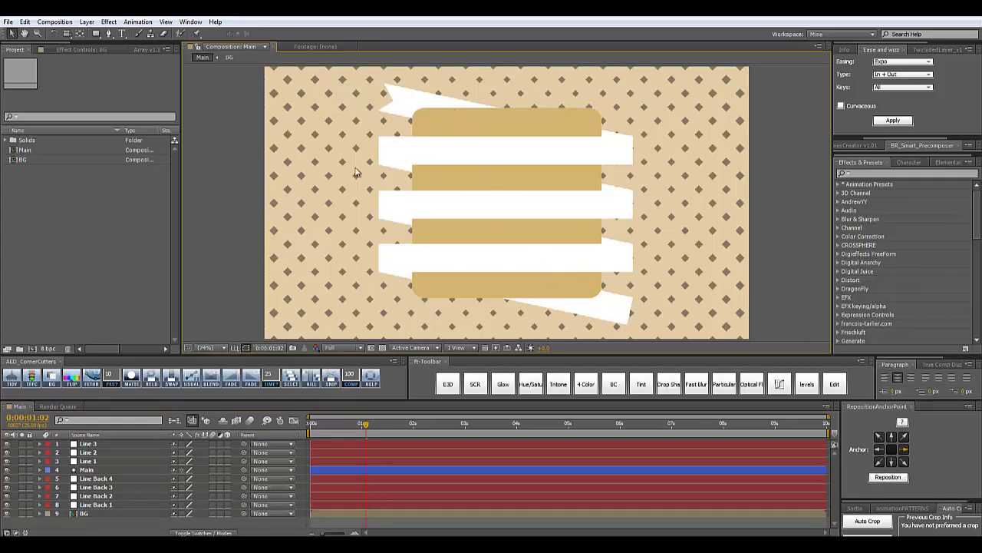
click(111, 479)
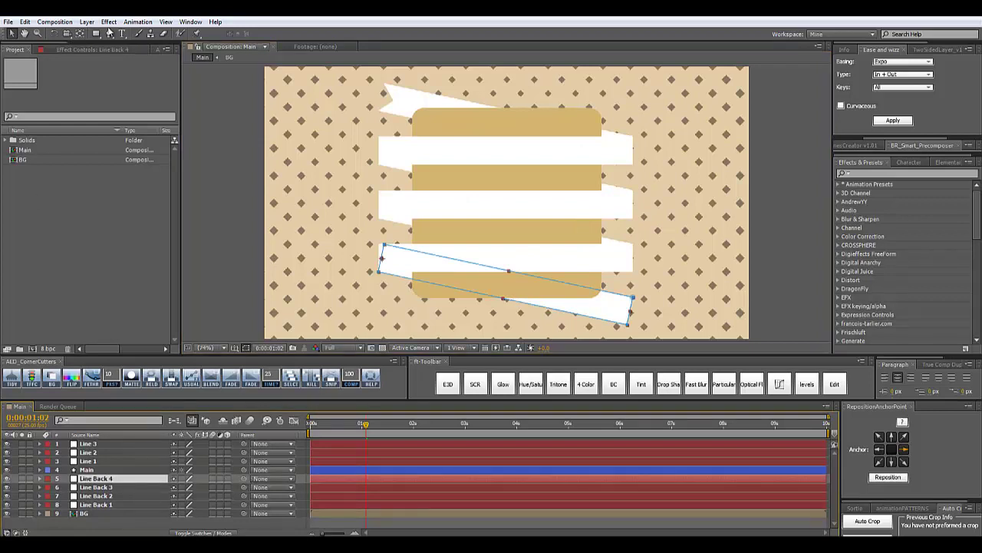
click(109, 34)
click(108, 34)
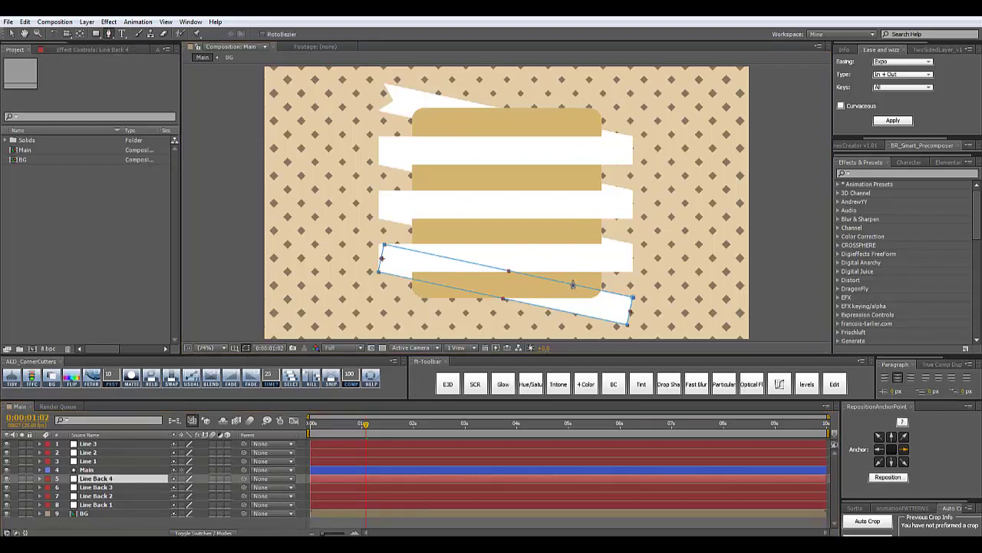
click(630, 314)
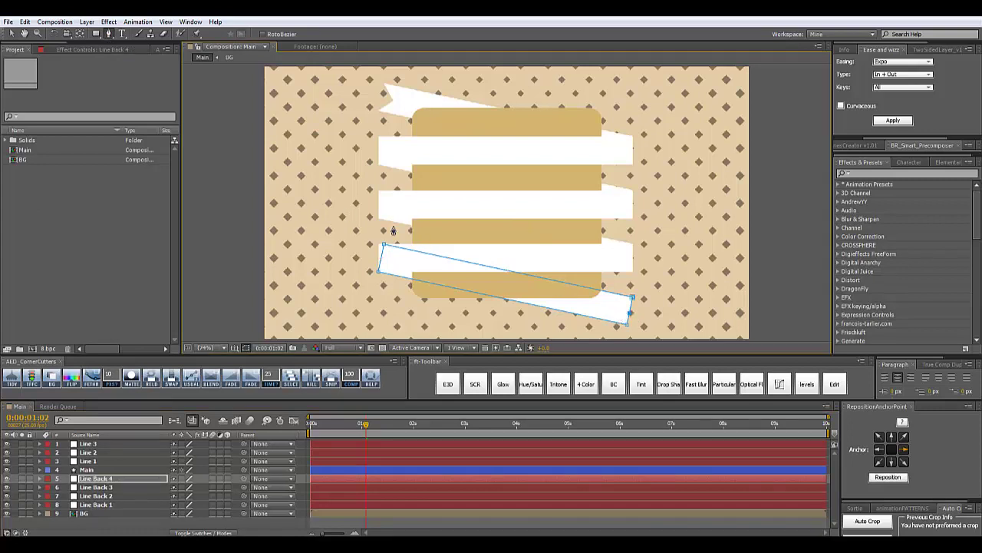
Step: Move the new mask point inward to cut a V-shaped notch in Line Back 4's right end, then deselect the layer
key(Left)
key(Left)
key(Left)
key(Left)
key(Left)
key(Left)
key(Up)
key(Up)
key(Up)
key(Up)
key(Left)
key(Left)
key(Left)
key(Left)
key(Left)
key(Left)
key(Left)
key(Left)
key(Up)
key(Up)
key(Up)
drag(620, 307, 615, 310)
key(v)
click(236, 162)
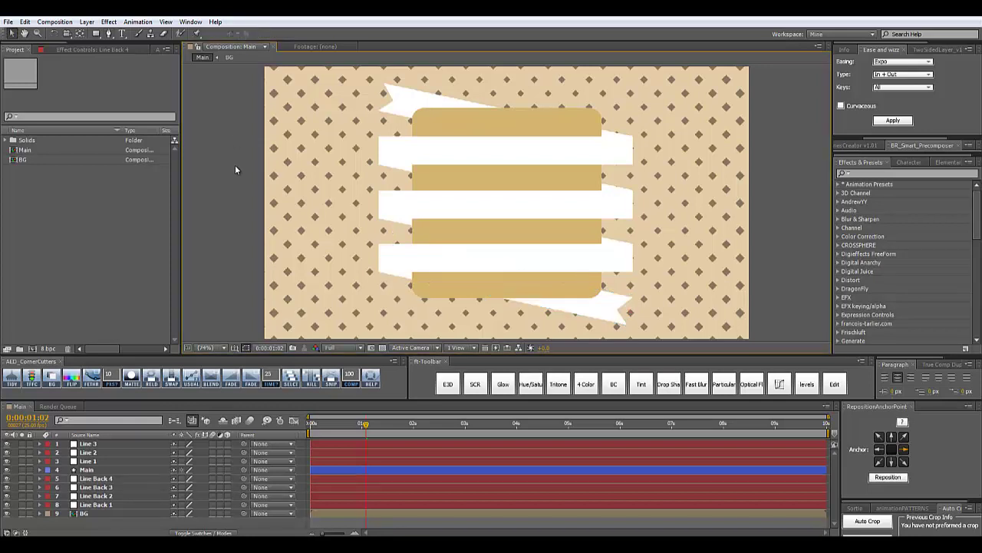
scroll(235, 169, down, 1)
key(grave)
scroll(279, 218, up, 1)
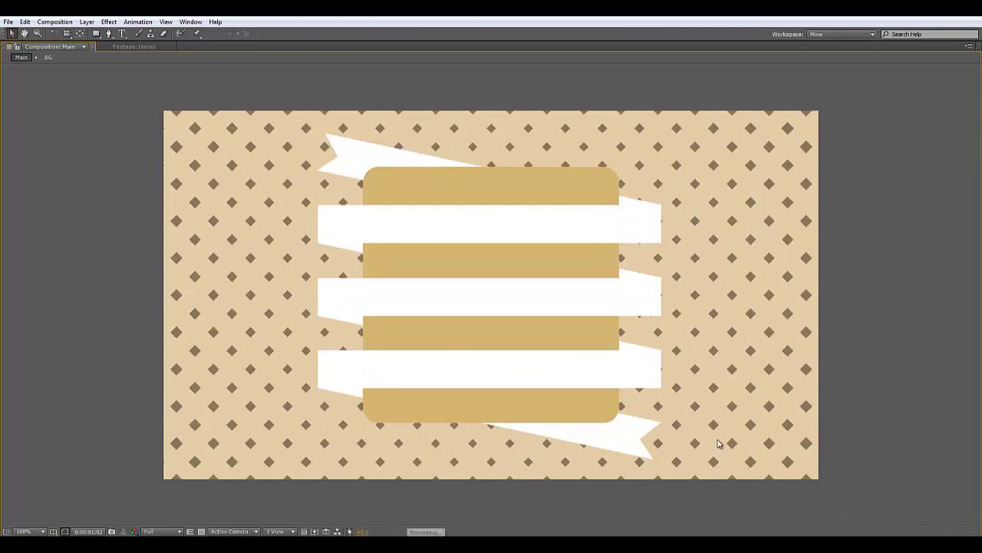
key(comma)
key(grave)
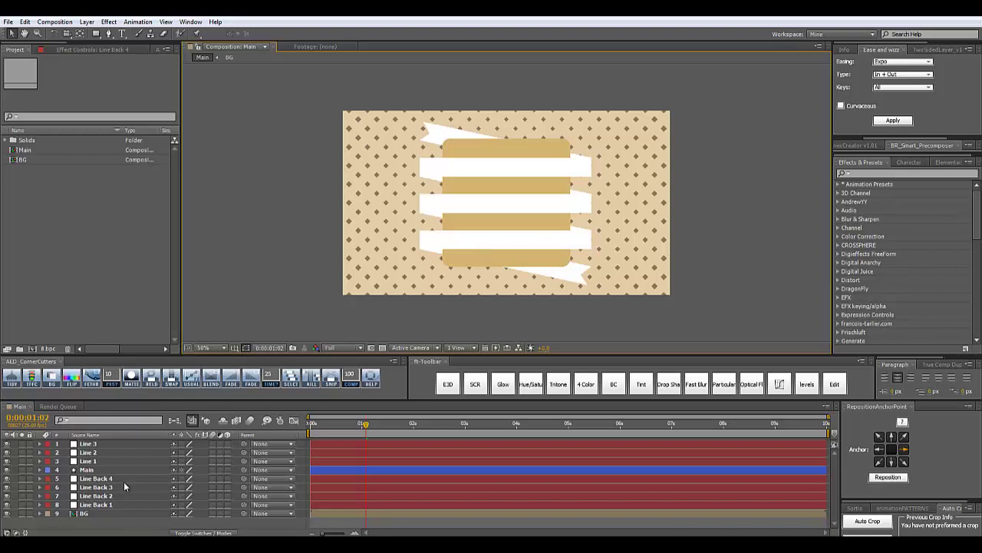
Step: Set the label colour of layers Line 1, Line 2 and Line 3 to Yellow
click(99, 460)
shift+click(101, 444)
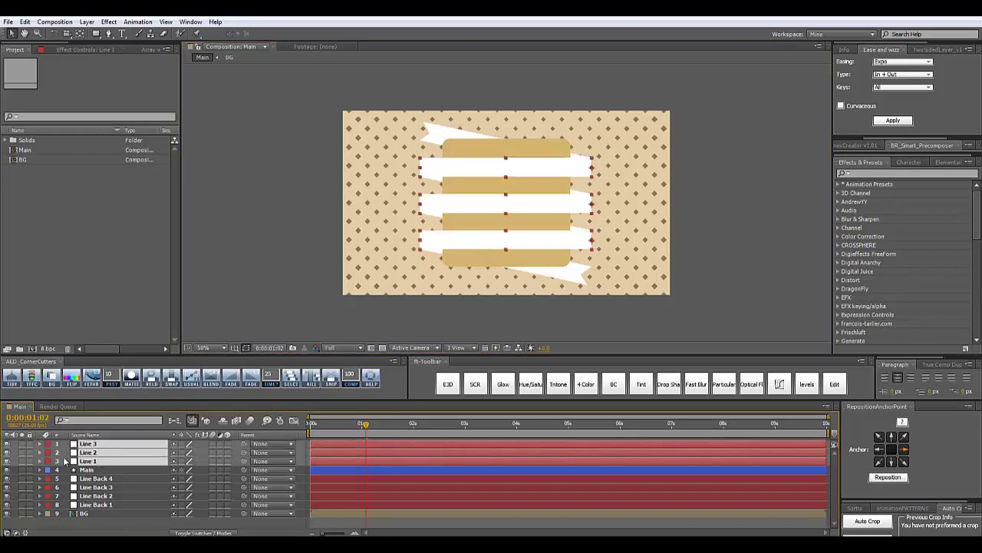
click(48, 460)
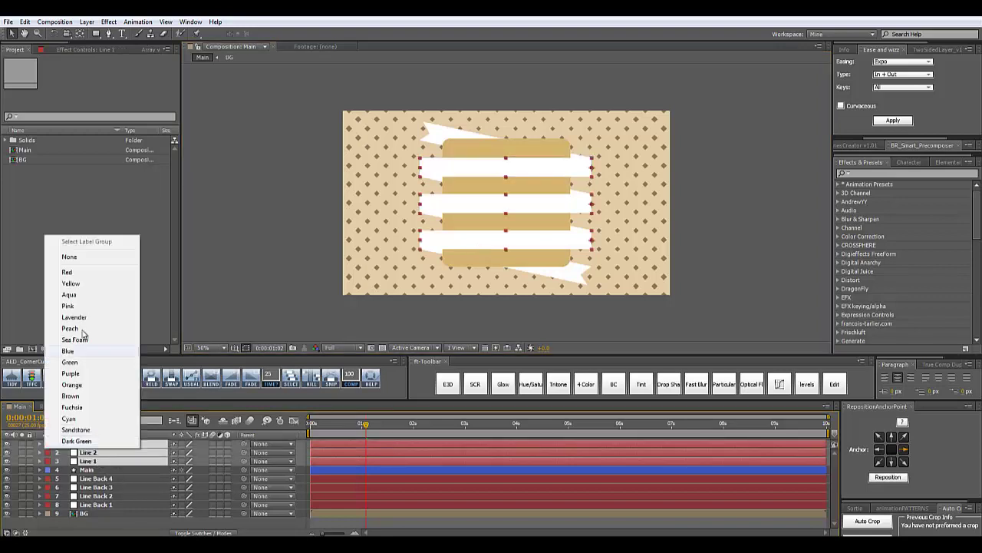
click(75, 283)
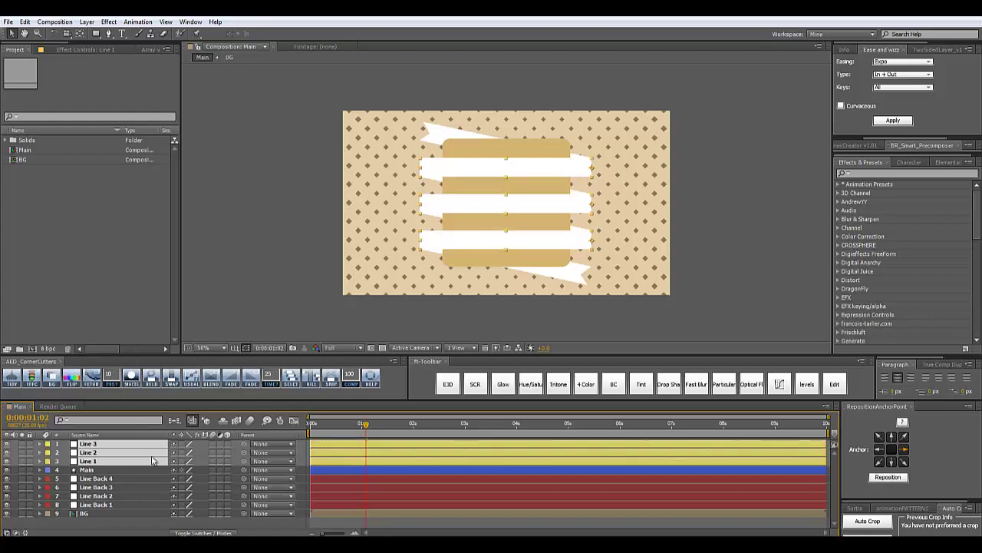
Step: Set the label colour of layers Line Back 1 through Line Back 4 to Pink
click(115, 481)
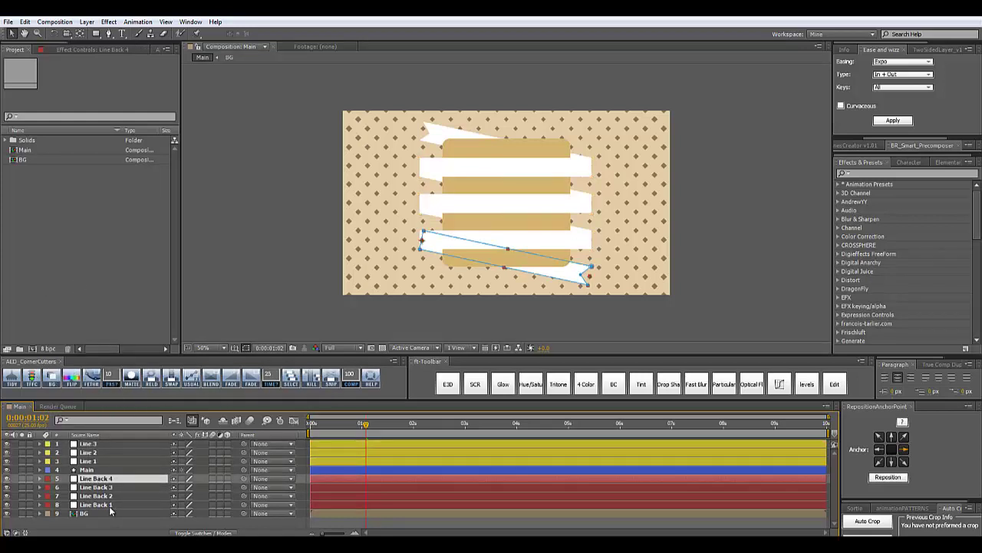
shift+click(112, 506)
click(47, 480)
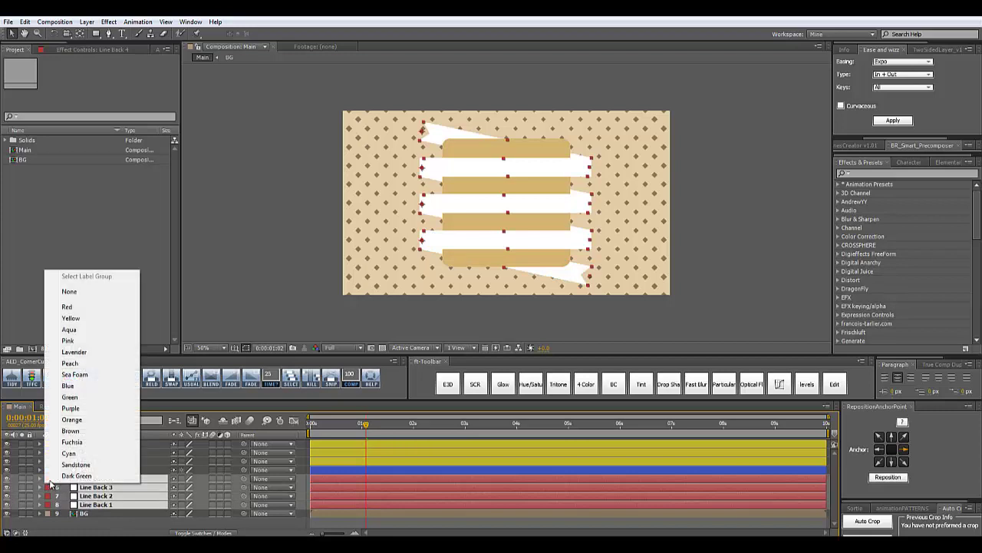
click(86, 353)
click(193, 289)
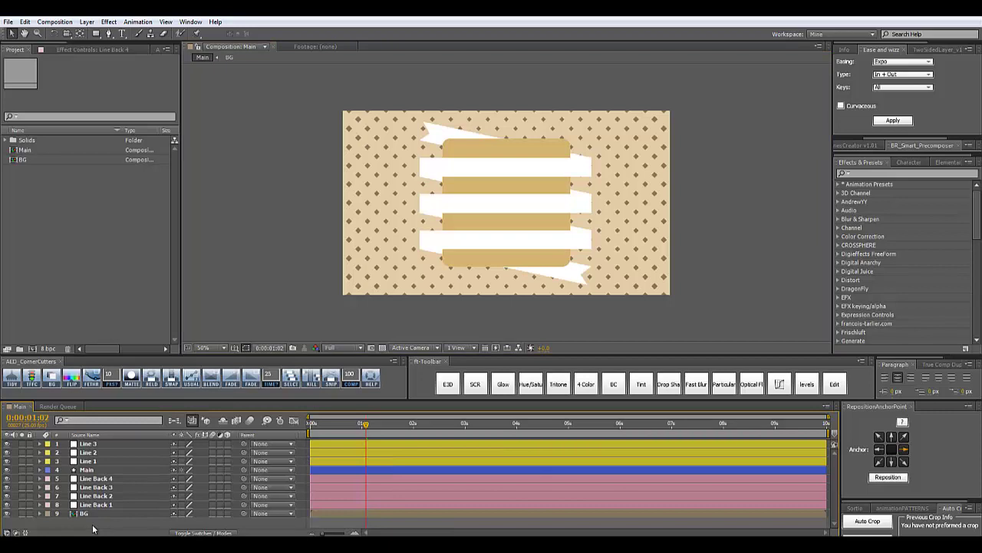
Step: Add a null object to the Main composition and name it Control
key(ctrl+alt+shift+y)
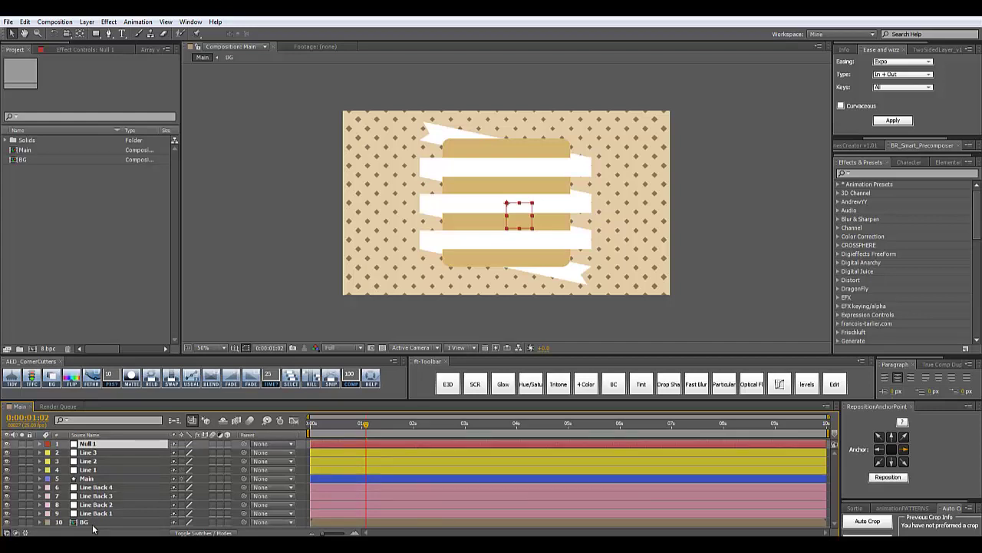
key(ctrl+shift+y)
text(Control)
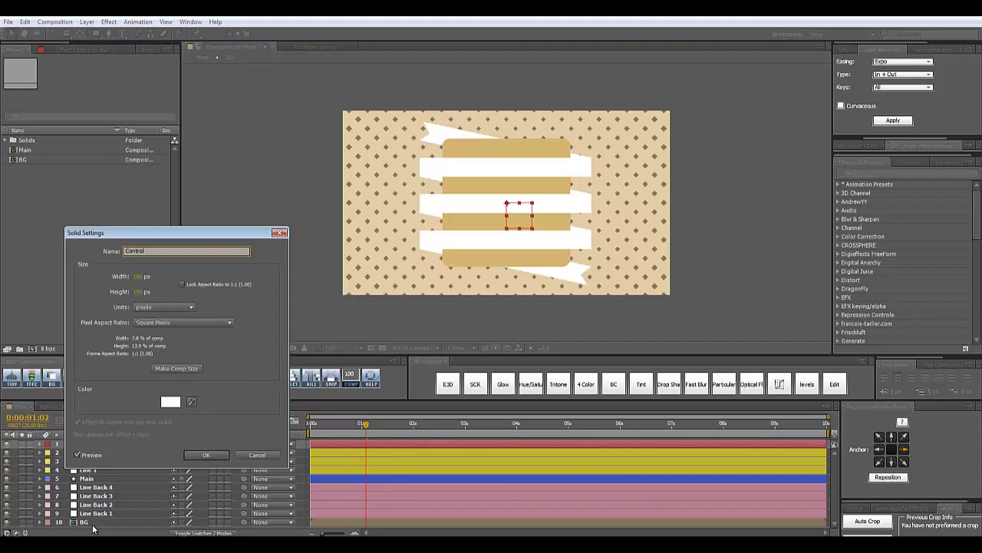
key(Return)
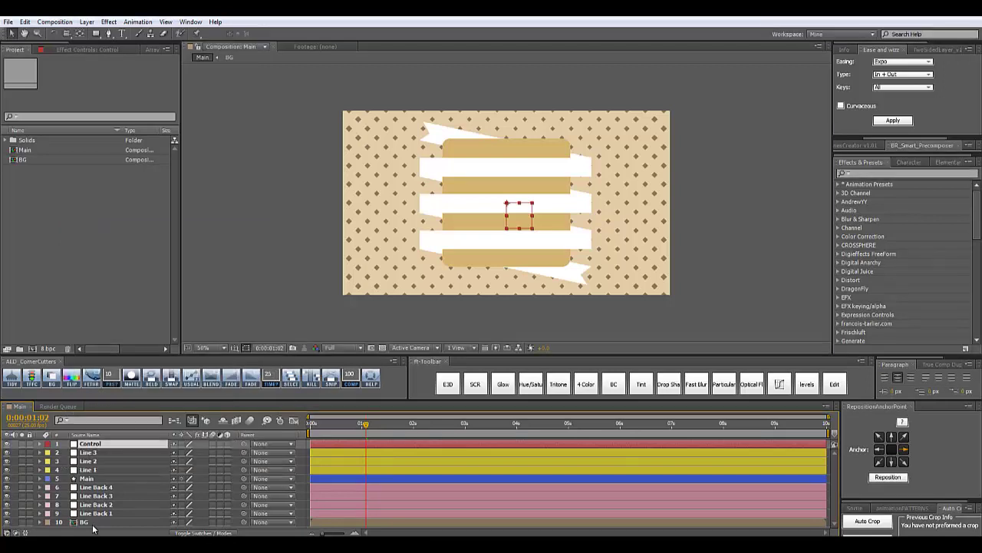
Step: Hide the Control null and parent the Line 1–3, Main and Line Back 1–4 layers to it
click(7, 445)
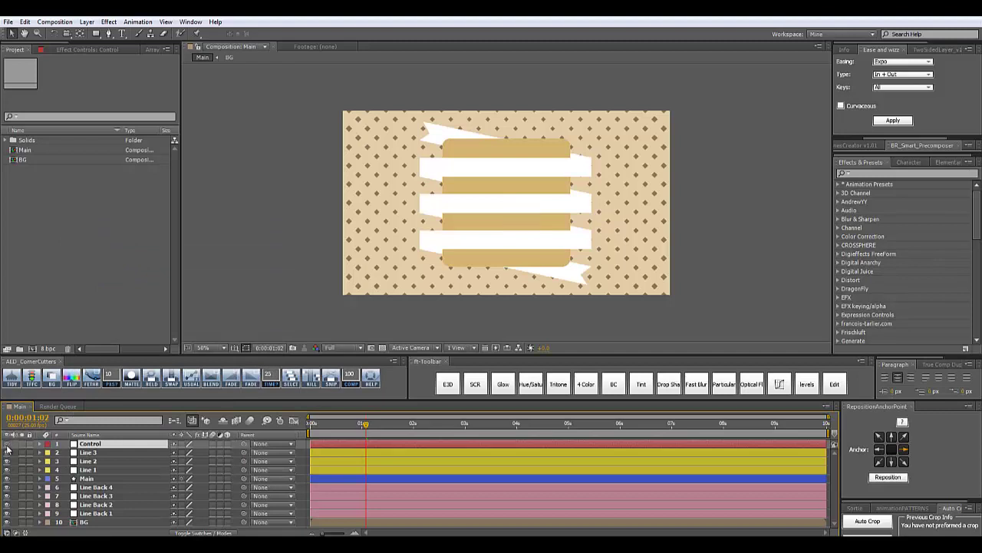
click(89, 452)
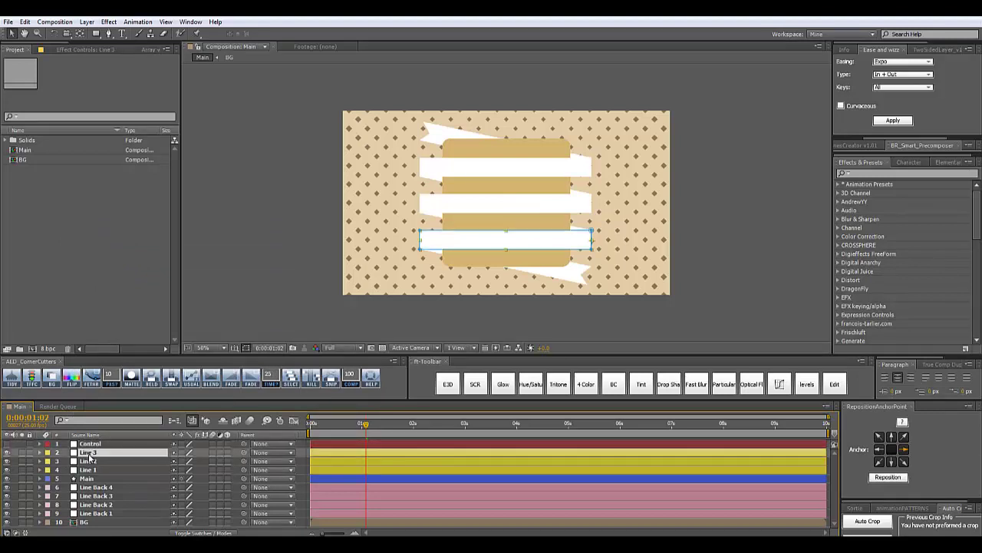
shift+click(96, 514)
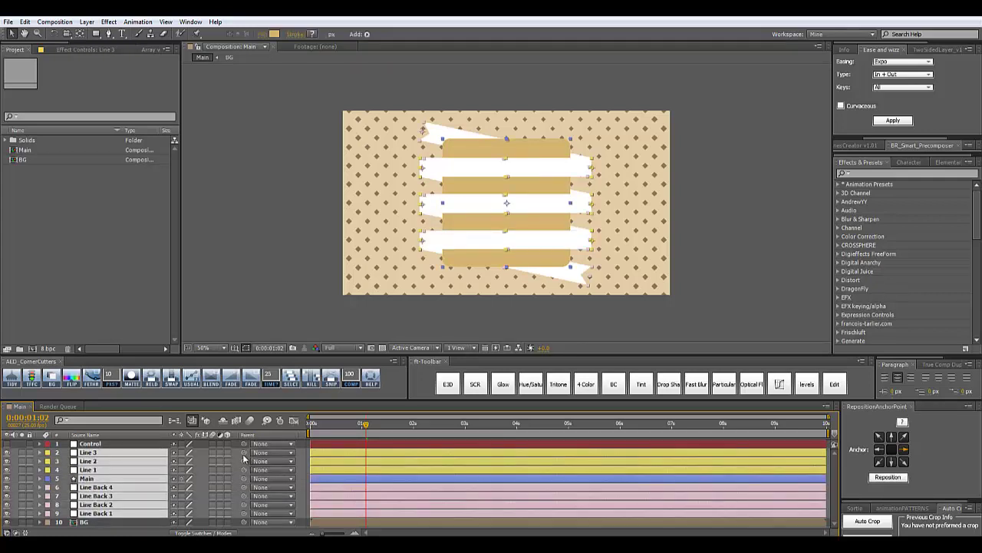
drag(233, 452, 141, 449)
Step: Test the parenting by scaling the Control null, undo the scale change and deselect the layer
click(140, 449)
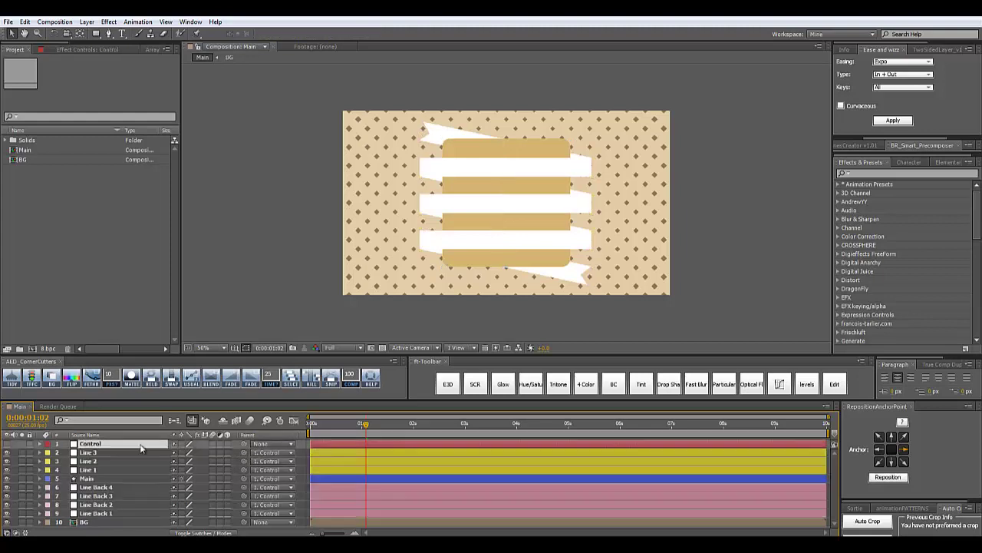
key(s)
drag(188, 452, 175, 469)
key(ctrl+z)
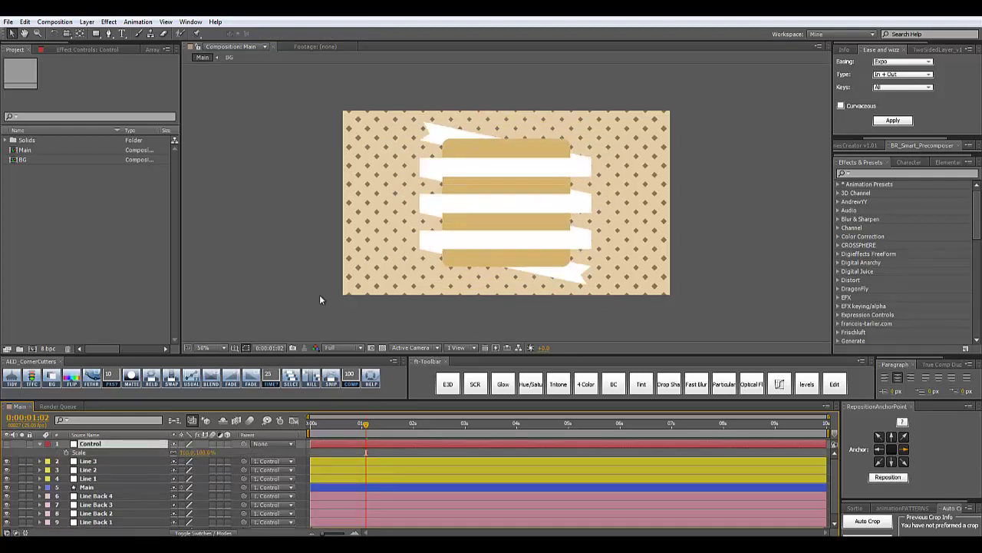
key(s)
click(241, 314)
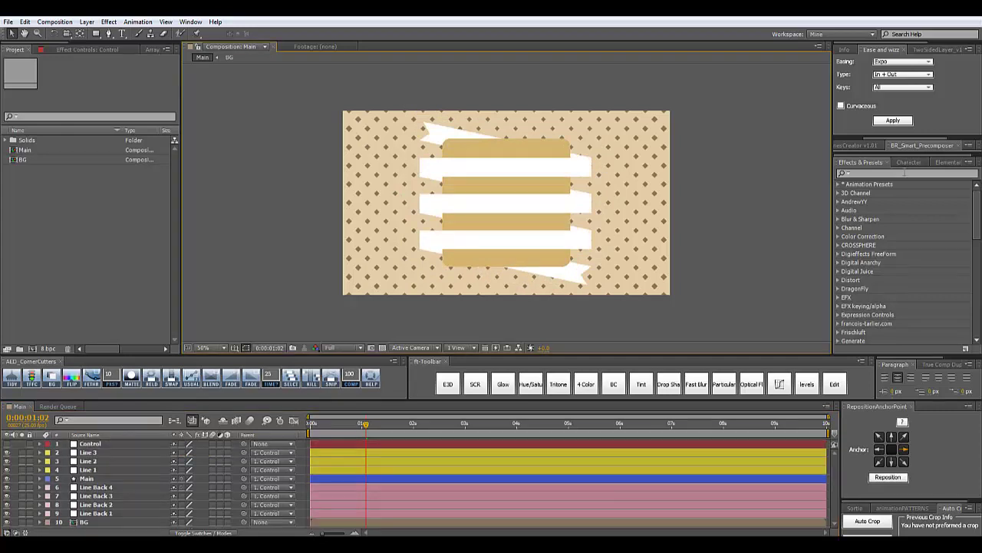
Step: Apply a Slider Control effect to the Control null and rename the effect Warp
click(904, 173)
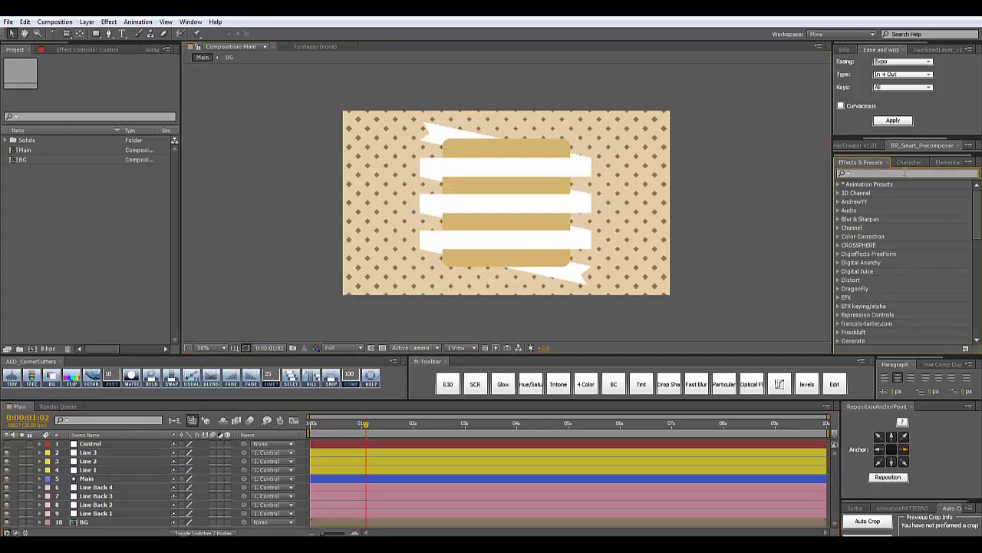
text(slider)
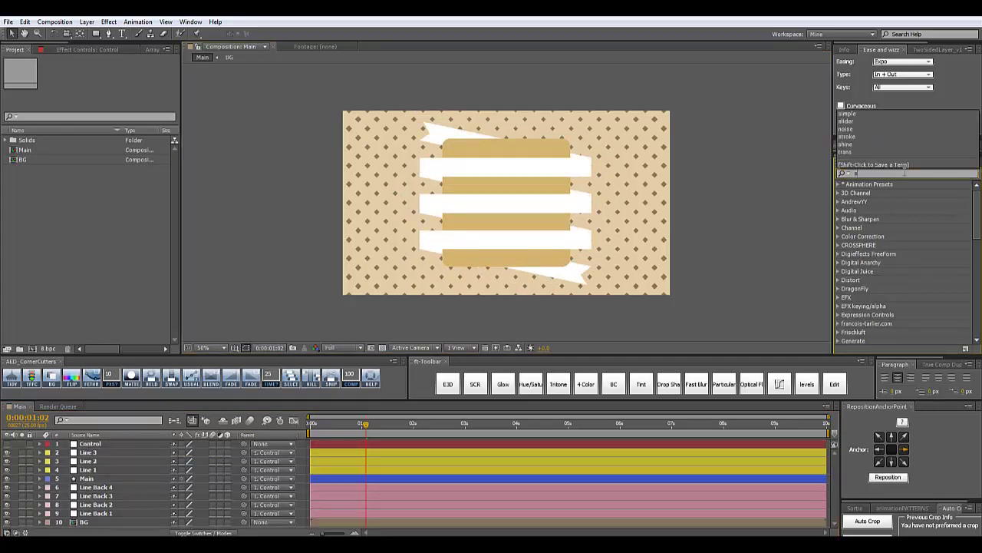
click(878, 194)
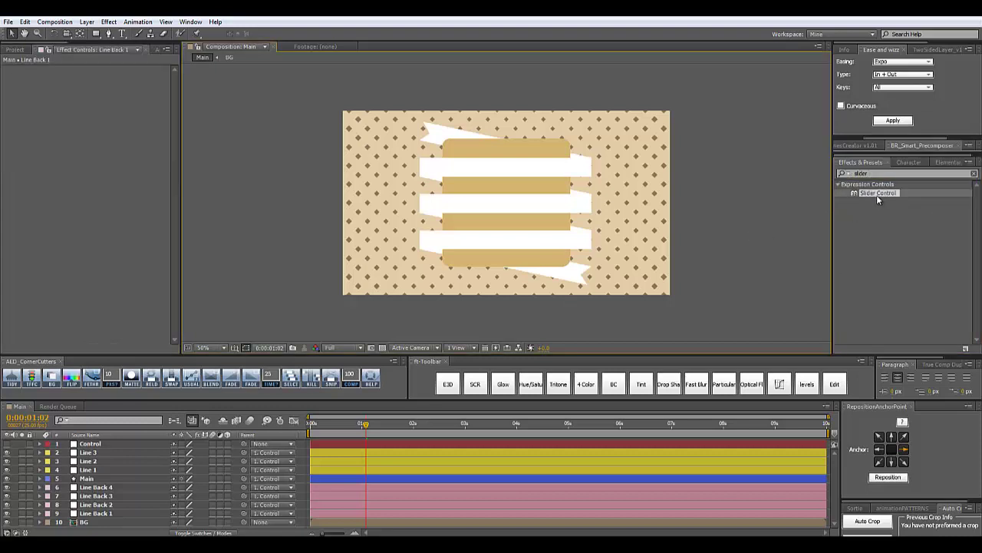
drag(881, 196, 120, 448)
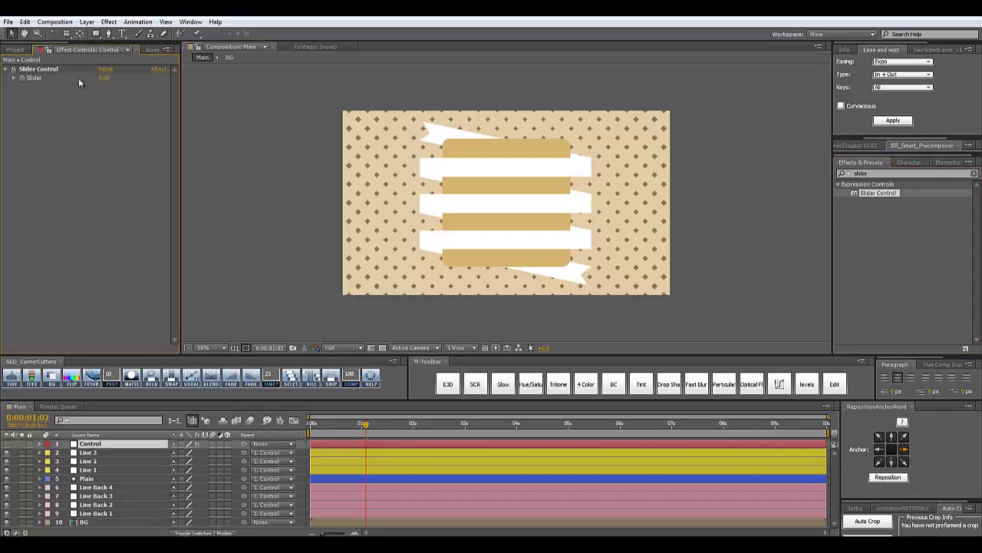
click(60, 69)
key(Return)
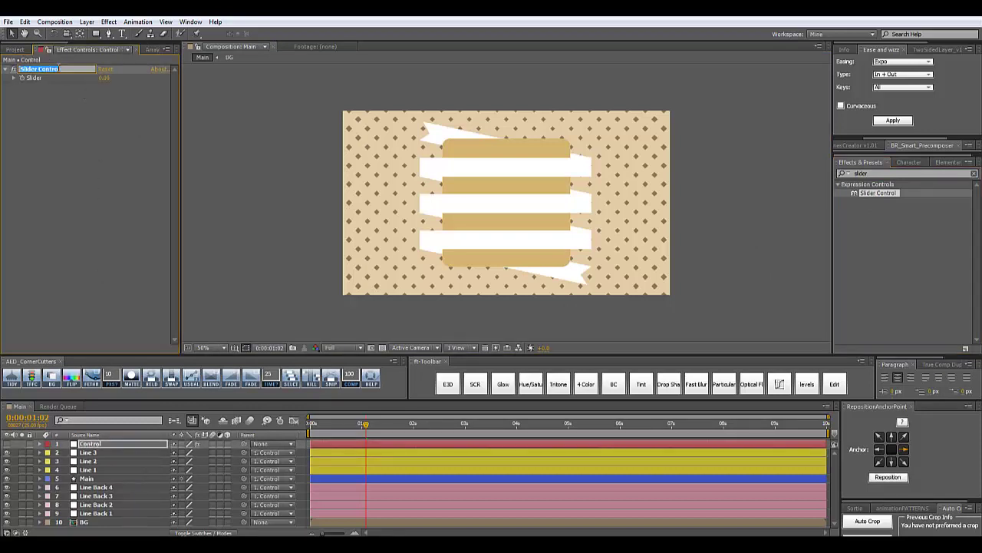
text(Warp)
key(Return)
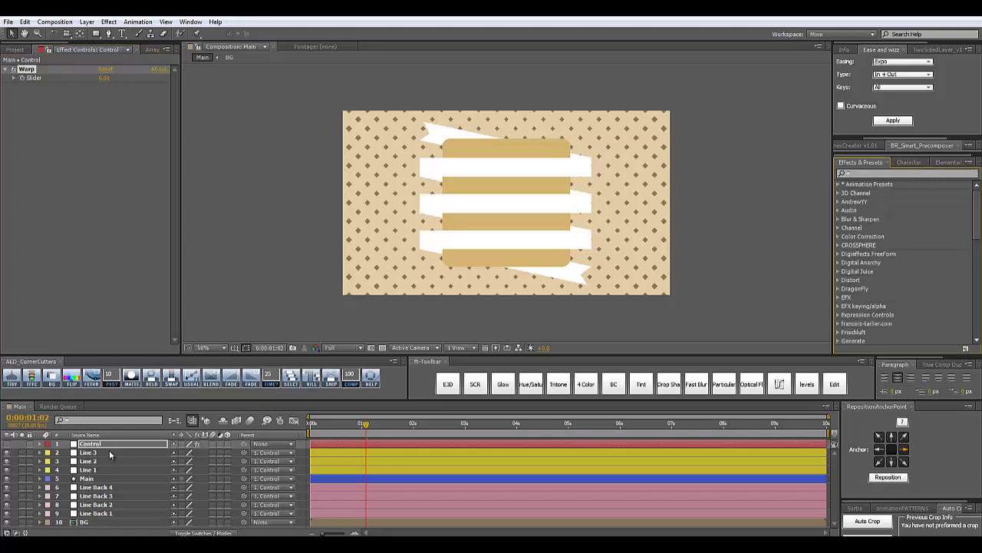
Step: Enable an expression on Line Back 1's Scale property
click(100, 513)
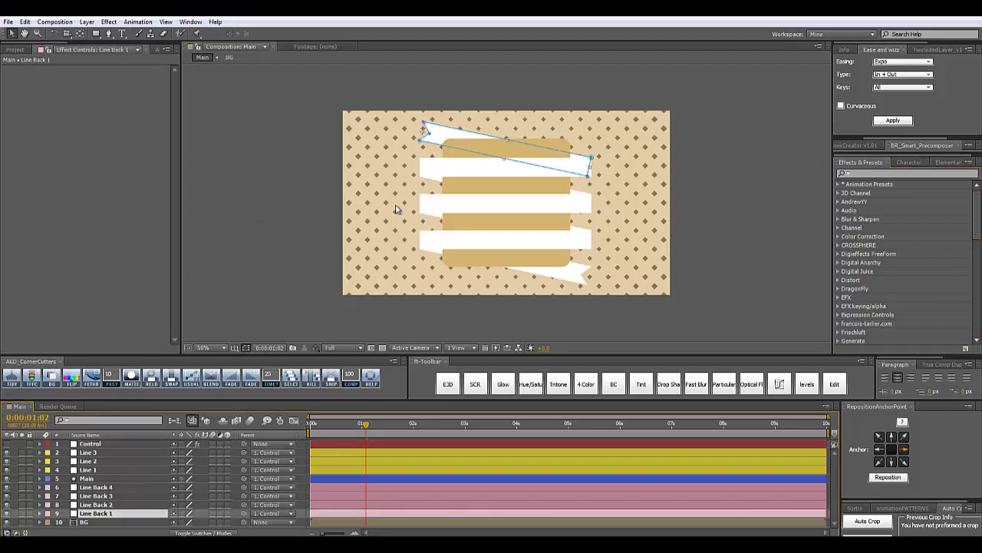
key(s)
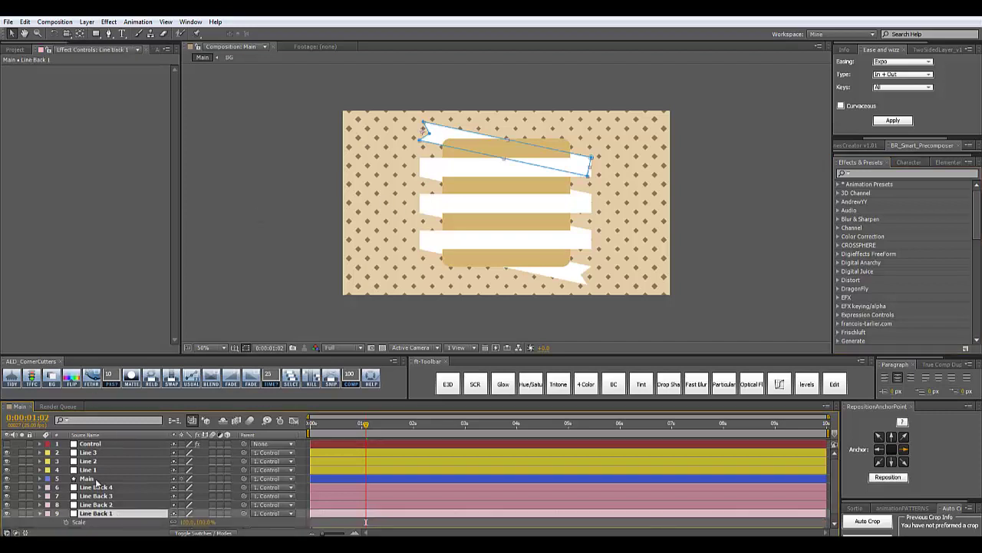
scroll(98, 483, down, 1)
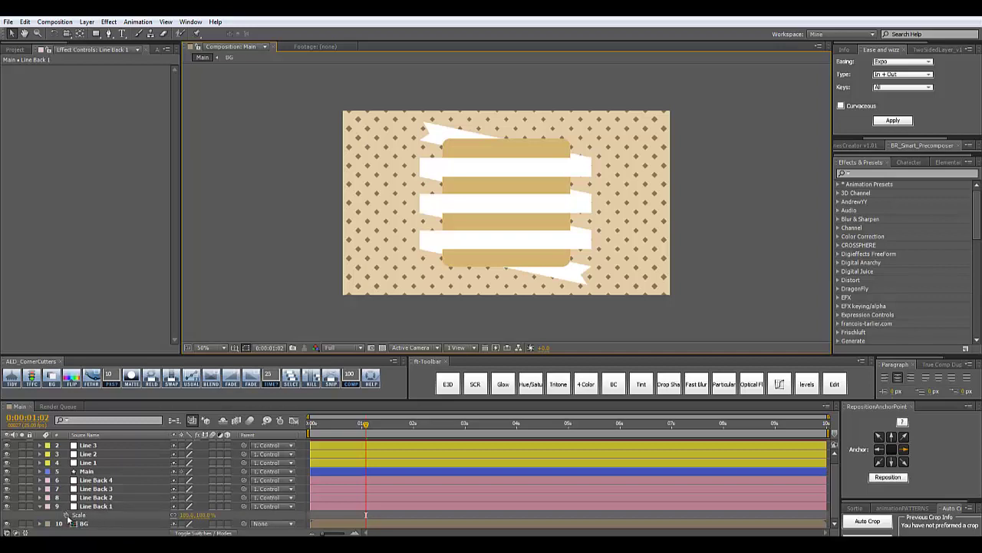
alt+click(68, 515)
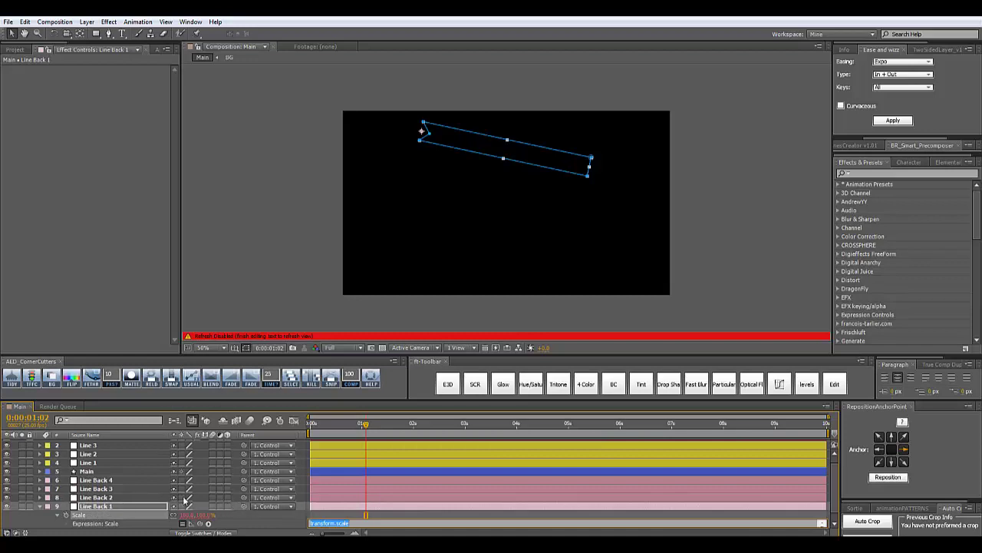
Step: Replace Line Back 1's Scale expression with Scale = [thisComp.layer("Control").effect("Warp")("Slider"),100], linking to the Warp slider
click(129, 489)
click(108, 443)
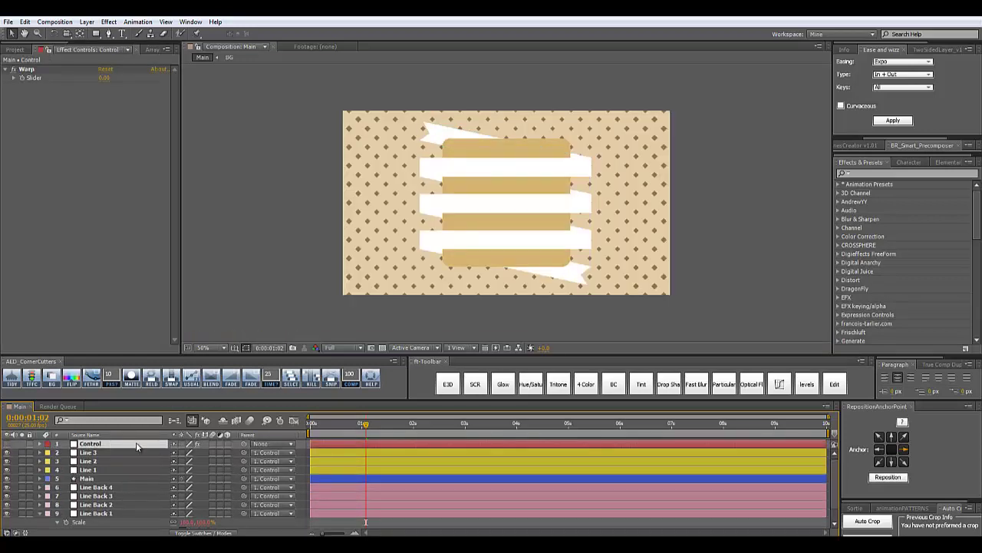
scroll(240, 471, down, 1)
click(419, 512)
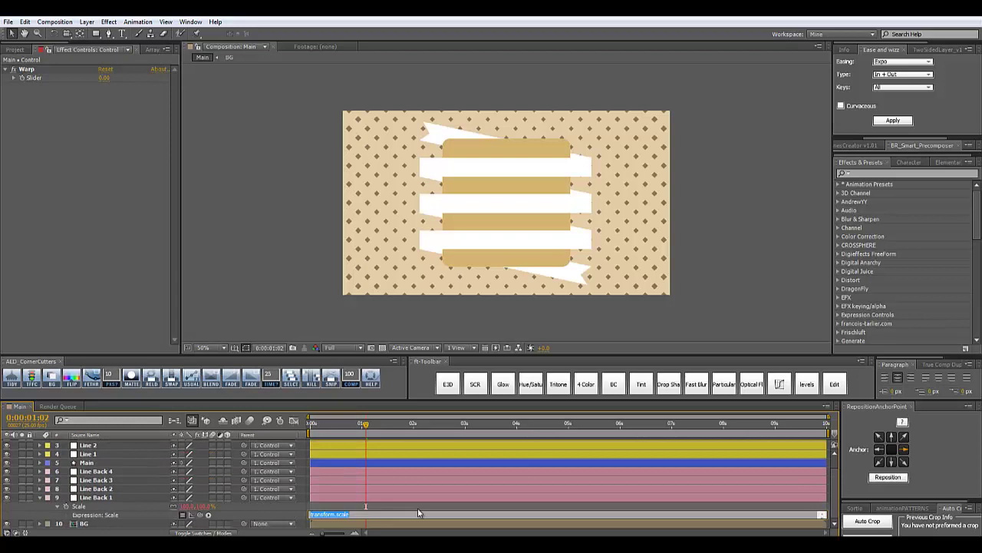
key(BackSpace)
text(Scale = [)
drag(199, 513, 57, 77)
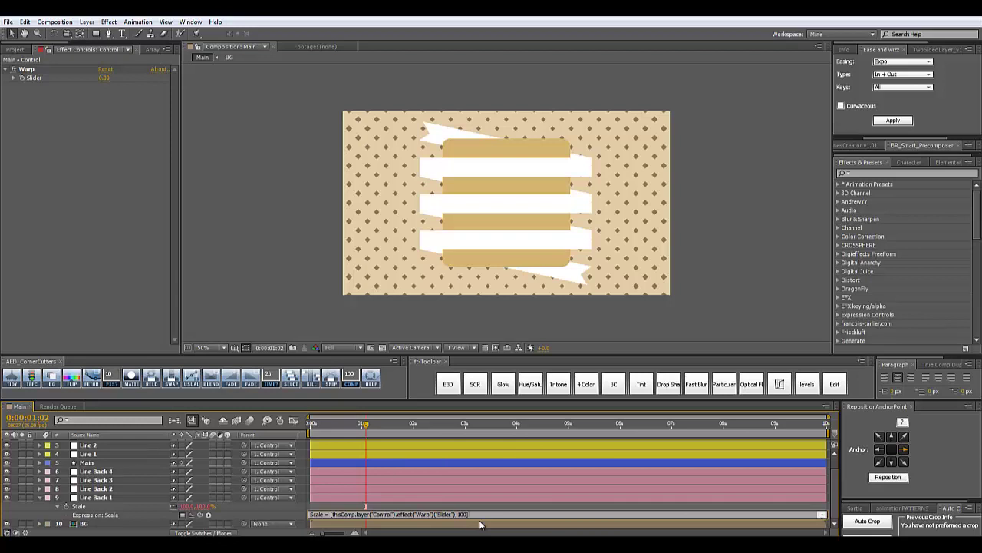
click(290, 255)
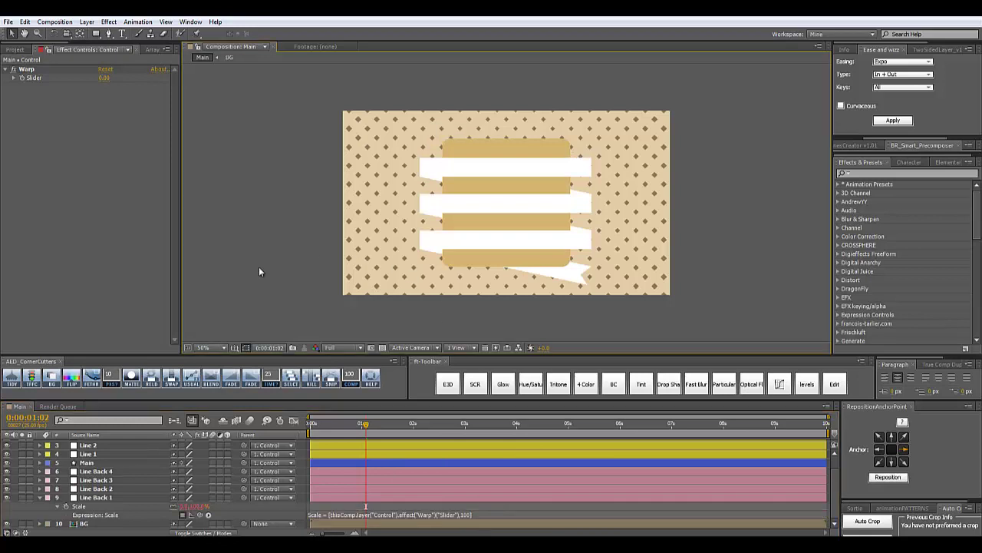
Step: Solo Line Back 1 and test its stretching with the Warp slider, finishing with the slider set to 100
drag(102, 79, 148, 88)
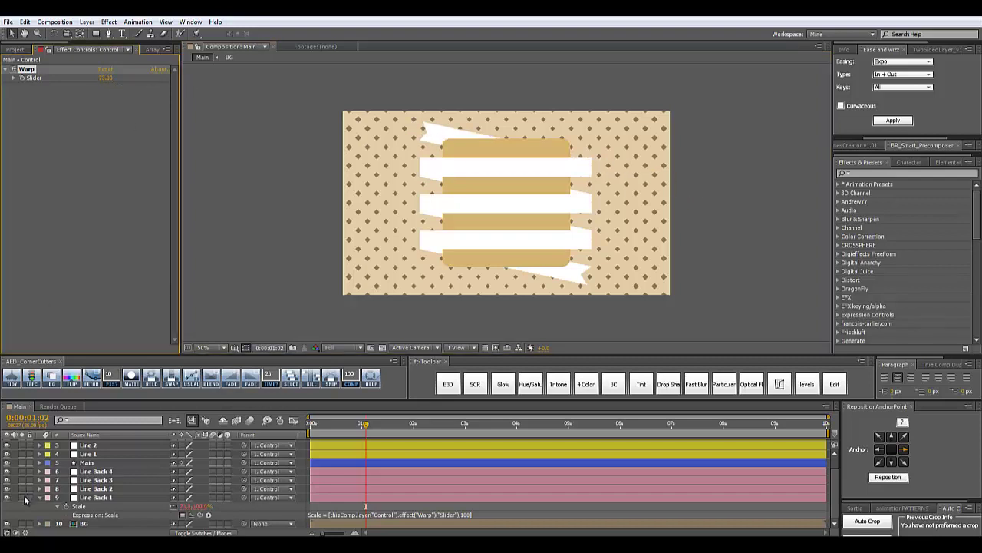
click(24, 497)
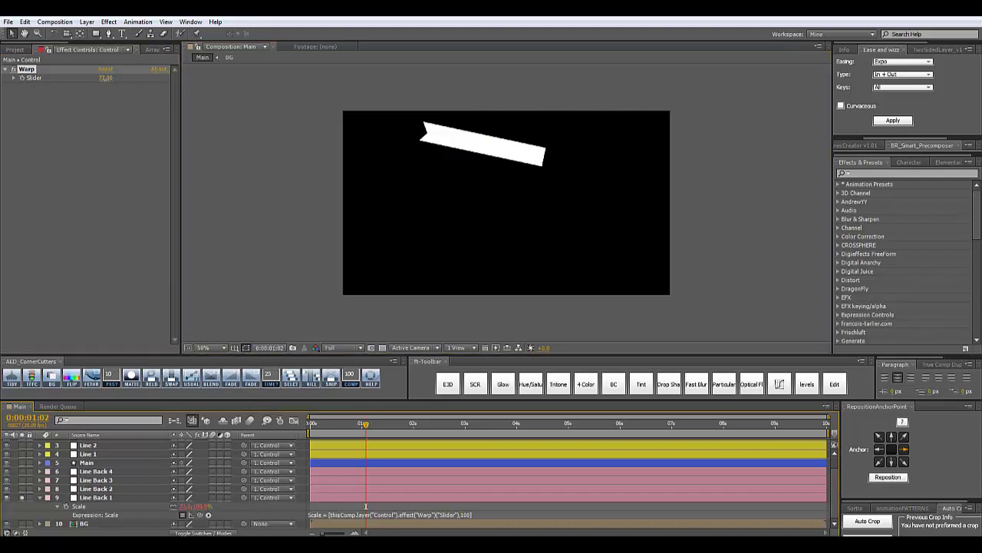
drag(105, 77, 160, 99)
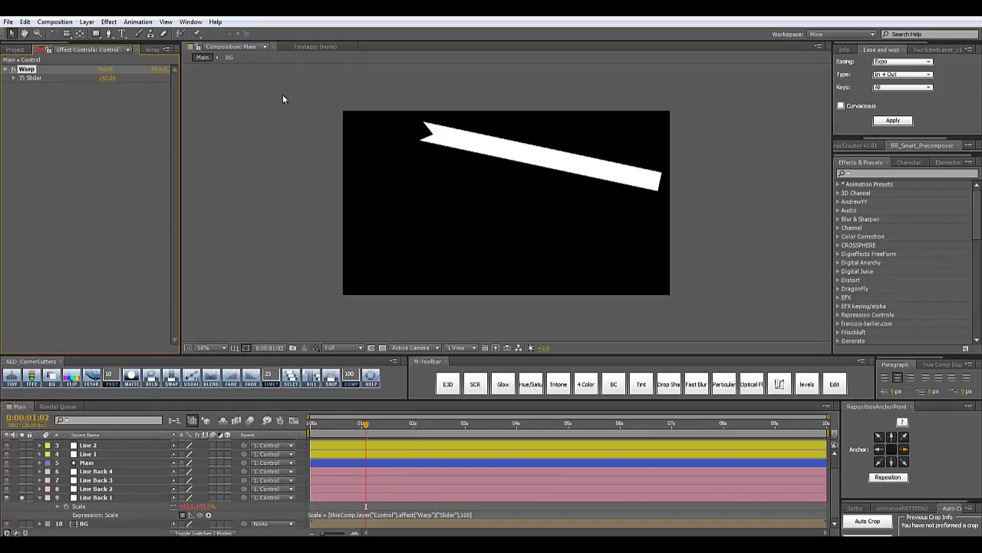
click(106, 79)
text(10)
click(221, 181)
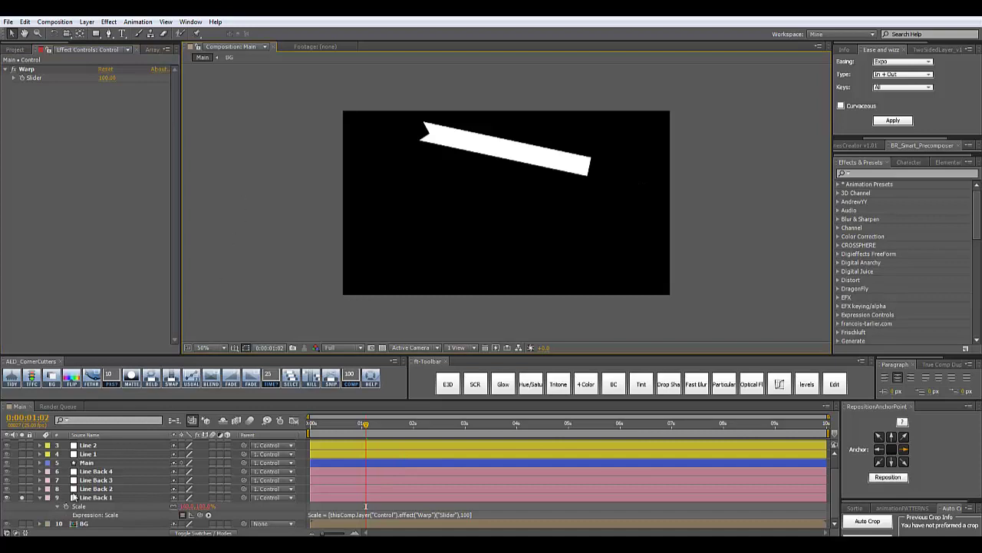
Step: Clear the drafted condition from the second line of Line Back 1's Scale expression and restart the line with if (
click(368, 513)
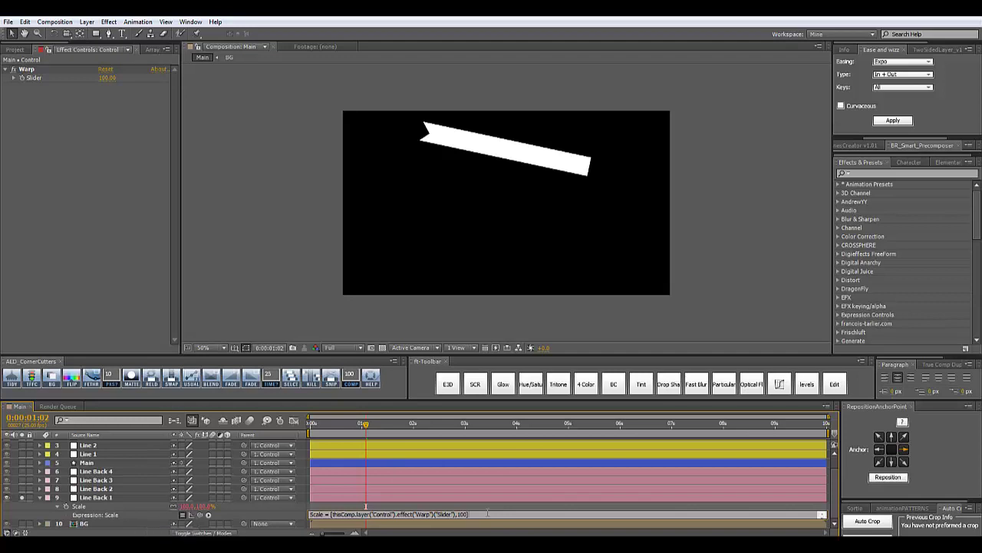
click(488, 514)
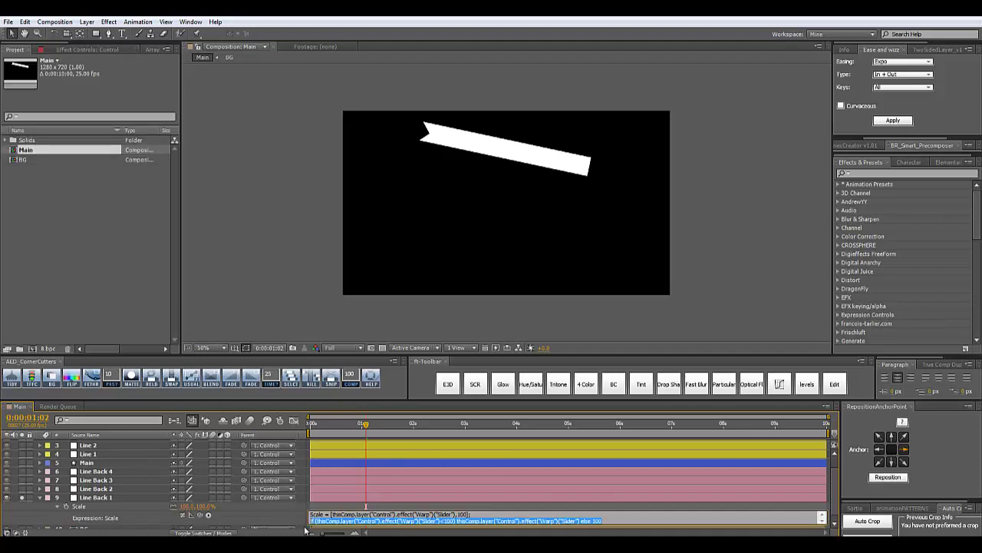
key(BackSpace)
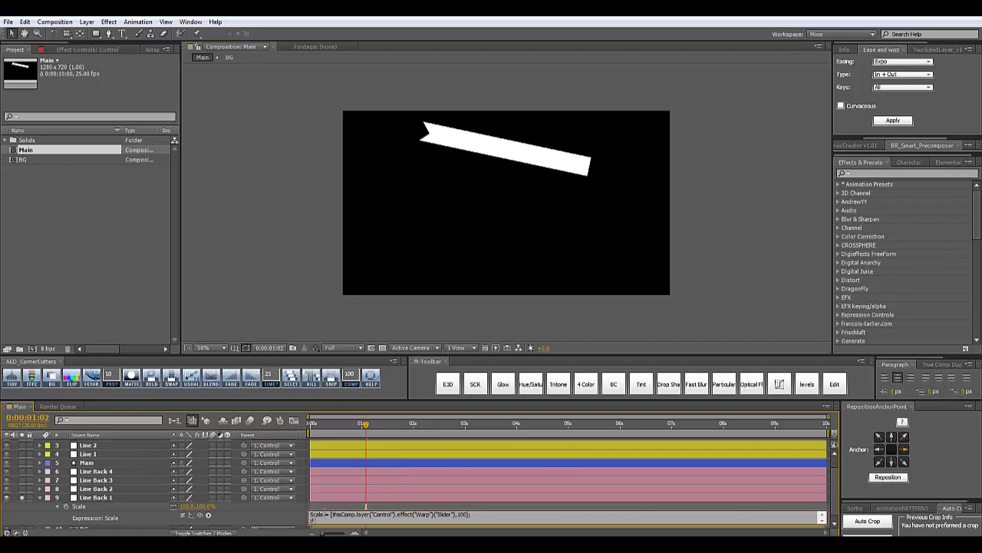
click(83, 48)
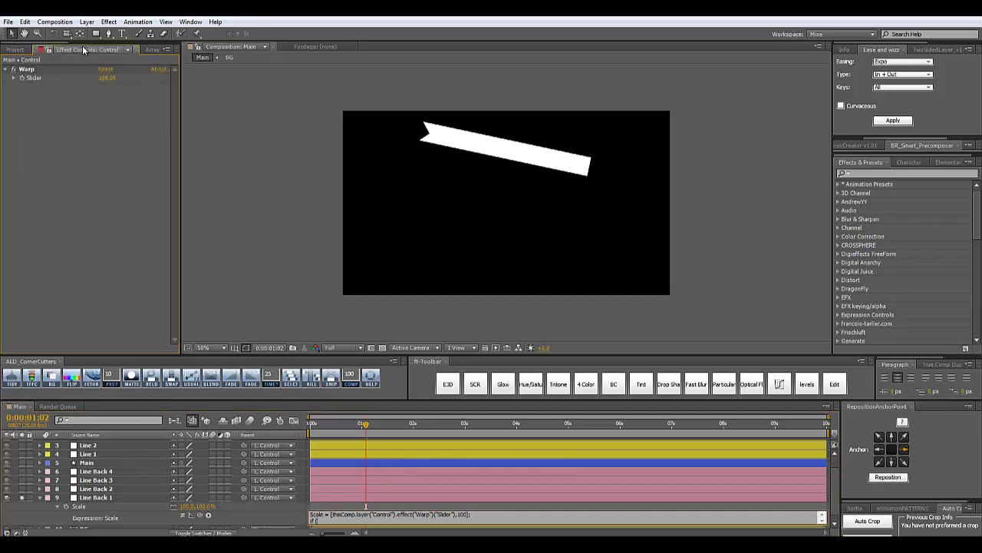
click(327, 521)
click(329, 520)
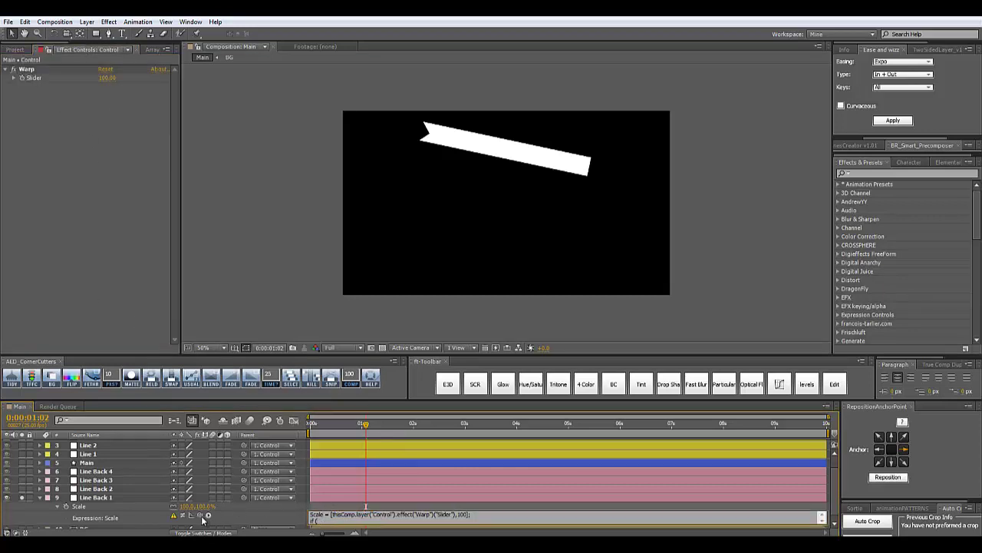
Step: Complete the Scale expression's condition: if the Warp slider is <100, return [Warp slider,100], else [100,100]
drag(200, 514, 43, 76)
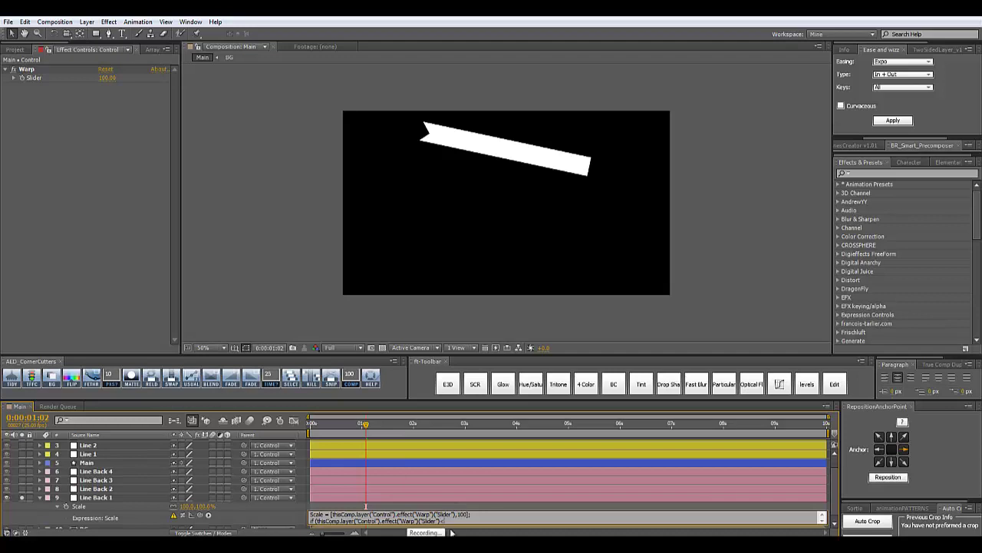
text(<100) {)
drag(199, 515, 57, 82)
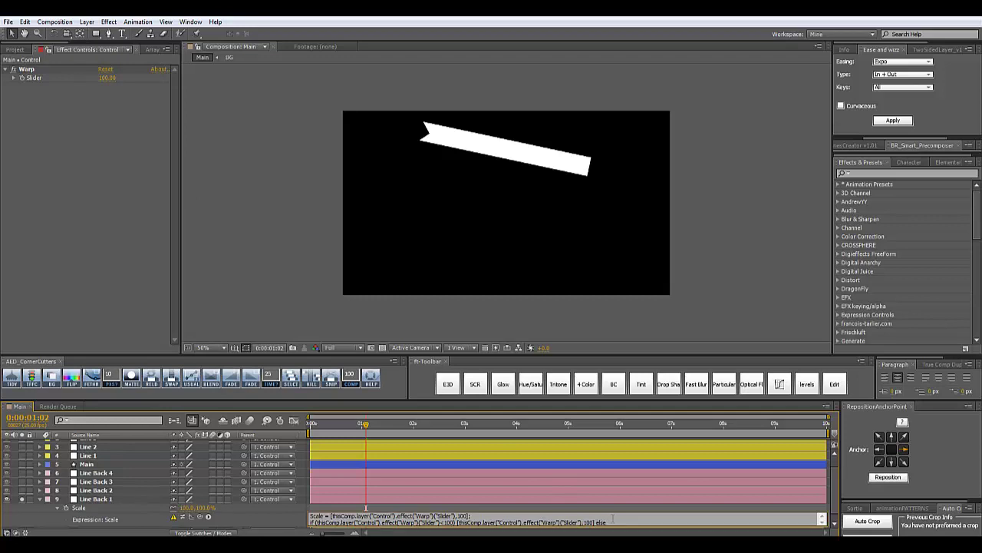
text(100, 10)
click(281, 510)
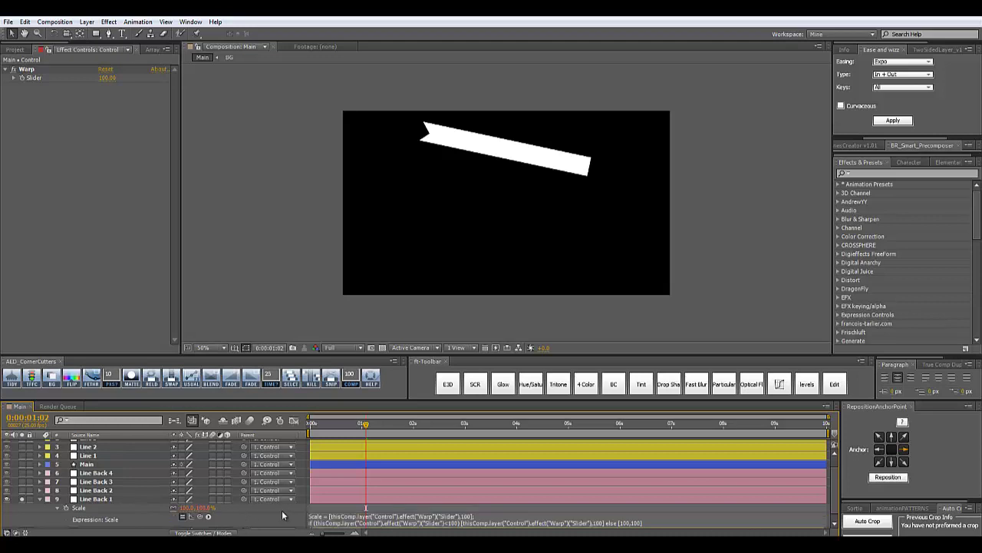
Step: Move the current time to 0:00:00:00, test the Warp slider above 100 and set it back to 100
drag(363, 423, 310, 423)
drag(106, 78, 176, 92)
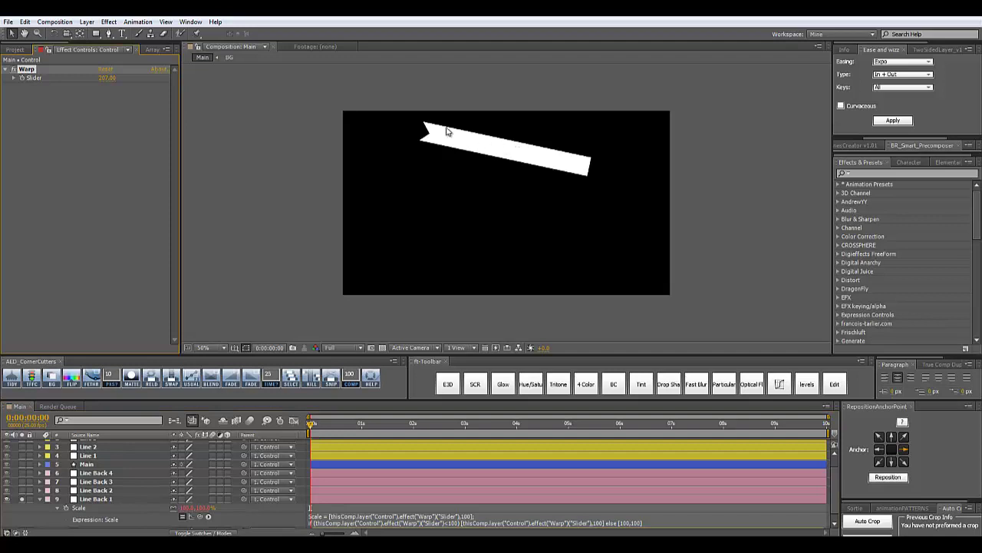
click(112, 79)
text(100)
key(Return)
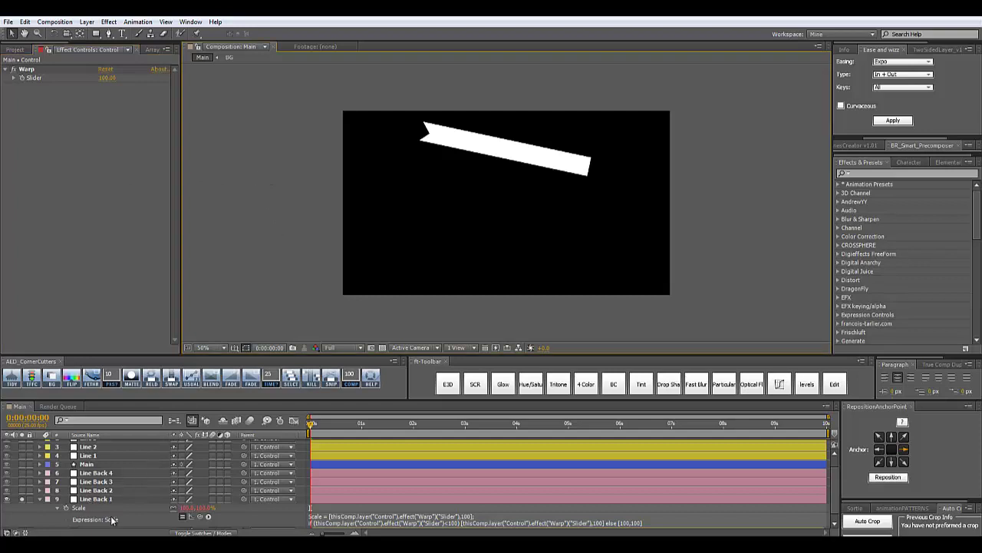
Step: Copy Line Back 1's Scale expression, solo Line 1 and paste it as Line 1's Scale expression
click(387, 523)
key(ctrl+c)
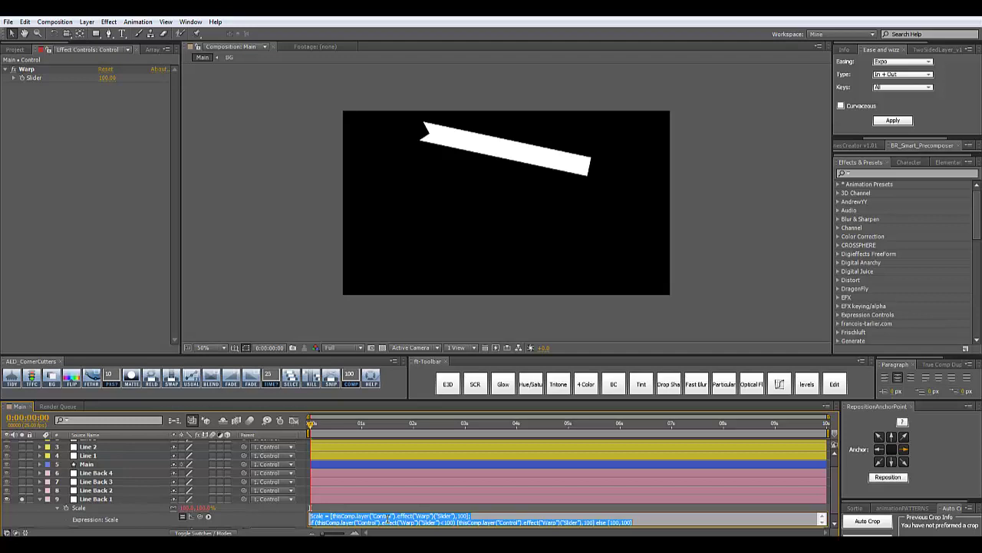
scroll(202, 471, up, 1)
click(95, 471)
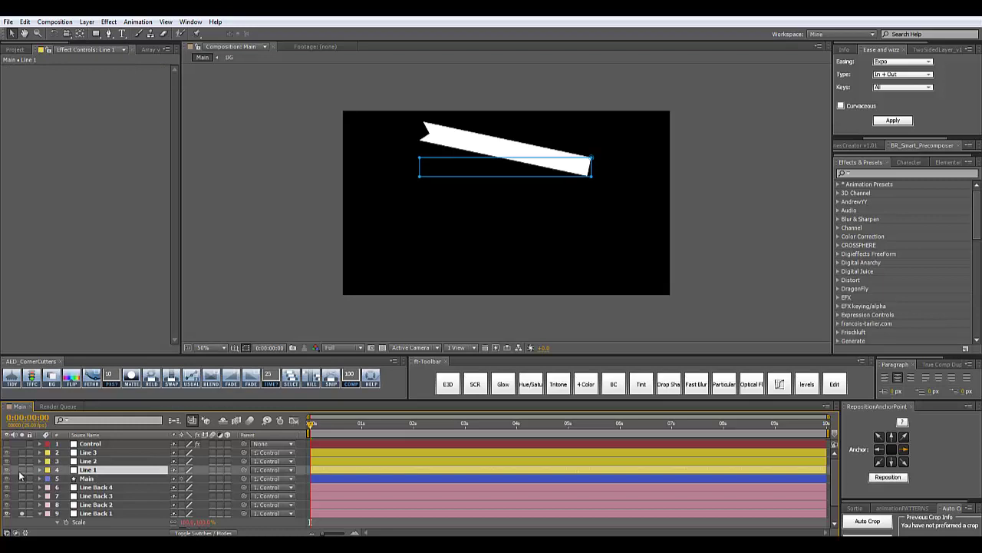
click(21, 470)
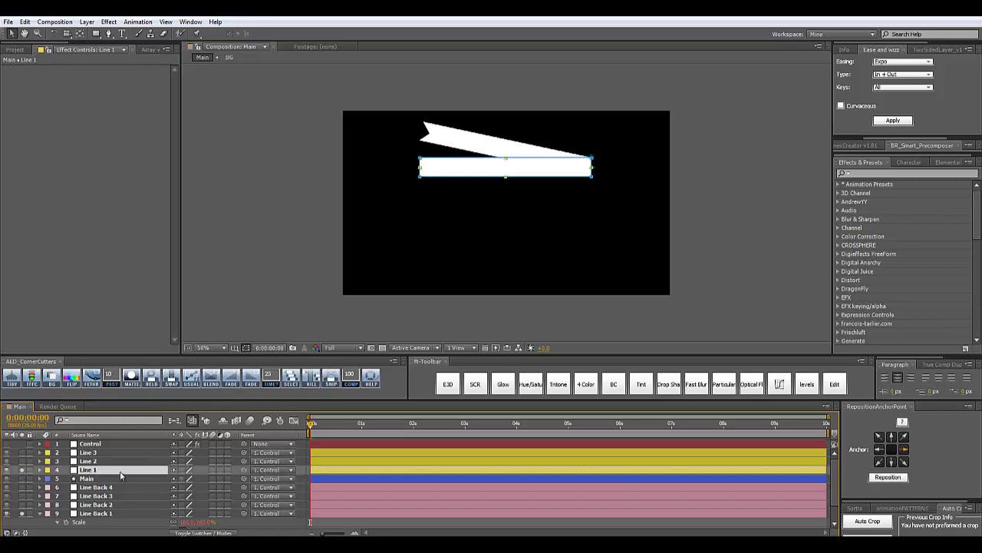
key(s)
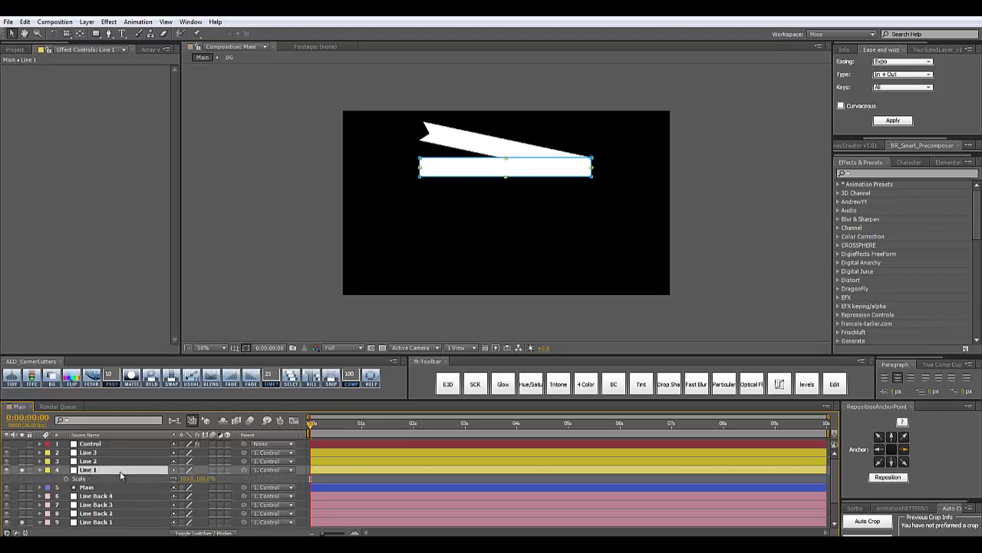
alt+click(66, 479)
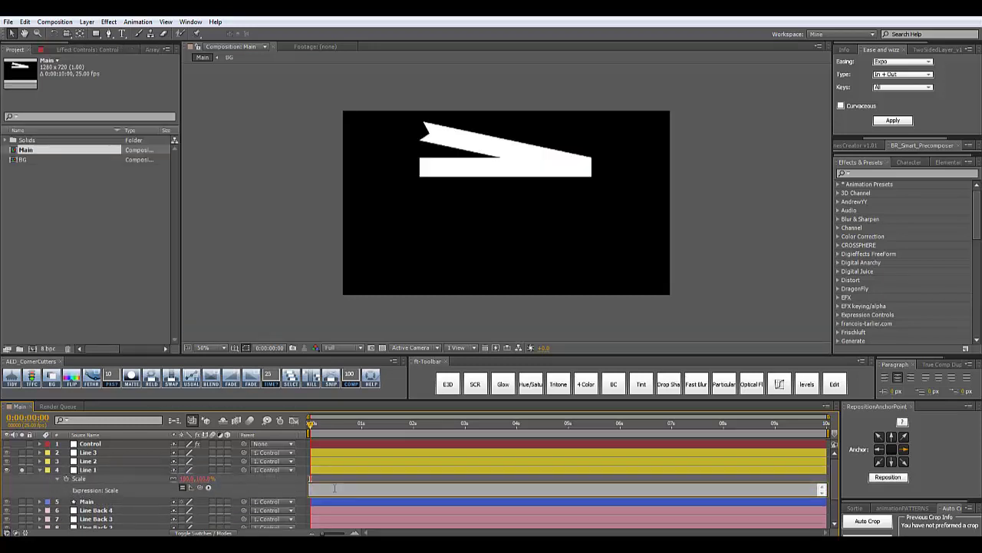
key(ctrl+v)
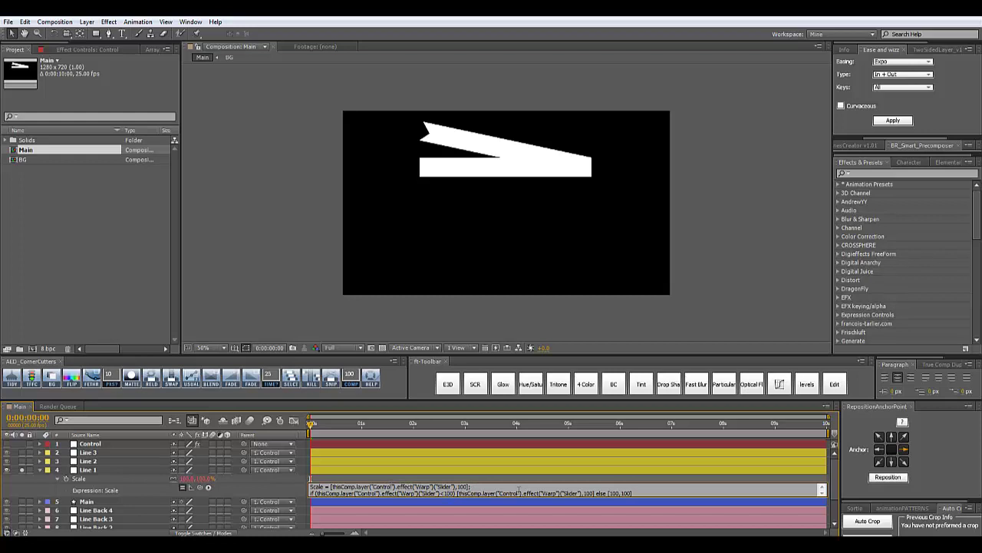
Step: Change the condition in Line 1's Scale expression to <200 and test it with Control's Warp slider, leaving it at 79
key(BackSpace)
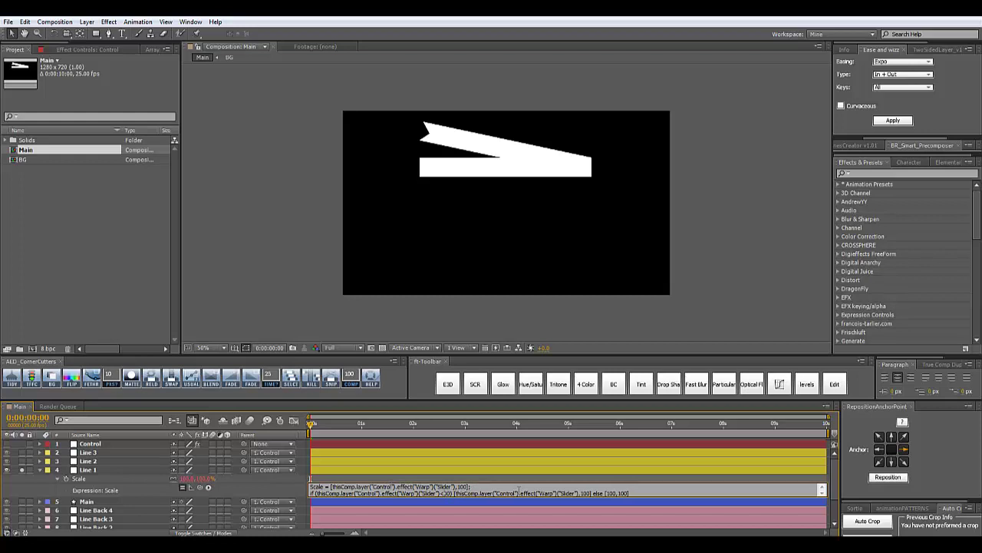
text(20)
click(275, 480)
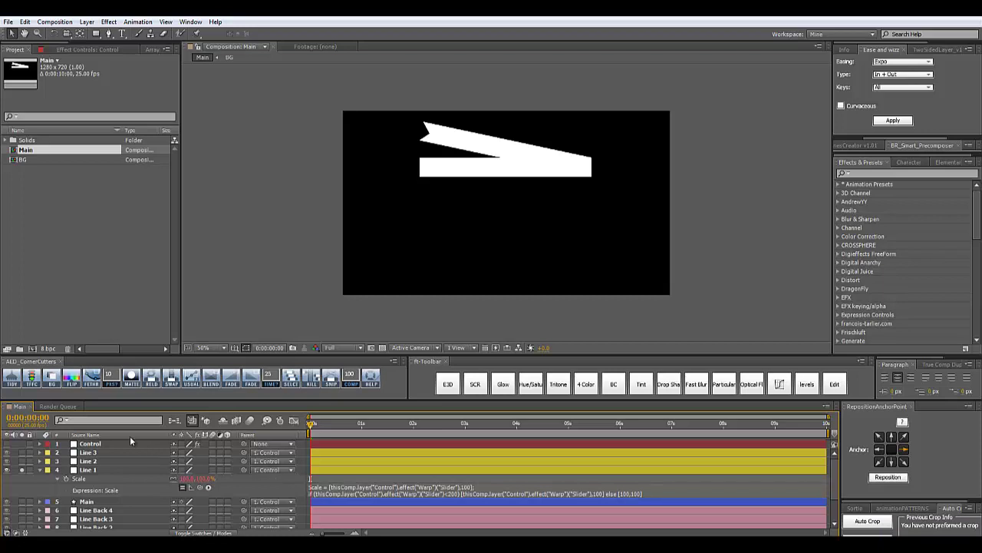
click(108, 445)
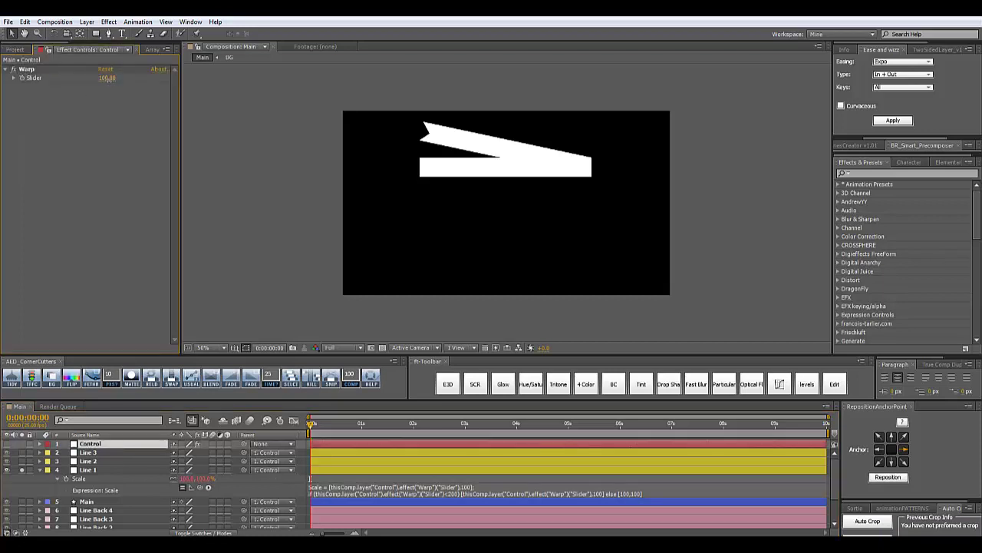
drag(107, 77, 367, 106)
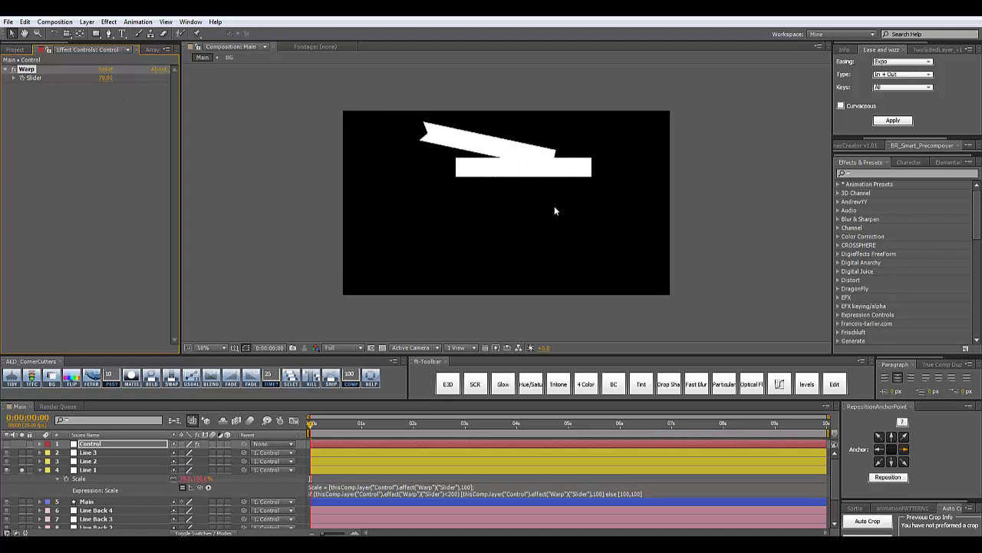
Step: Subtract 100 from the Warp slider value returned by the condition in Line 1's Scale expression
click(539, 493)
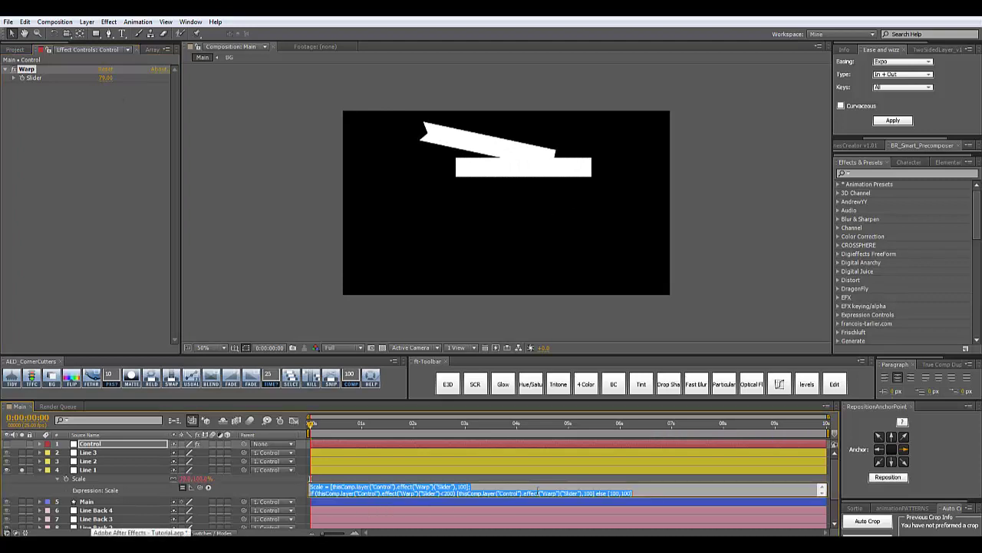
click(584, 494)
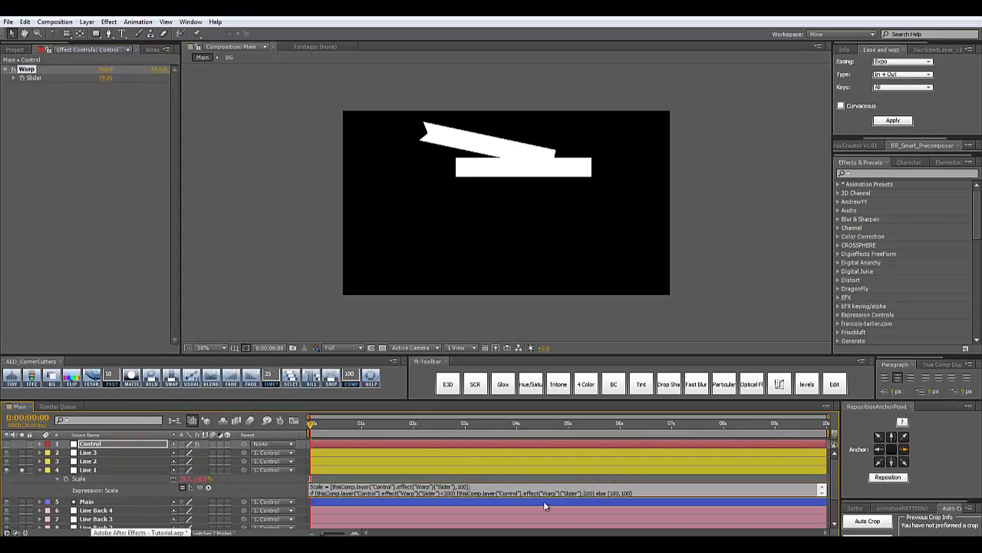
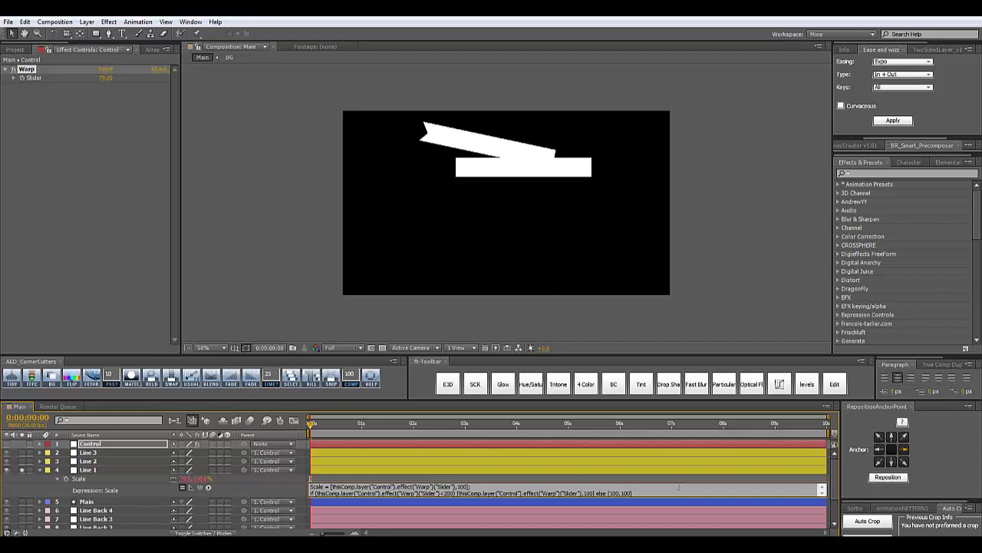
text(-100)
click(281, 487)
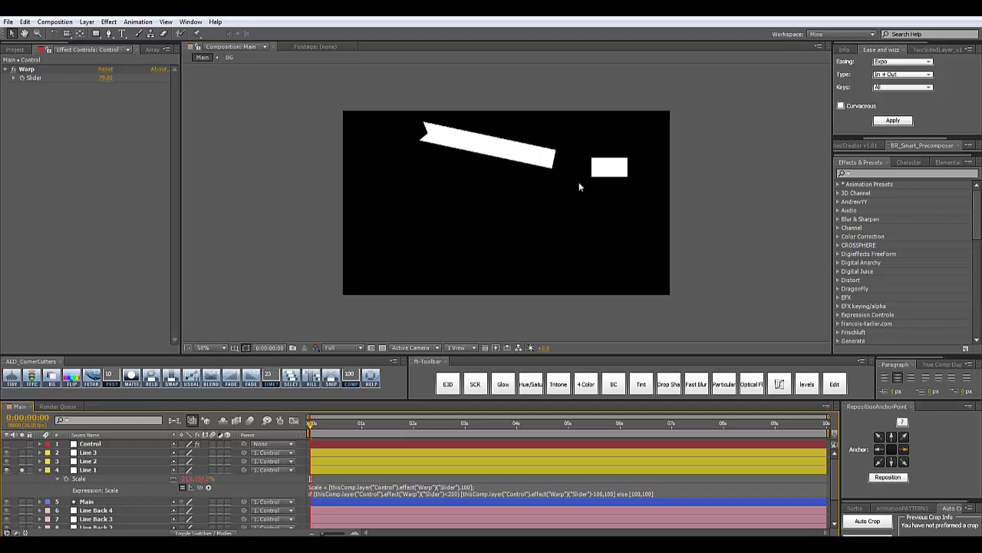
Step: Give Line 1's Opacity an expression returning 0 if the Warp slider is <100, else 100, and test it with the slider ending at 181
click(116, 469)
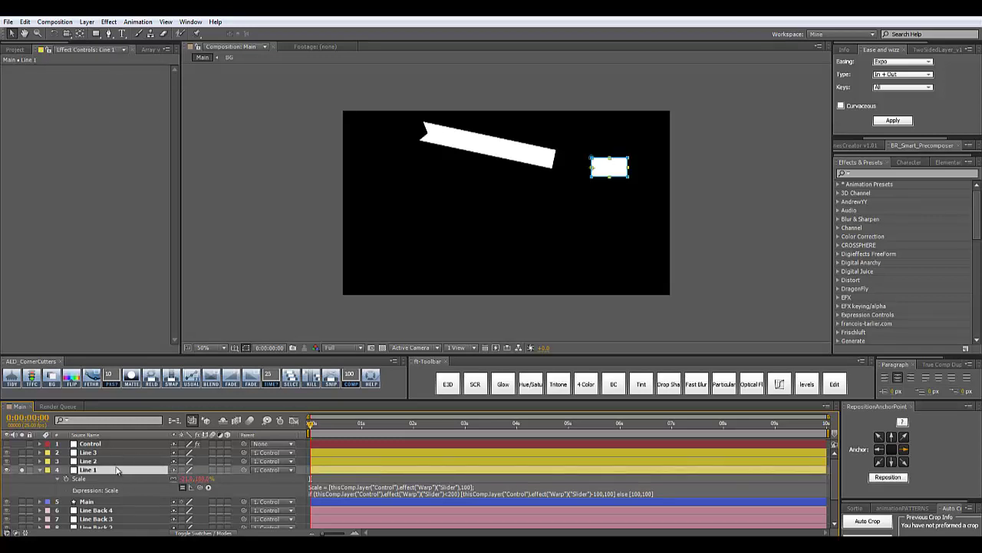
key(shift+t)
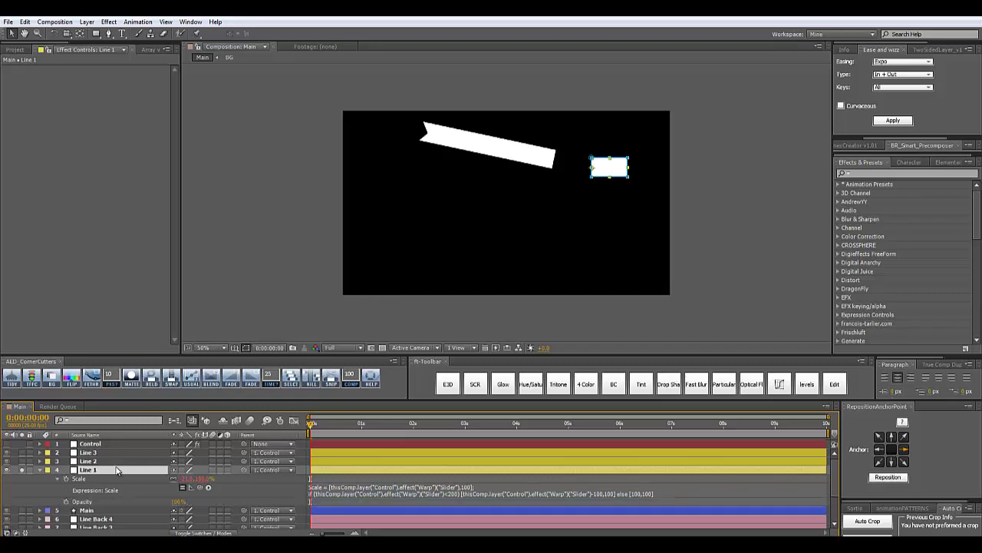
alt+click(66, 501)
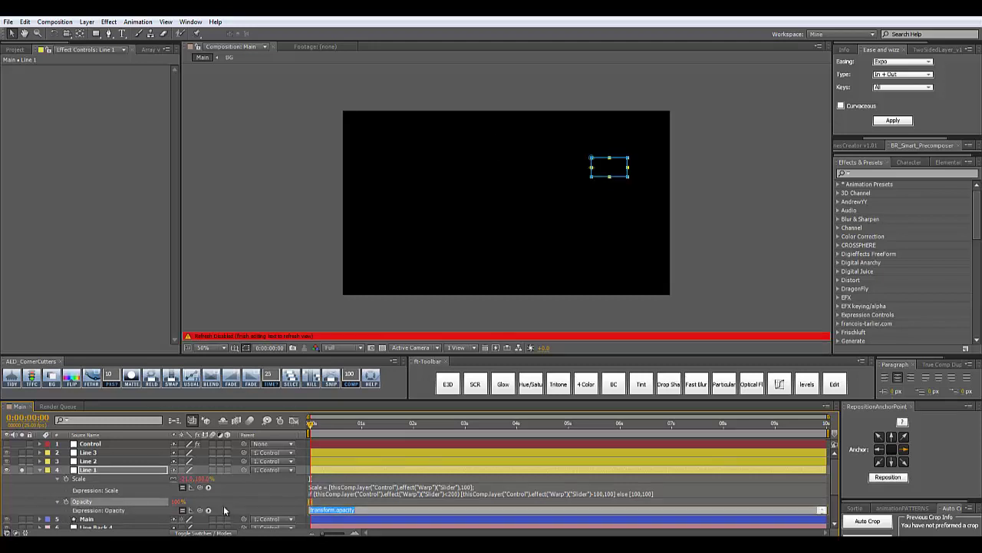
text(if ()
click(96, 444)
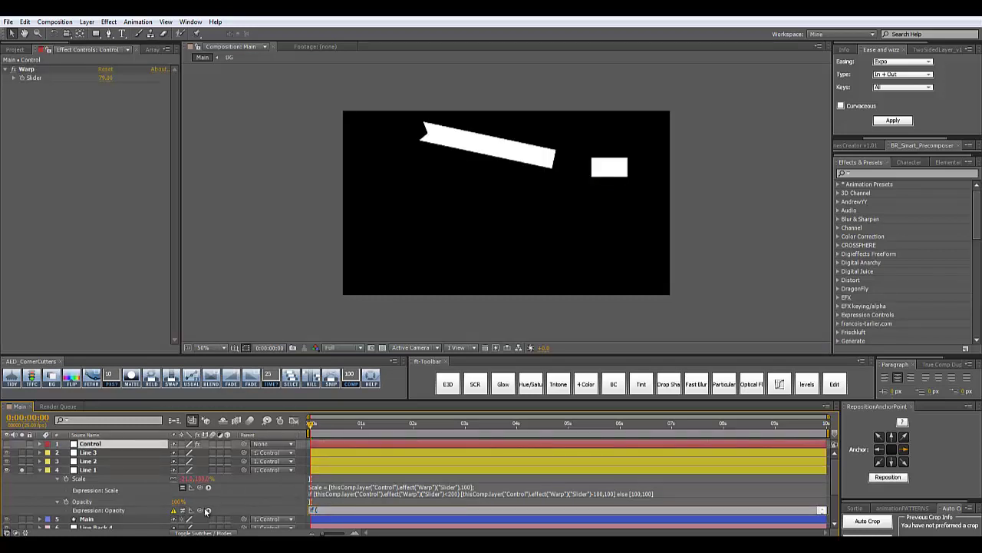
drag(199, 510, 52, 80)
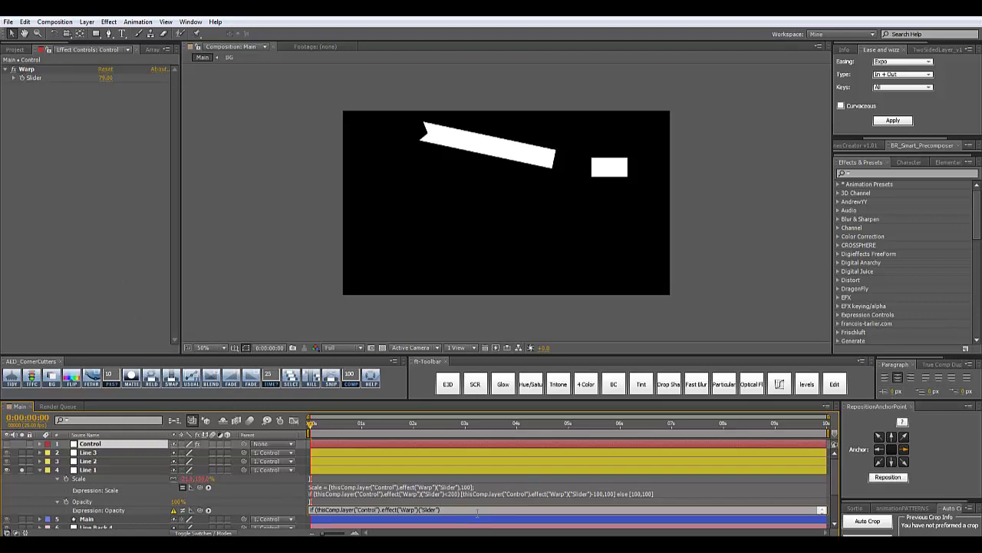
text(<100) 0 else 100)
click(248, 483)
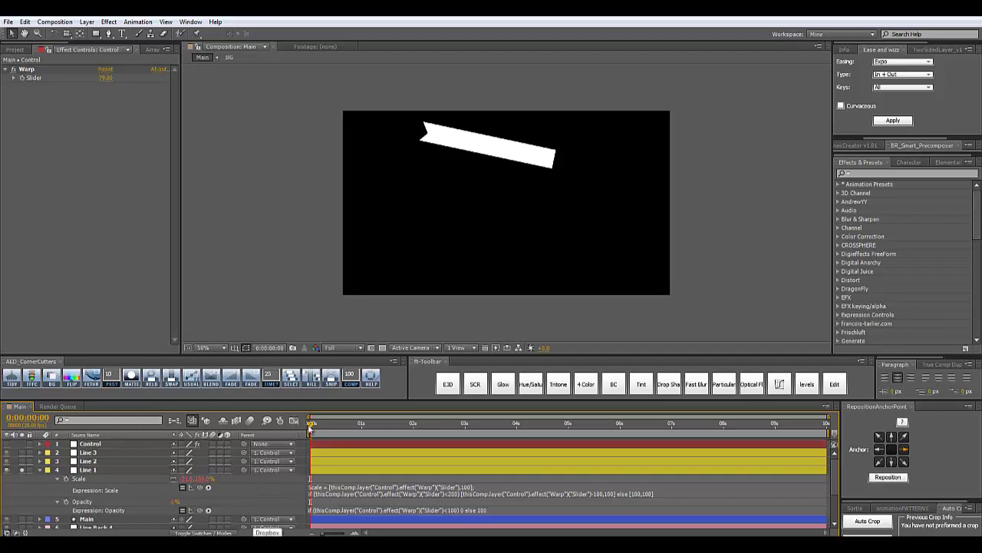
drag(105, 77, 205, 125)
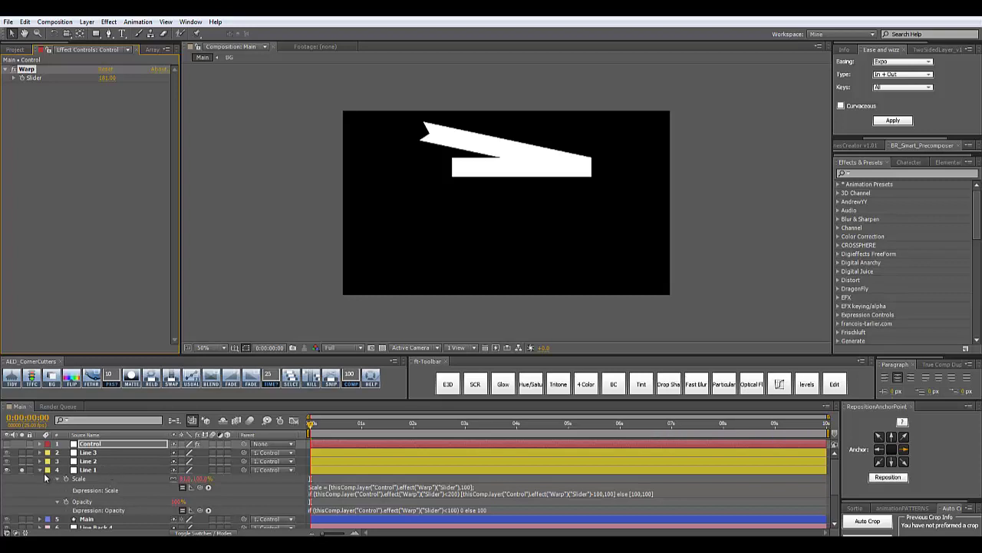
Step: Solo Line Back 2 and reuse Line 1's Scale expression on its Scale, with the condition changed to <300
click(403, 488)
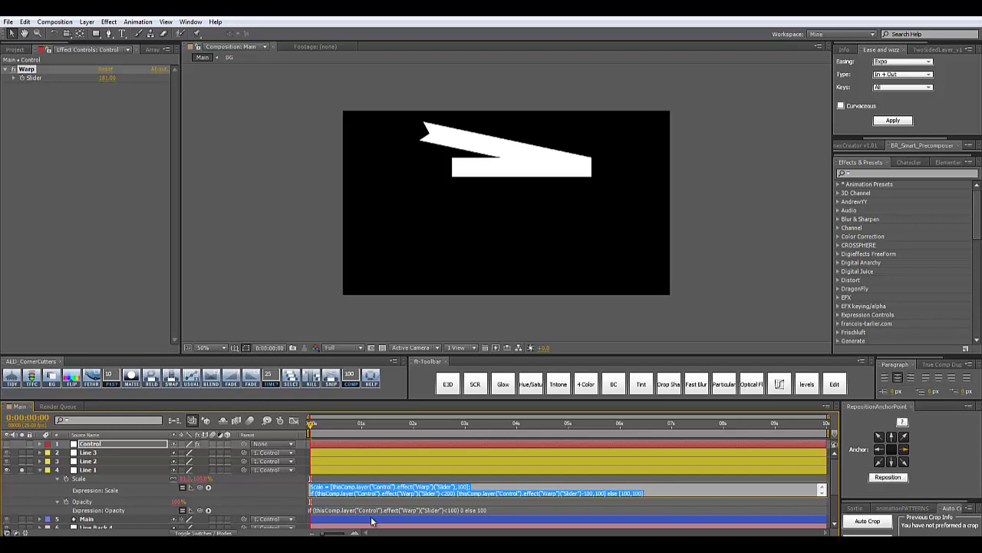
click(251, 493)
scroll(116, 485, down, 2)
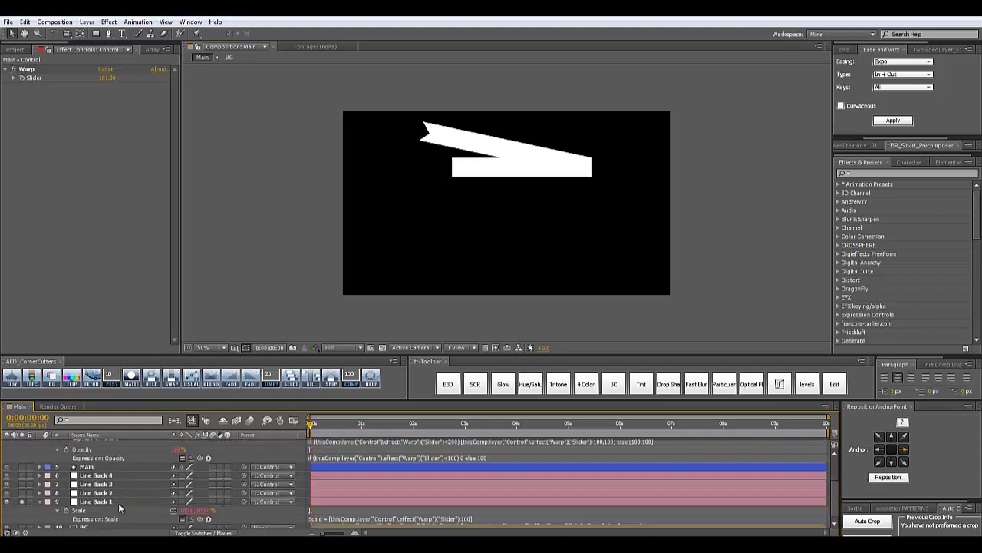
click(115, 492)
key(s)
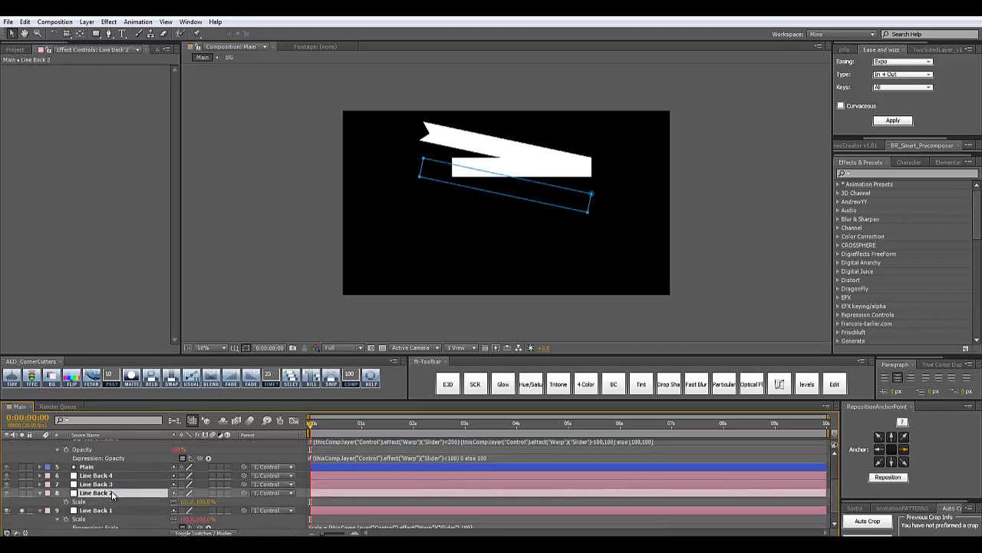
click(20, 494)
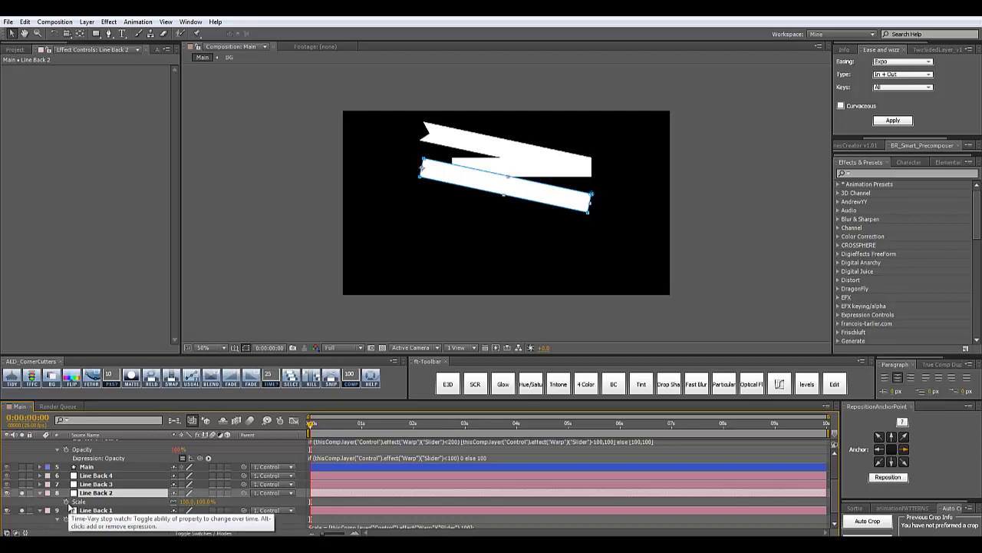
alt+click(66, 502)
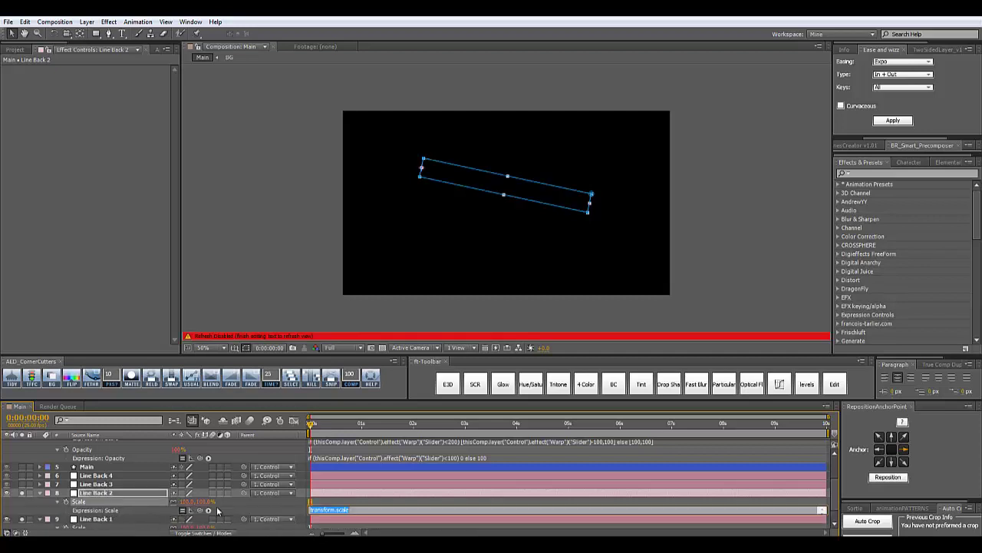
text(if (thisComp.layer("Control").effect("Warp")("Slider")<200) [thisComp.layer("Control").effect("Warp")("Slider")-100,100] else [100,100])
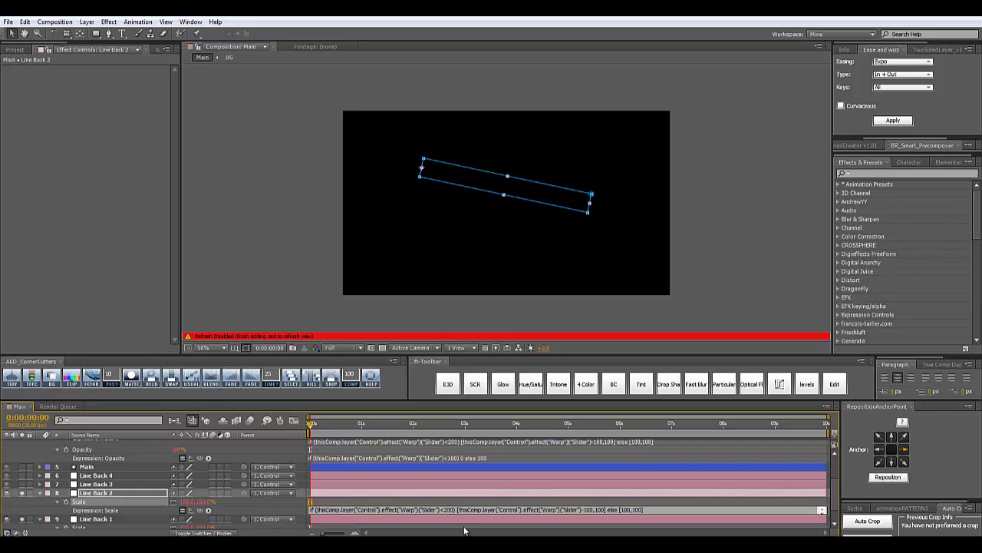
key(BackSpace)
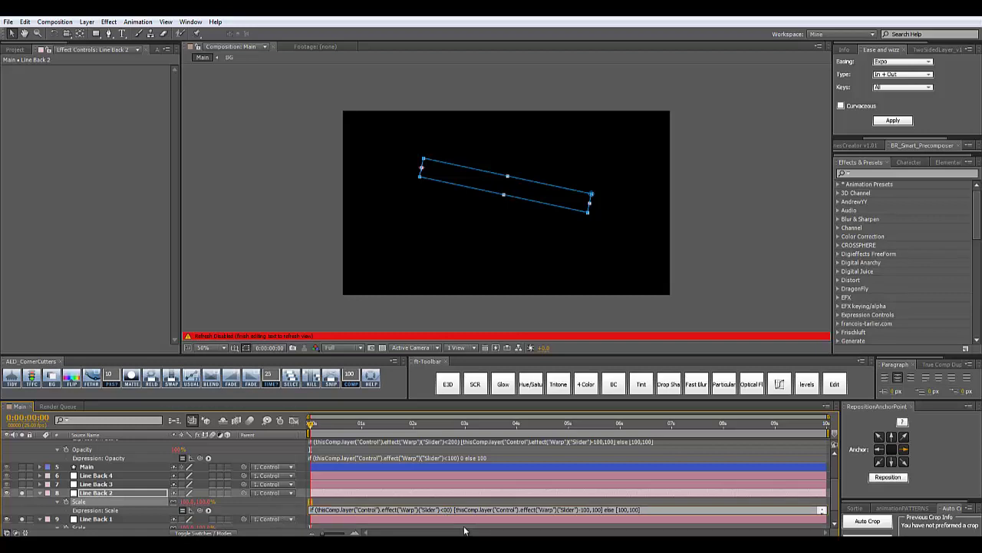
text(3)
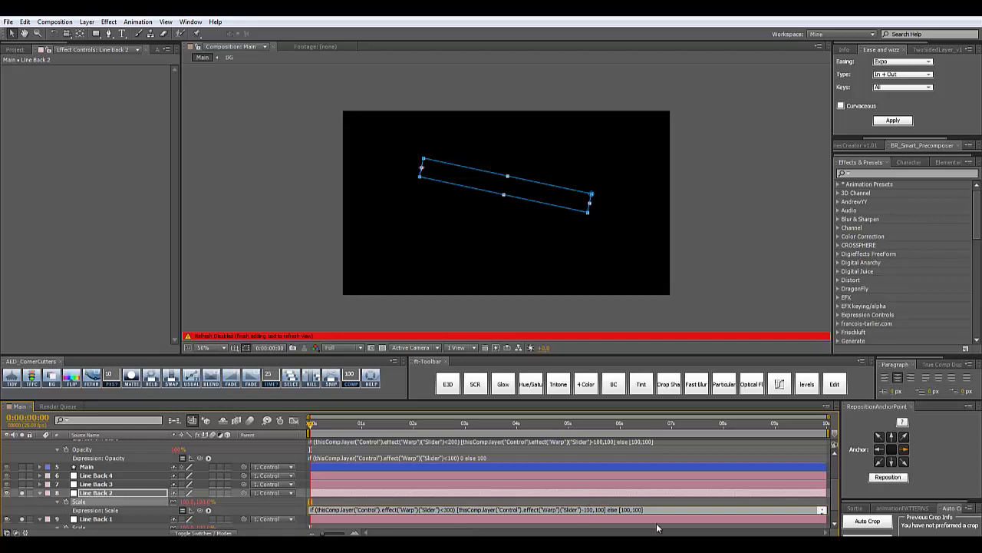
Step: Copy Line 1's Opacity expression to Line Back 2's Opacity and change its condition to <200
click(476, 459)
key(ctrl+c)
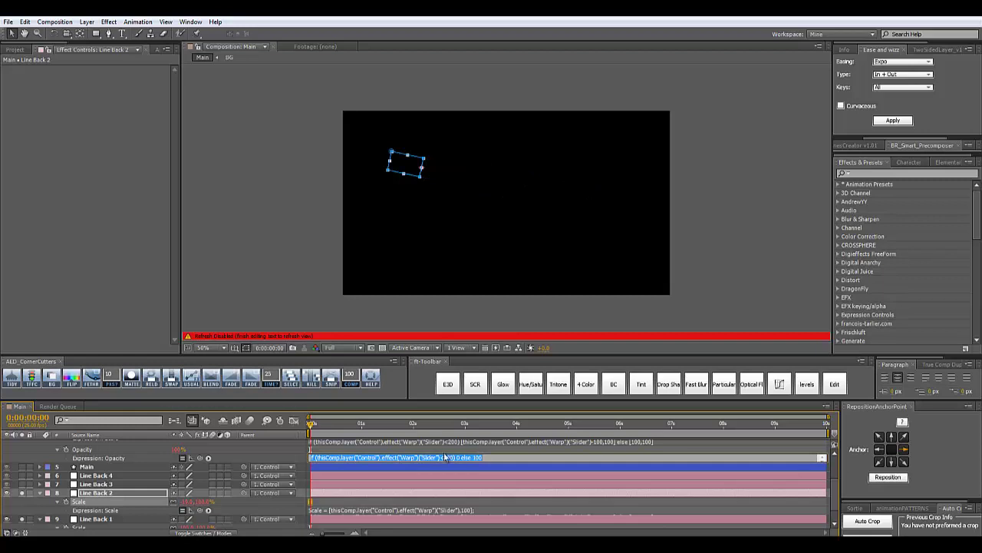
click(101, 496)
key(t)
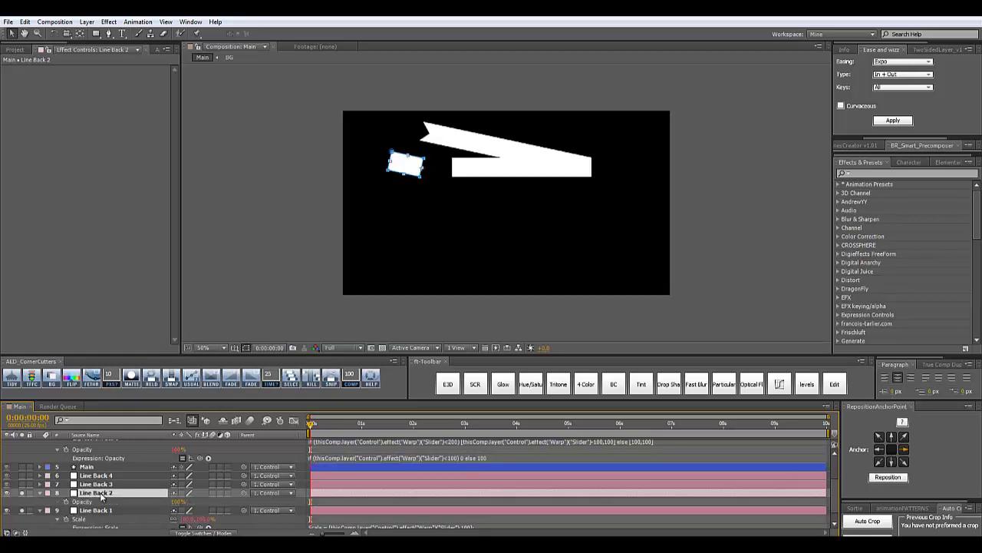
alt+click(66, 502)
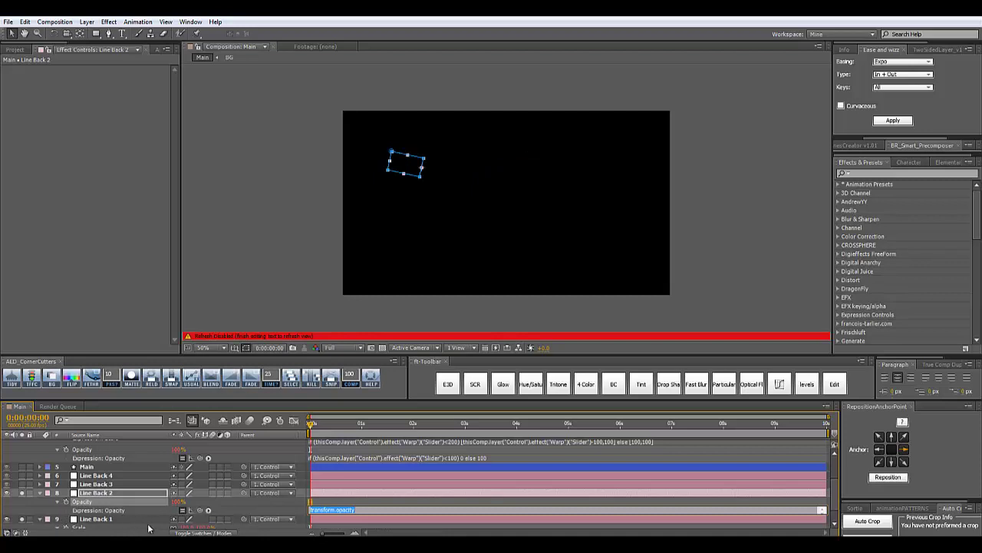
key(ctrl+v)
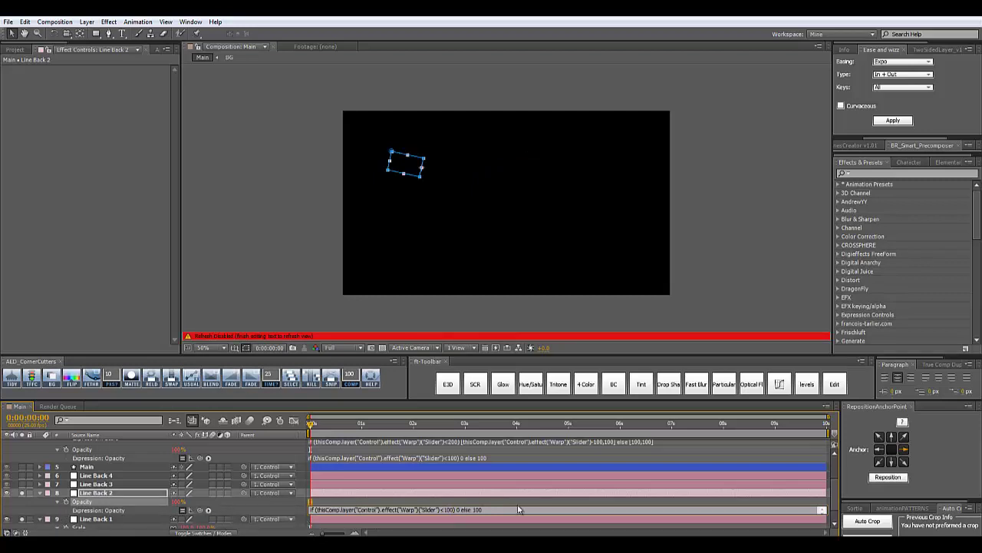
key(BackSpace)
text(2)
click(518, 504)
Step: Test the three soloed ribbon segments with Control's Warp slider, raising it to 281
scroll(224, 464, up, 1)
scroll(119, 447, up, 1)
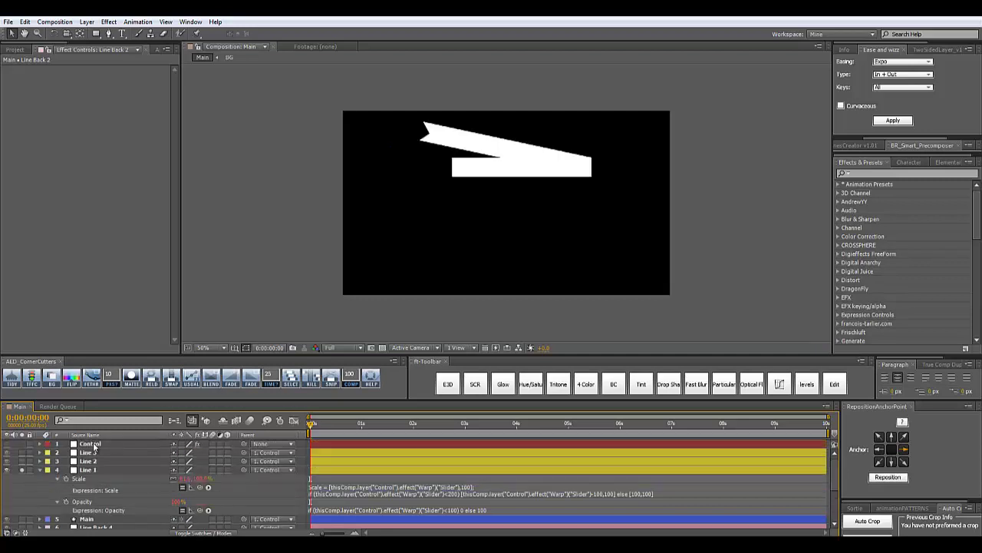
click(96, 445)
drag(108, 77, 194, 117)
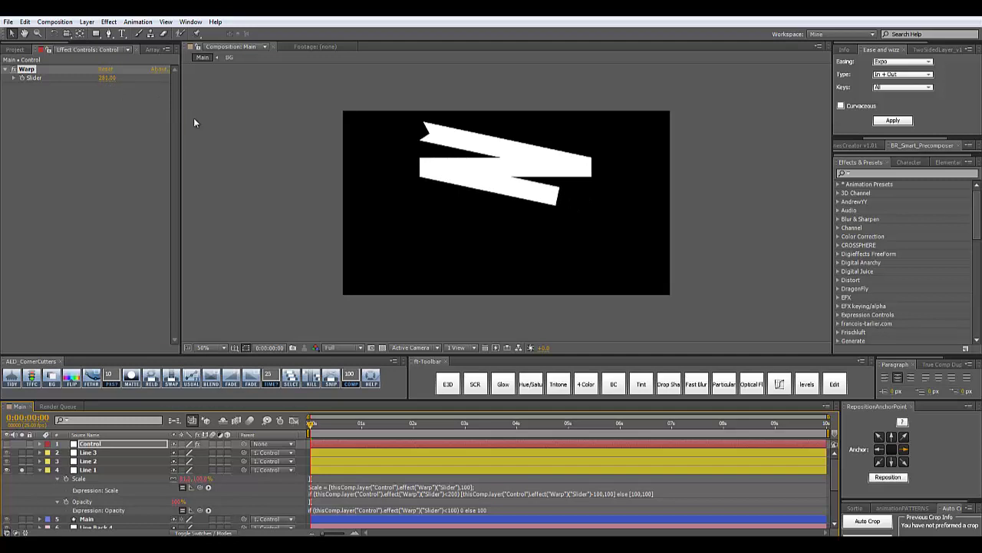
Step: Reveal Line Back 2's Scale and Opacity expressions and copy its full Scale expression
scroll(124, 480, down, 1)
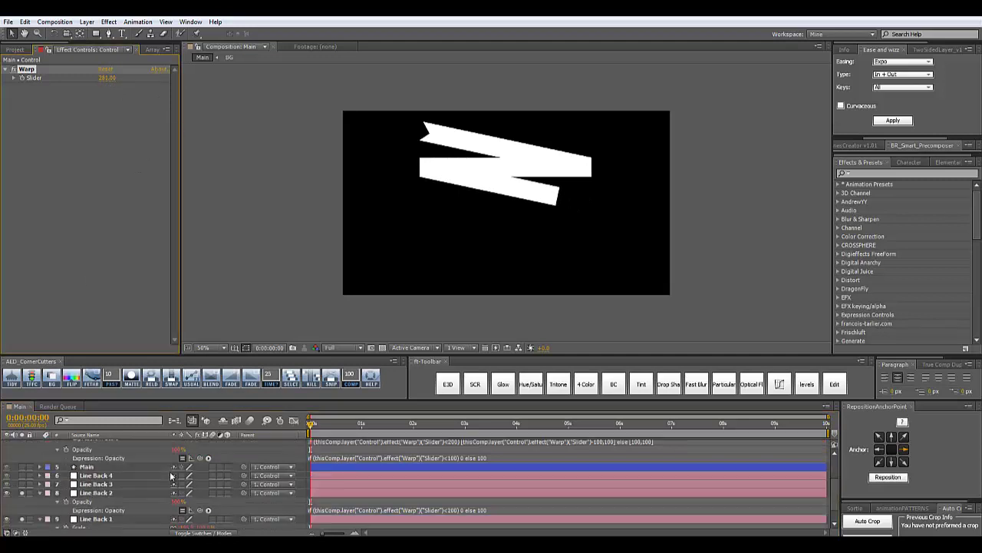
scroll(173, 477, down, 1)
click(96, 493)
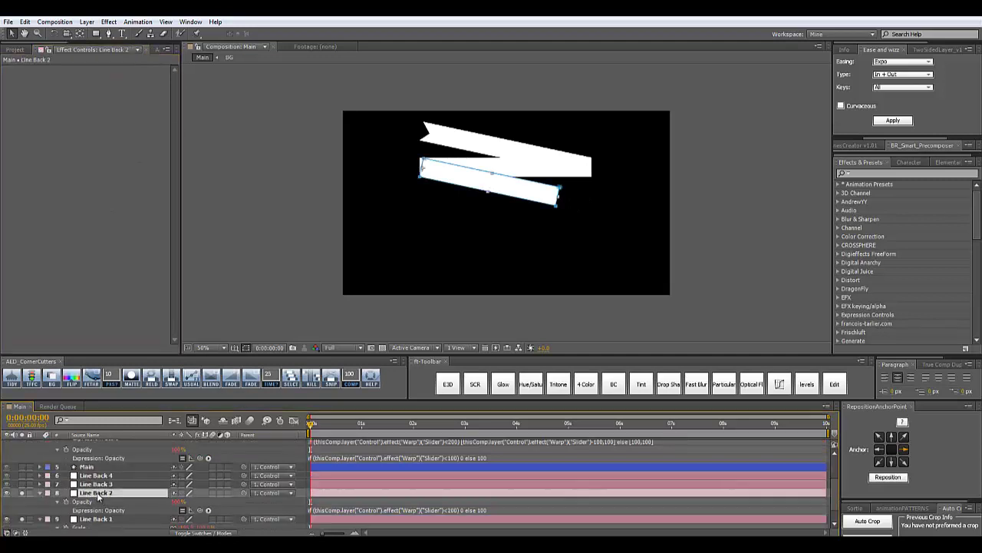
key(u)
scroll(100, 493, up, 1)
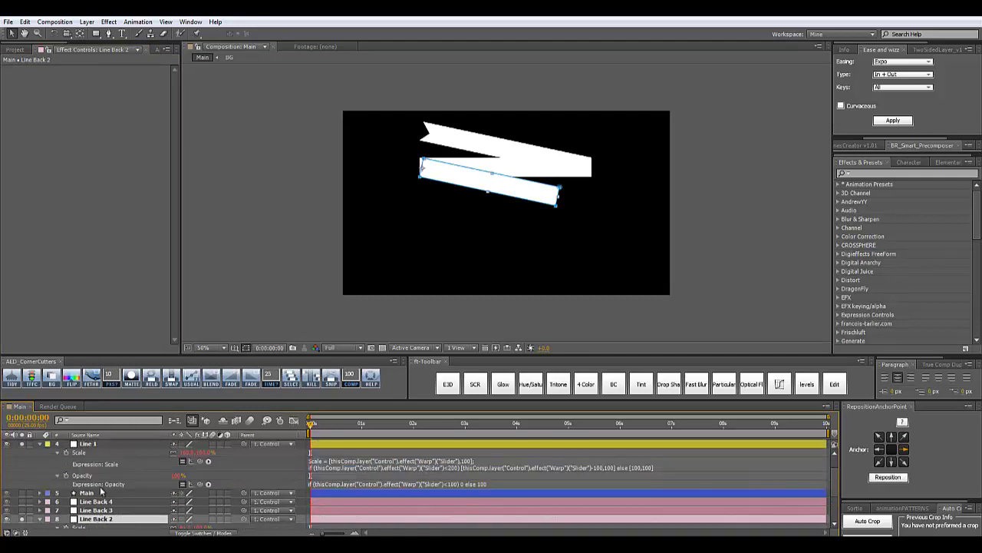
scroll(100, 493, down, 1)
click(339, 509)
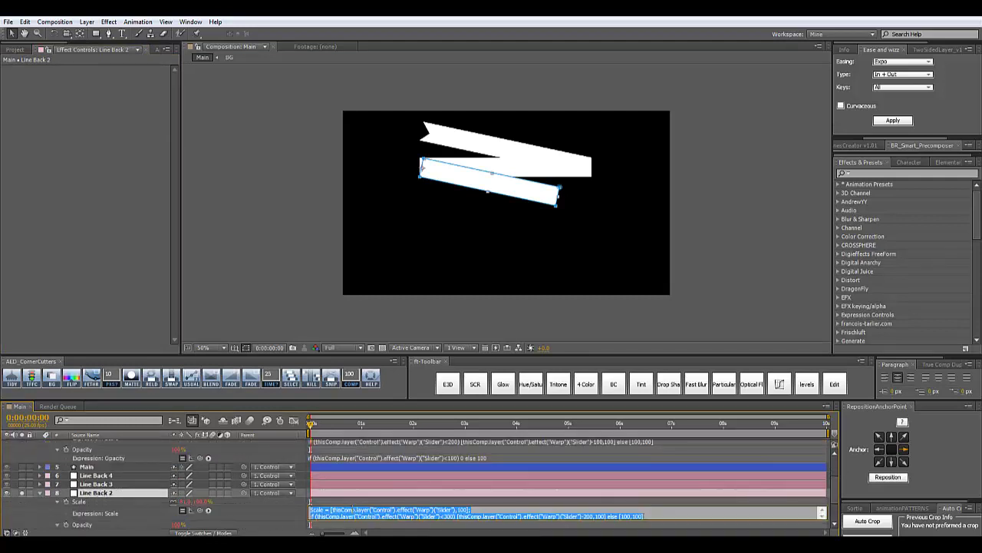
scroll(98, 487, up, 2)
Step: Add the copied expression to Line 2's Scale, changing the condition to <400 and the slider offset to -300
click(99, 461)
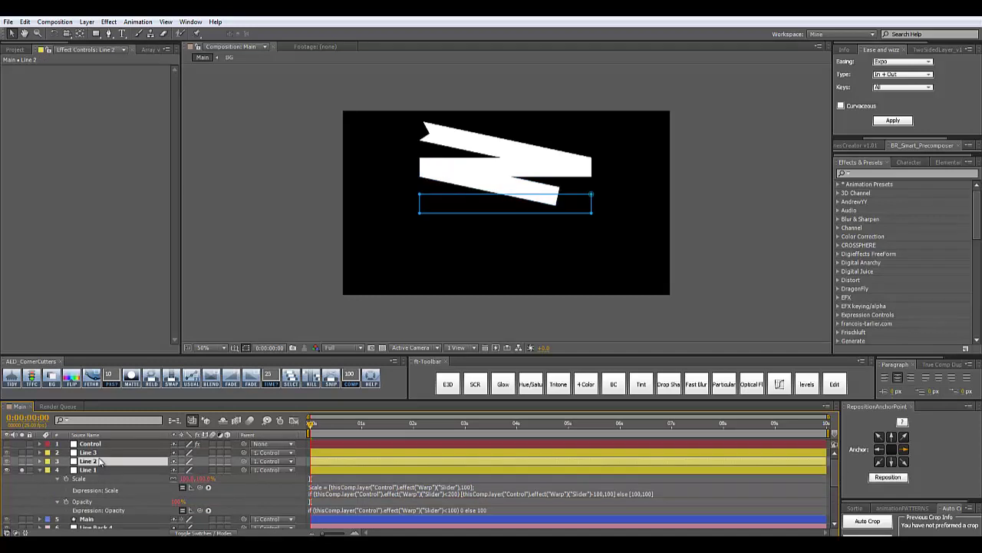
key(s)
alt+click(66, 469)
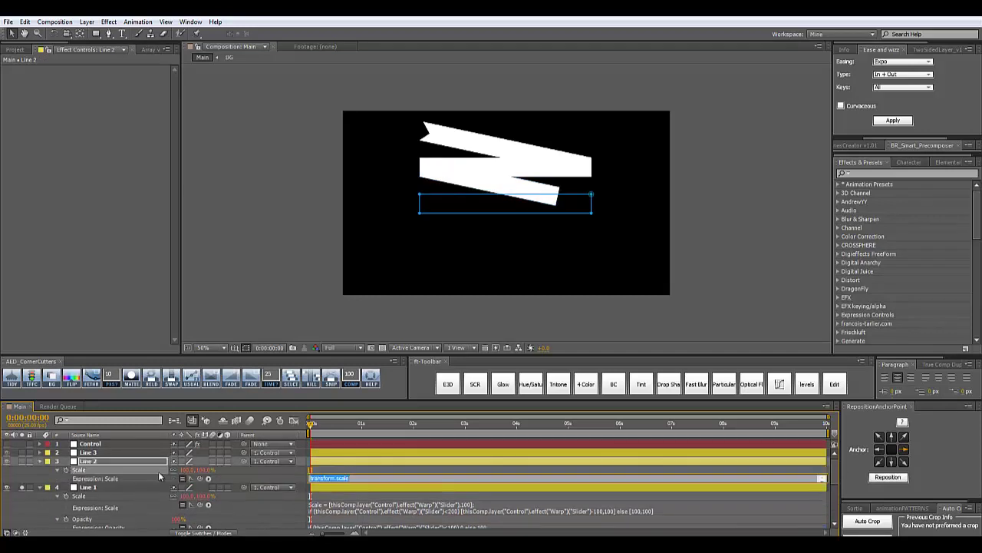
text(if (thisComp.layer("Control").effect("Warp")("Slider")<300) [thisComp.layer("Control").effect("Warp")("Slider")-200,100] else [100,100])
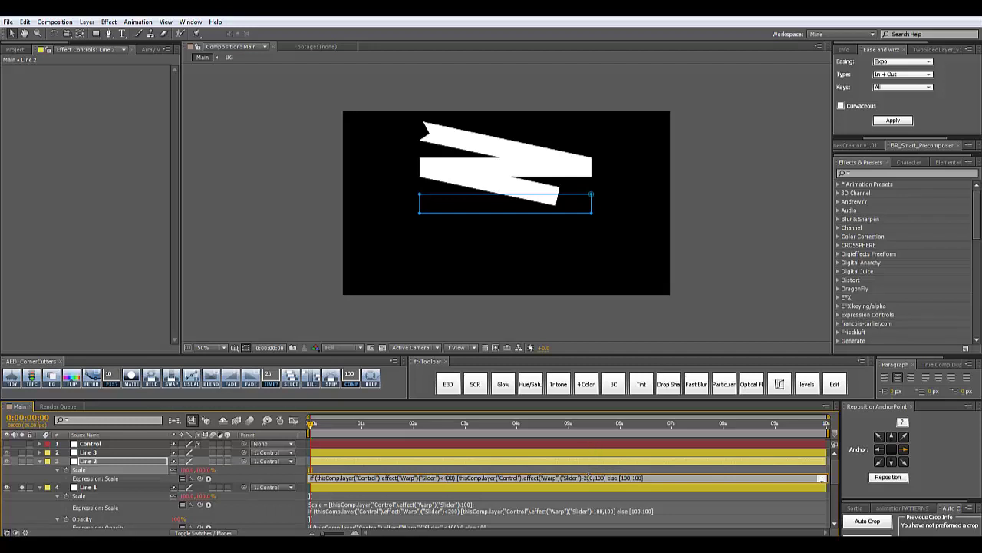
key(BackSpace)
text(3)
click(119, 463)
Step: Give Line 2's Opacity an expression returning 0 if Control's Warp slider is <300, else 100
key(t)
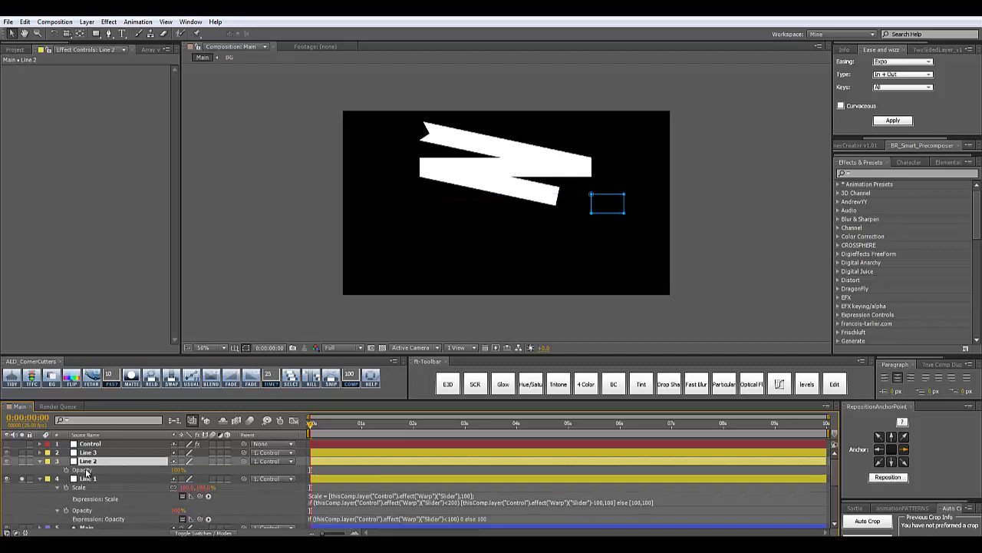
alt+click(66, 470)
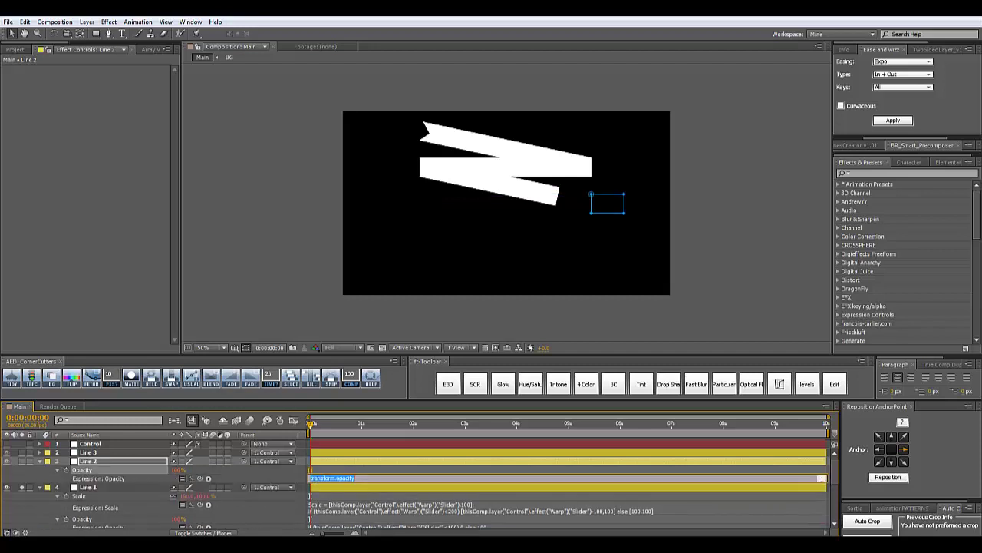
scroll(413, 519, down, 3)
scroll(413, 519, up, 3)
click(258, 485)
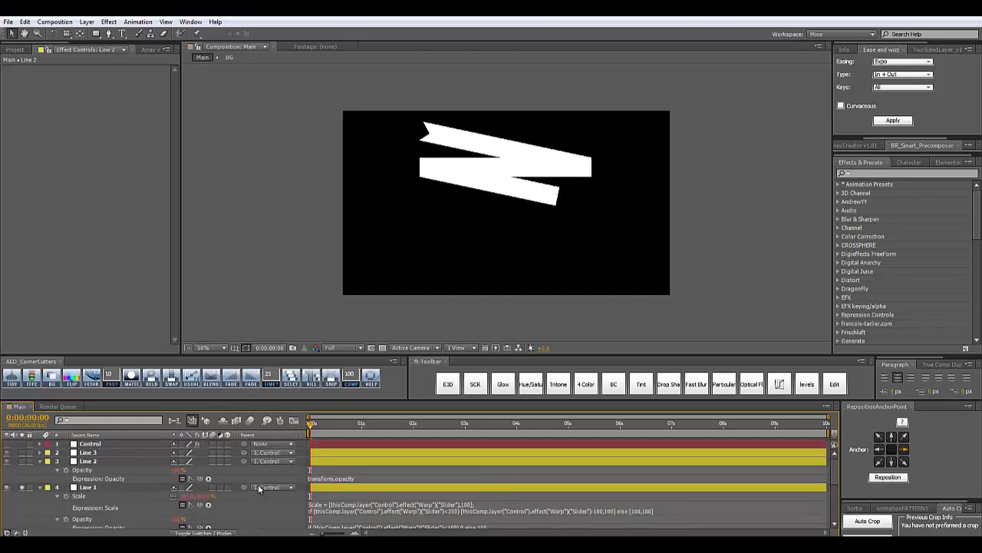
click(342, 479)
text(if (thisComp.layer("Control").effect("Warp")("Slider")<200) 0 else 100)
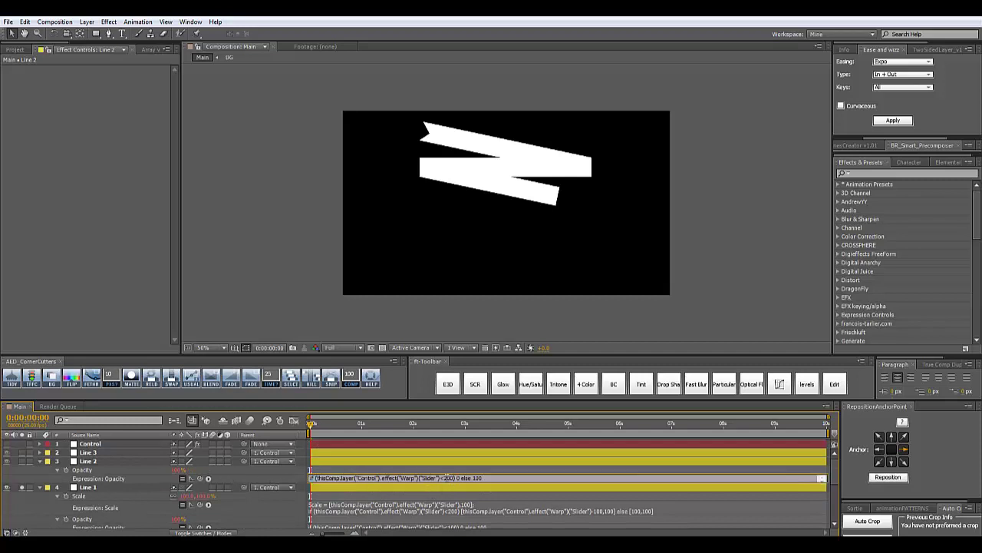
key(BackSpace)
text(0)
click(291, 471)
Step: Solo Line 2 and test its unfolding with Control's Warp slider, ending at 371
click(130, 445)
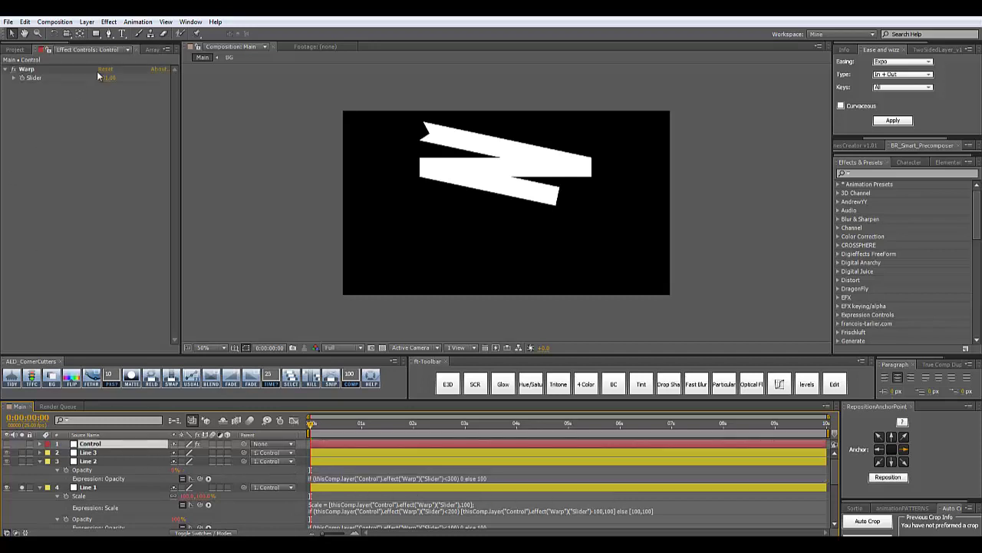
click(113, 85)
drag(115, 78, 135, 83)
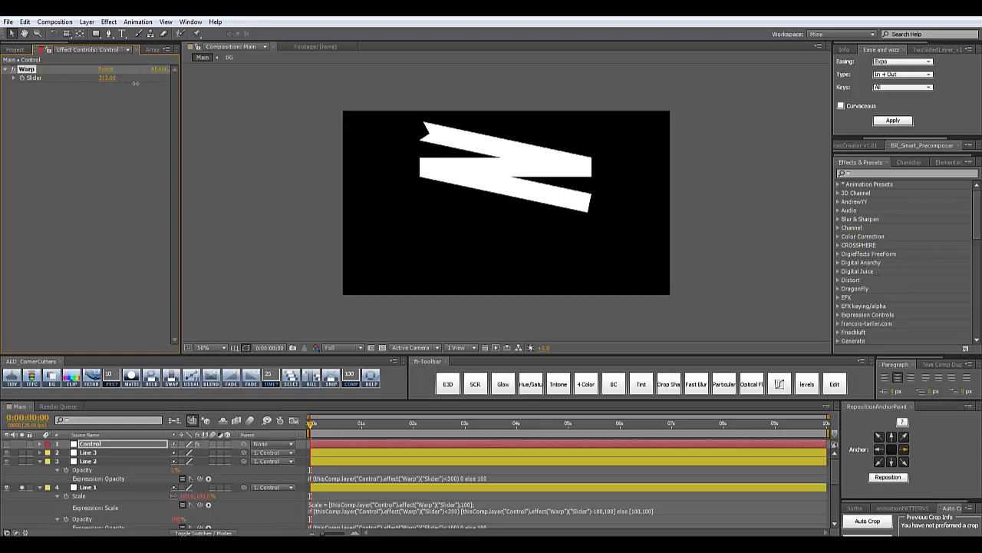
click(102, 461)
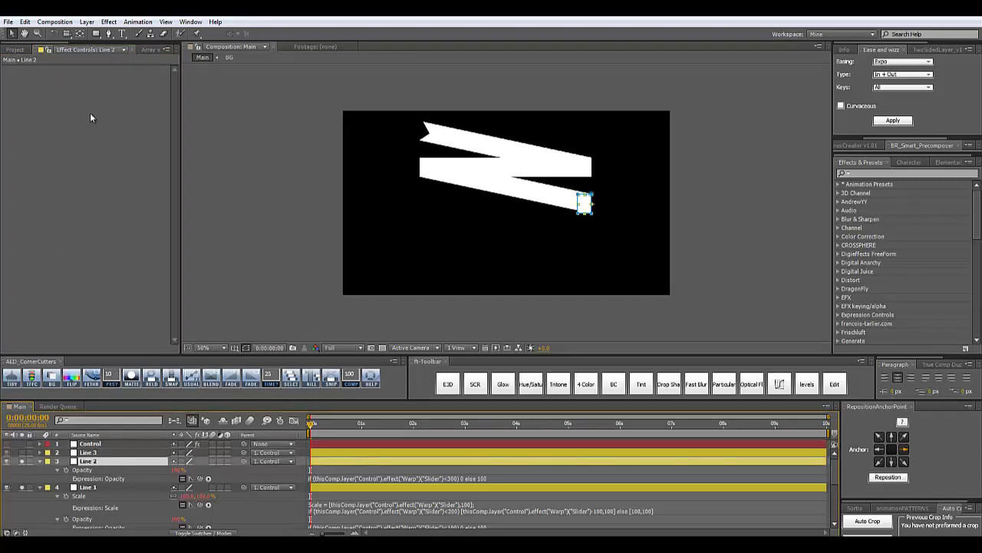
click(99, 444)
drag(110, 80, 179, 116)
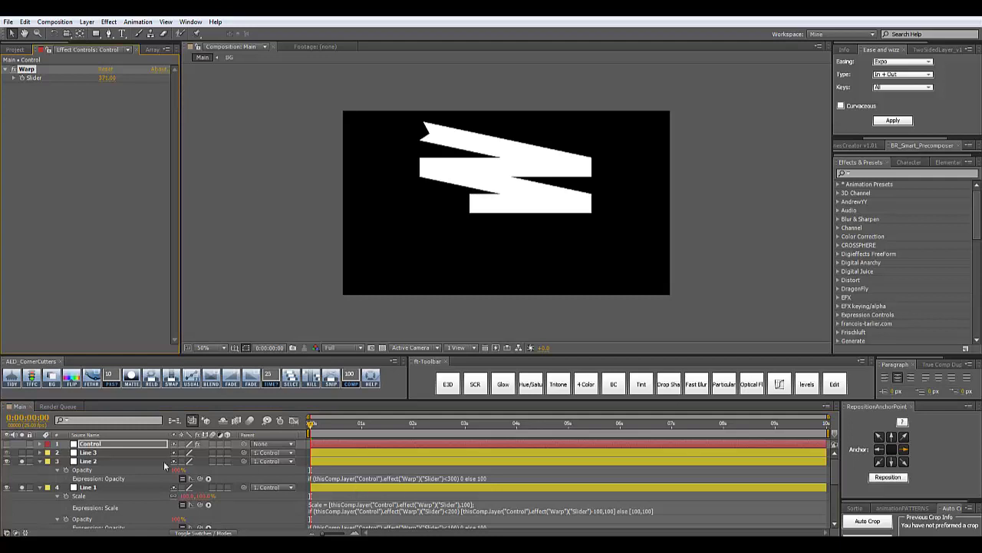
Step: Solo Line Back 3 and reveal its Scale to enable an expression on it
scroll(90, 461, down, 2)
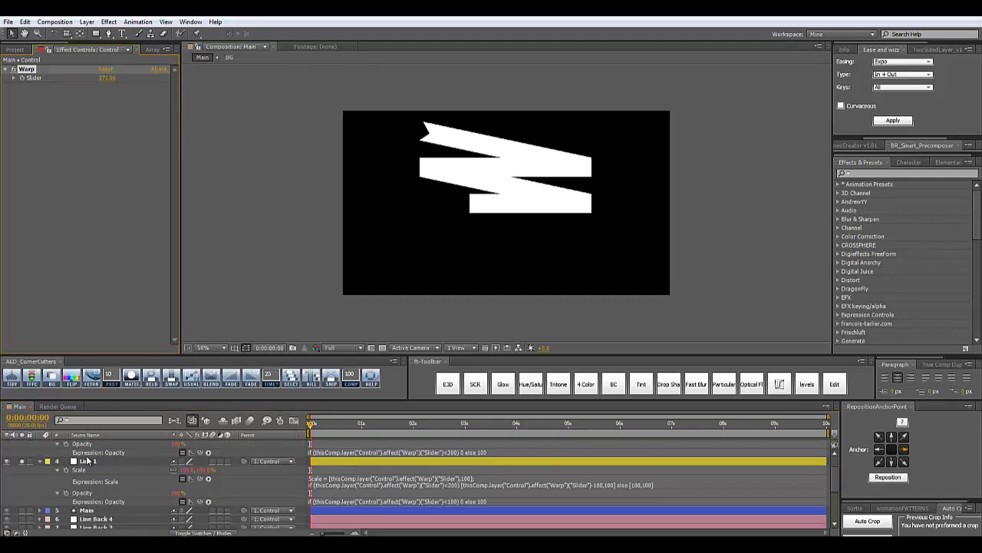
scroll(115, 510, down, 3)
click(111, 502)
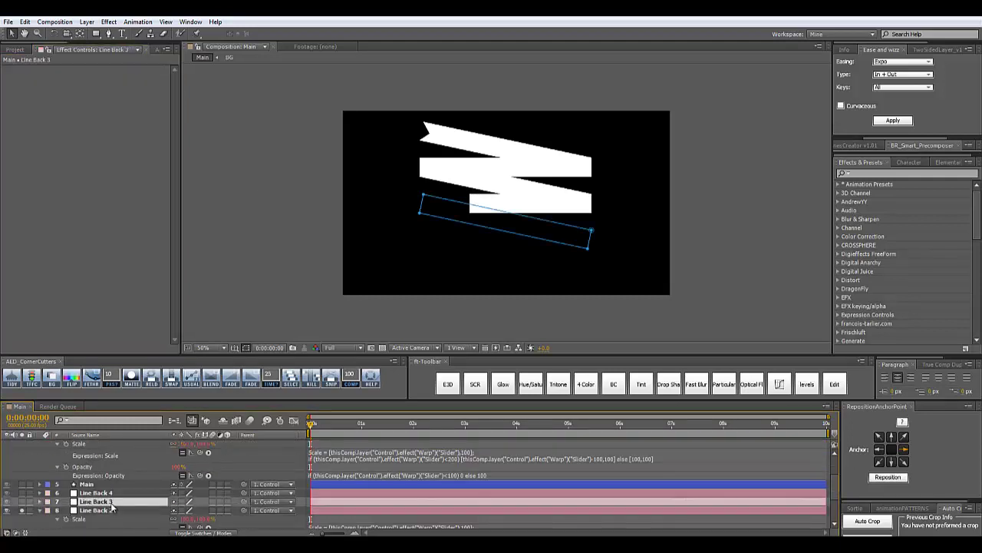
click(21, 502)
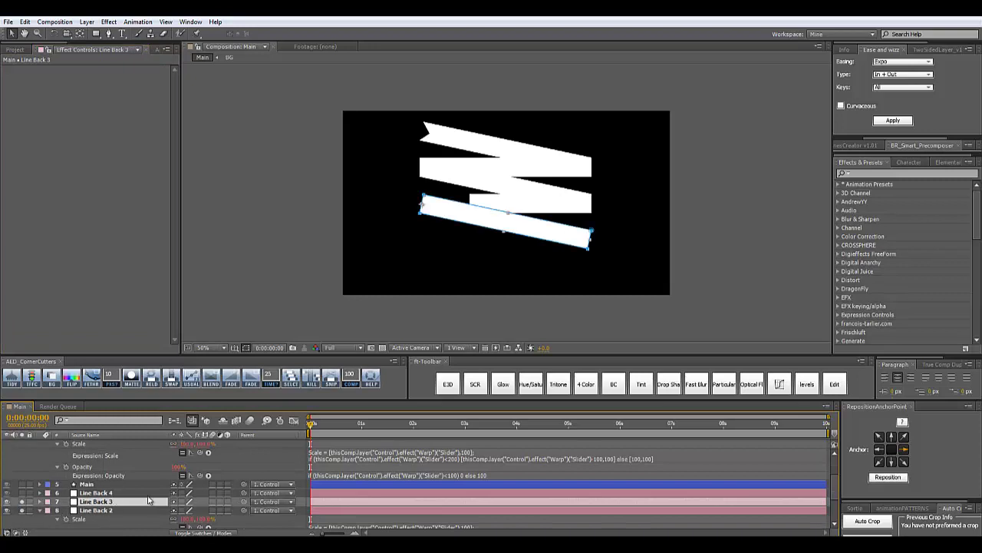
key(s)
scroll(152, 494, down, 2)
scroll(152, 494, up, 1)
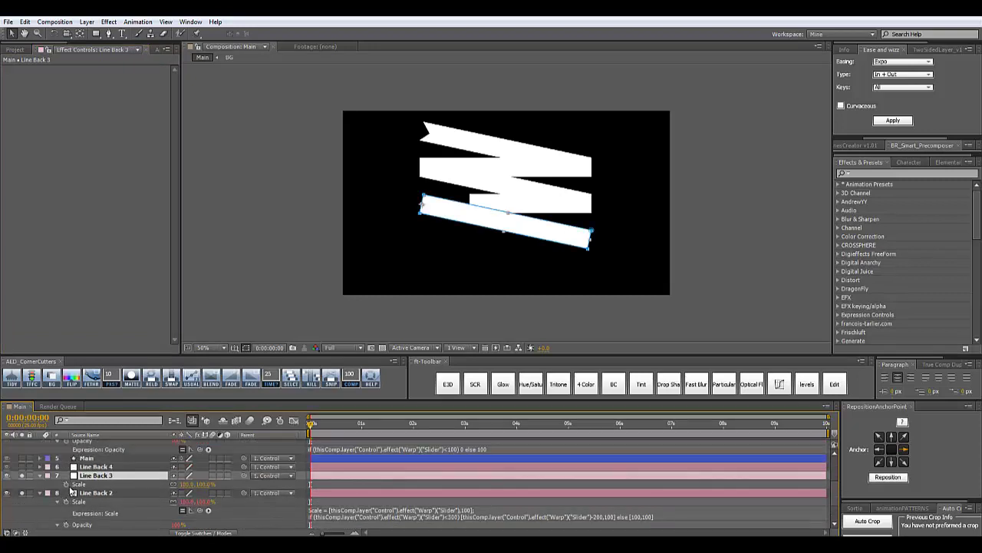
Step: Reveal Line 2's Scale expression and copy it in full
scroll(294, 489, up, 4)
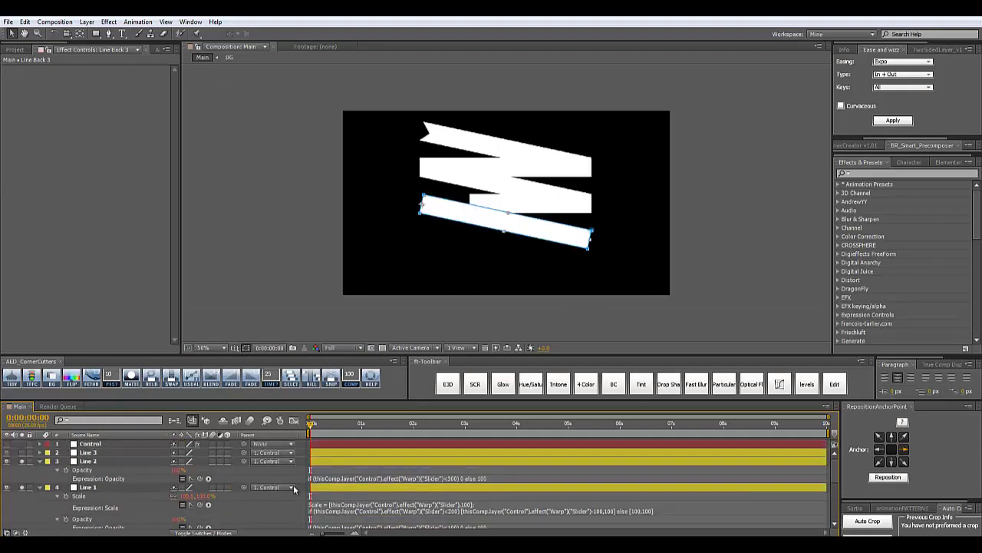
click(168, 460)
key(s)
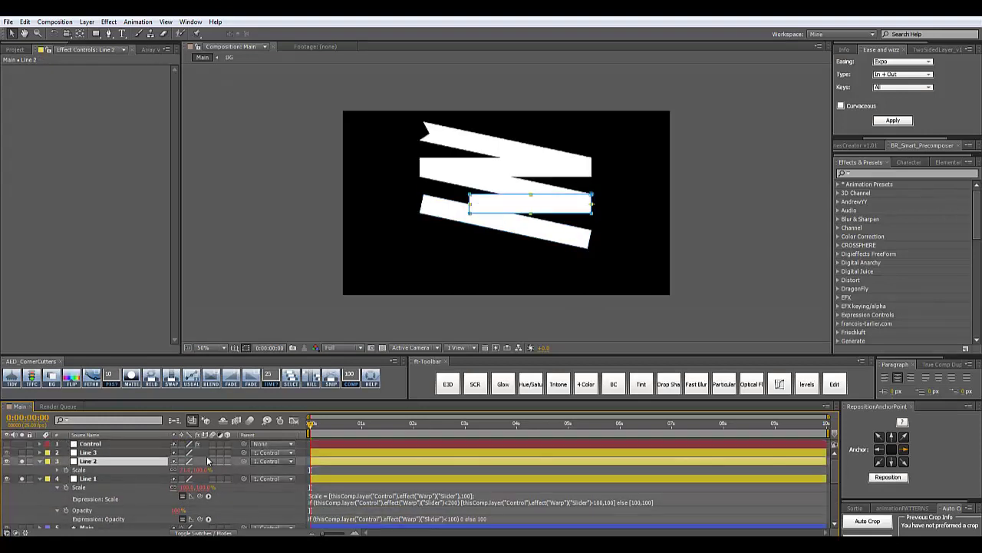
click(53, 472)
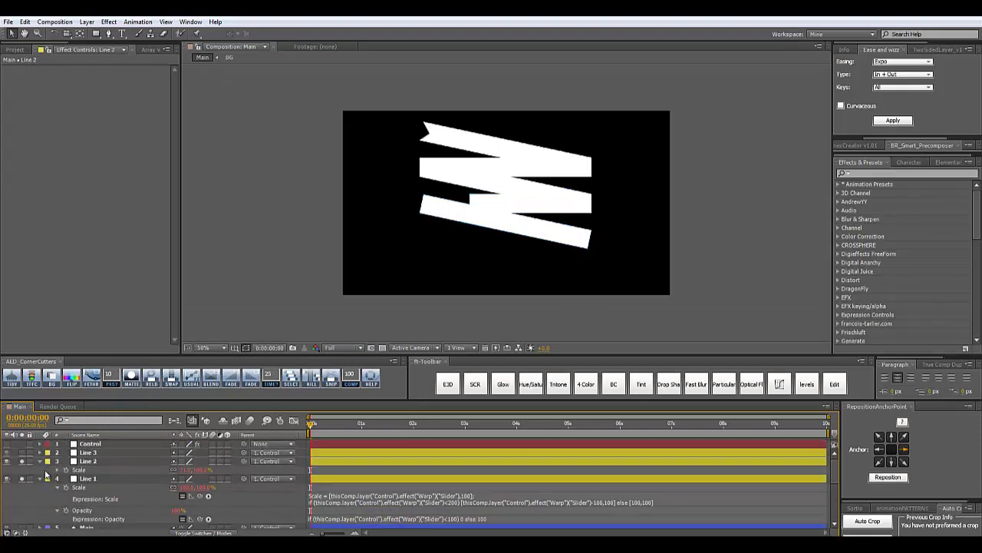
click(57, 470)
click(396, 480)
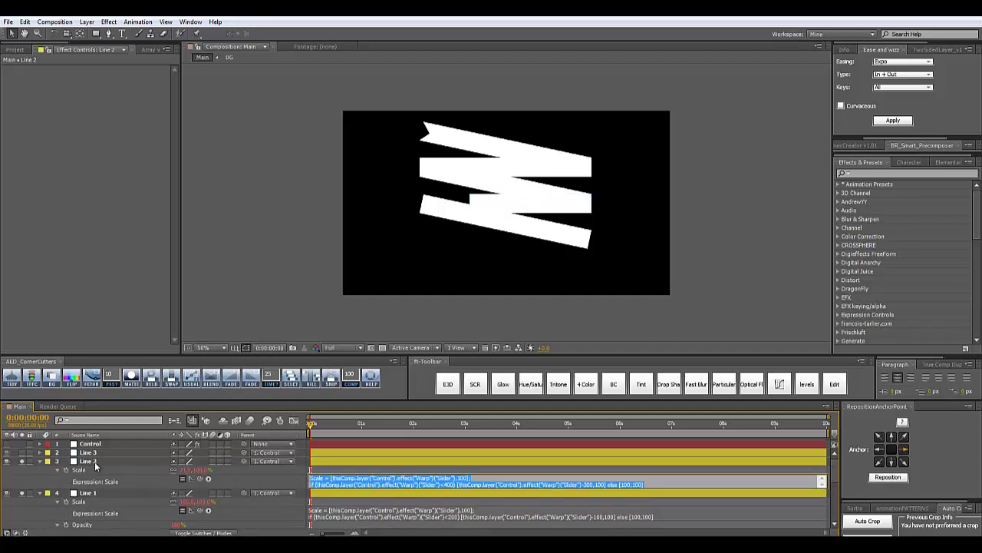
Step: Paste the copied expression onto Line Back 3's Scale, changing the condition to <500 and the slider offset to -400
scroll(250, 475, down, 3)
scroll(95, 478, down, 1)
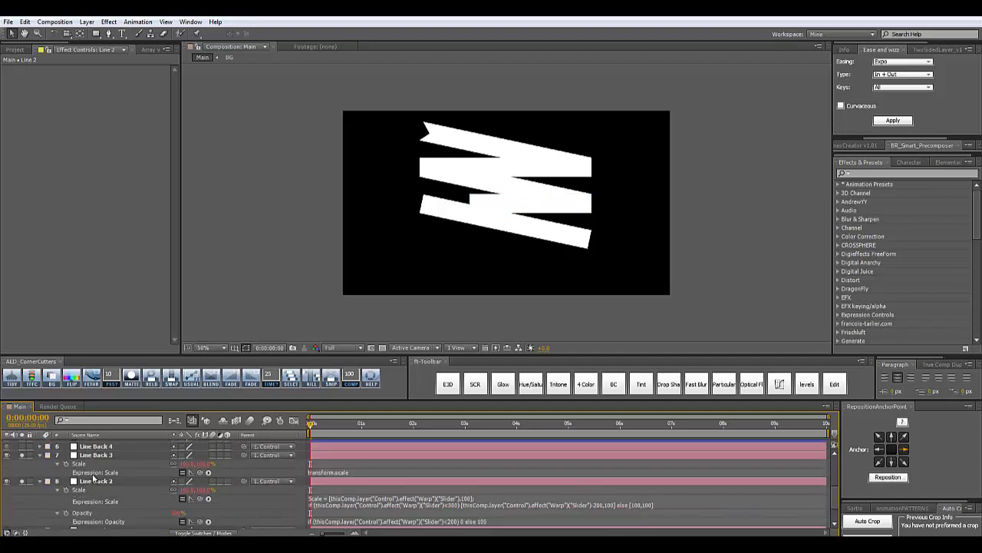
scroll(96, 478, up, 1)
click(330, 499)
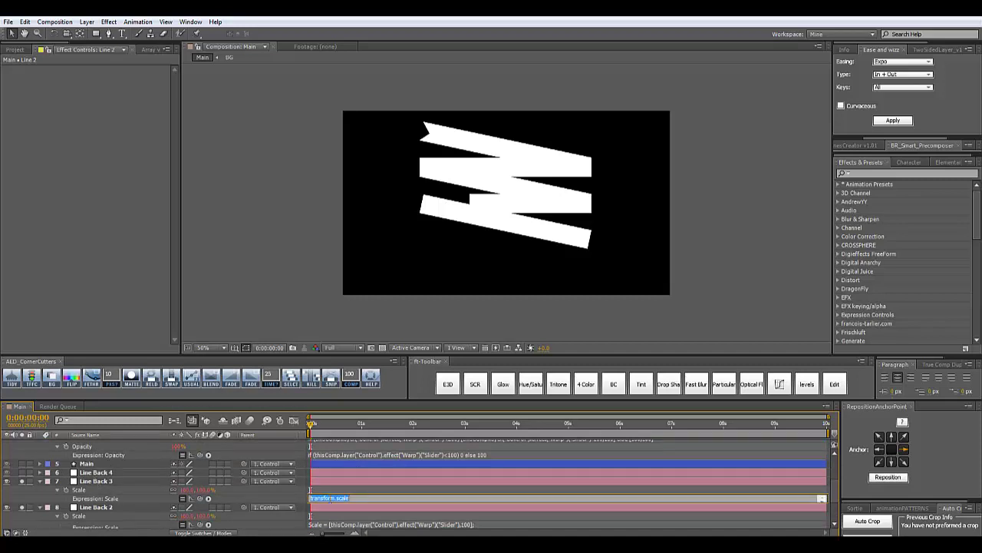
text(if (thisComp.layer("Control").effect("Warp")("Slider")<400) [thisComp.layer("Control").effect("Warp")("Slider")-300,100] else [100,100])
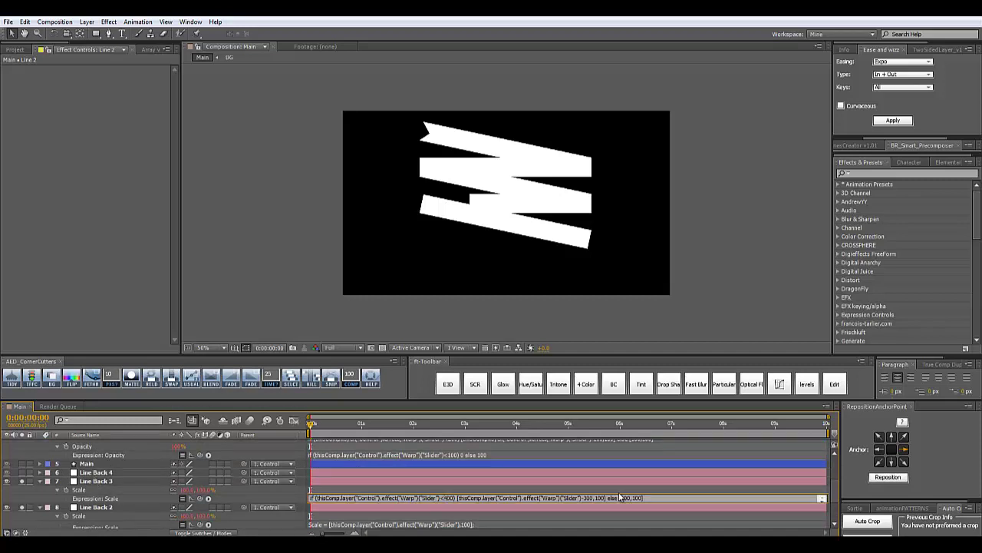
key(BackSpace)
text(5)
key(shift+Right)
text(4)
click(264, 493)
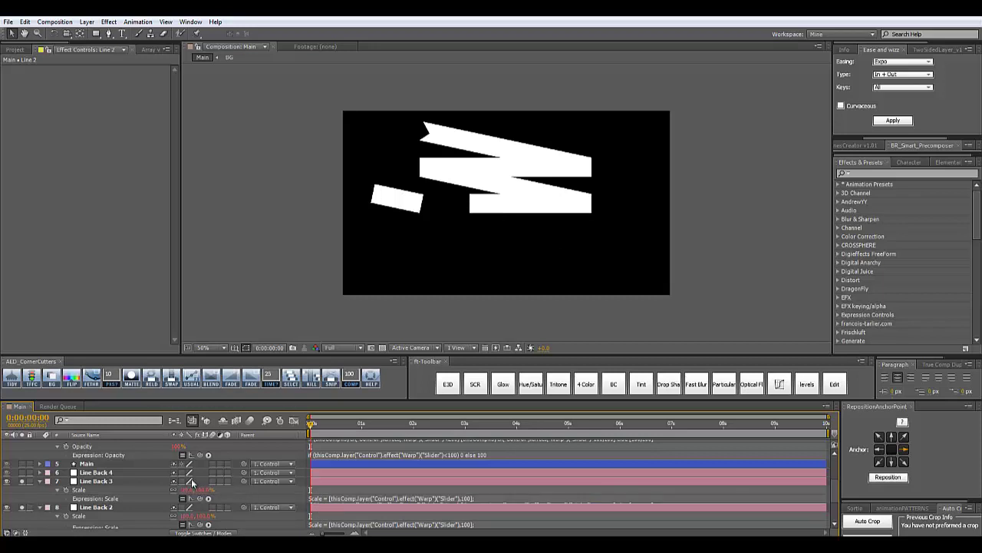
Step: Select Line 2 and reveal its Opacity property
scroll(148, 475, up, 5)
click(108, 460)
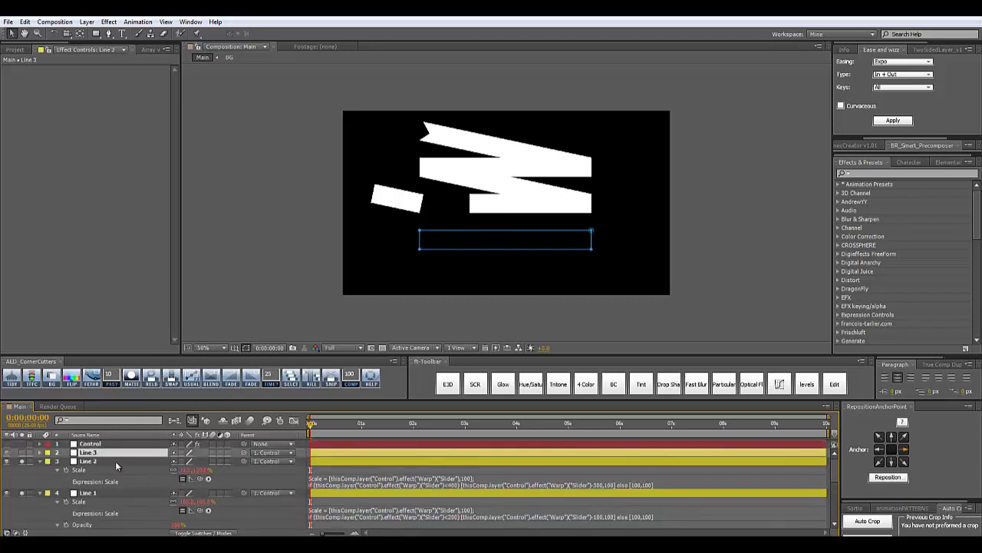
key(t)
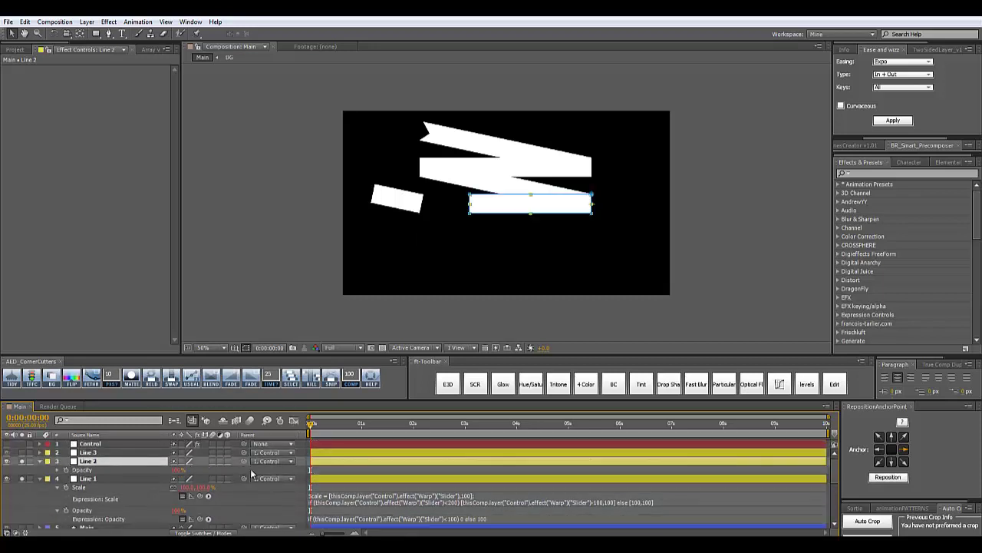
Step: Copy Line 2's opacity expression onto the Opacity of Line Back 3 and set its Warp slider threshold to 400
click(57, 470)
click(332, 479)
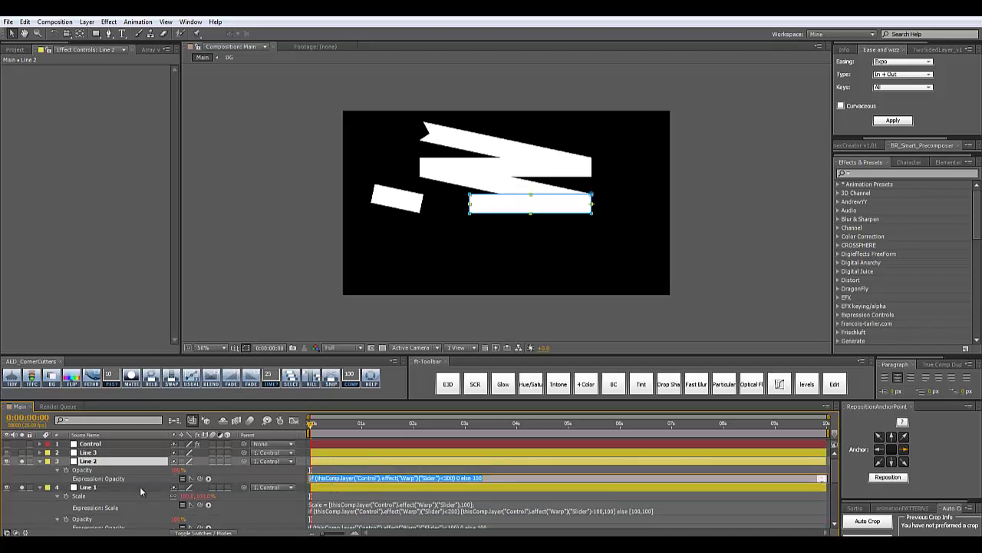
scroll(140, 486, down, 4)
click(106, 476)
key(t)
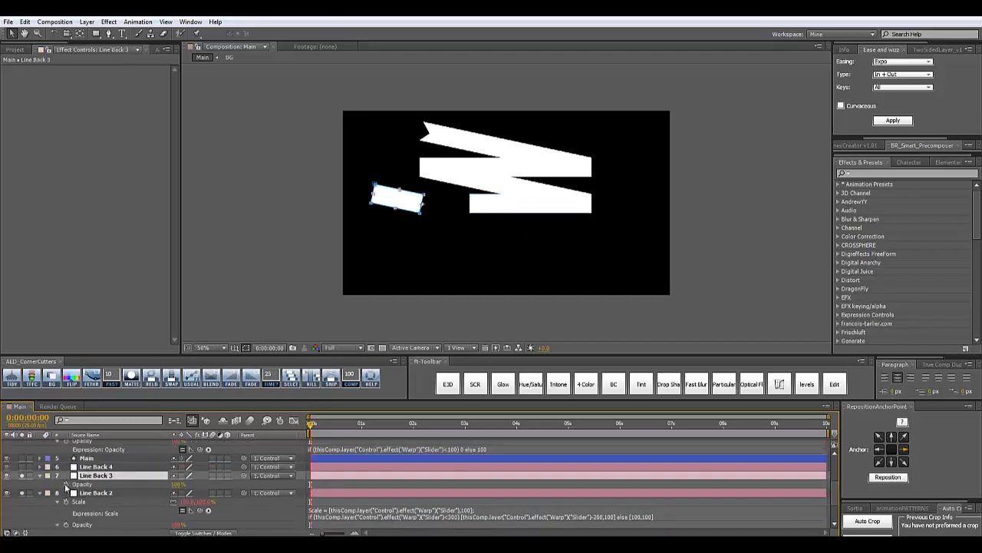
alt+click(66, 484)
text(if (thisComp.layer("Control").effect("Warp")("Slider")<330) 0 else 100)
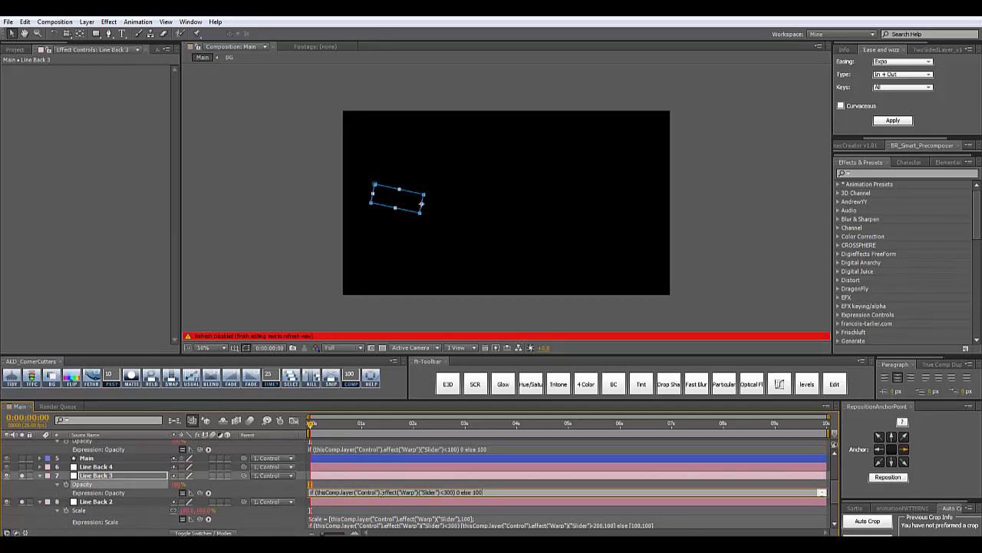
click(448, 492)
key(BackSpace)
text(4)
click(453, 484)
Step: Raise the Control layer's Warp slider to about 493 to test how the Line Back 3 strip draws on
scroll(52, 460, up, 4)
click(84, 443)
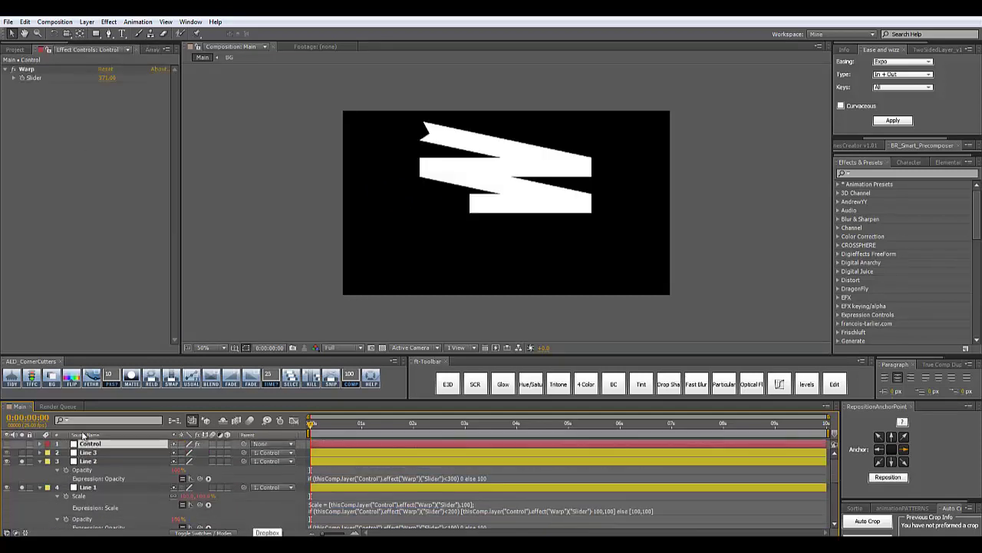
drag(127, 80, 171, 83)
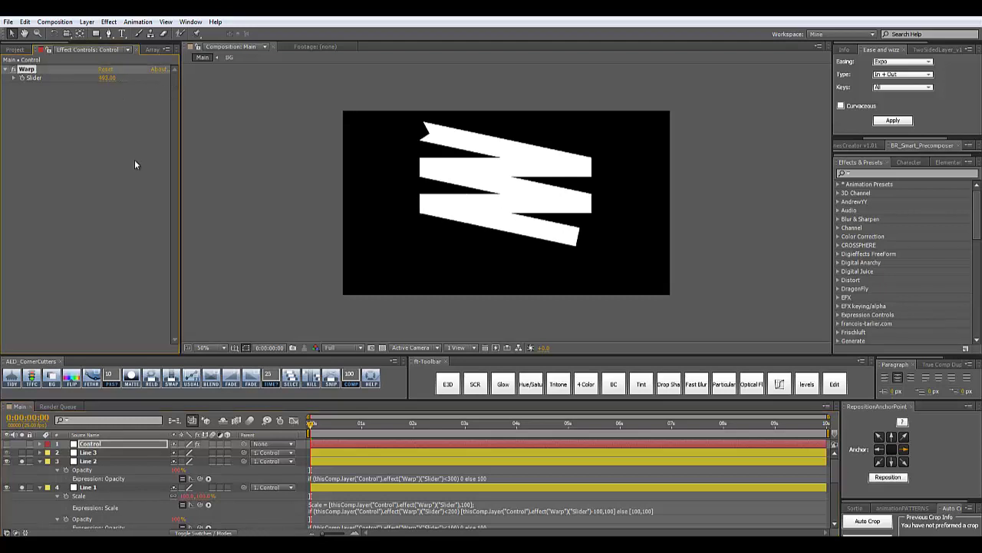
Step: Solo the Line 3 layer together with the other finished ribbon strips
scroll(99, 484, down, 2)
scroll(99, 483, up, 2)
click(111, 452)
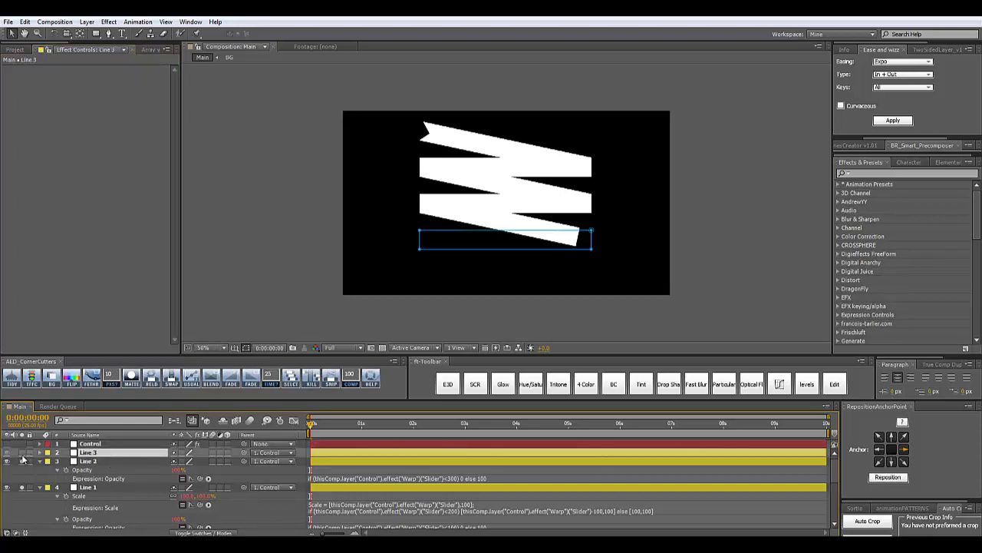
click(7, 452)
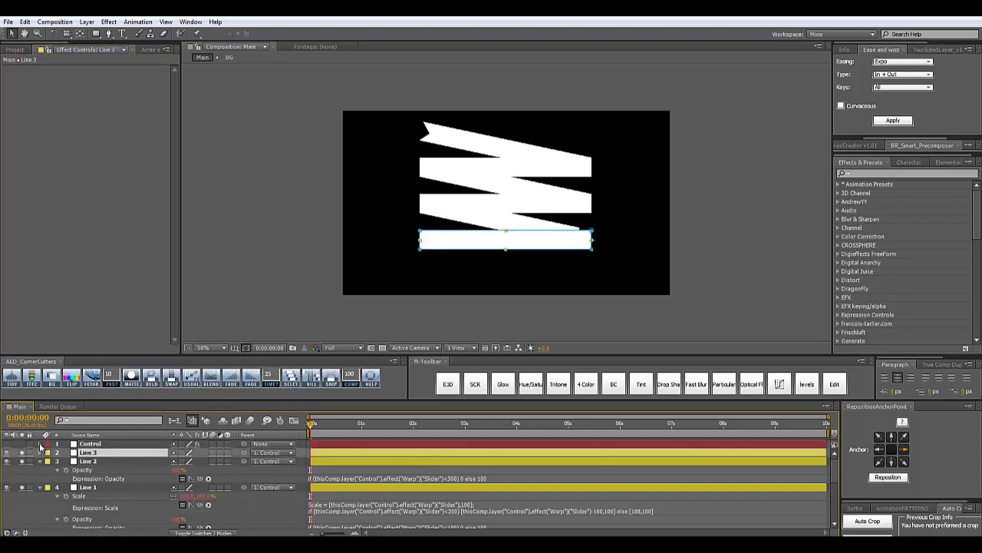
Step: Reveal the Scale property of Line 3 and enable an expression on it
key(s)
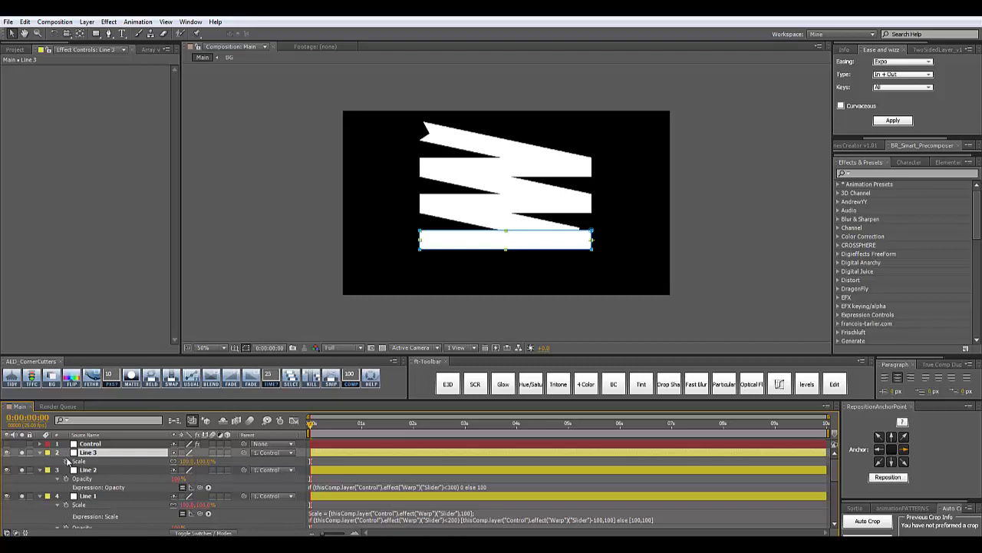
scroll(62, 459, down, 2)
scroll(129, 480, up, 2)
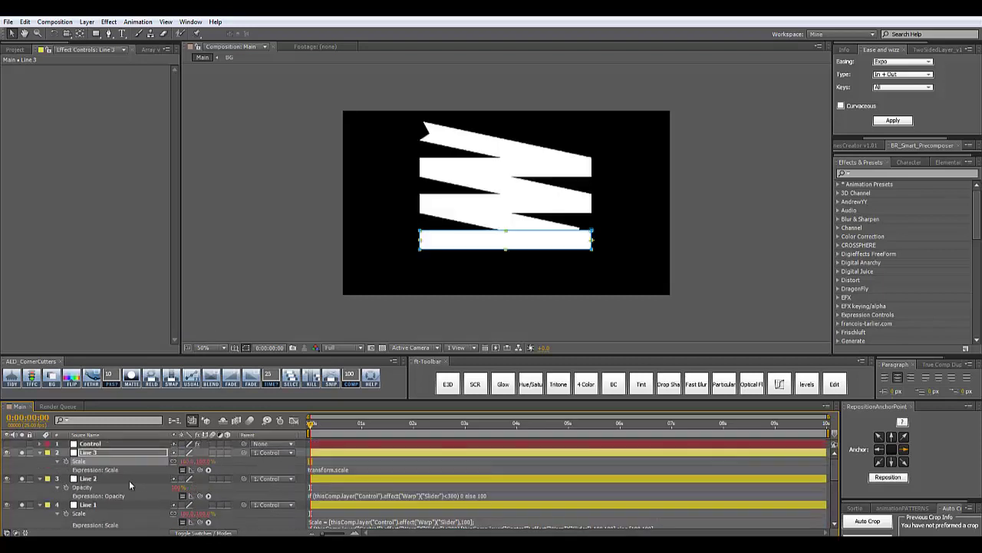
Step: Copy Line Back 3's scale expression onto the Scale of Line 3, changing its threshold to 600 and its offset to 500
scroll(119, 495, down, 2)
scroll(111, 510, down, 1)
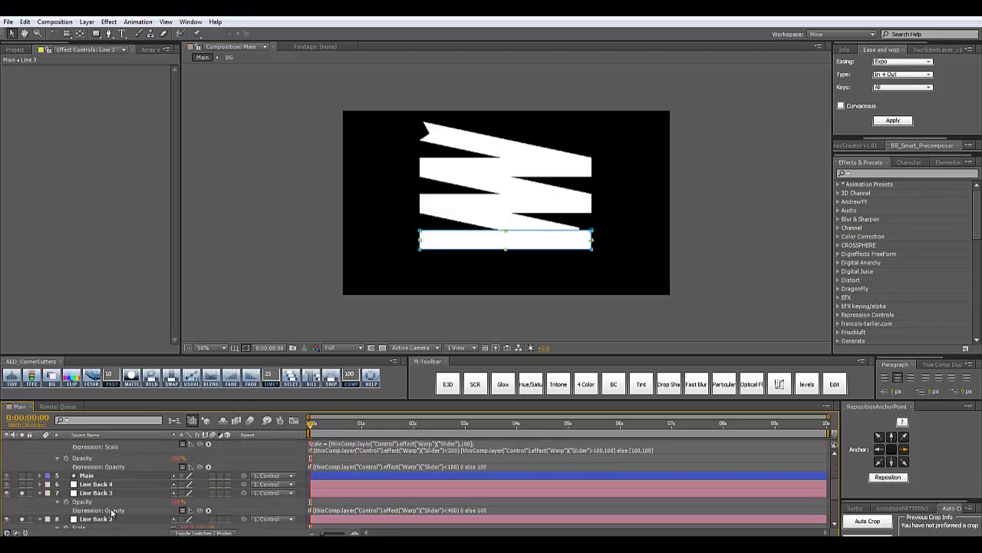
click(138, 494)
key(s)
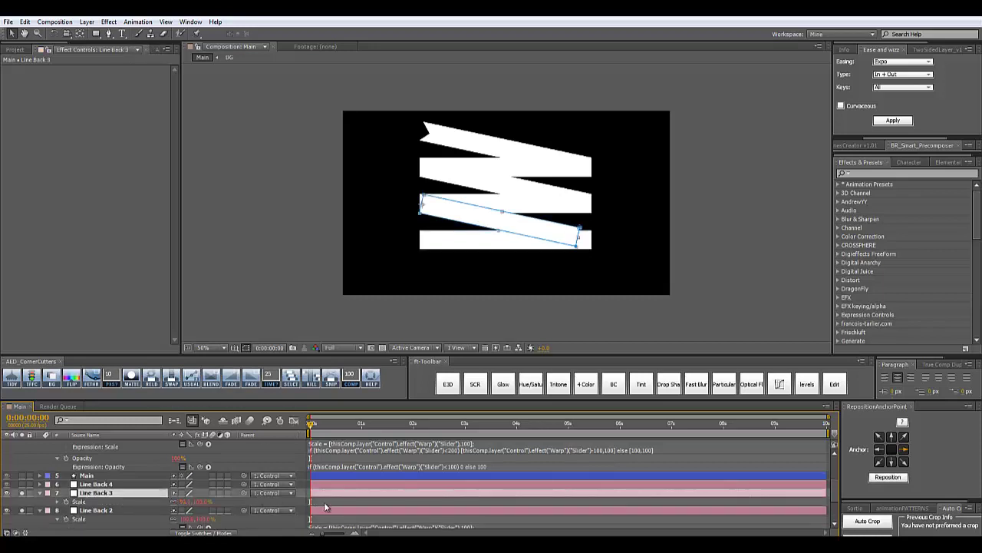
click(56, 502)
click(328, 511)
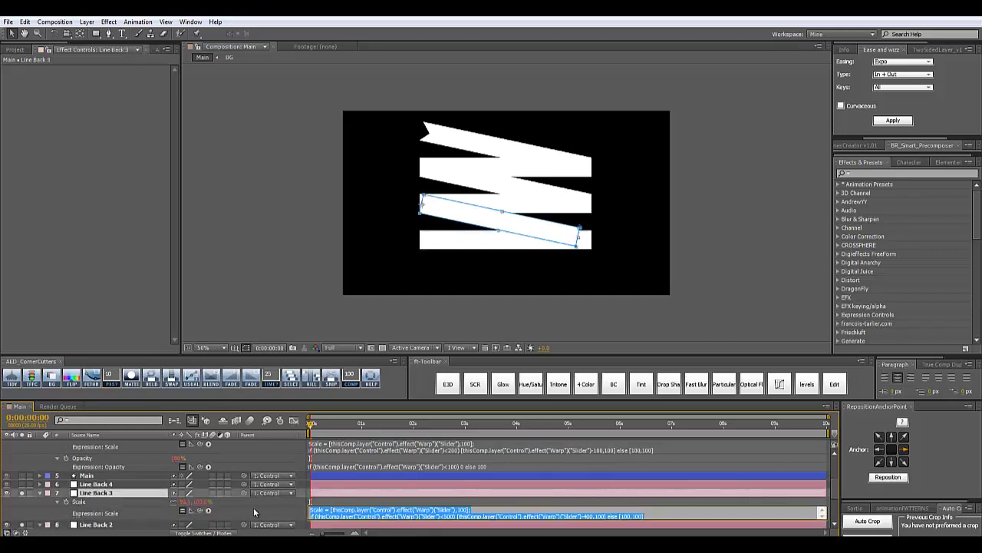
scroll(93, 466, up, 3)
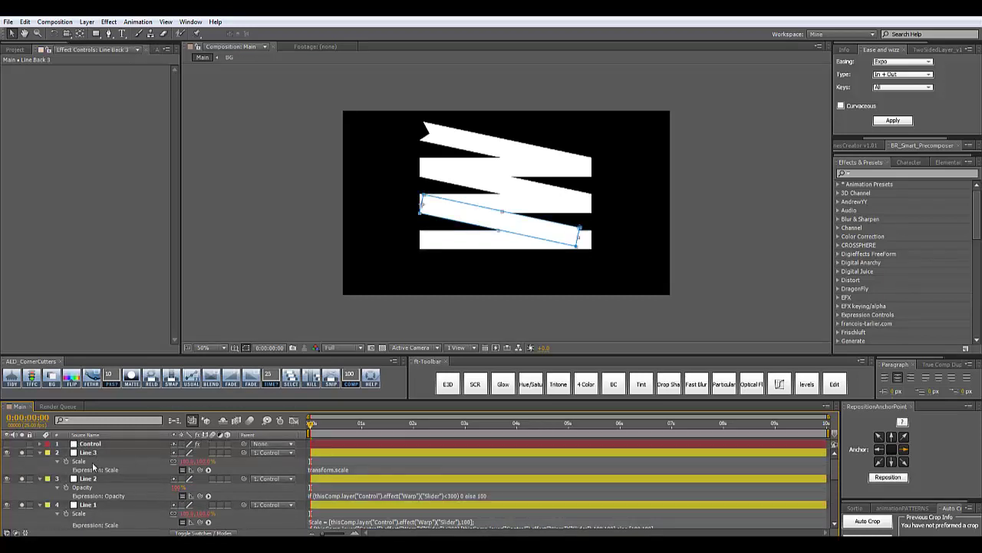
click(315, 469)
text(if (thisComp.layer("Control").effect("Warp")("Slider")<500) [thisComp.layer("Control").effect("Warp")("Slider")-400,100] else [100,100])
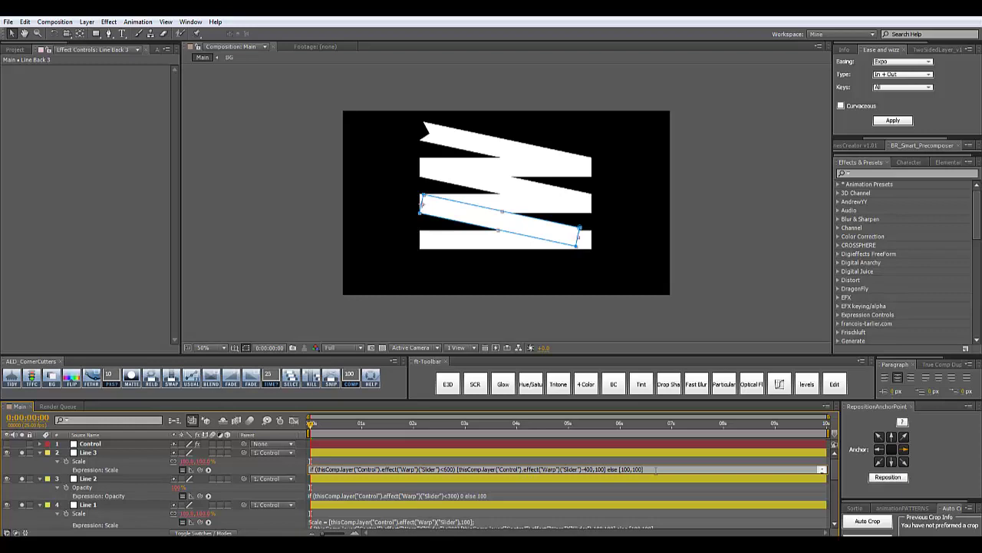
text(5)
Step: Give Line 3 an opacity expression that returns 0 while the Warp slider is below 500 and 100 otherwise
click(110, 453)
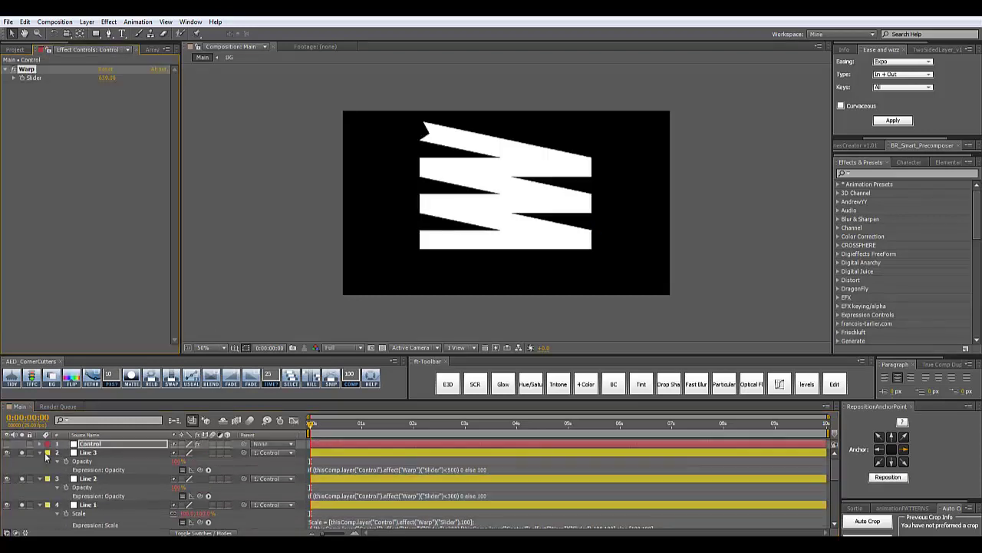
click(46, 455)
Step: Copy Line 3's scale expression onto the Scale property of Line Back 4
scroll(91, 494, down, 2)
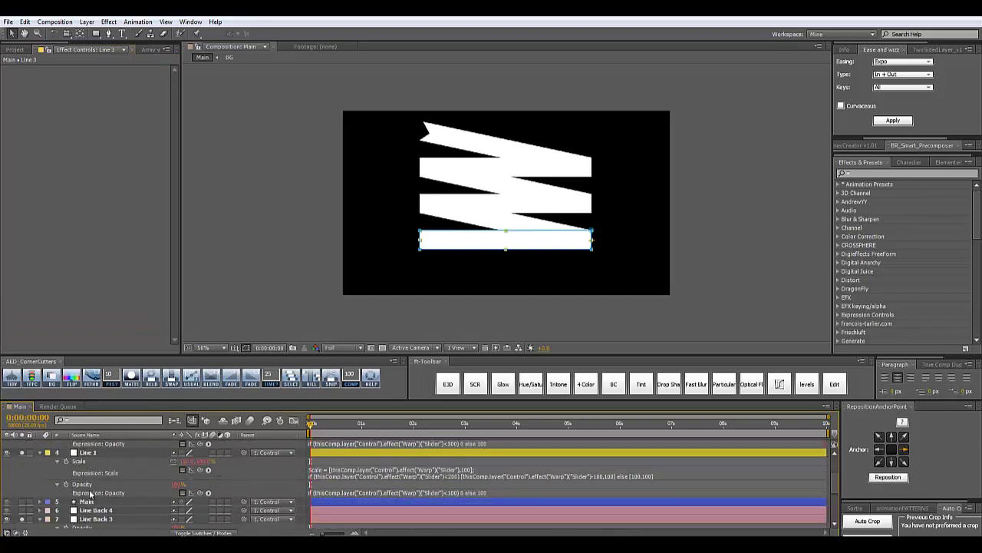
click(100, 511)
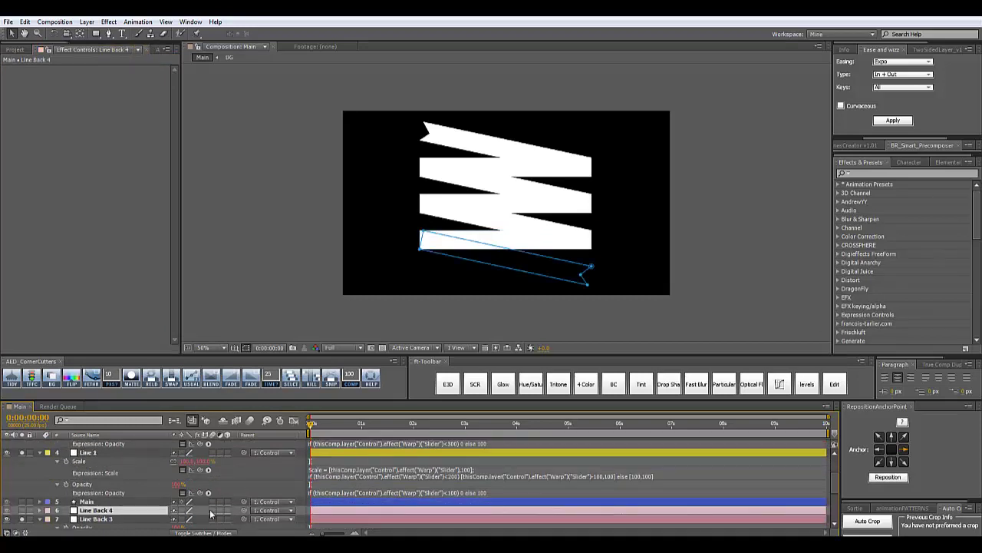
scroll(125, 471, up, 3)
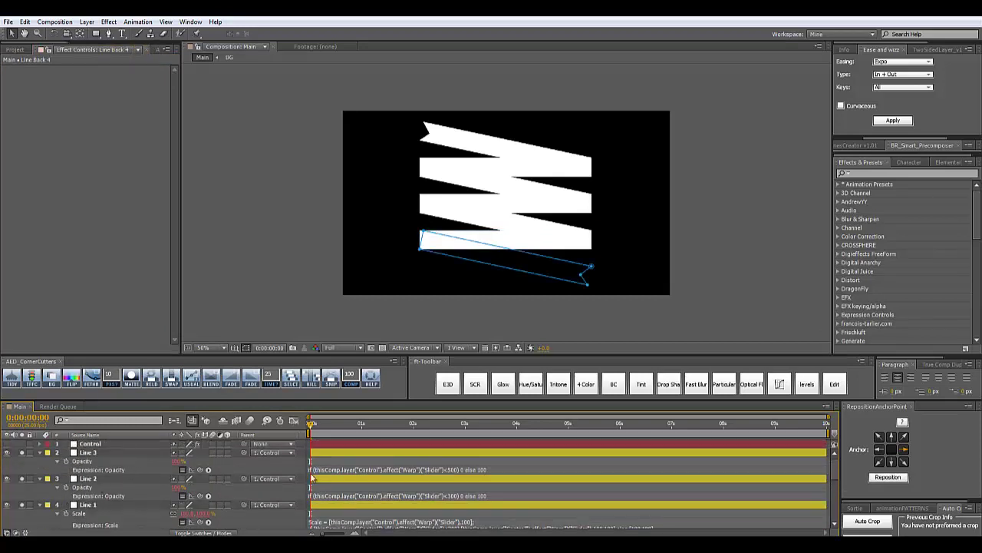
click(88, 453)
key(s)
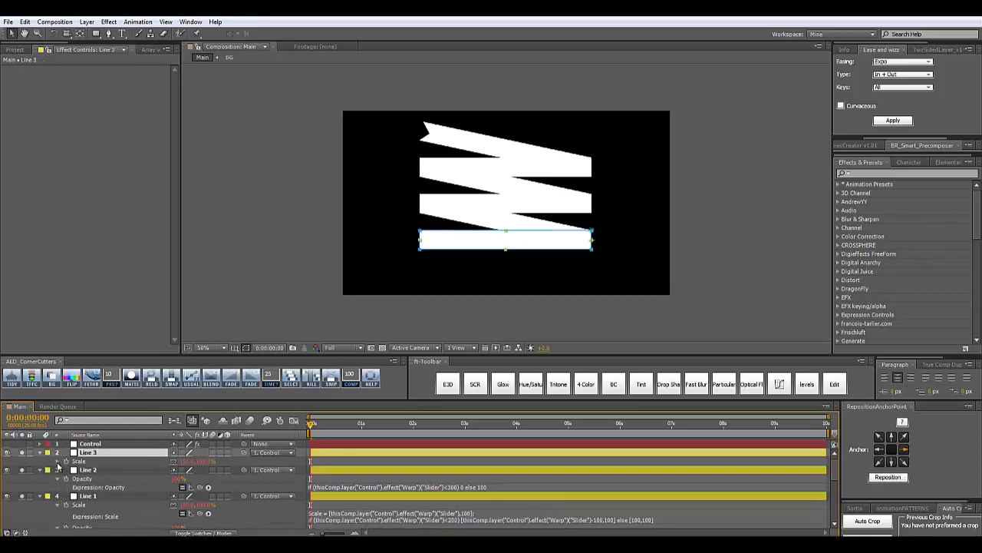
scroll(233, 514, down, 3)
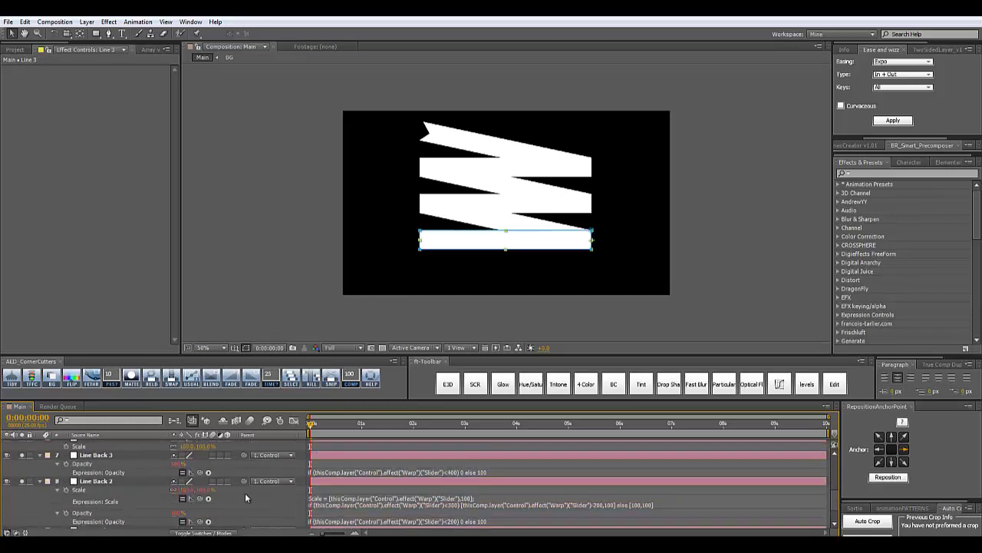
scroll(245, 493, up, 2)
scroll(233, 486, up, 1)
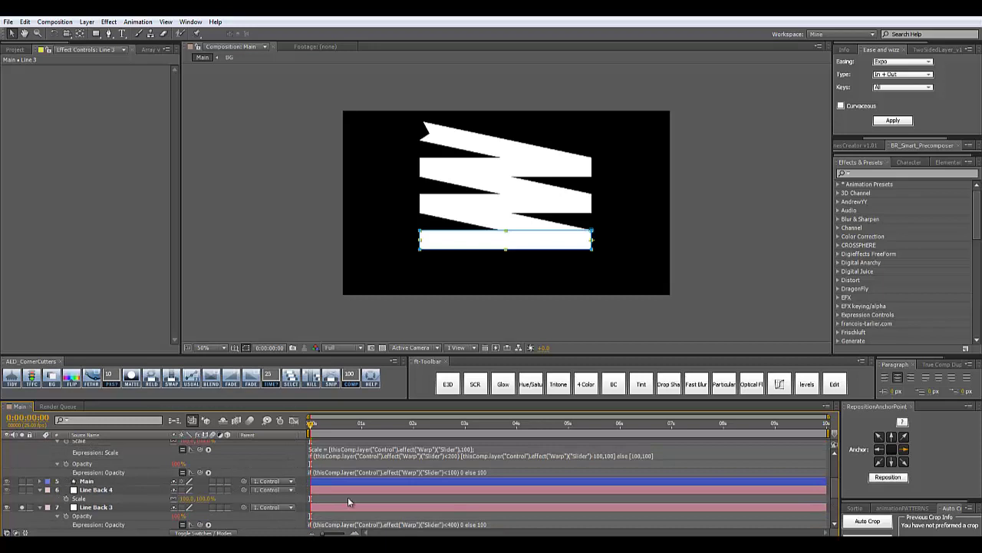
click(64, 497)
text(if (thisComp.layer("Control").effect("Warp")("Slider")<600) [thisComp.layer("Control").effect("Warp")("Slider")-500,100] else [100,100])
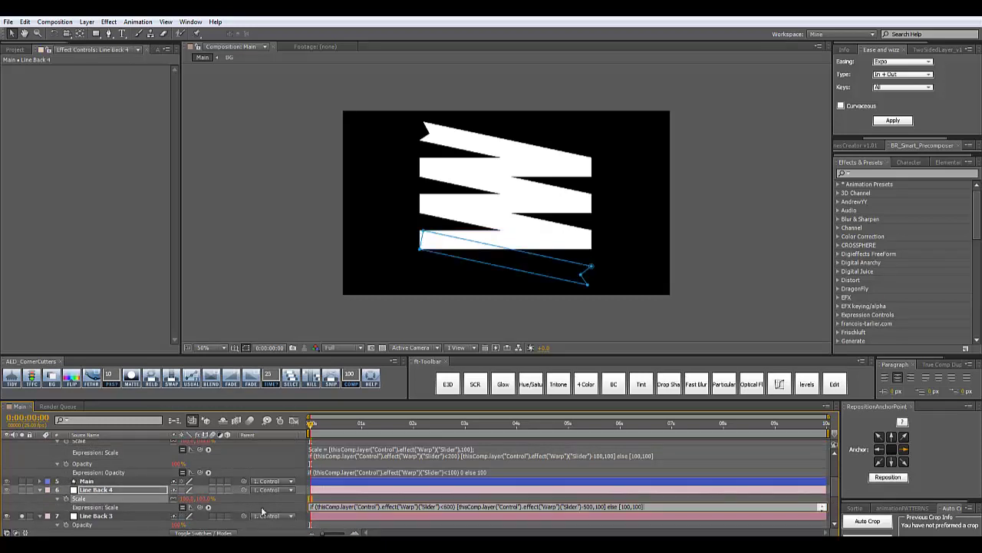
Step: Change the subtracted offset in Line Back 4's scale expression to 600
double_click(597, 504)
text(530)
key(BackSpace)
key(BackSpace)
key(BackSpace)
text(6003)
Step: Solo Line Back 4 with the other strips and collapse the revealed properties of all line layers
click(126, 495)
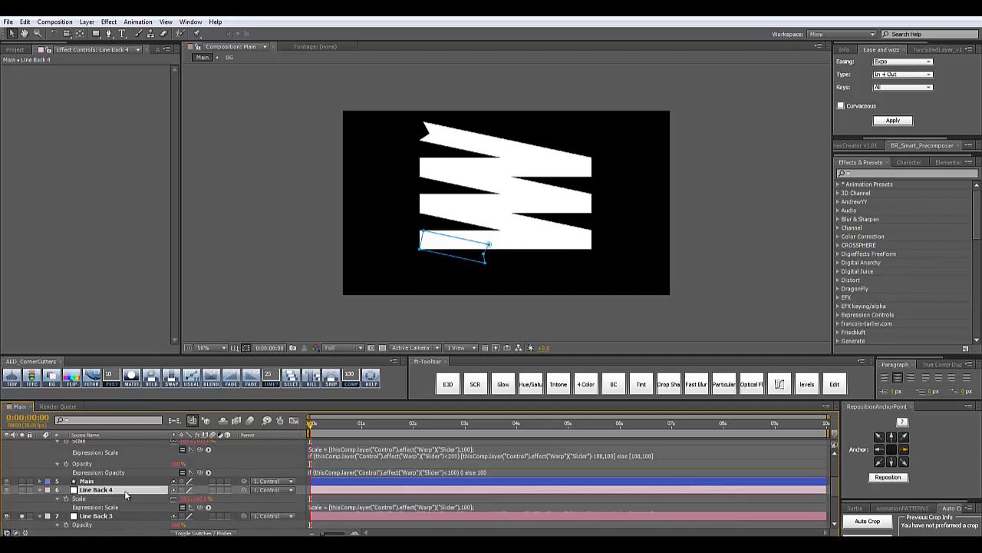
key(u)
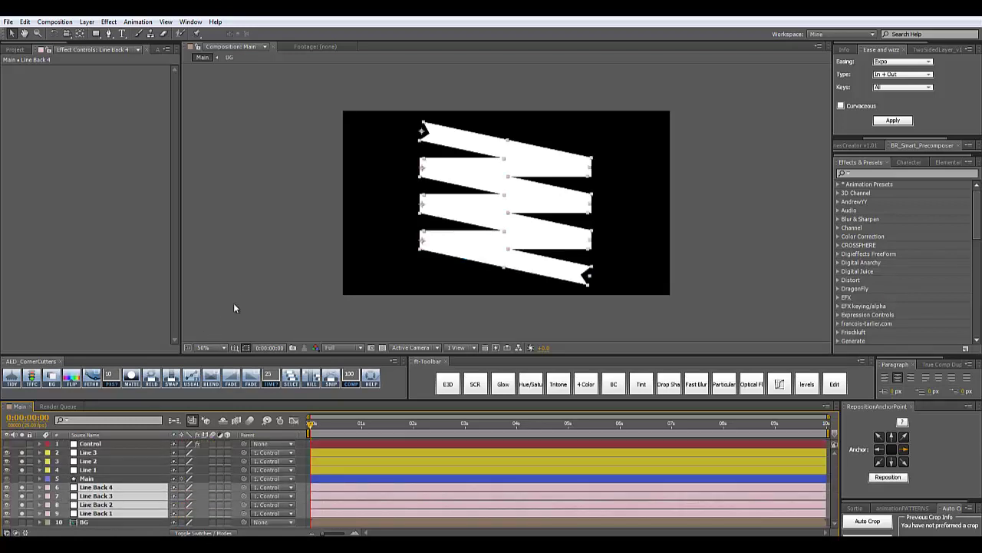
click(240, 316)
Step: Scrub the Control layer's Warp slider down and back up to preview the whole ribbon drawing on
click(88, 452)
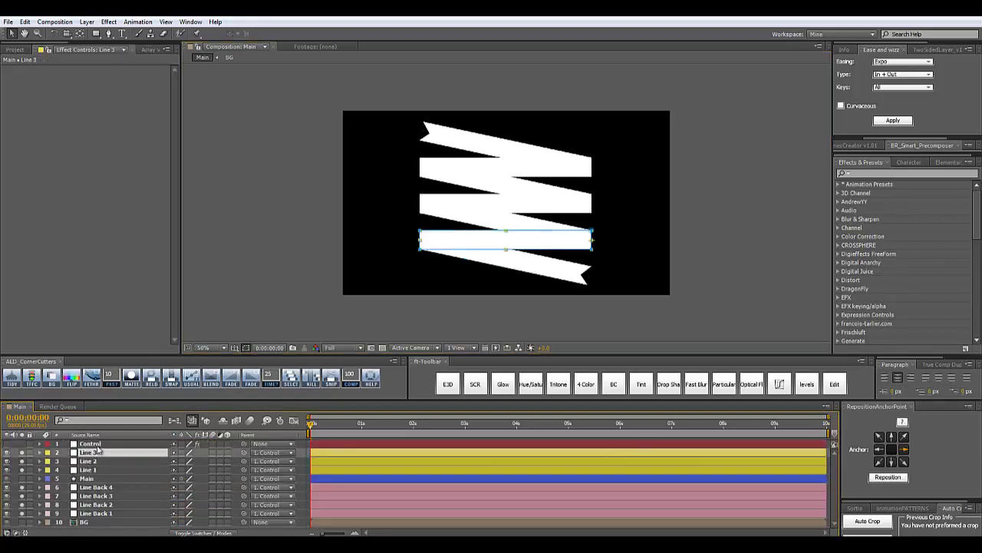
click(90, 444)
click(125, 85)
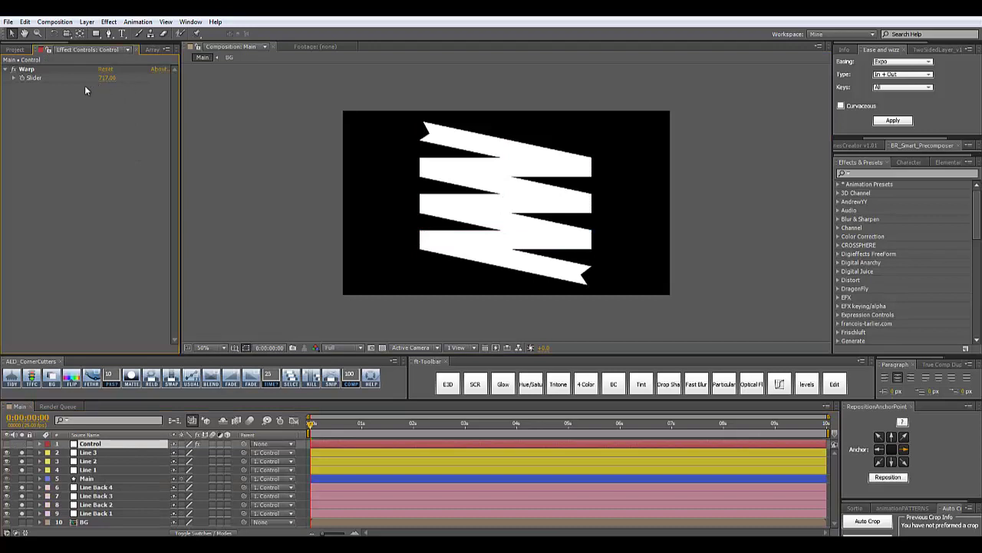
drag(107, 77, 2, 89)
drag(107, 79, 187, 112)
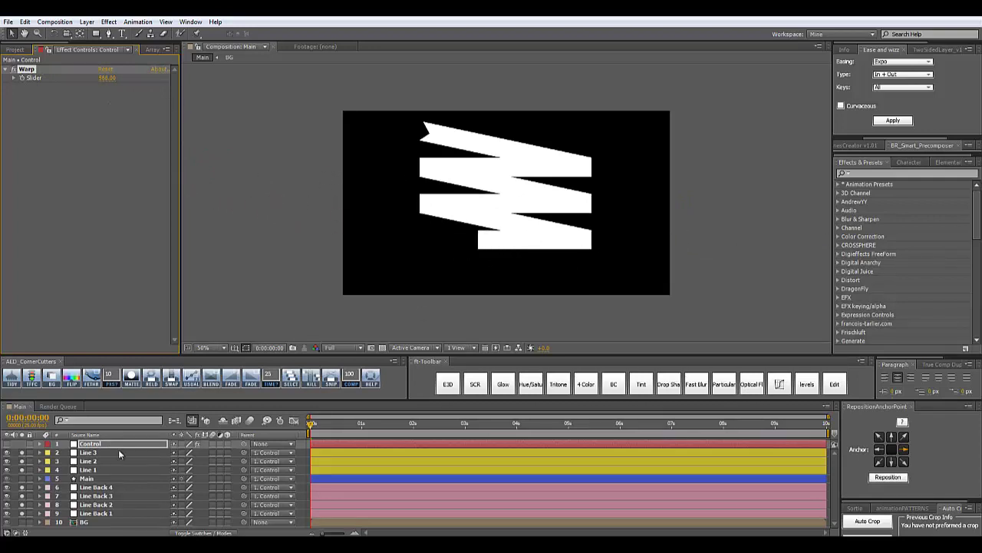
Step: Turn off solo for all the line layers and raise the Warp slider to 715
drag(23, 458, 27, 516)
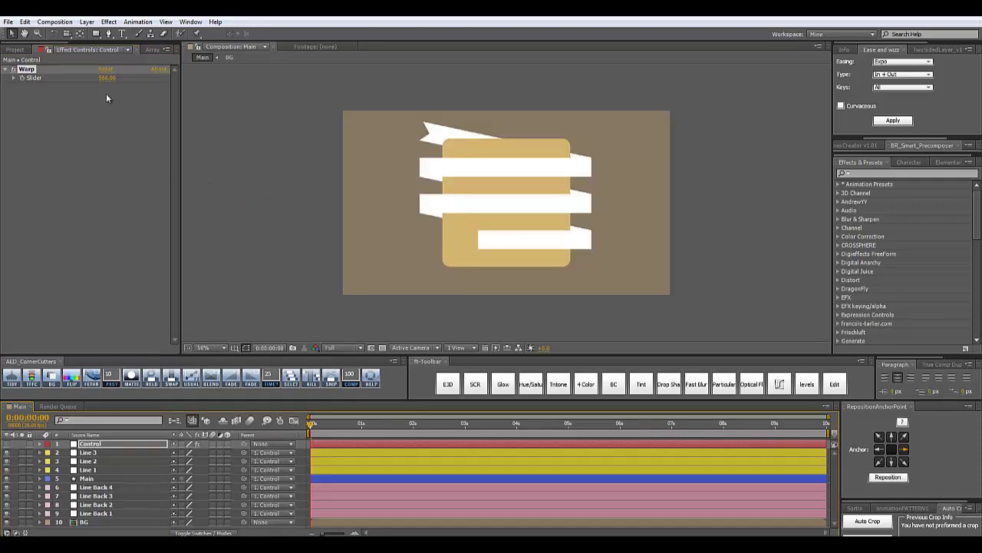
drag(107, 77, 241, 143)
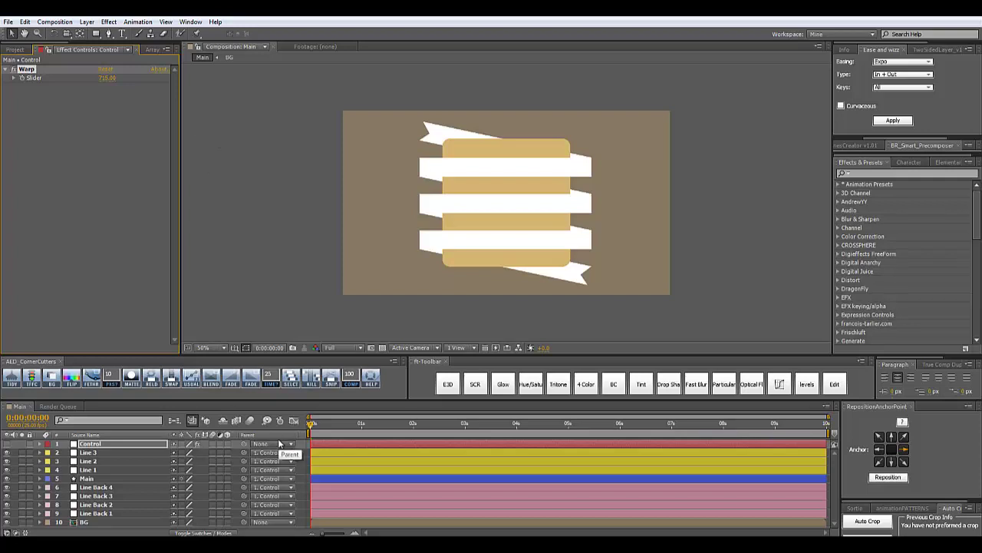
Step: Find the Color Rules effect and apply it to the Line Back 1 layer
click(888, 174)
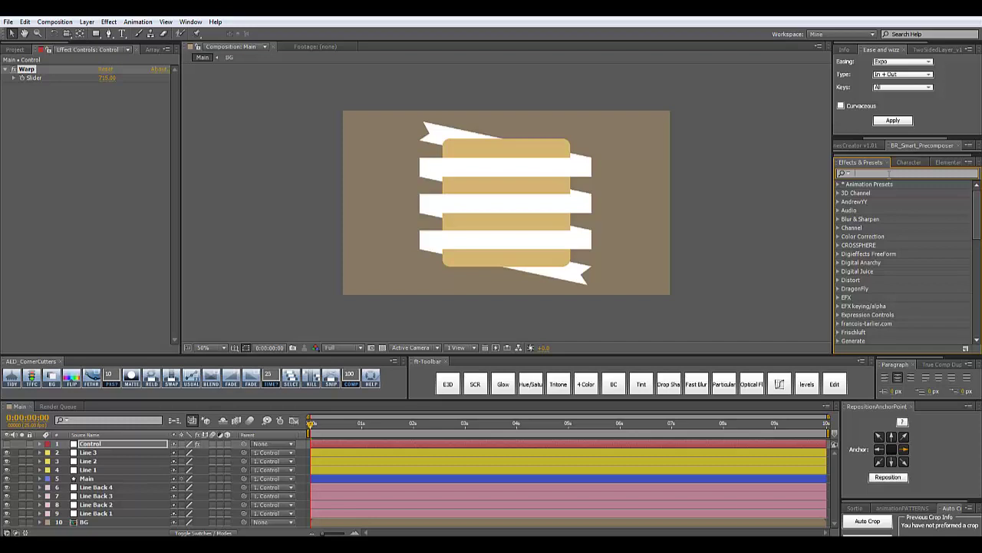
text(color ru)
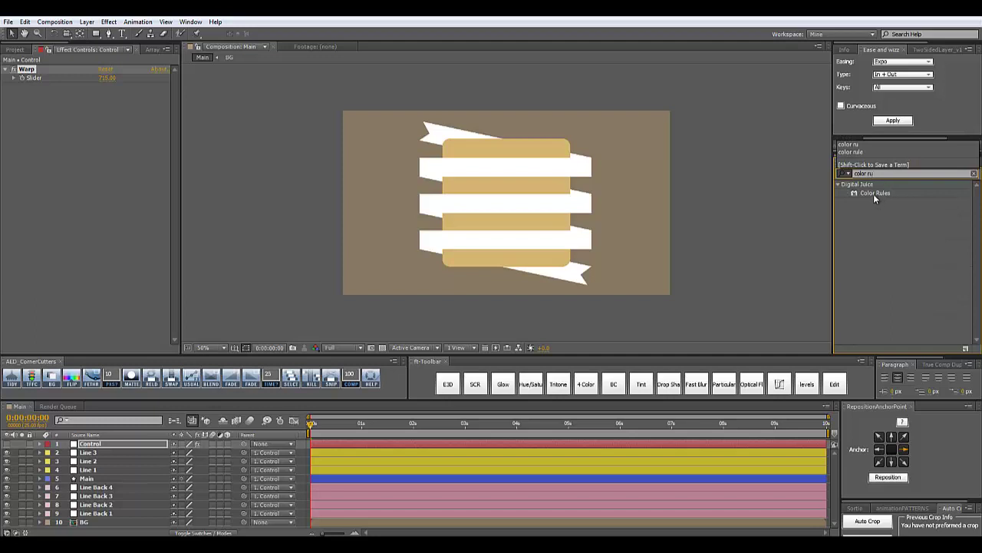
drag(874, 193, 107, 522)
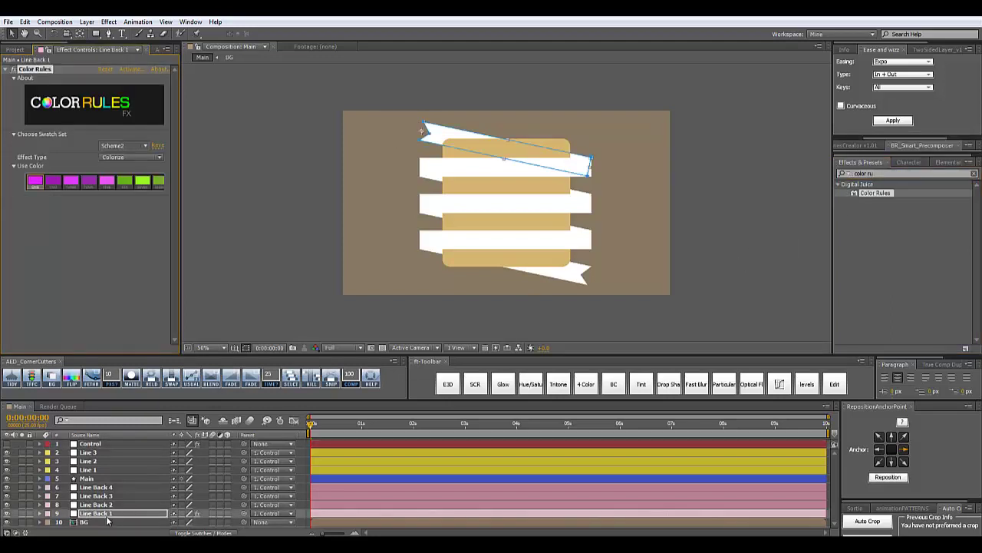
Step: Set Line Back 1's Color Rules effect to the Fill type and the Scheme 01 swatch set
click(124, 156)
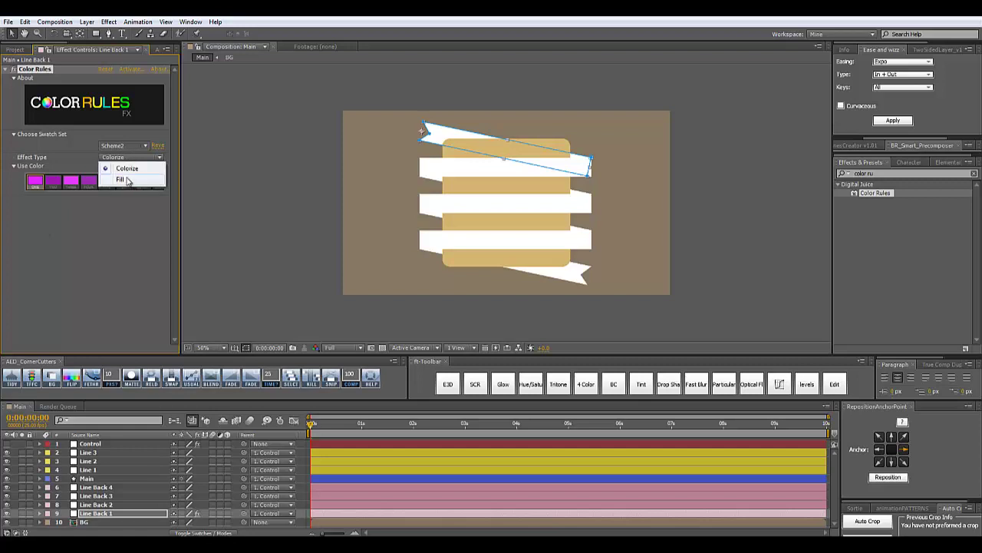
click(121, 180)
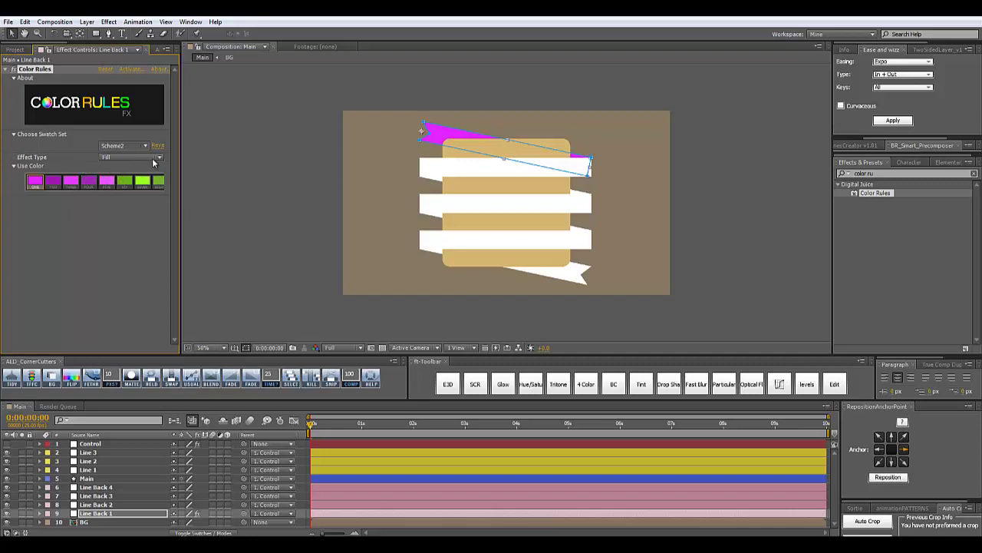
click(138, 146)
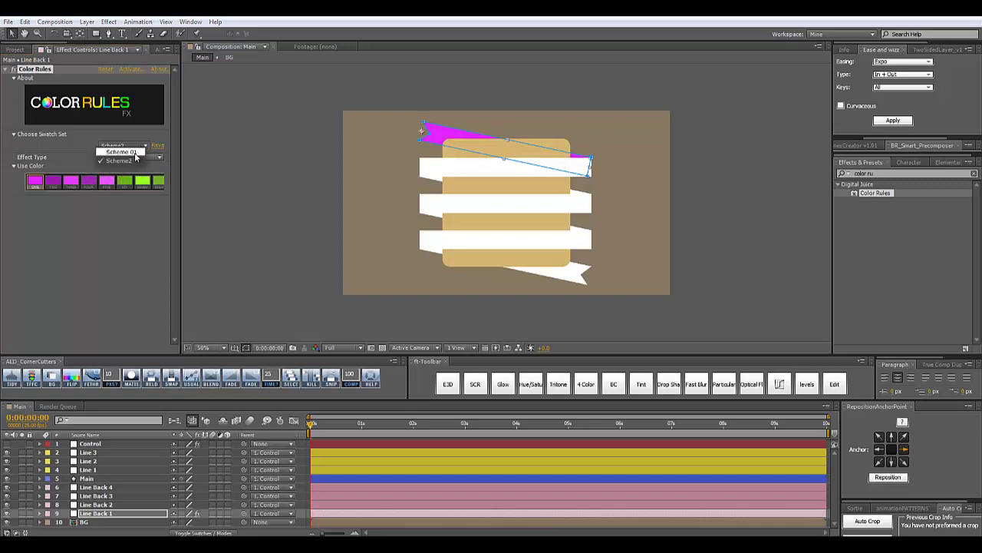
click(130, 152)
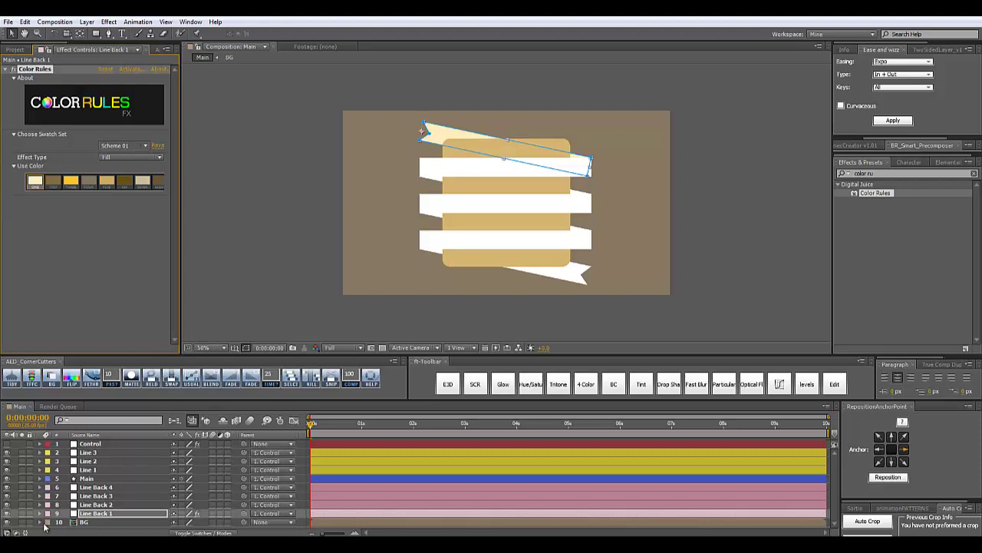
Step: Apply the same Color Rules fill to Line Back 2, 3 and 4 and to Line 1, 2 and 3
click(107, 506)
key(ctrl+v)
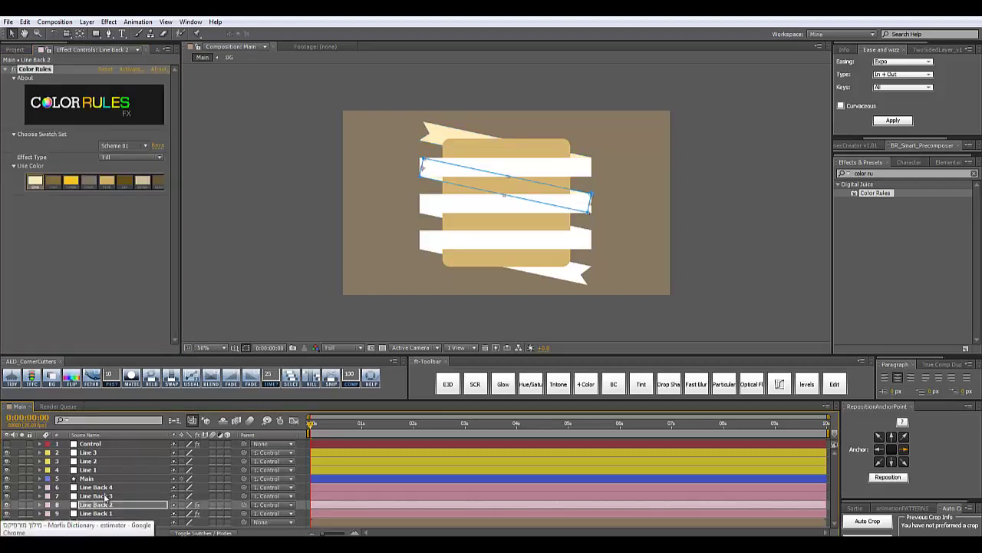
click(103, 487)
key(ctrl+v)
click(103, 495)
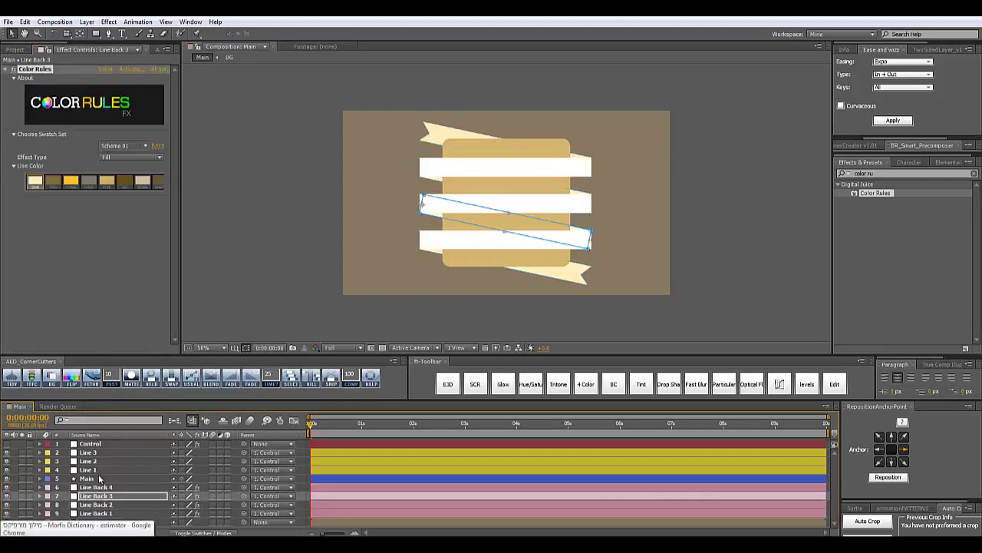
click(101, 461)
key(ctrl+alt+shift+e)
click(98, 452)
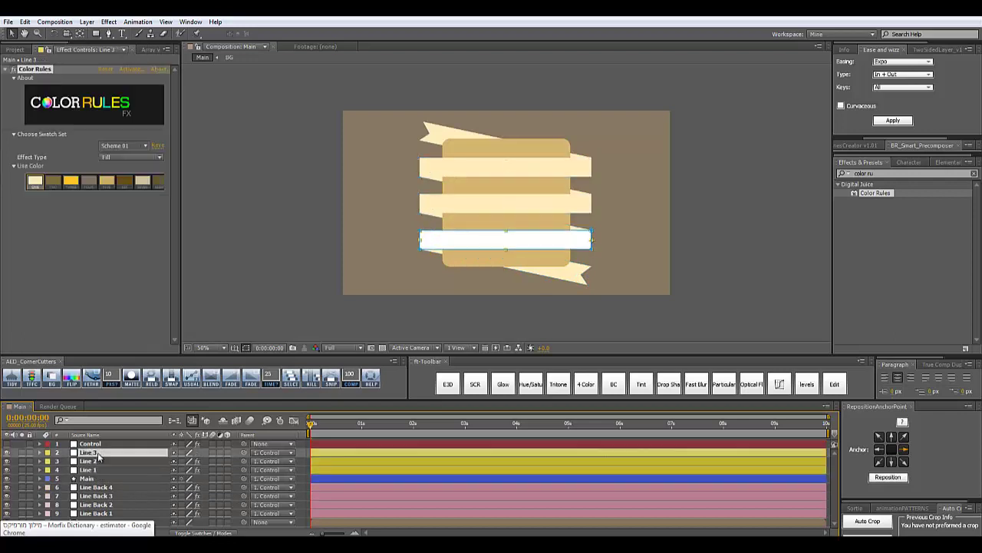
key(ctrl+alt+shift+e)
click(236, 332)
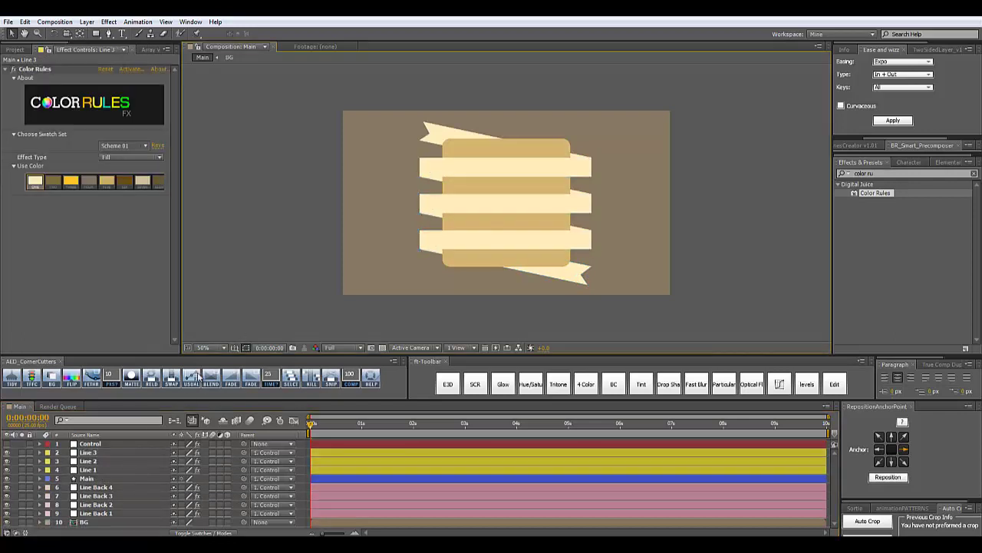
Step: Colour the front strips Line 1, Line 2 and Line 3 with the second Scheme 01 swatch, dark olive brown
click(97, 505)
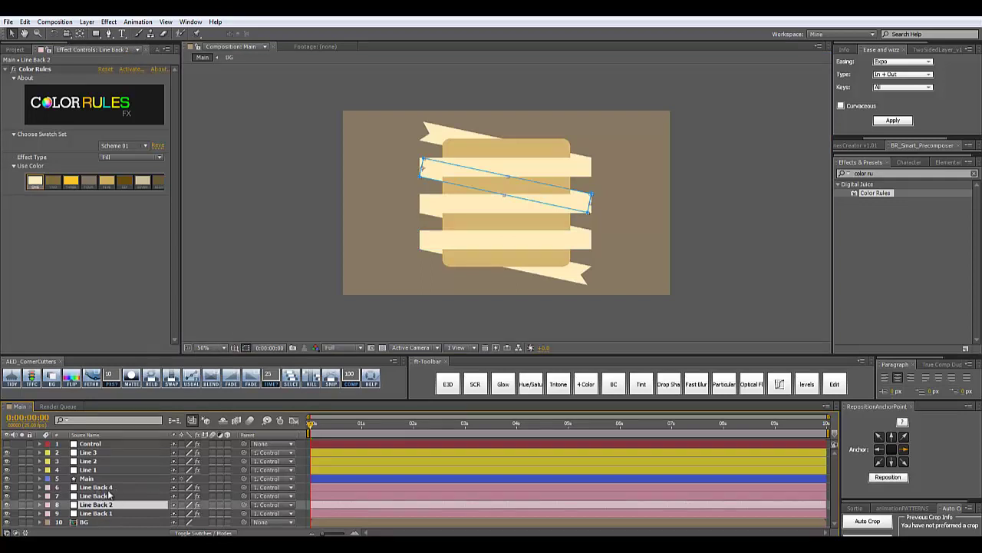
click(99, 470)
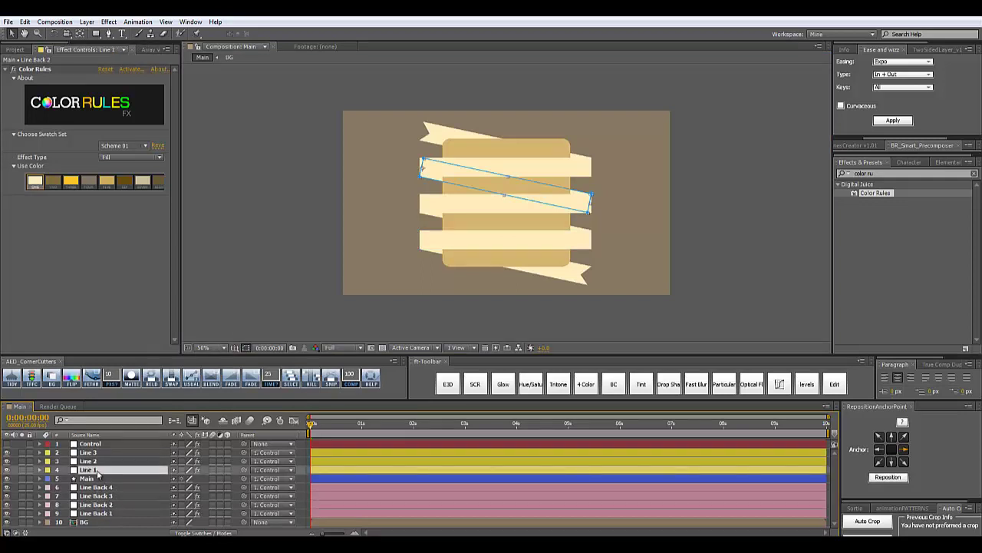
click(81, 380)
click(52, 184)
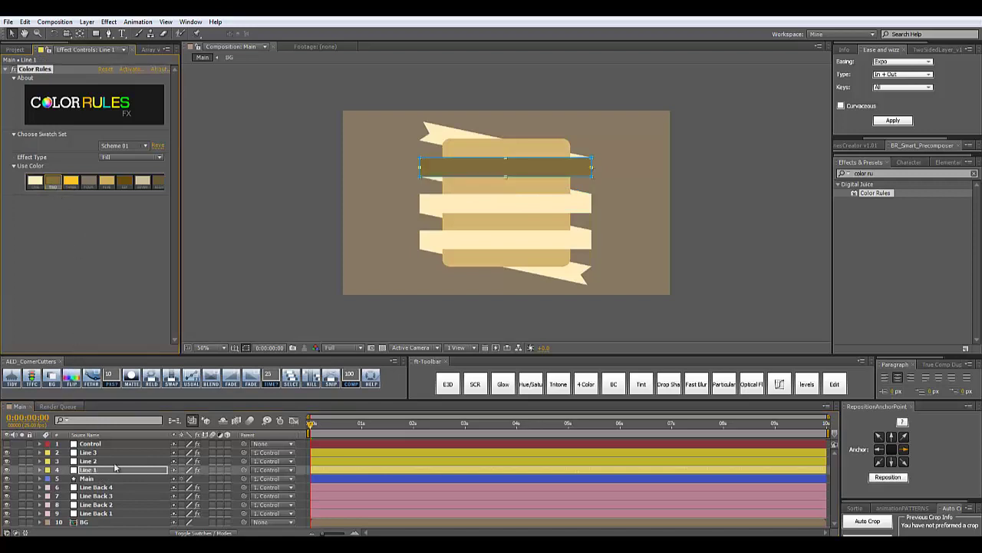
click(89, 460)
click(52, 185)
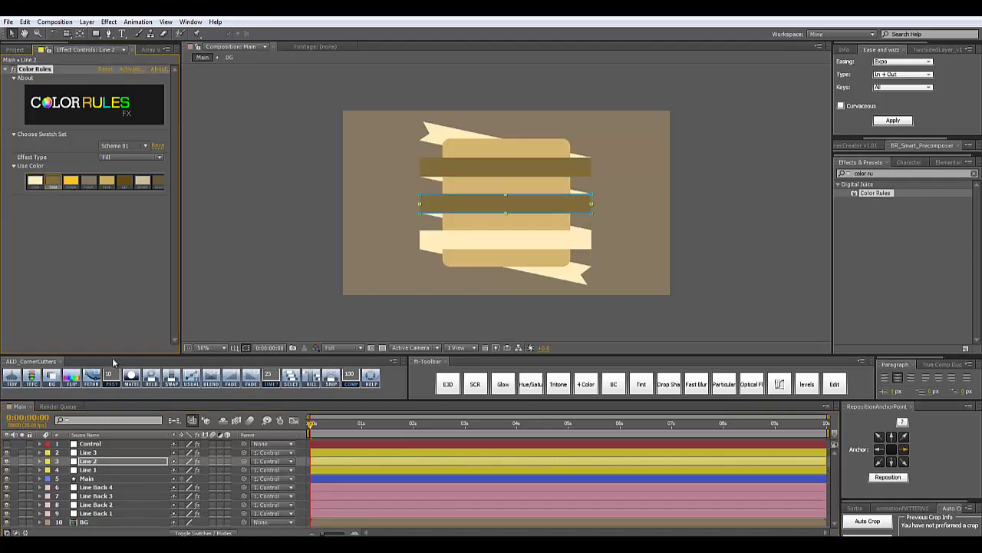
click(88, 452)
click(53, 184)
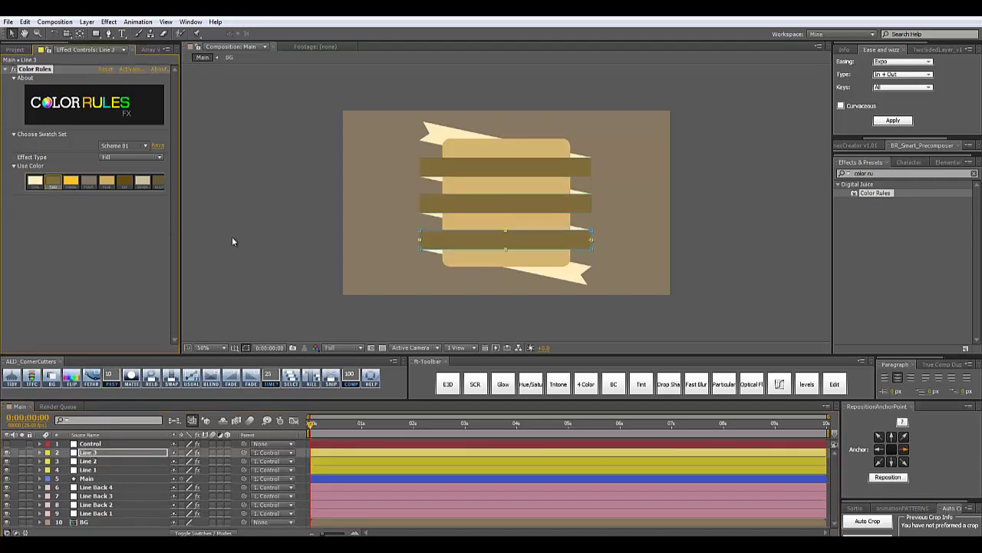
click(232, 242)
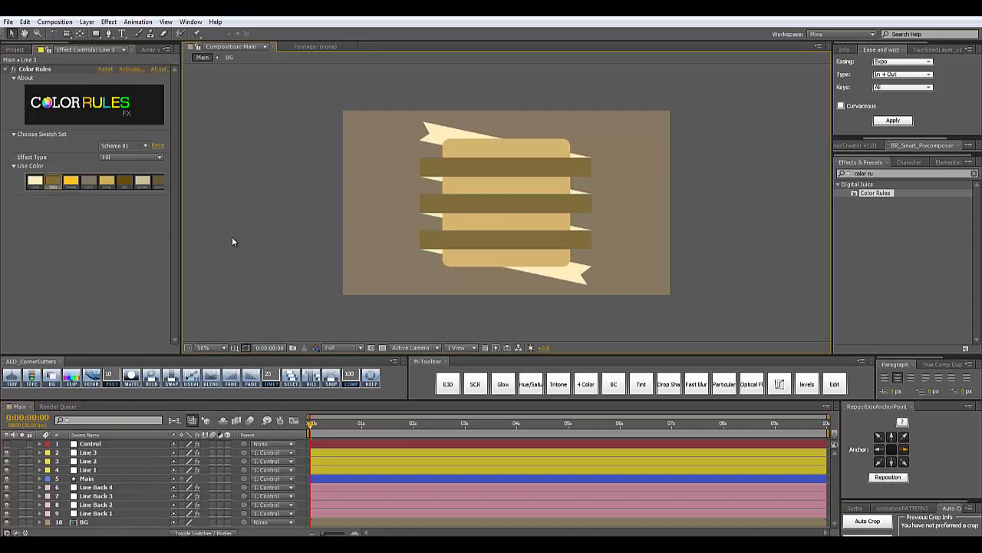
Step: Switch Line 3, Line 2 and Line 1 back to the first Scheme 01 swatch, cream
click(34, 182)
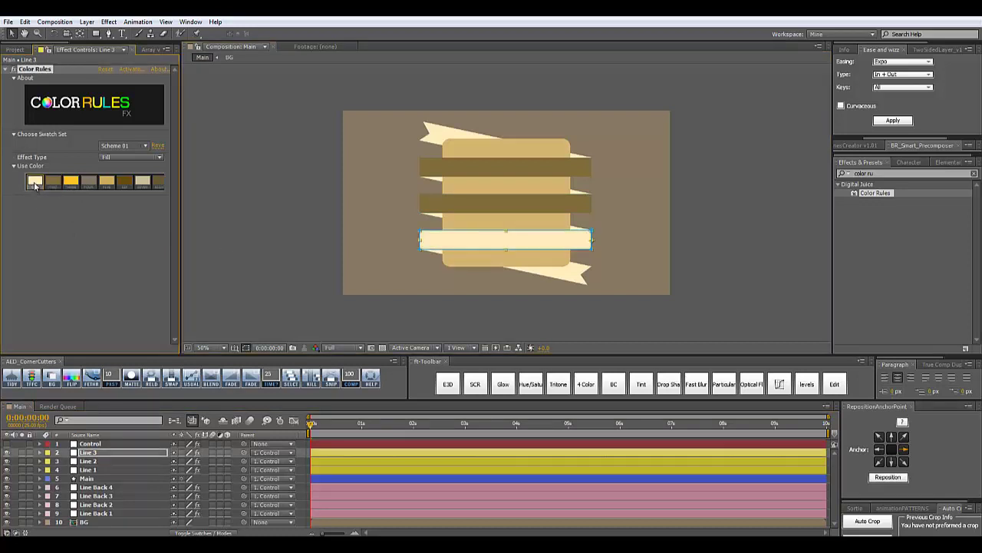
click(100, 459)
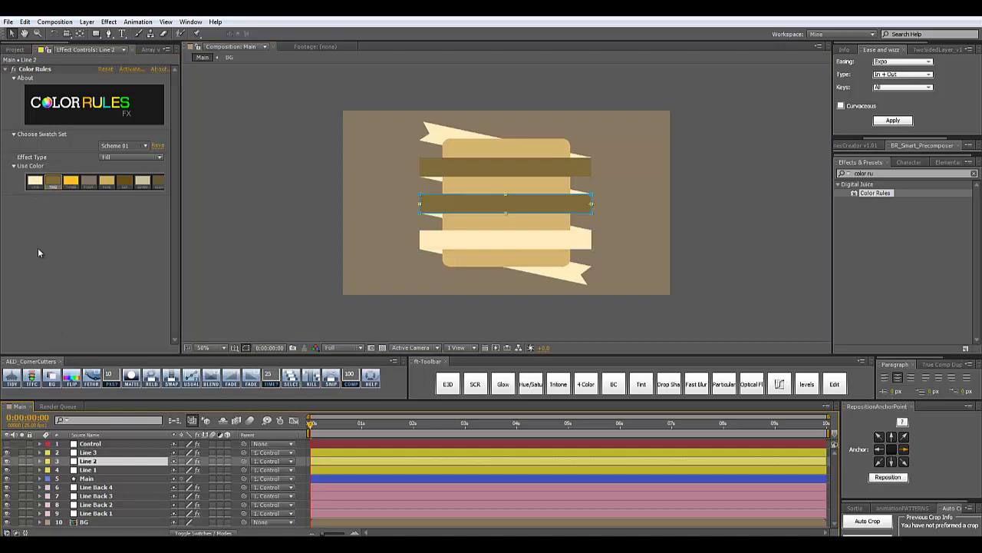
click(35, 183)
click(86, 470)
click(35, 183)
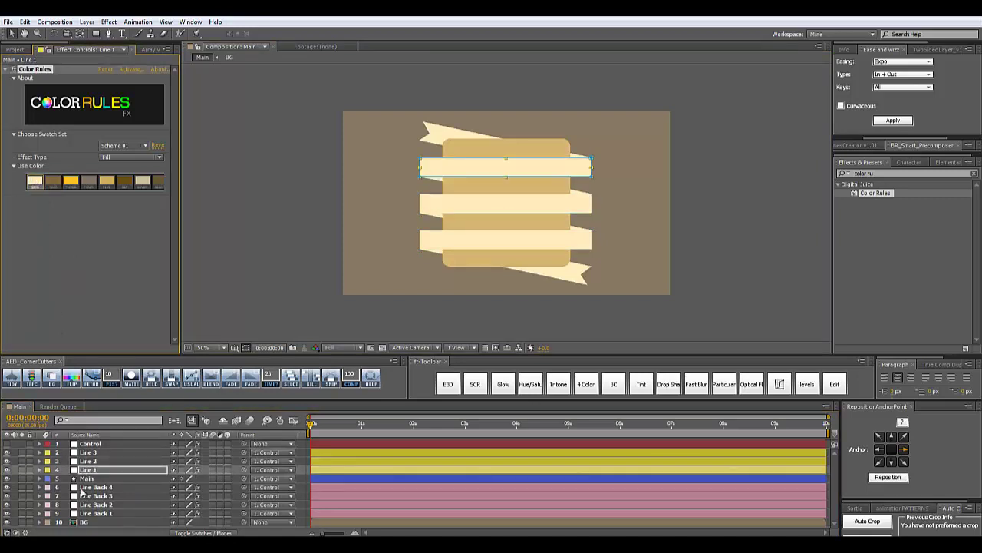
Step: Colour all four Line Back layers with the dark olive brown second swatch and clear the effects search
click(91, 488)
click(53, 182)
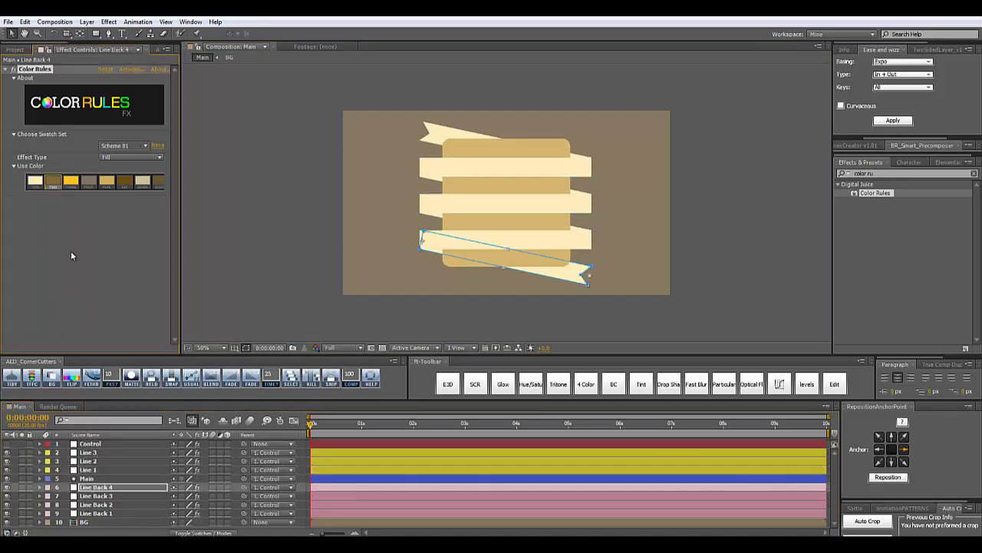
click(96, 496)
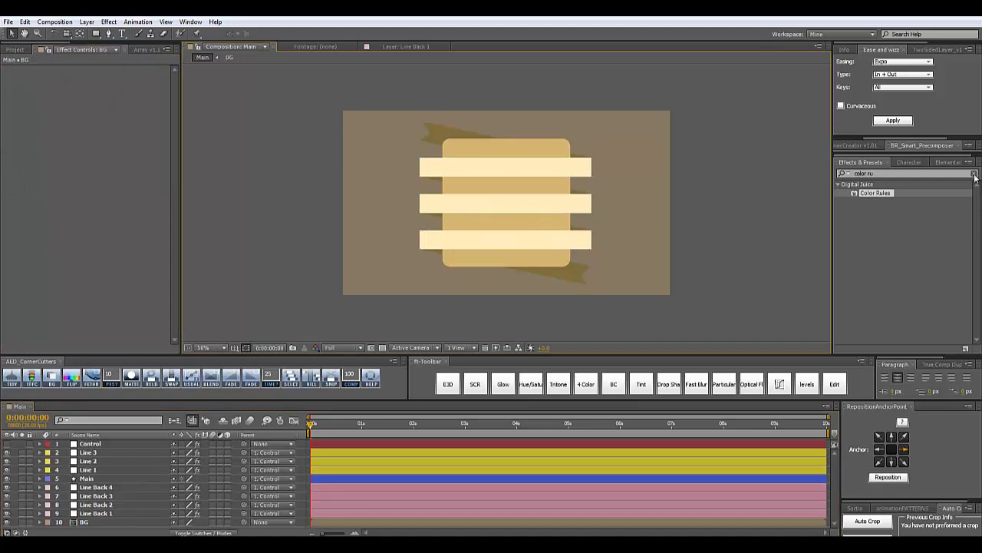
click(974, 174)
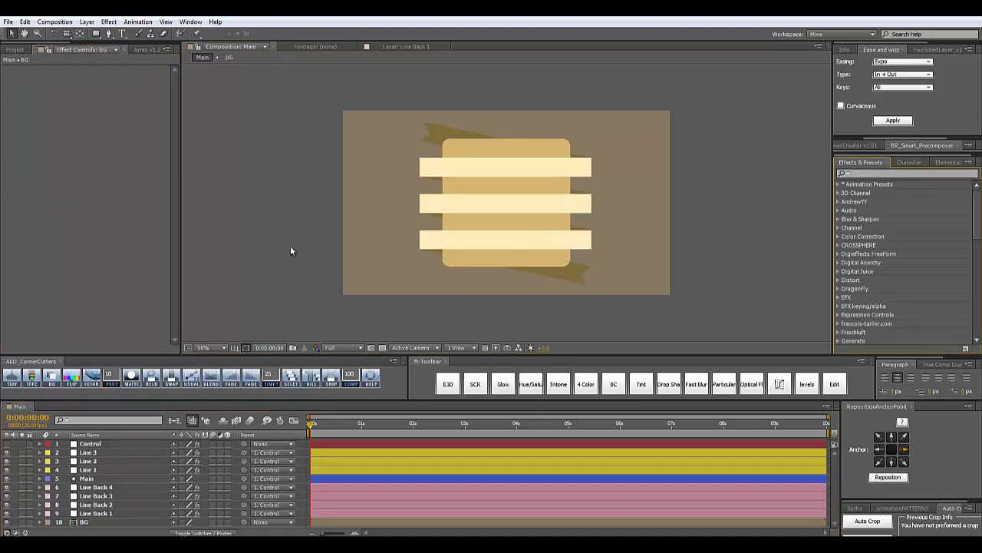
Step: Review the coloured ribbon over the patterned background at 0:00:01:14 in a maximized composition view, and save the project
drag(311, 423, 390, 434)
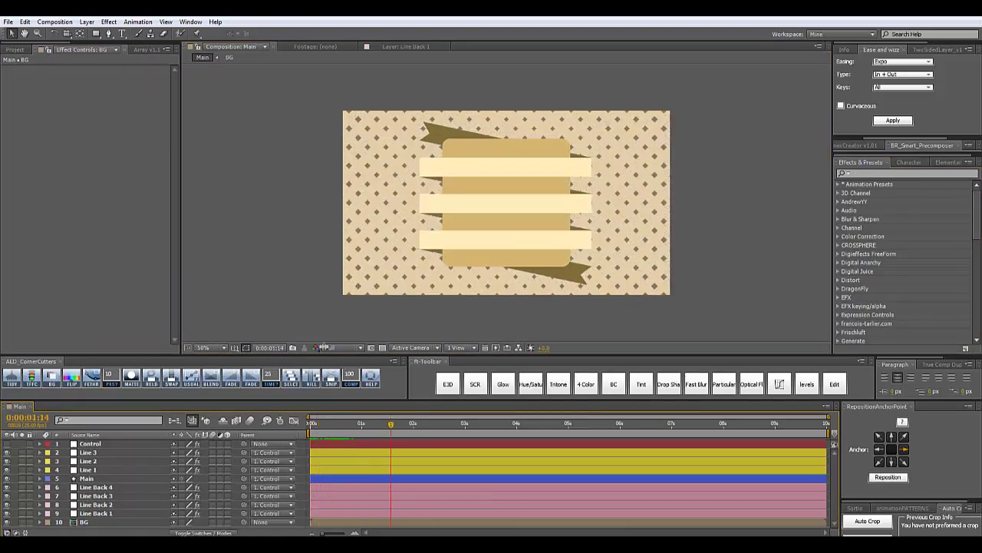
click(15, 49)
scroll(207, 161, up, 1)
key(grave)
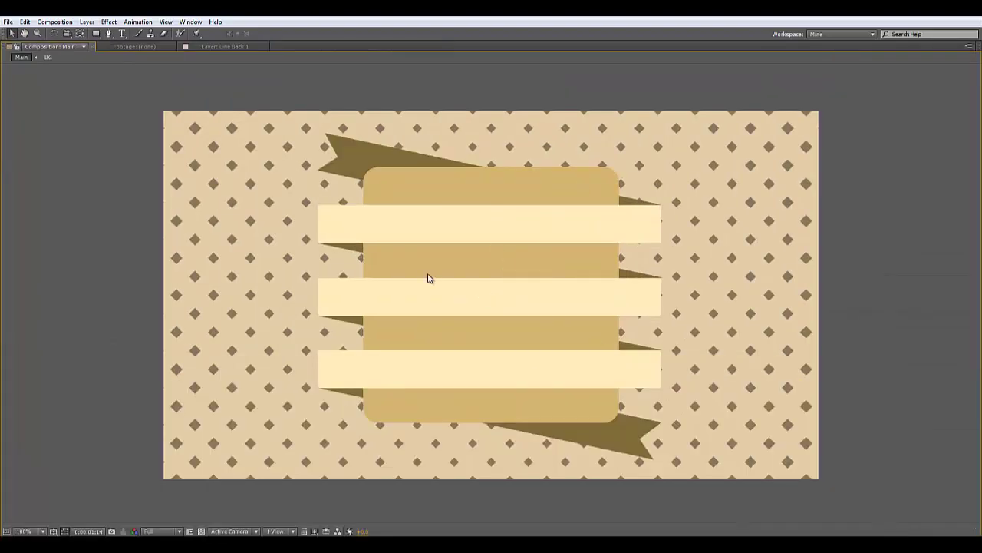
key(grave)
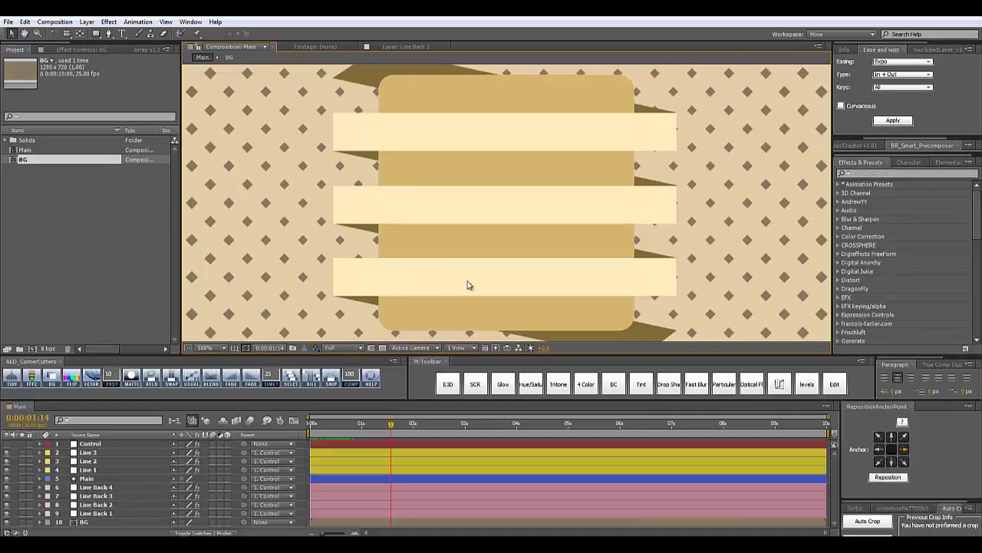
key(comma)
click(95, 284)
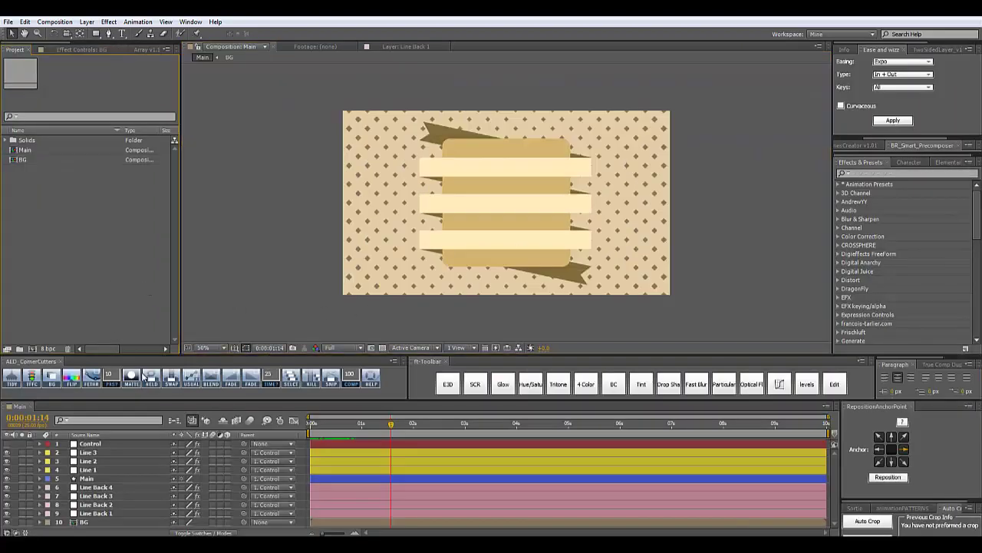
key(ctrl+s)
Step: Start keyframing the Control layer's Warp slider at 0:00:01:00
drag(333, 428, 307, 433)
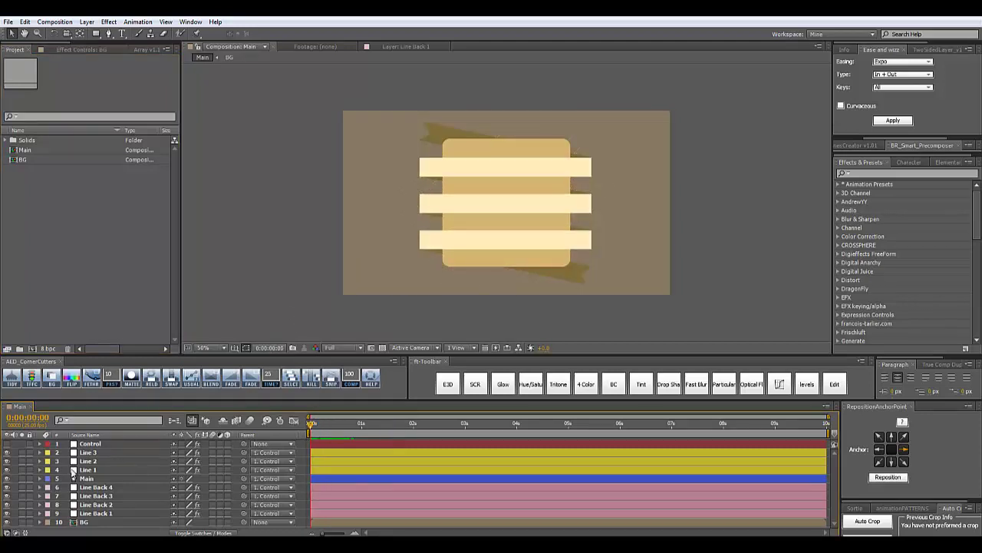
click(99, 448)
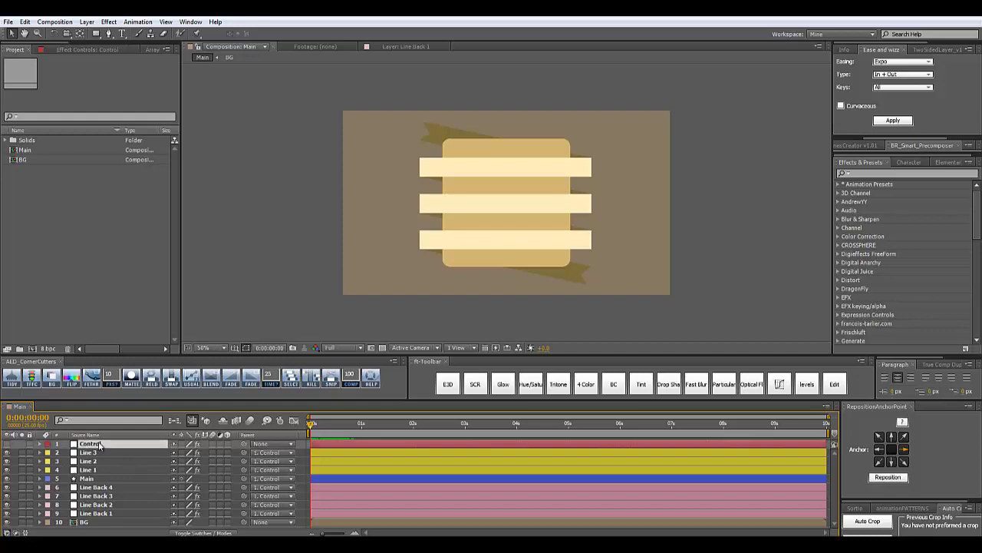
key(F3)
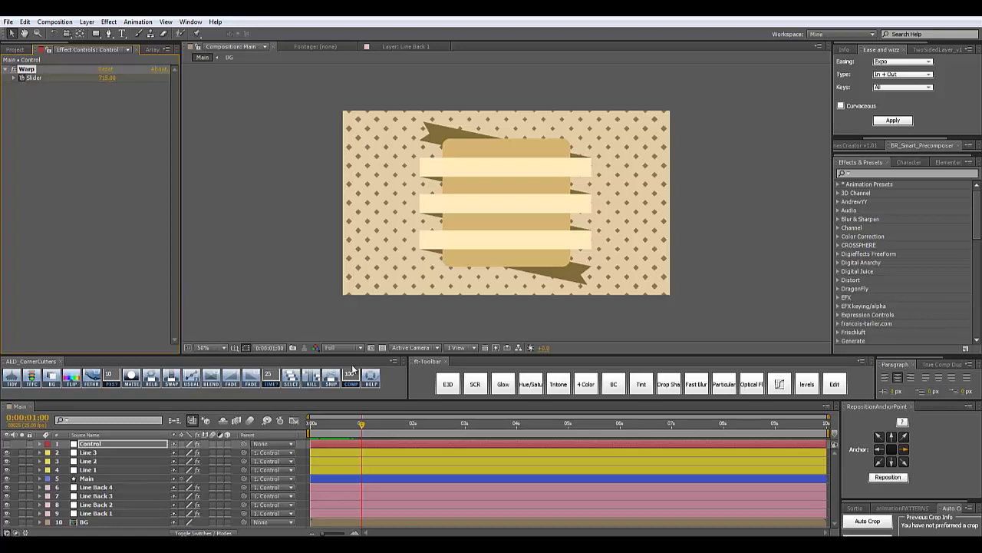
Step: Reveal the Warp slider's keyframes and add one at 0:00:04:00 with a value of 700
click(464, 424)
click(517, 424)
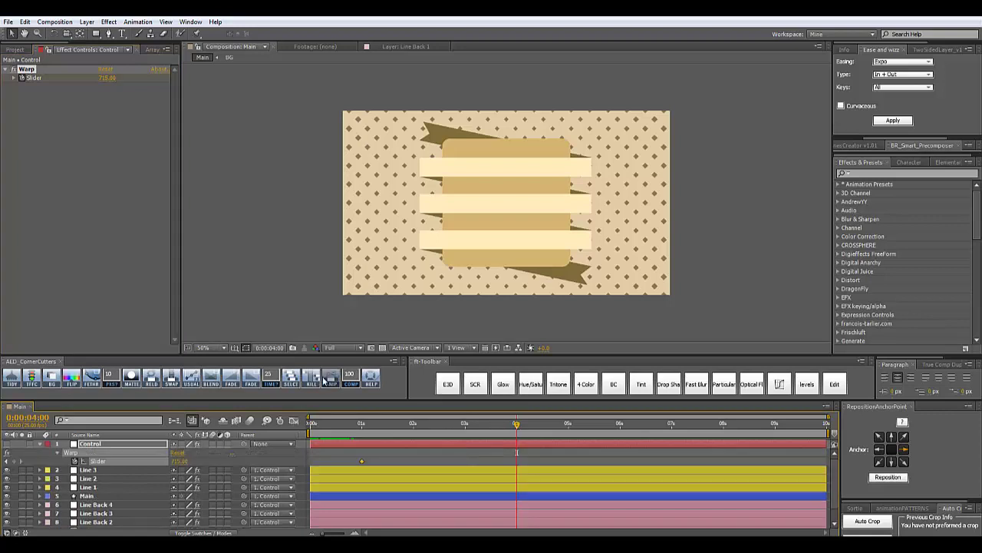
key(u)
click(13, 461)
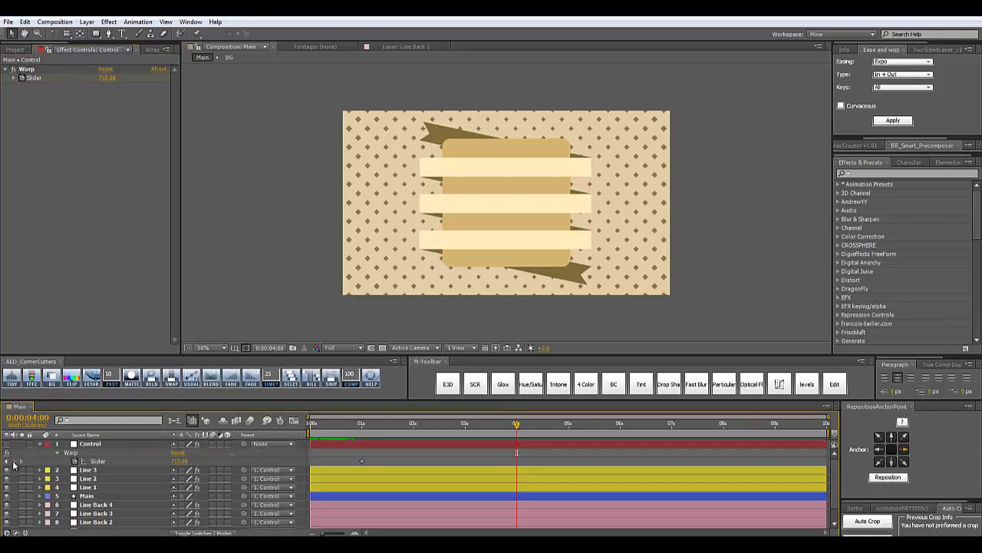
click(179, 461)
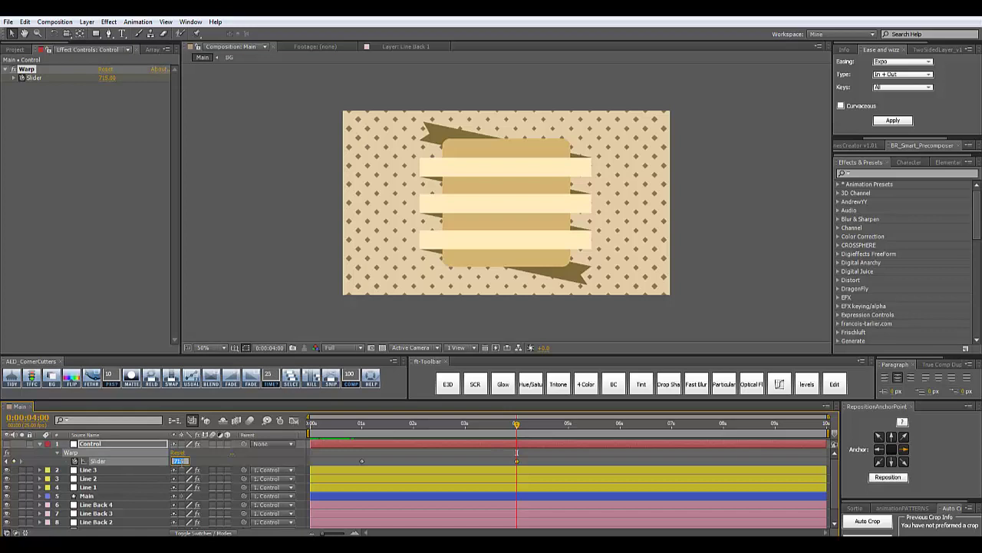
key(Return)
Step: Set the Warp slider keyframe at 0:00:01:00 to 0
click(362, 423)
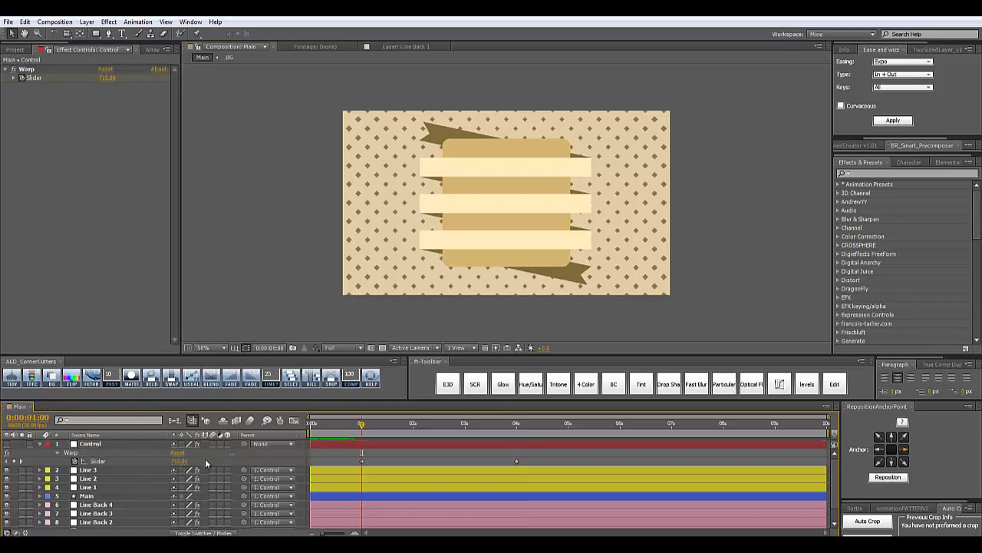
click(178, 461)
text(0)
key(Return)
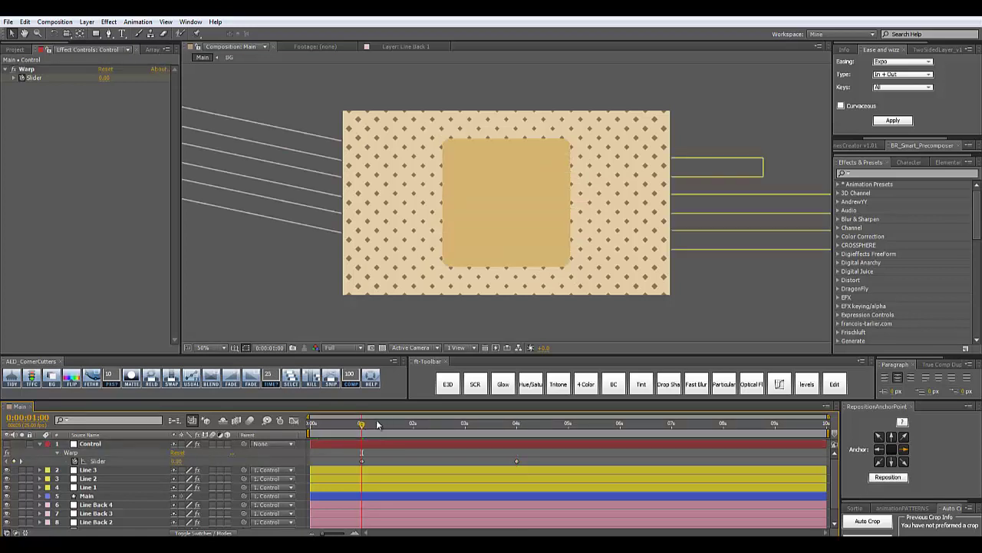
Step: Preview the ribbon drawing on between the two Warp slider keyframes
drag(364, 425, 367, 452)
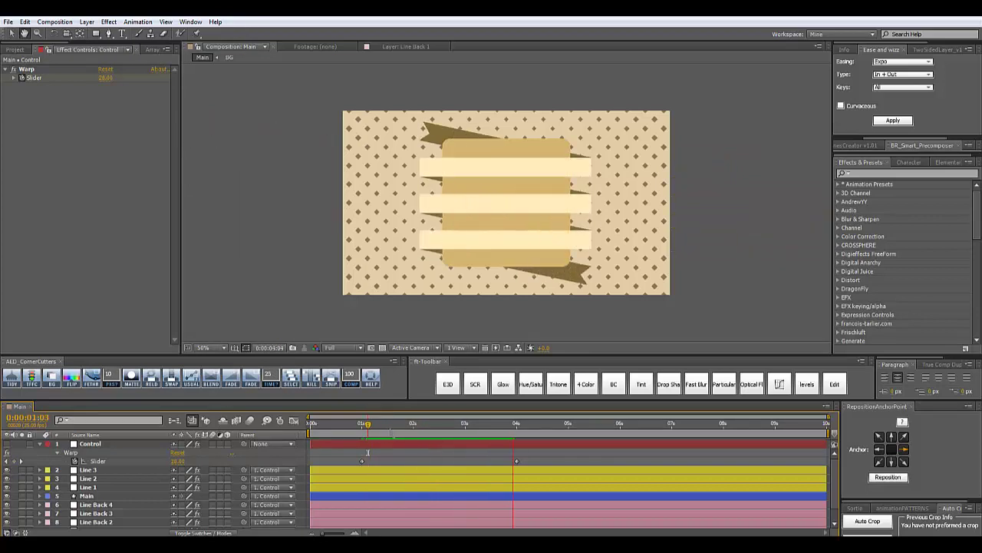
key(space)
drag(356, 451, 539, 463)
click(328, 297)
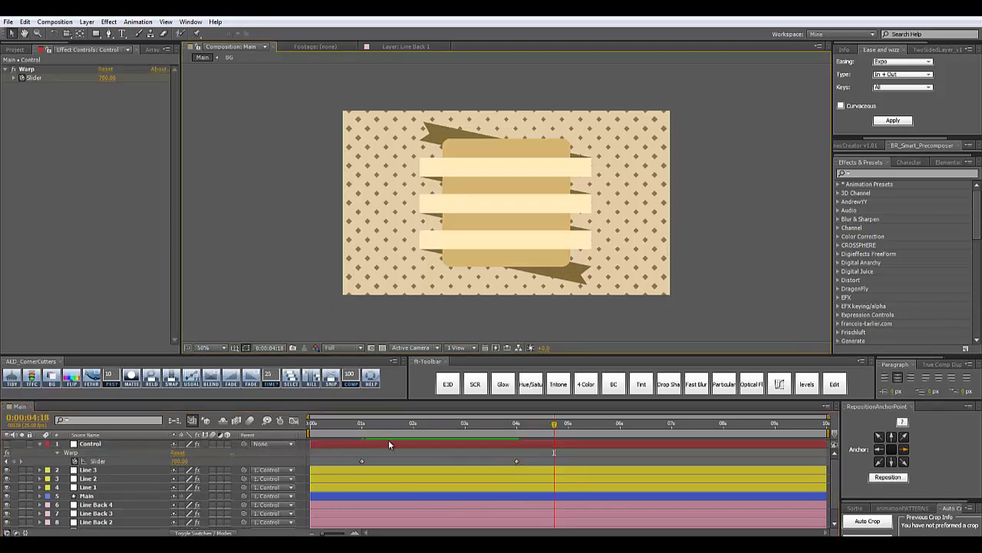
Step: Apply Easy Ease to both Warp slider keyframes on the Control layer
click(362, 460)
right_click(516, 461)
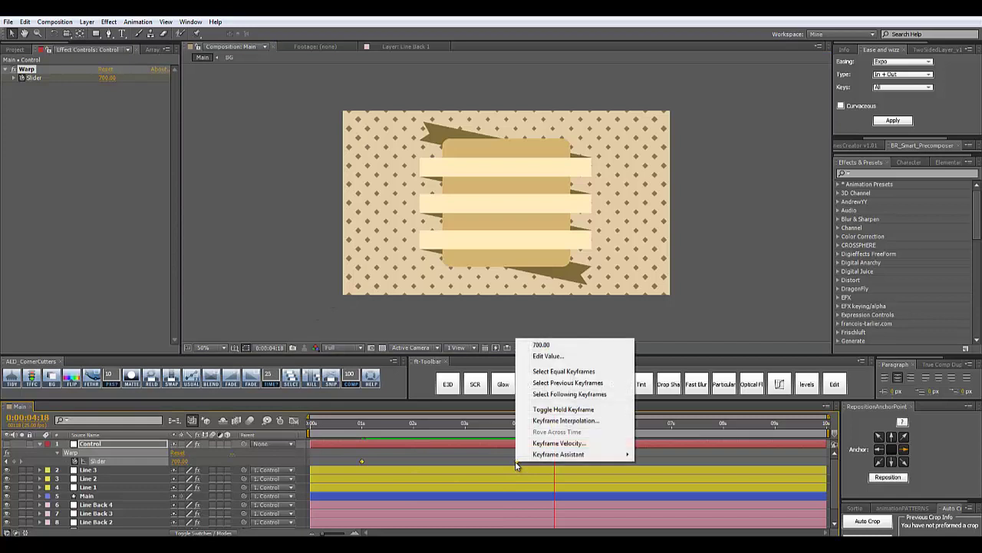
mouse_move(541, 456)
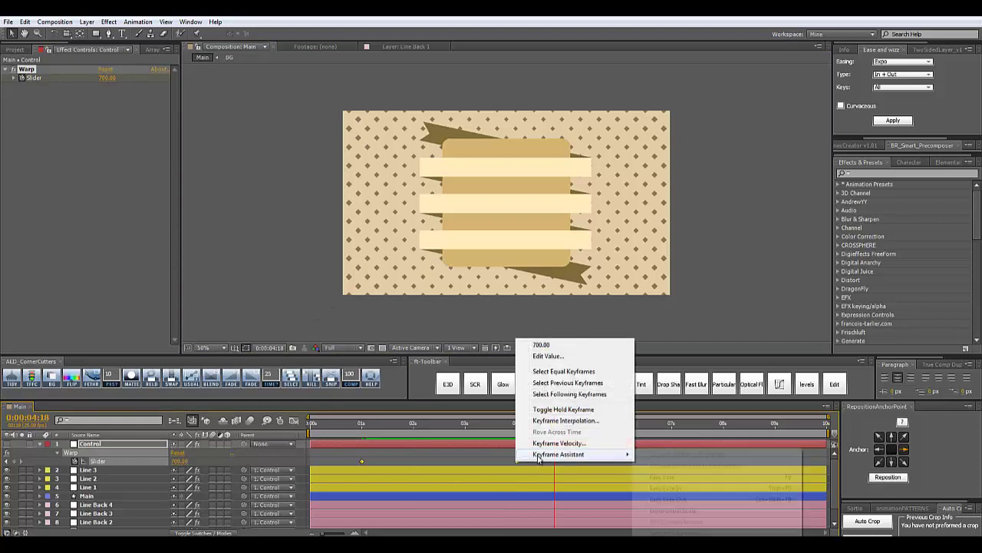
click(679, 487)
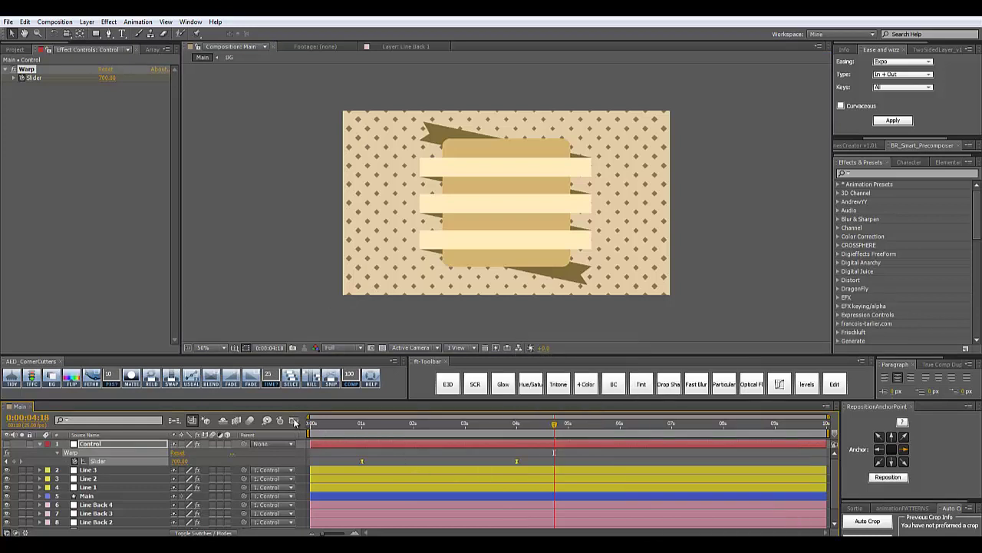
Step: Reshape the Warp slider's speed graph by lengthening both keyframes' influence so the speed peaks sharply midway between them
click(294, 421)
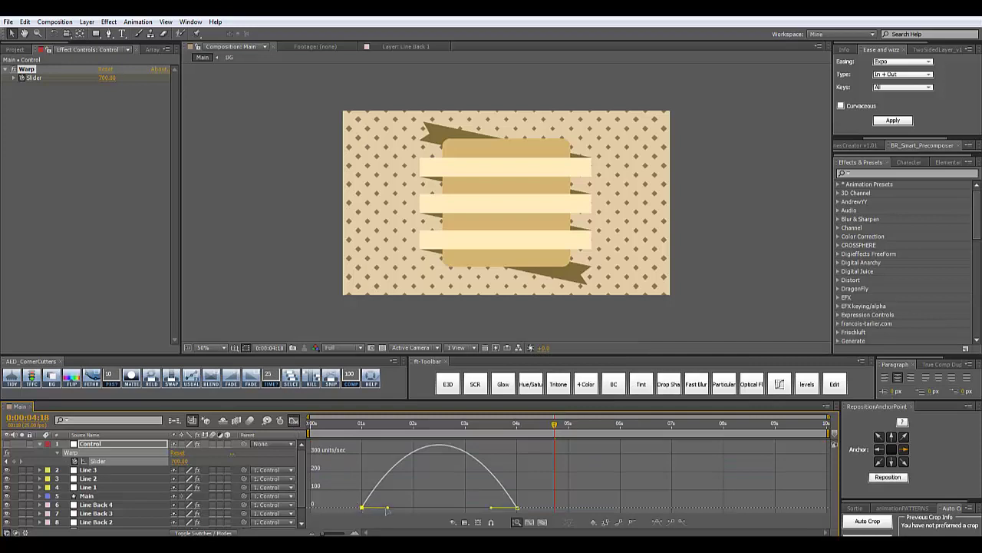
drag(387, 511, 404, 512)
drag(410, 508, 411, 509)
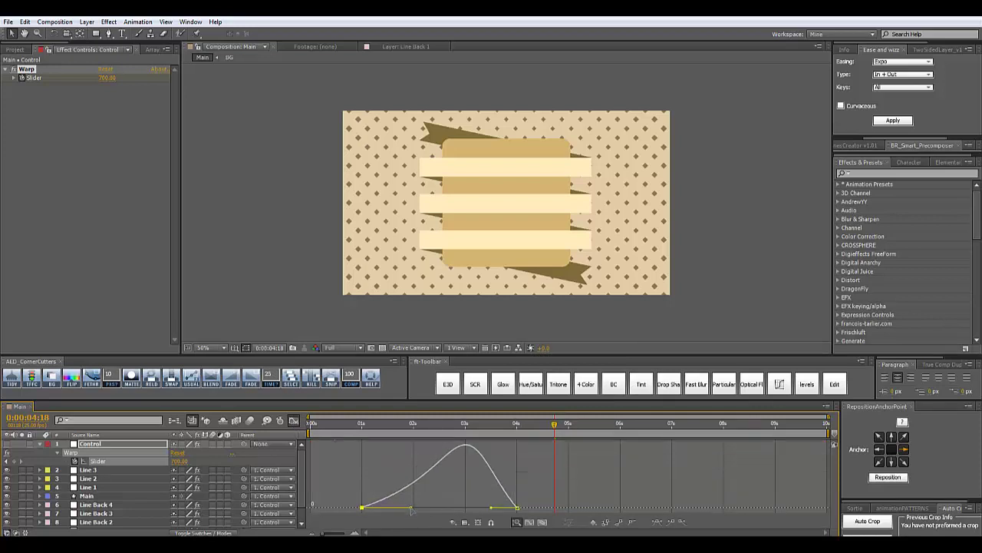
drag(489, 510, 458, 505)
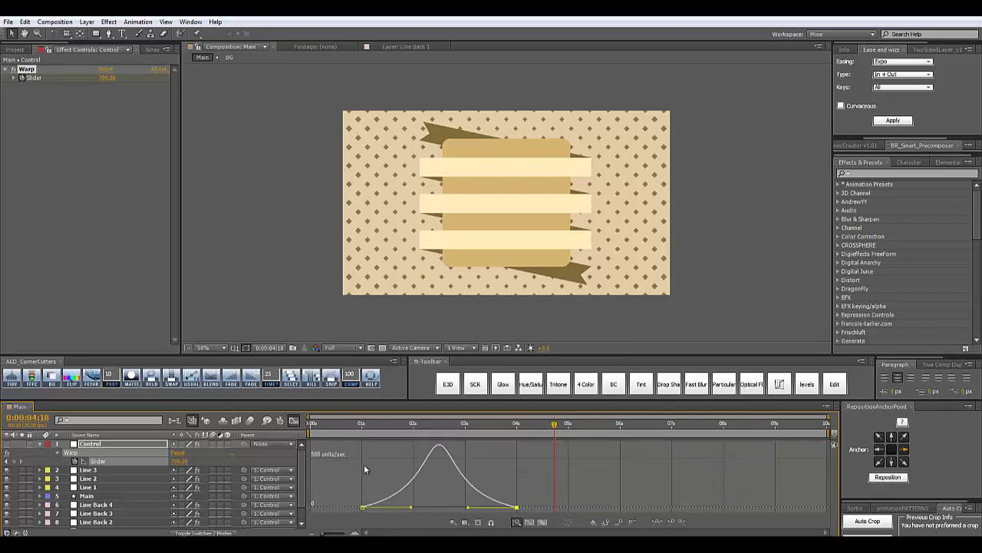
click(294, 422)
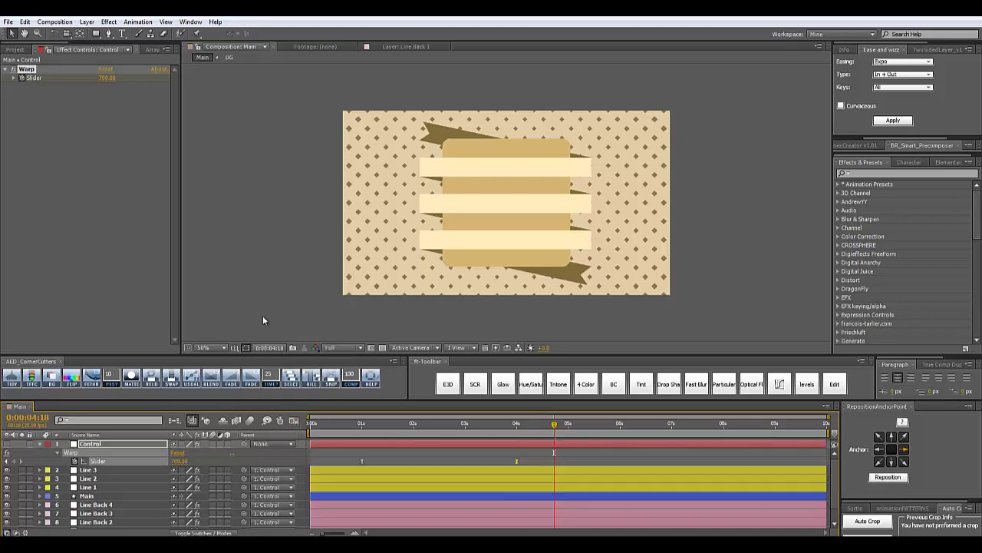
Step: Preview the eased ribbon animation from 0:00:01:00, and collapse the keyframed properties
click(362, 424)
key(space)
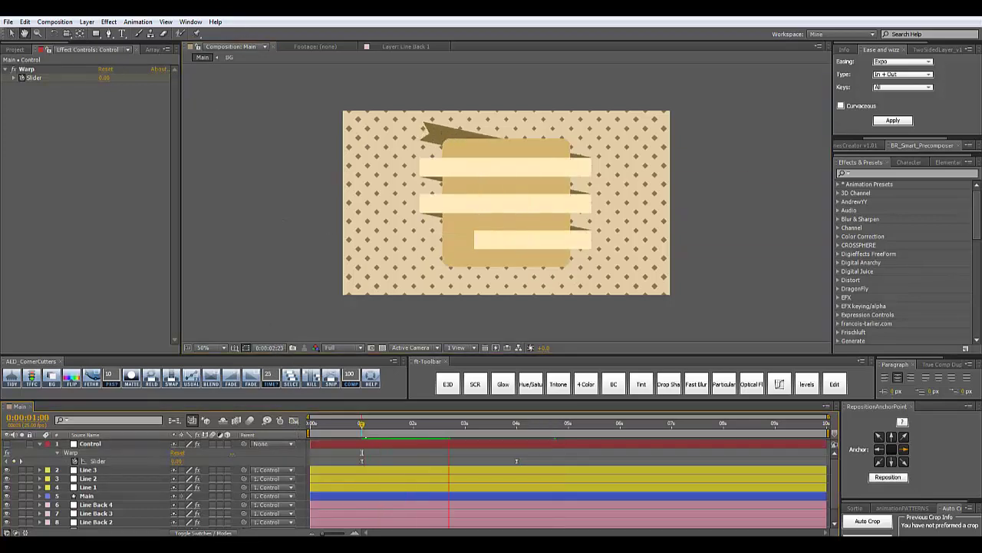
key(space)
key(u)
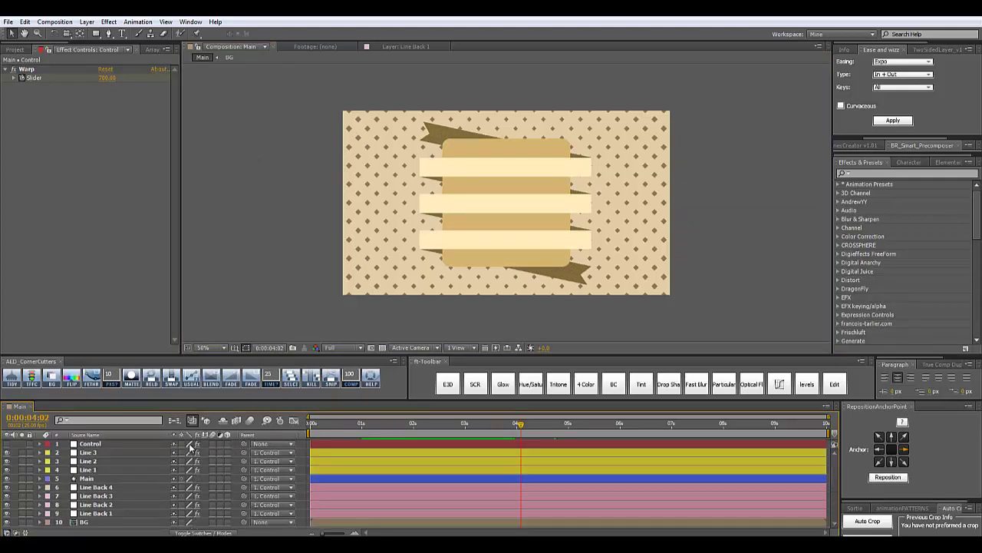
Step: Add a text layer reading "This" on the ribbon's uppermost front band
click(122, 36)
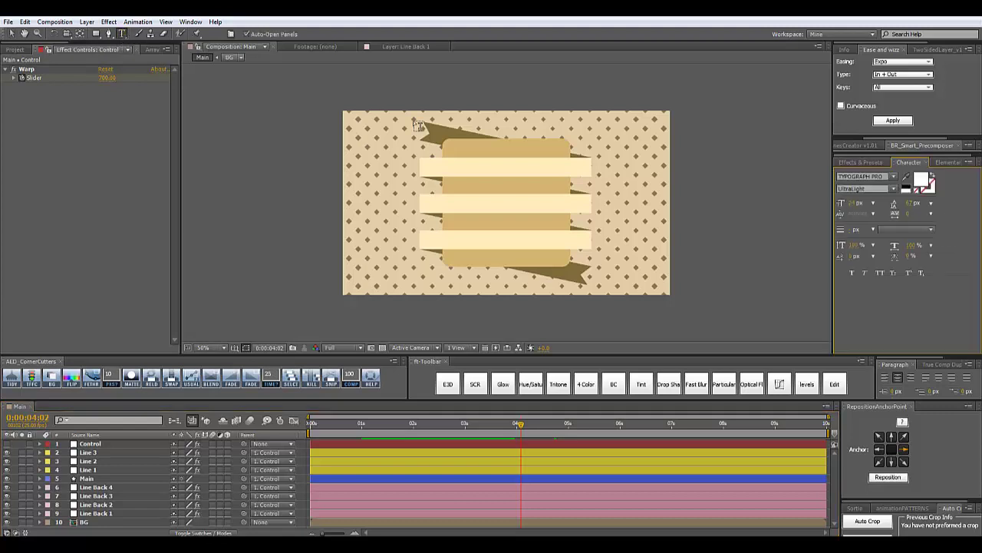
click(455, 162)
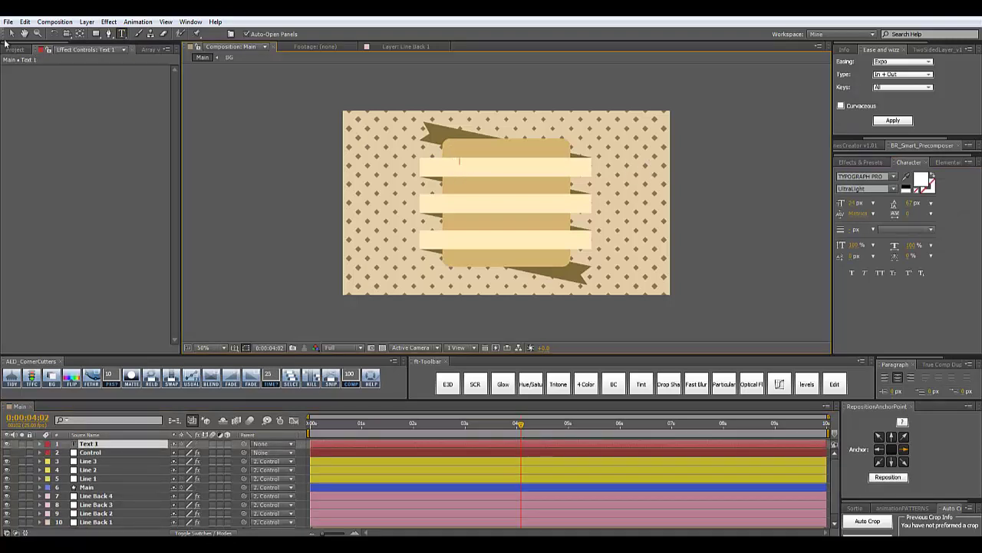
text(This)
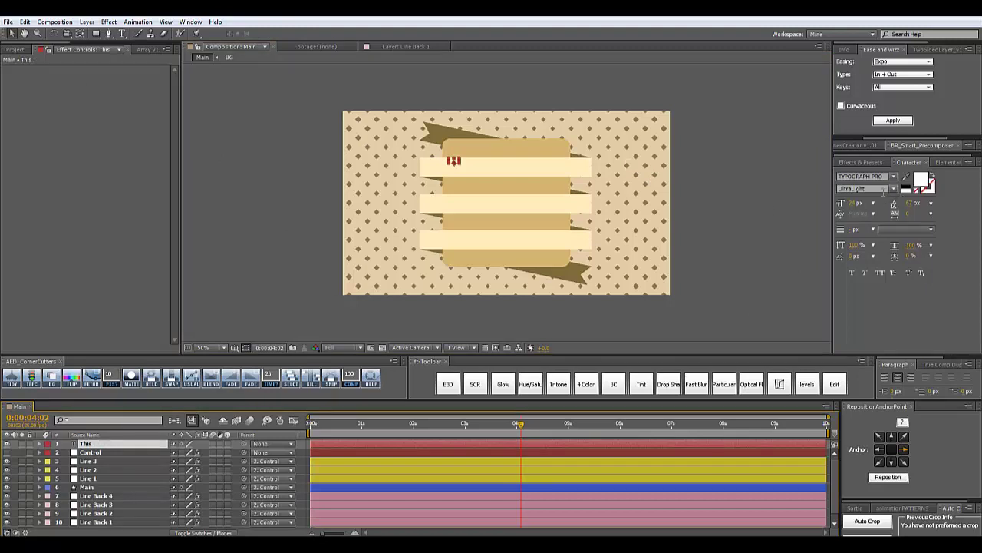
Step: Style "This" in SemiBold Italic, move it onto the uppermost band, and size it to fit the band's height
drag(851, 203, 899, 193)
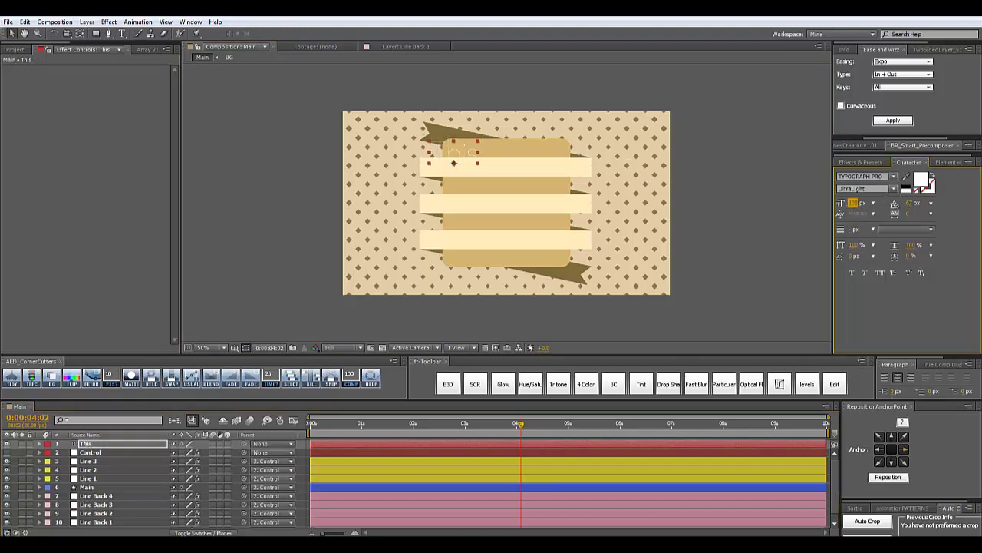
click(894, 189)
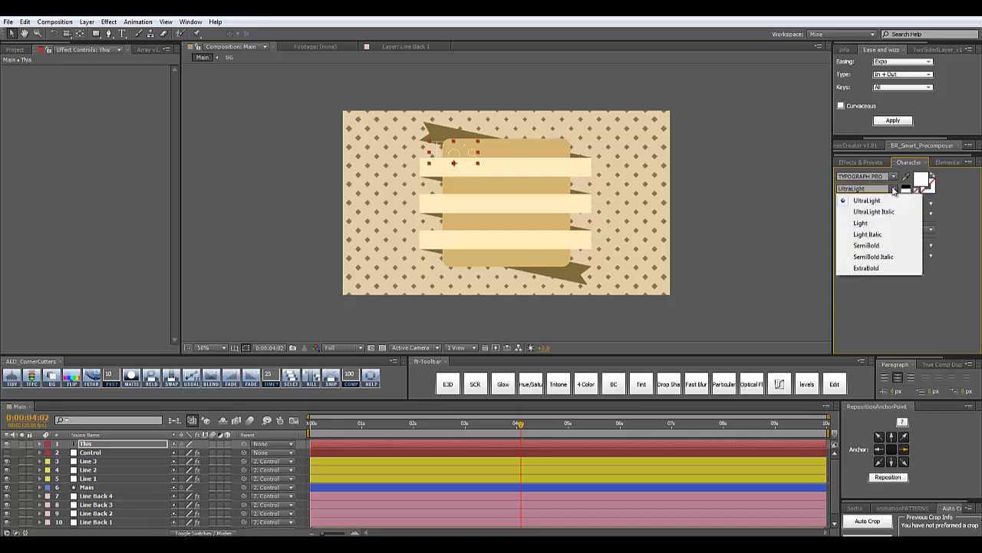
click(873, 256)
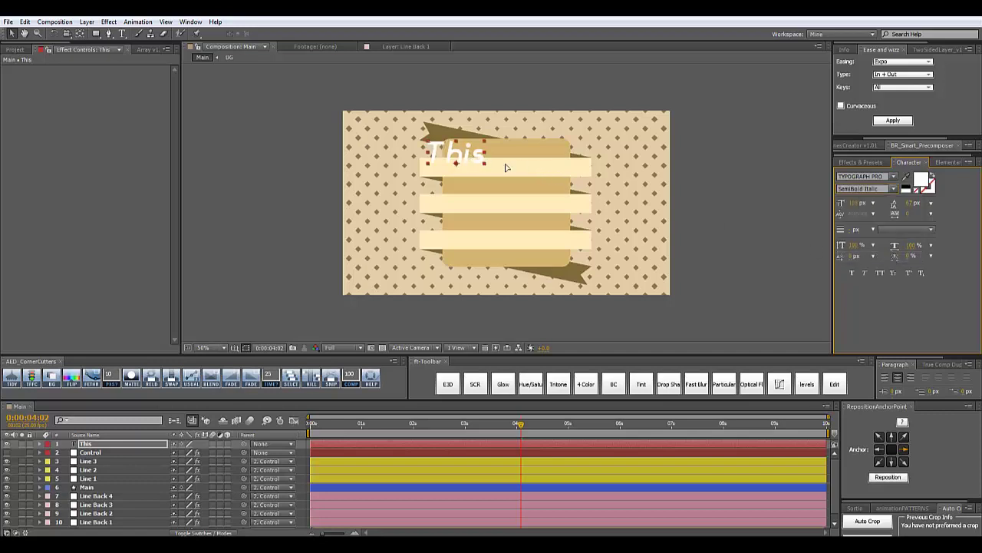
drag(461, 154, 503, 164)
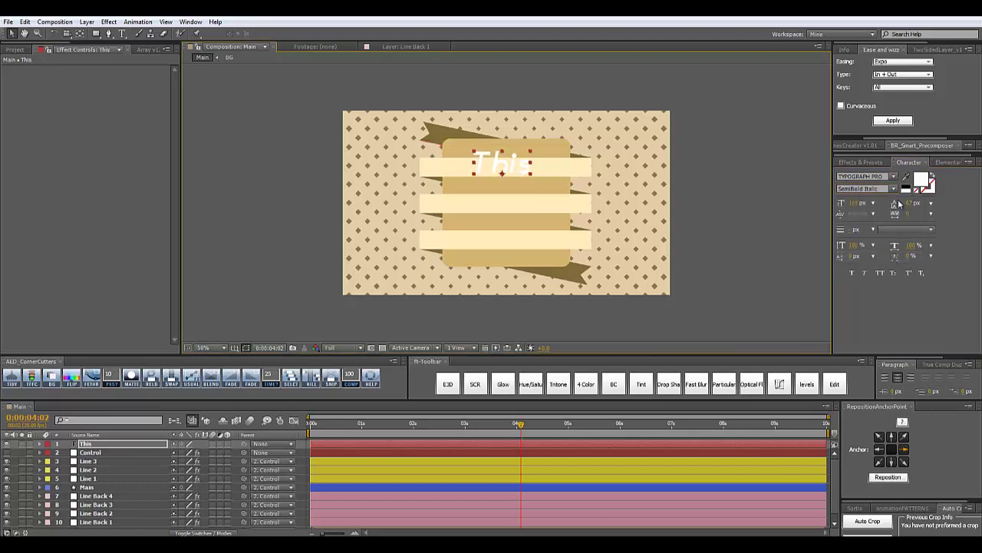
drag(861, 208, 845, 206)
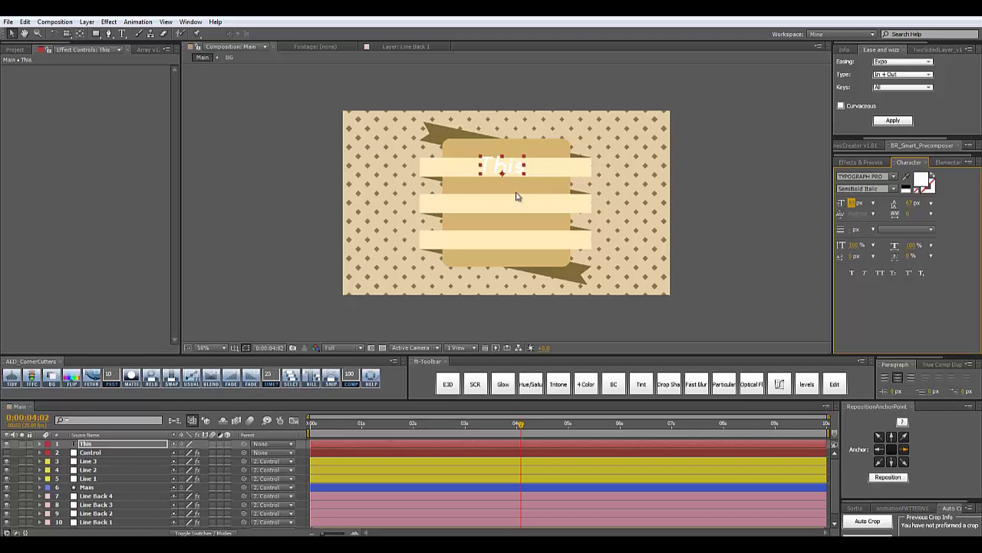
Step: Move the "This" layer's anchor point to the text's centre and centre the layer in the composition
key(period)
click(148, 440)
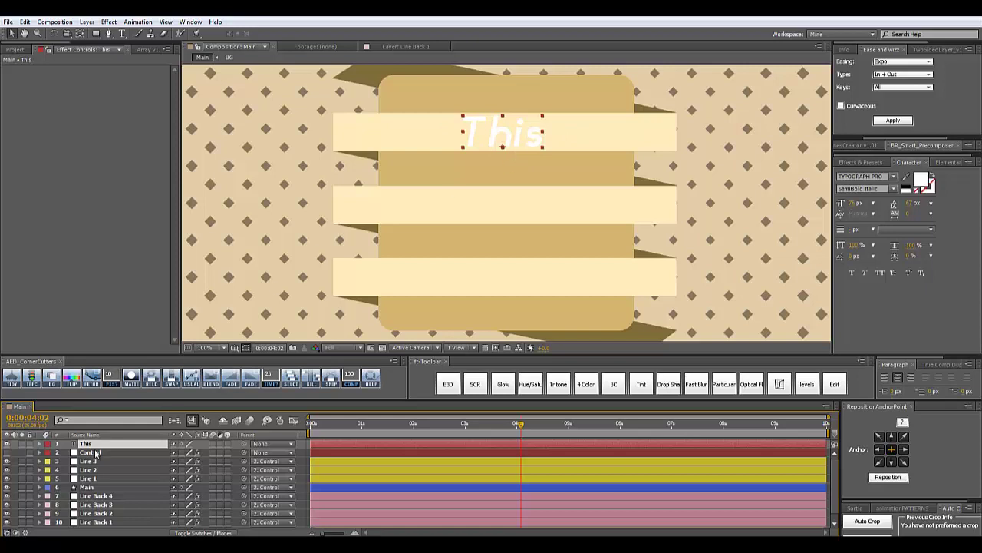
click(892, 455)
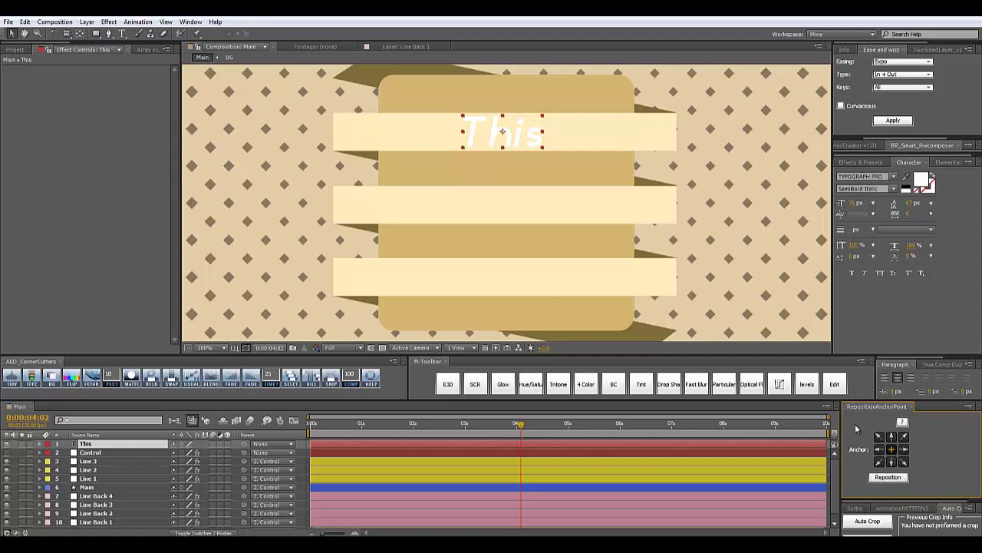
click(119, 449)
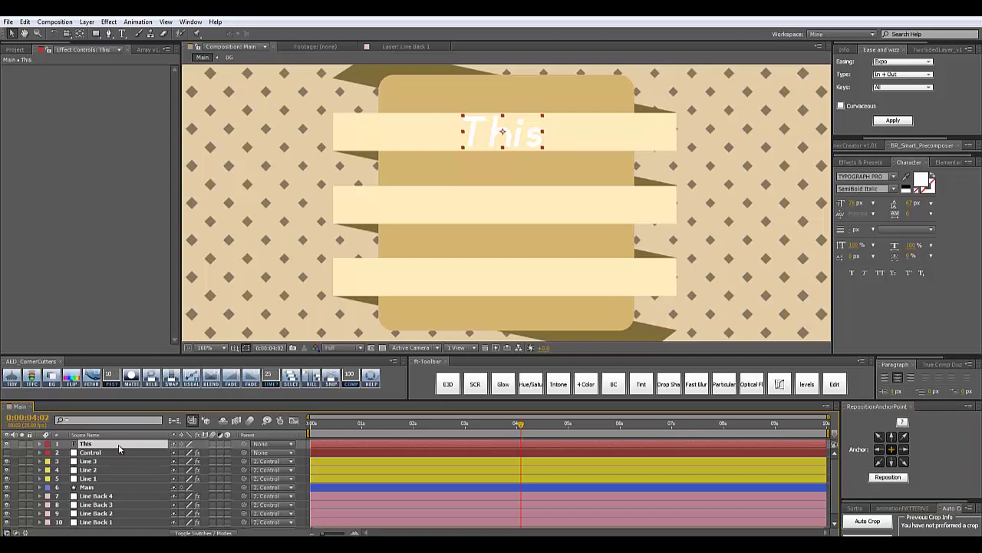
key(ctrl+Home)
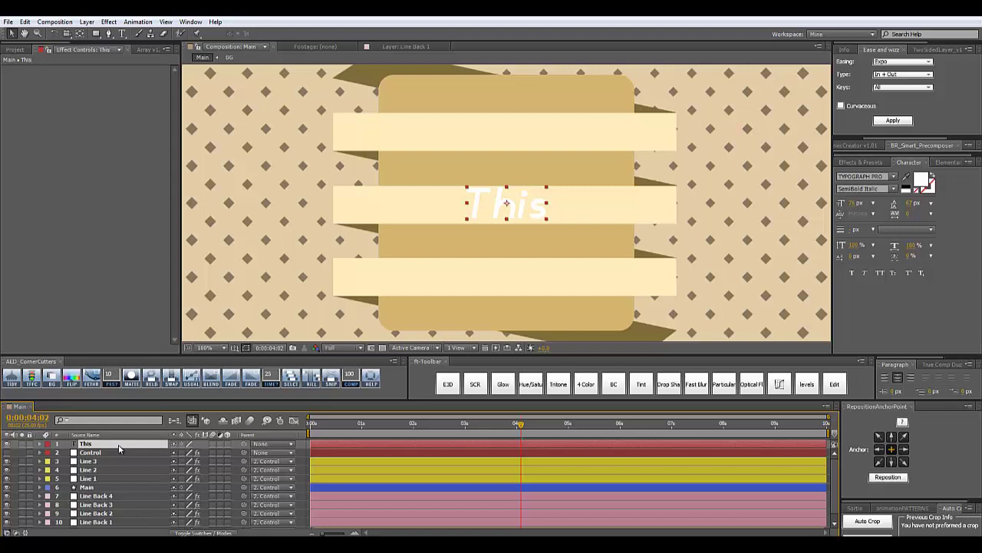
Step: Nudge "This" straight up from the composition centre onto the ribbon's uppermost front band
key(Up)
key(Up)
key(Up)
key(Up)
key(Up)
key(Up)
key(Up)
key(Up)
key(Up)
key(Up)
key(Up)
key(Up)
key(Up)
key(Up)
key(Up)
key(Up)
key(Up)
key(Up)
key(Up)
key(Up)
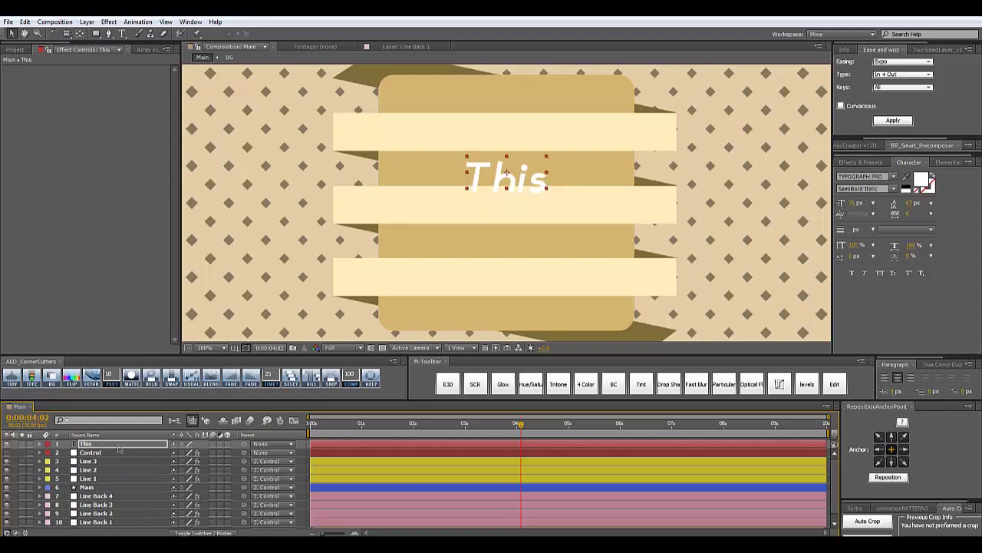
key(Up)
key(Up)
key(Up)
key(Up)
key(Up)
key(Up)
key(Up)
key(Up)
key(Up)
key(Up)
key(Up)
key(Up)
key(Up)
key(Up)
key(Up)
key(Up)
key(Up)
key(Up)
key(Up)
key(Up)
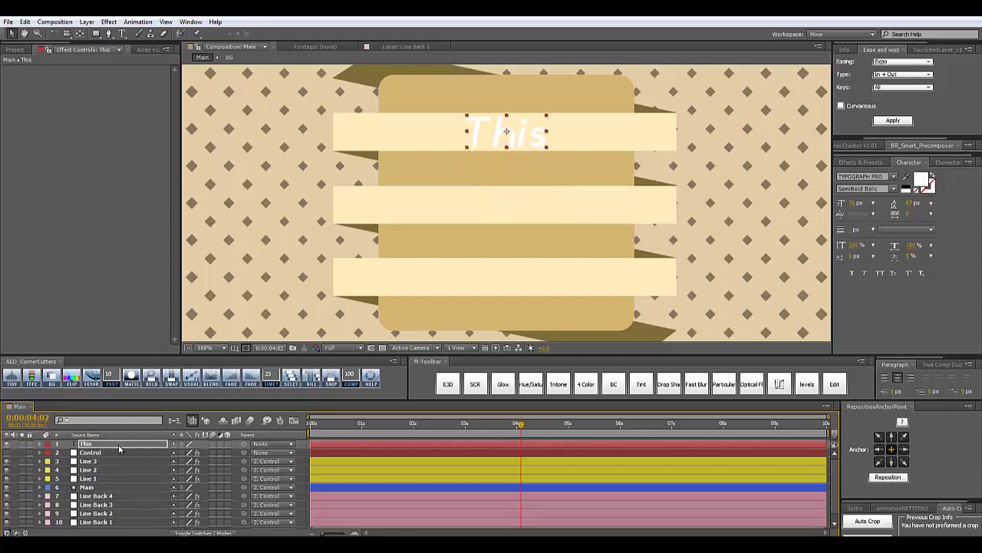
Step: Fine-tune the vertical centring of "This" within the uppermost band by nudging it slightly down
key(period)
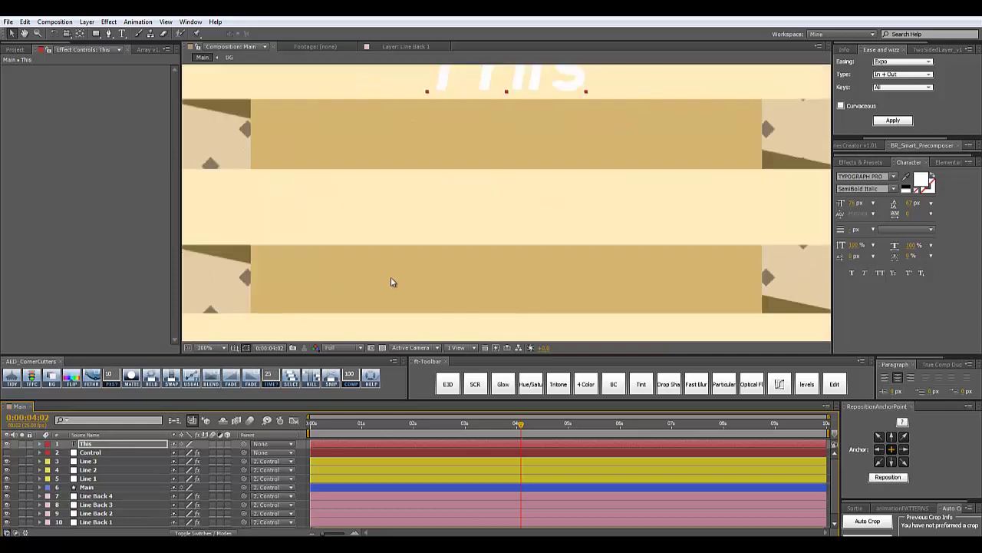
key(space)
drag(513, 115, 498, 245)
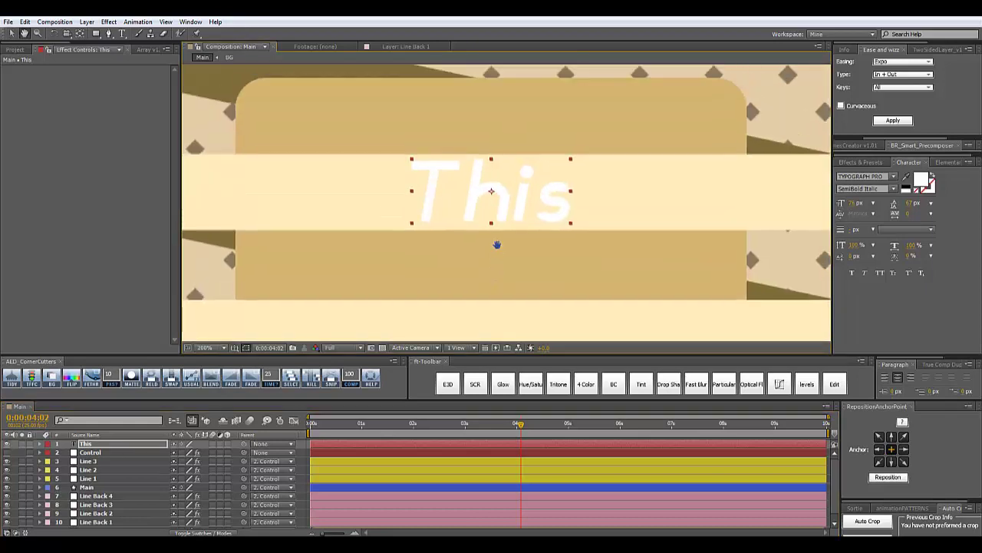
key(Down)
key(Down)
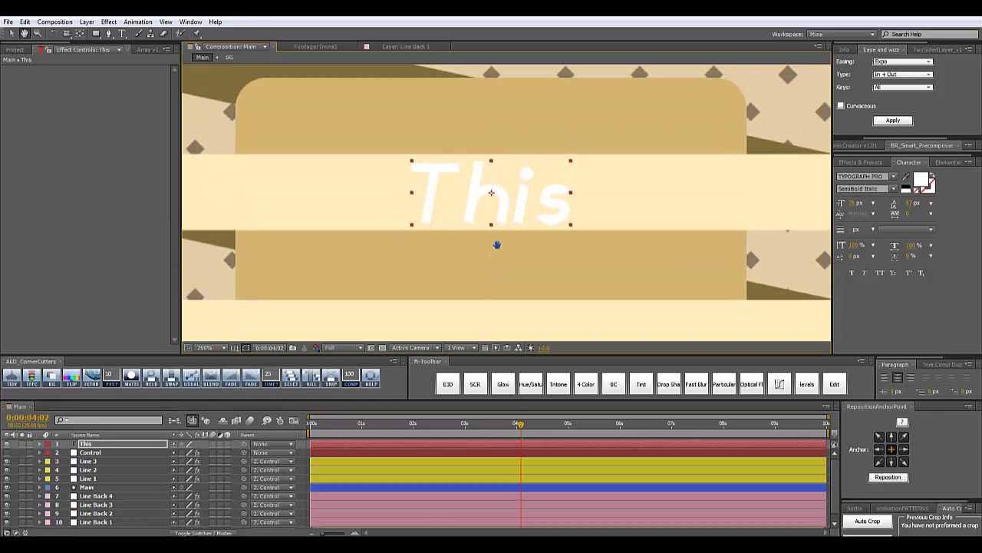
key(comma)
key(comma)
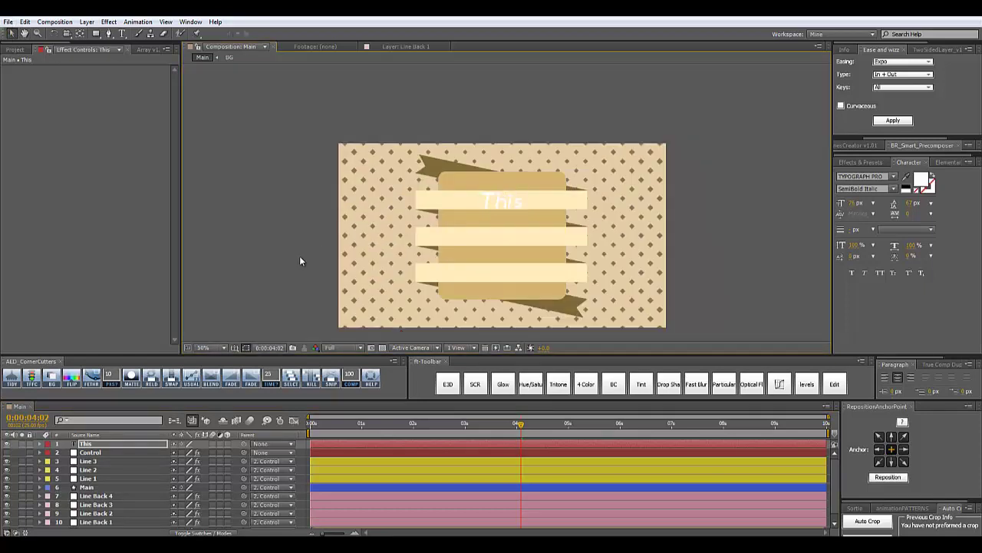
Step: Duplicate the "This" layer and move the copy straight down onto the middle ribbon band
key(period)
click(213, 349)
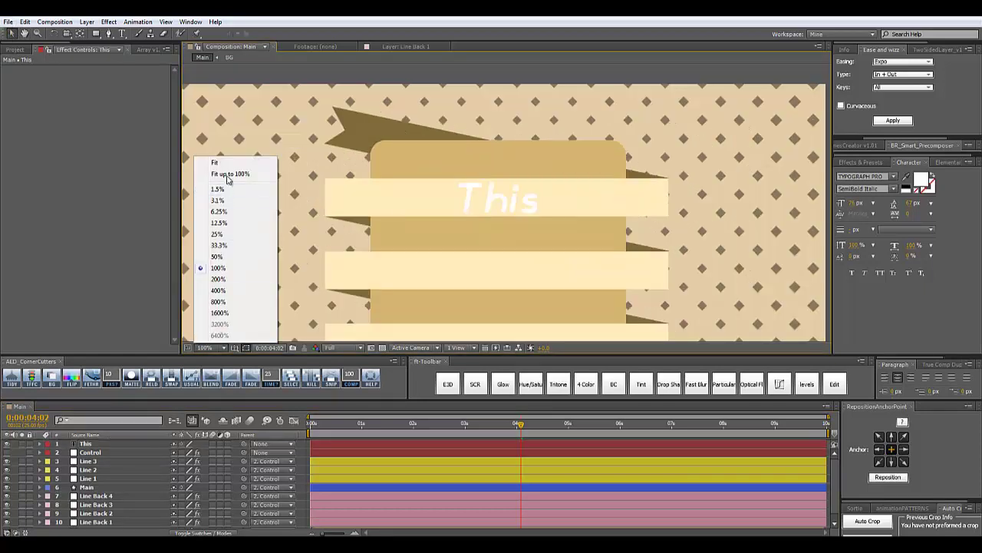
click(228, 174)
click(99, 444)
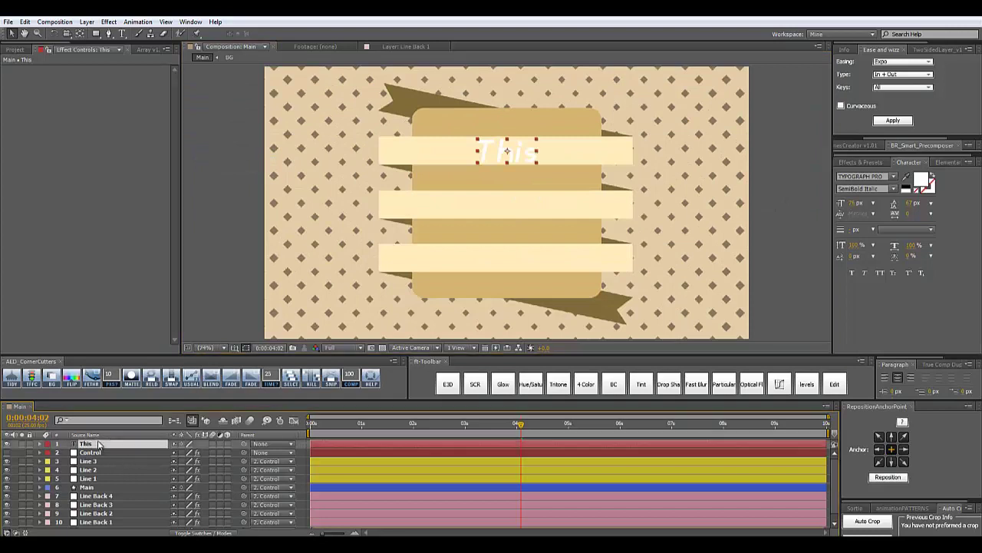
key(ctrl+d)
key(shift+Down)
key(shift+Down)
key(shift+Down)
key(shift+Down)
key(shift+Down)
key(shift+Down)
key(shift+Down)
key(shift+Down)
key(shift+Down)
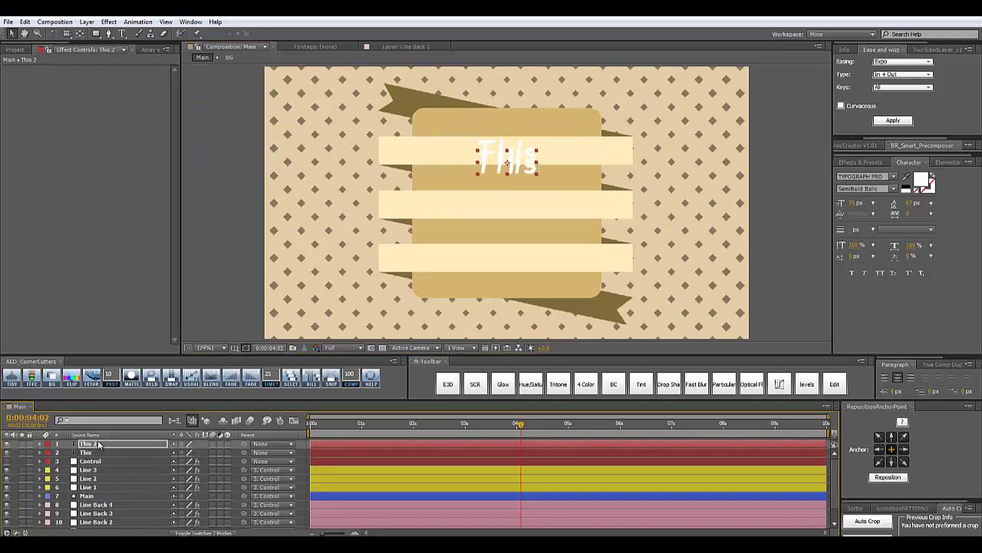
key(shift+Down)
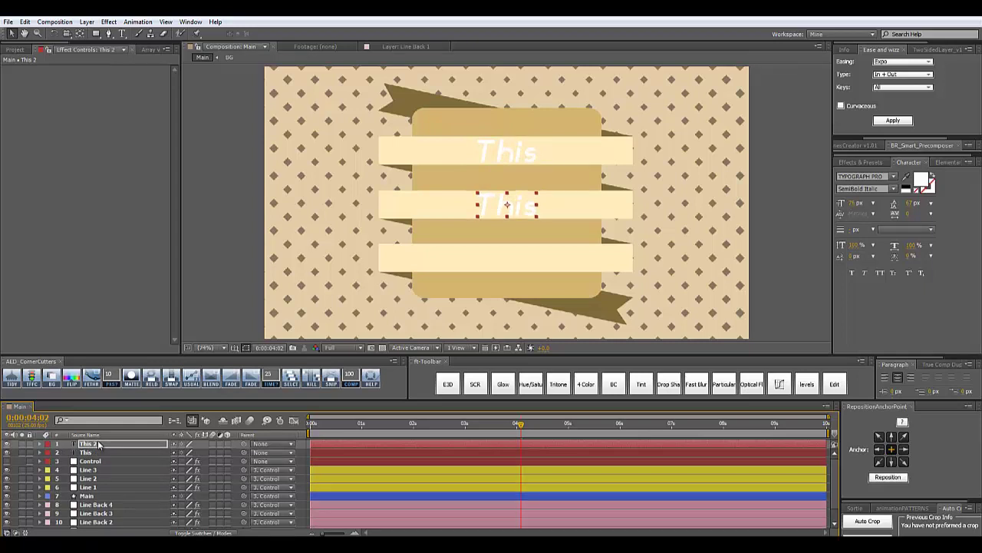
Step: Change the text on the middle ribbon band to "IS"
double_click(98, 445)
key(BackSpace)
text(IS)
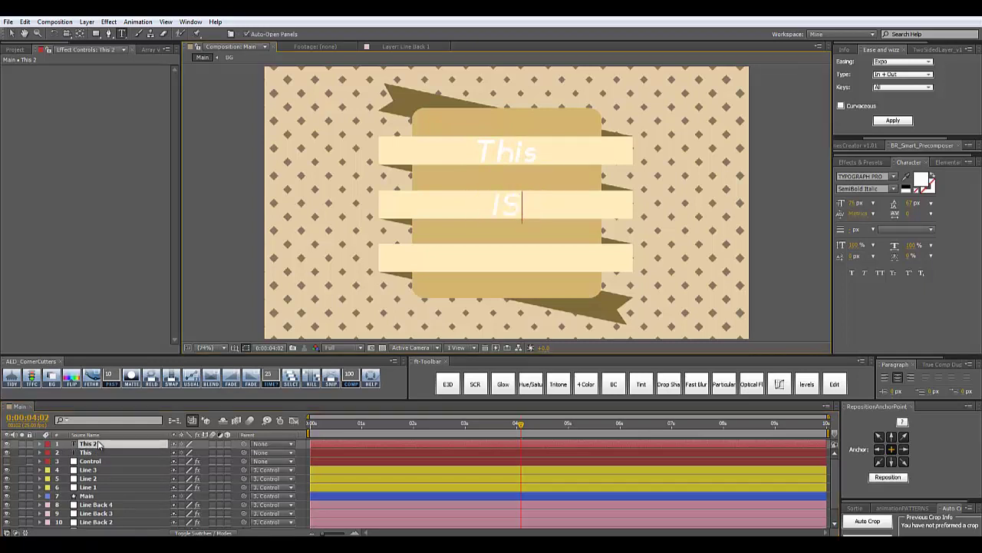
click(12, 34)
Step: Duplicate the "IS" layer and move the copy straight down onto the lowest ribbon band
key(ctrl+d)
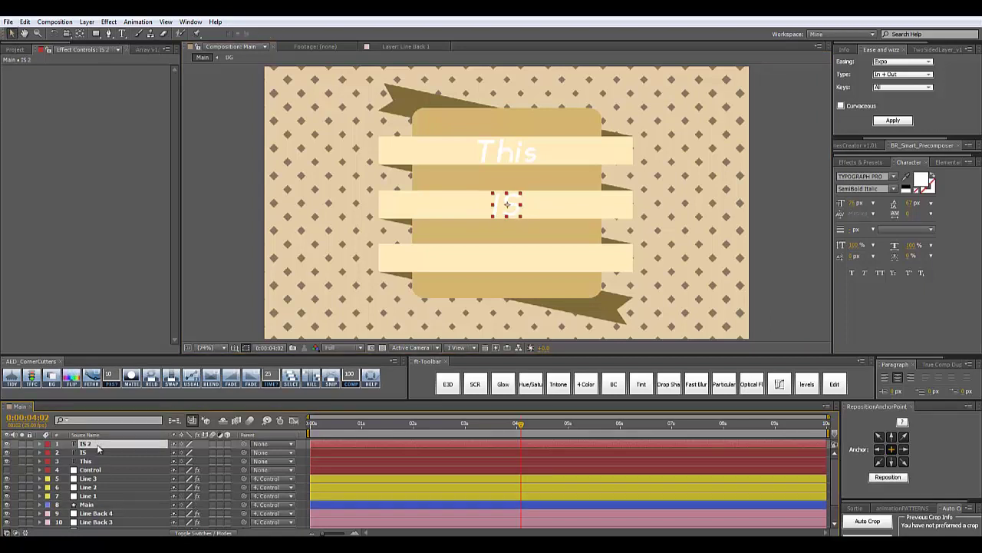
key(shift+Down)
key(shift+Down)
key(shift+Down)
key(shift+Down)
key(shift+Down)
key(shift+Down)
key(shift+Down)
key(shift+Down)
key(shift+Down)
key(shift+Down)
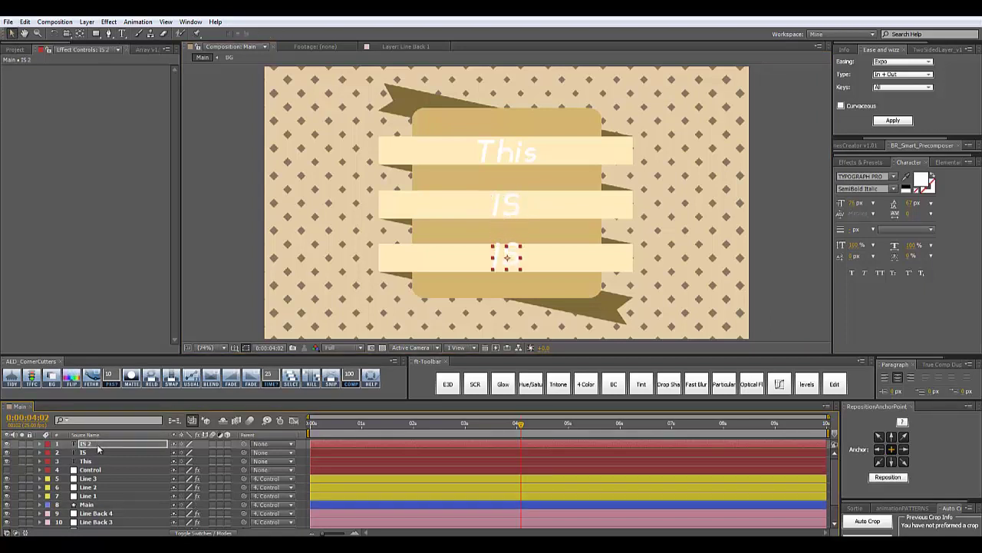
Step: Change the text on the lowest ribbon band to "Awesome"
double_click(96, 444)
text(Aw)
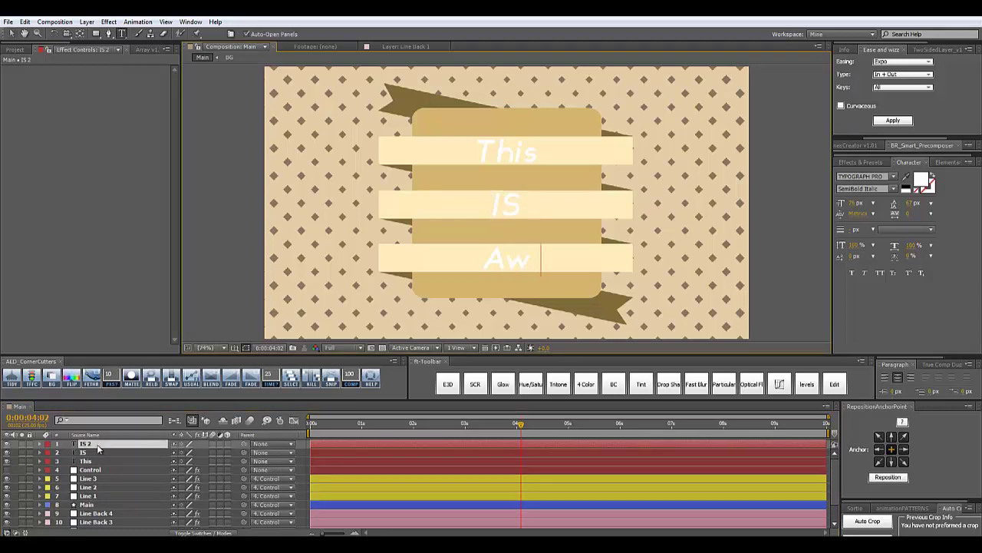
text(esome)
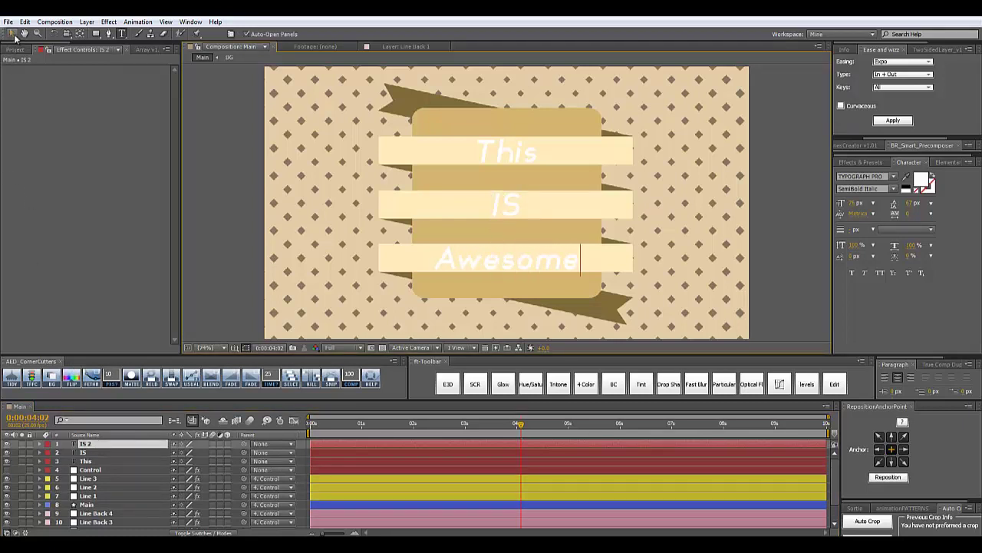
click(12, 34)
click(237, 216)
scroll(236, 217, up, 1)
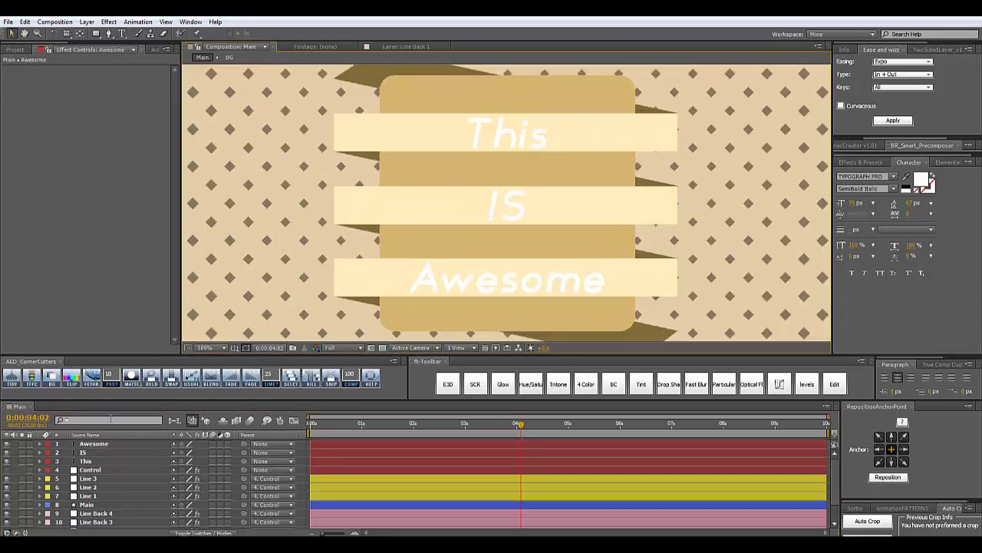
Step: Change the text on the middle ribbon band to "Is" and check the whole composition at full-panel size
double_click(82, 452)
text(Is)
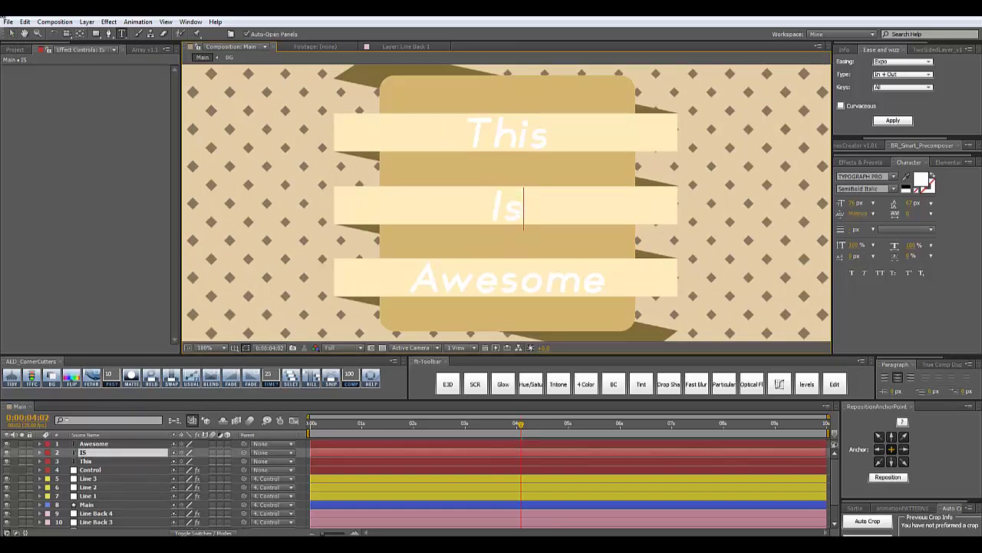
click(12, 33)
key(comma)
key(period)
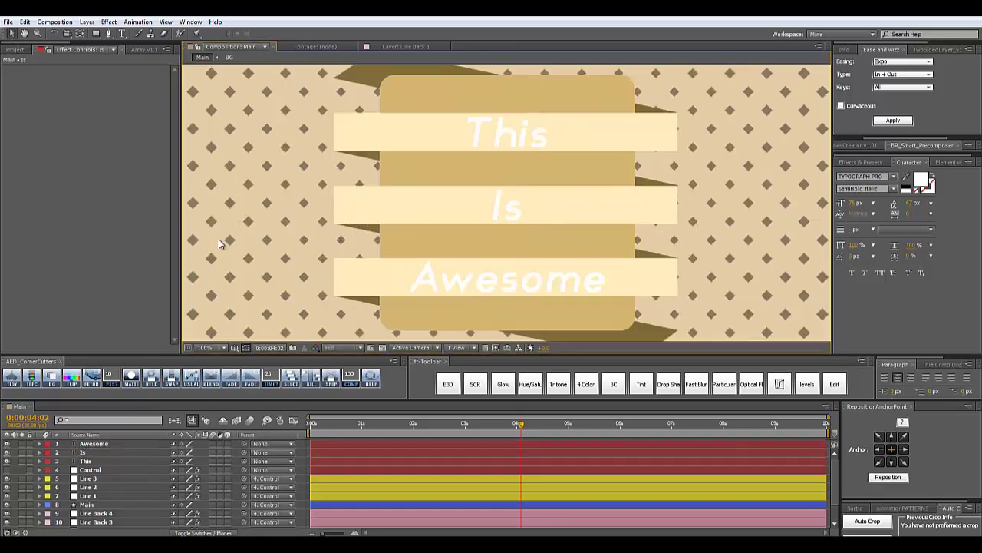
key(grave)
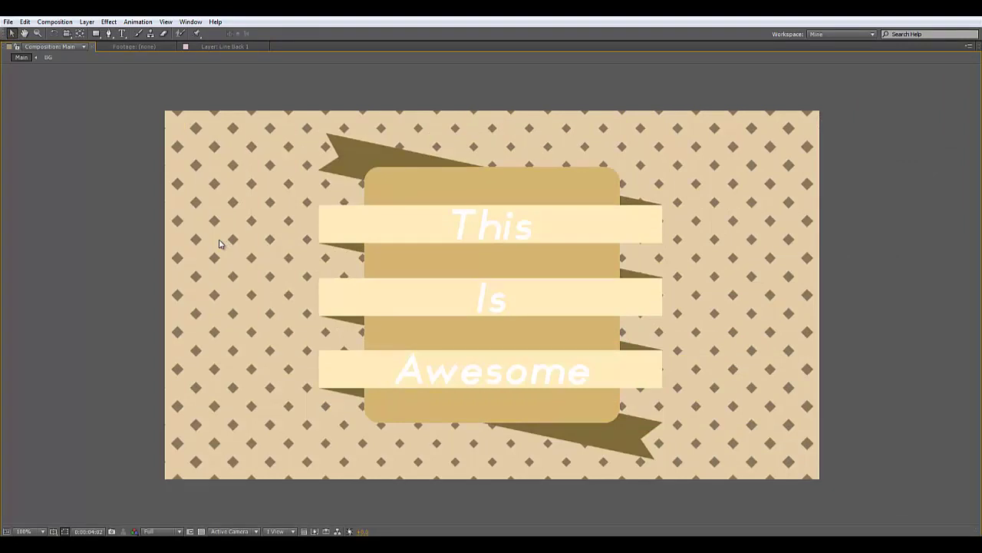
key(grave)
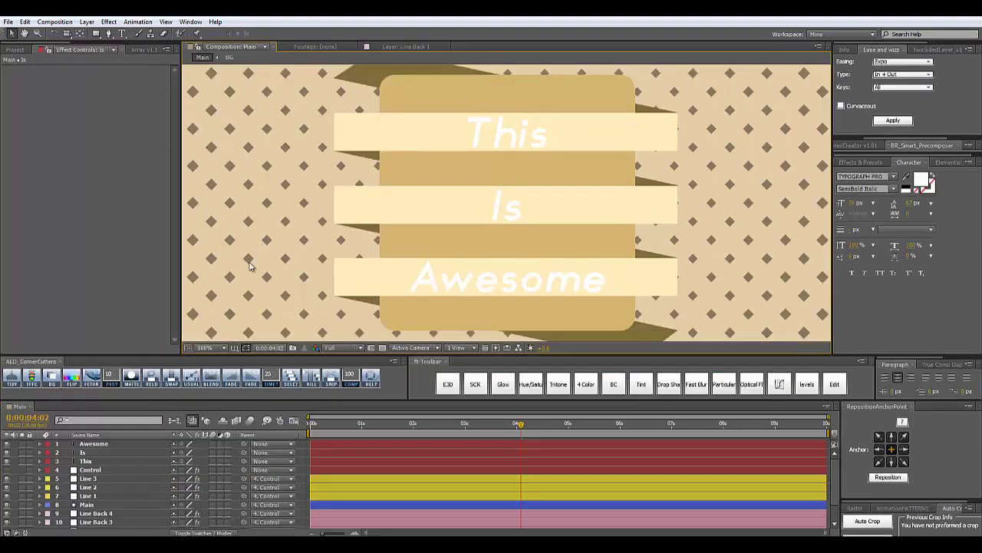
Step: Find the Color Rules effect and apply it to the "Awesome" text layer
click(92, 444)
click(861, 162)
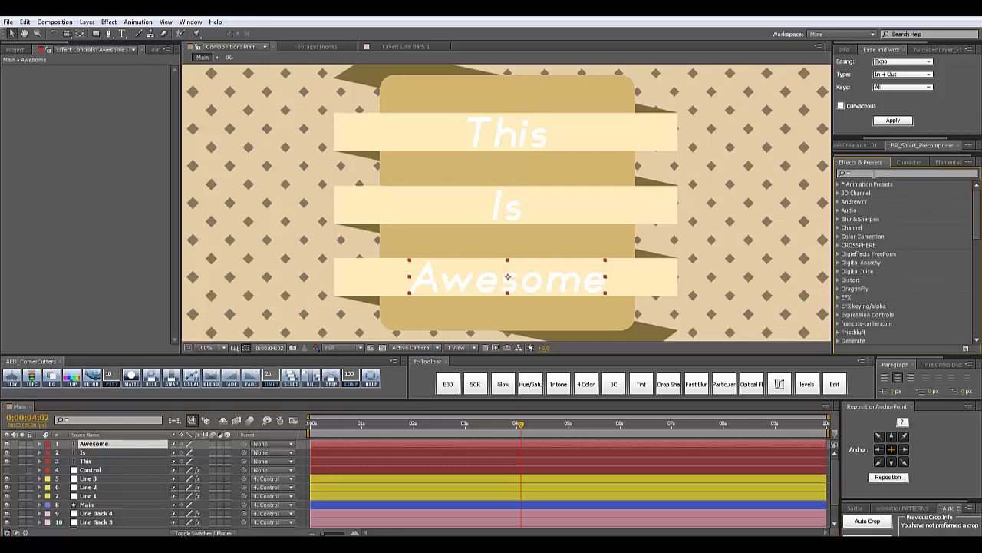
click(874, 174)
text(color r)
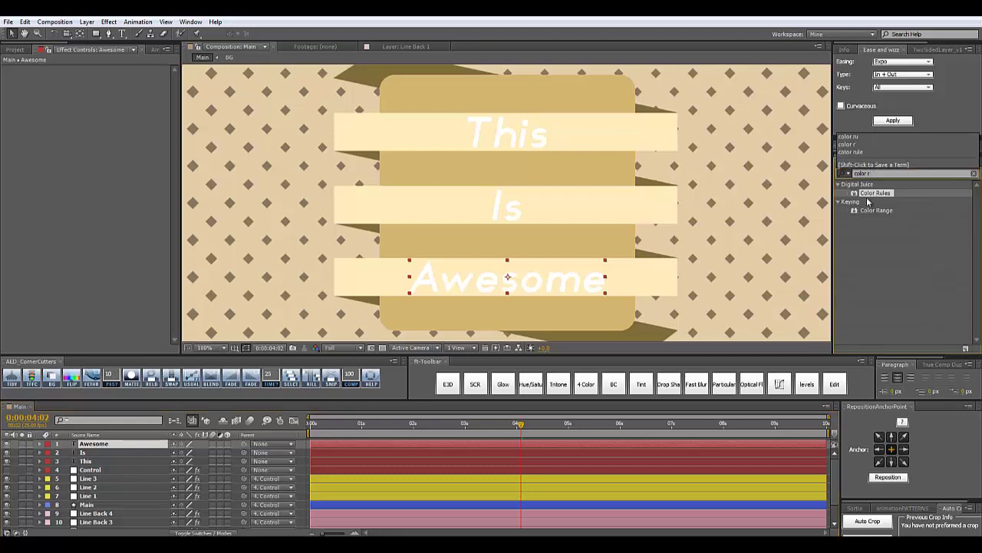
drag(882, 194, 118, 443)
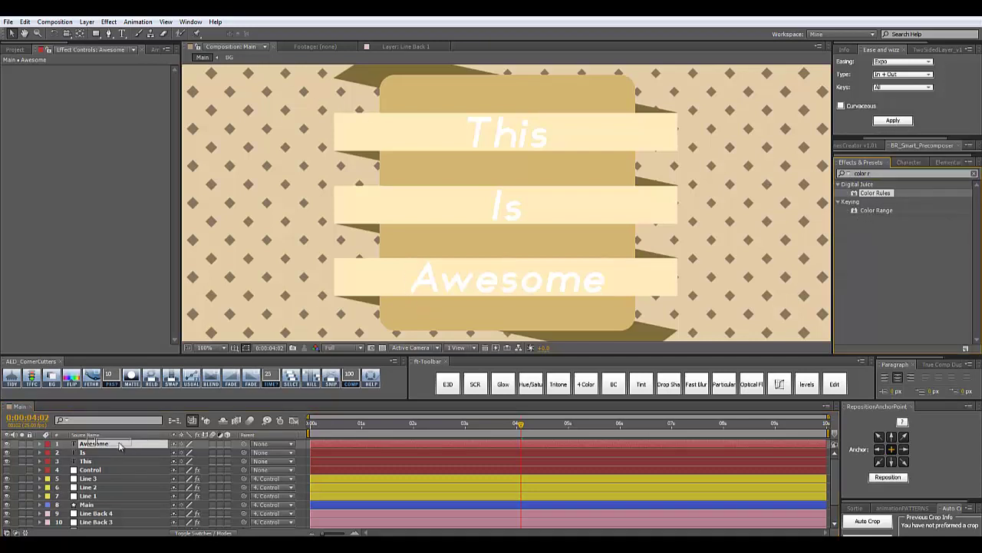
Step: Set the "Awesome" layer's Color Rules to Fill with the Scheme 01 swatch set, using the fourth, grey-brown colour
click(123, 156)
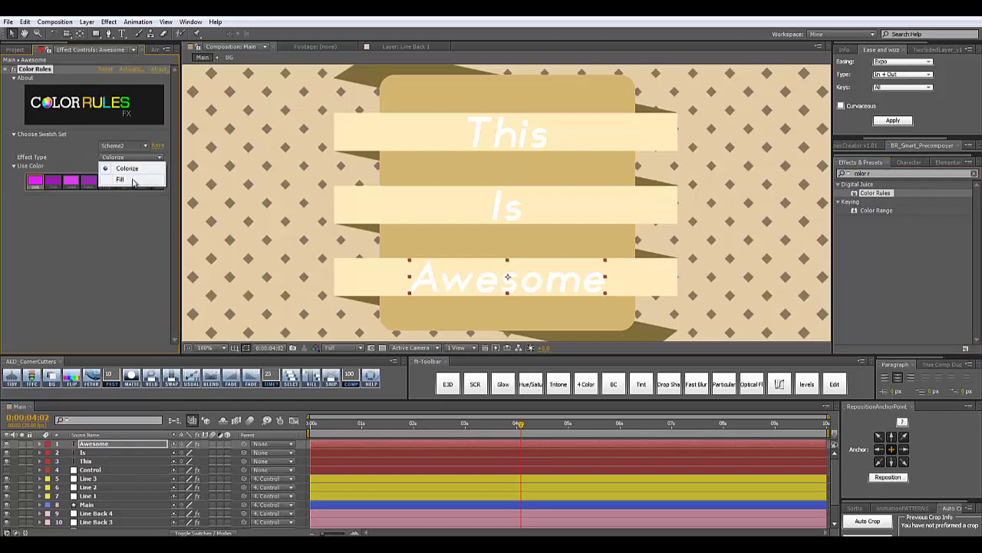
click(132, 179)
click(116, 146)
click(121, 152)
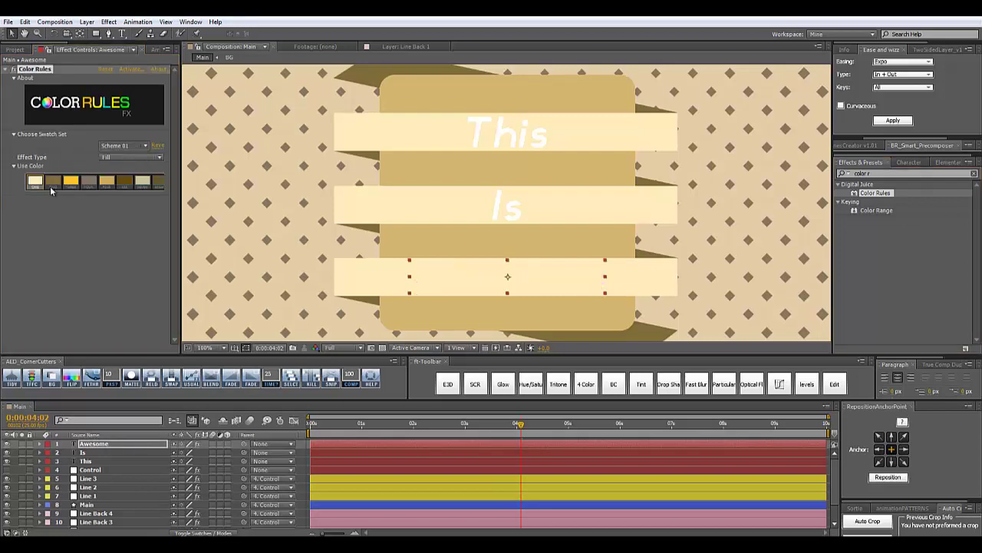
Step: Copy the Color Rules effect from "Awesome" onto the "Is" and "This" layers, and clear the effects search
click(24, 68)
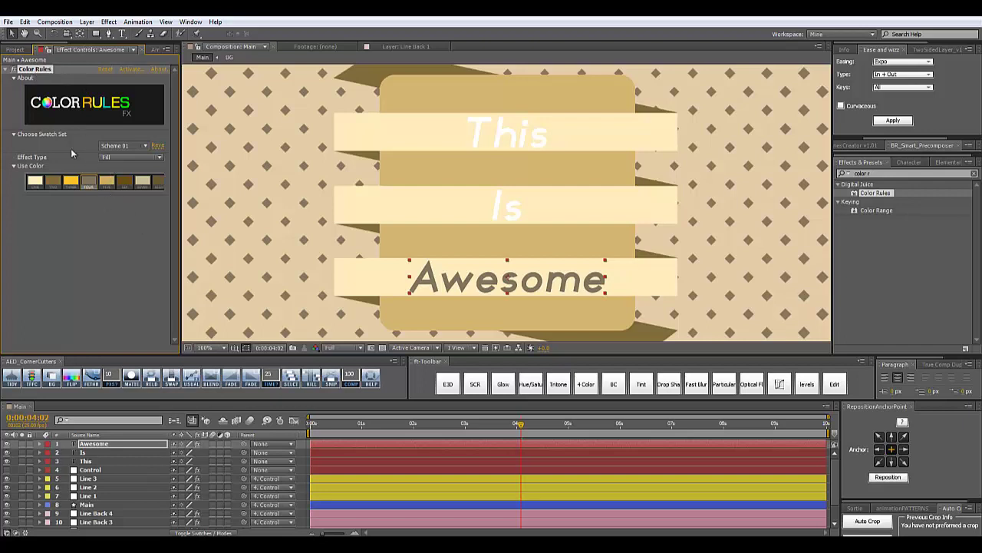
click(90, 455)
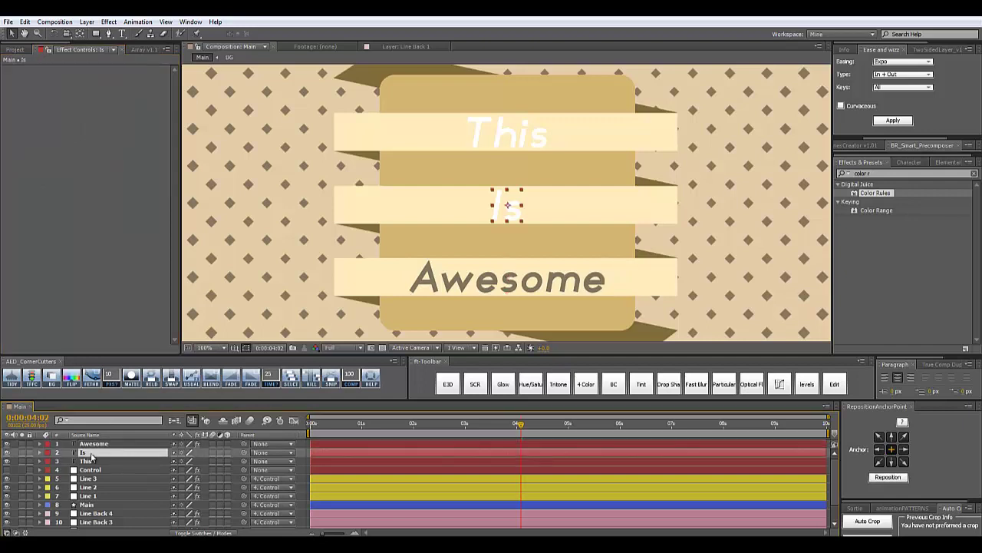
key(ctrl+v)
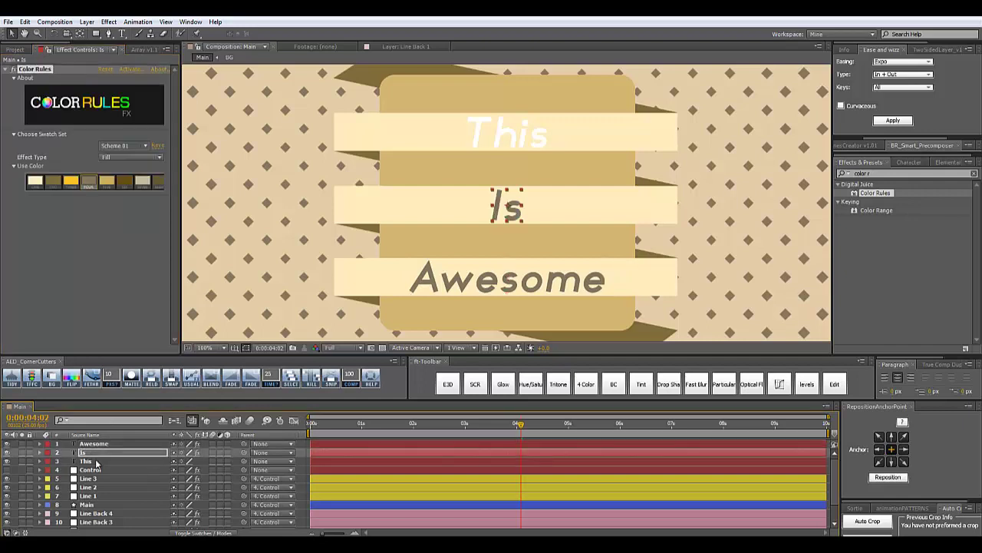
click(96, 461)
key(ctrl+v)
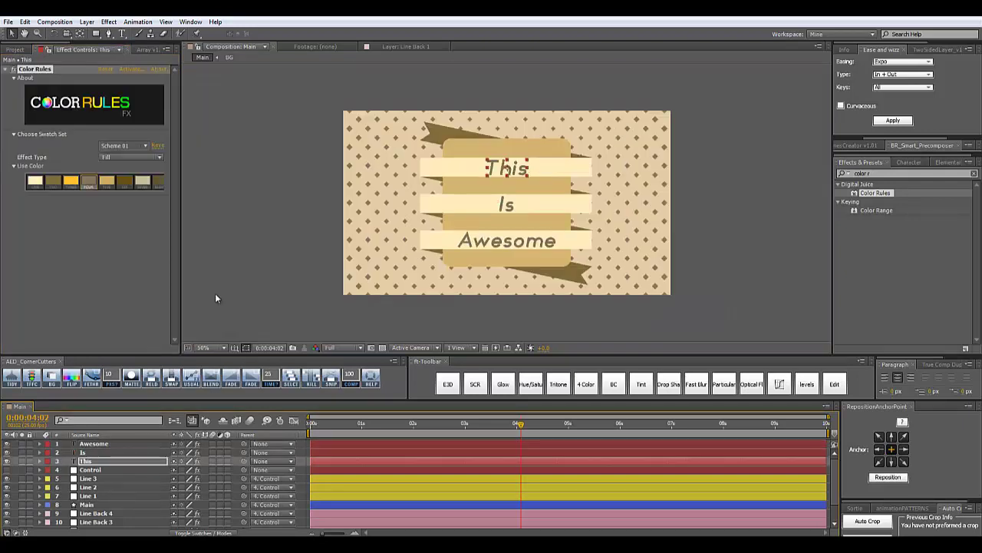
key(grave)
key(grave)
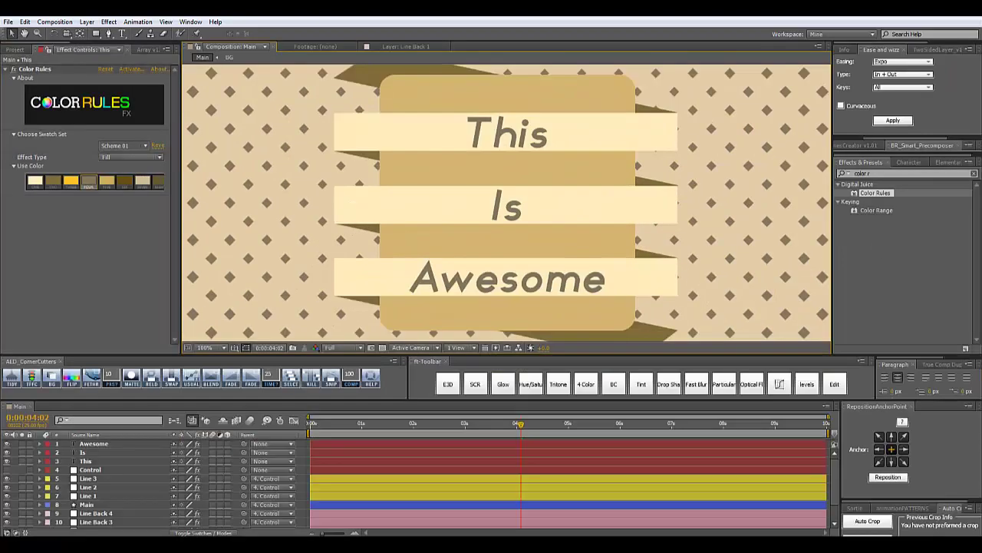
click(973, 175)
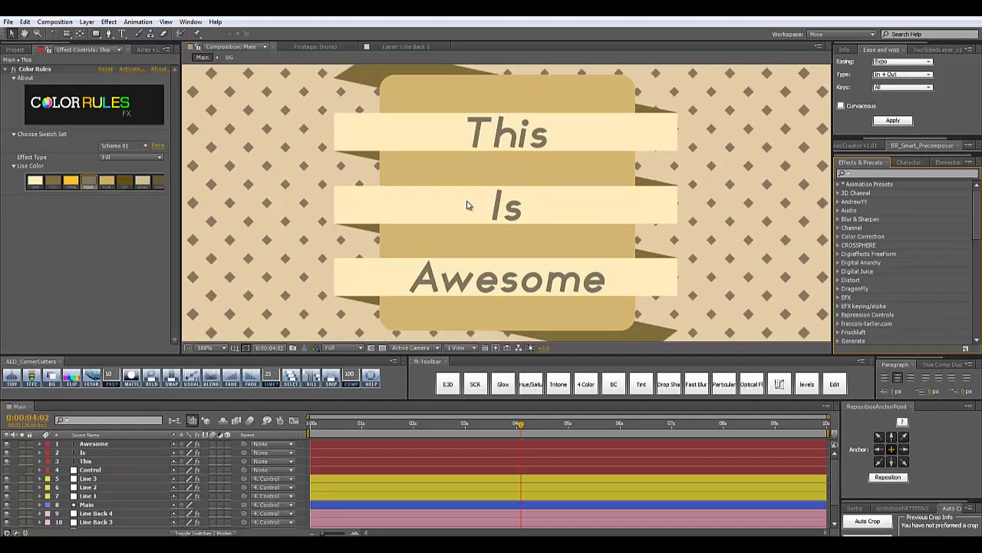
key(comma)
key(comma)
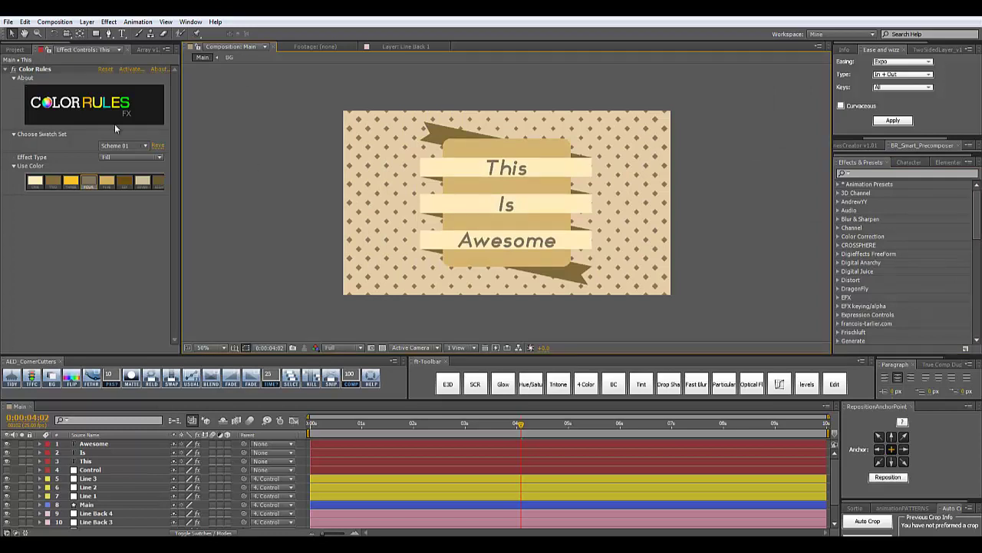
Step: Bring up the Digital Juice Color Rules 1.0 (FX Controller) and look up its entry among the available windows
drag(63, 43, 164, 44)
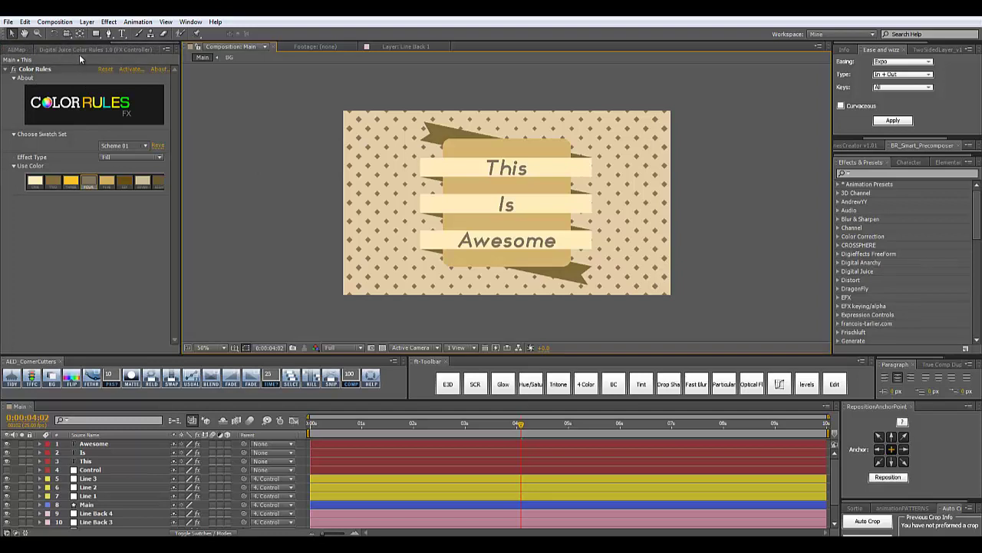
click(141, 51)
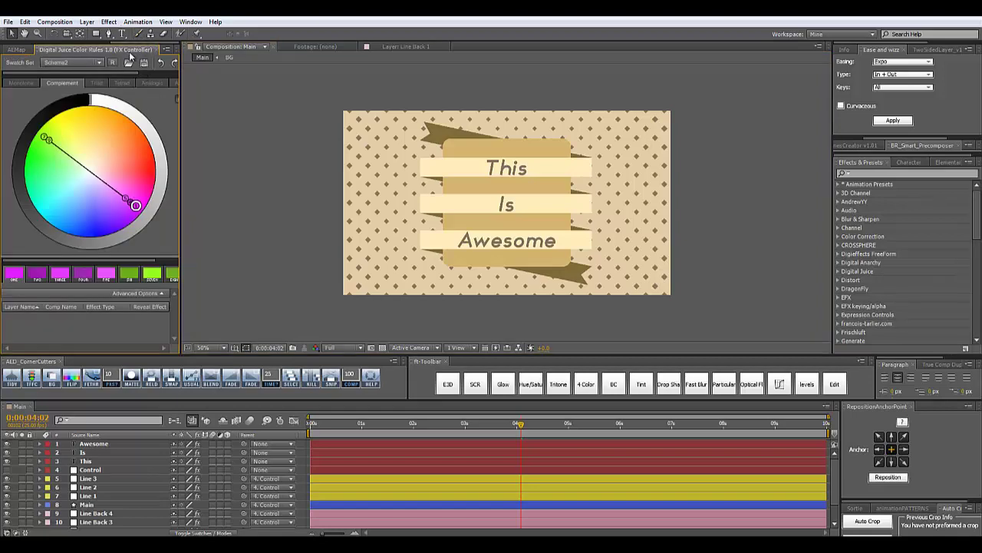
click(195, 23)
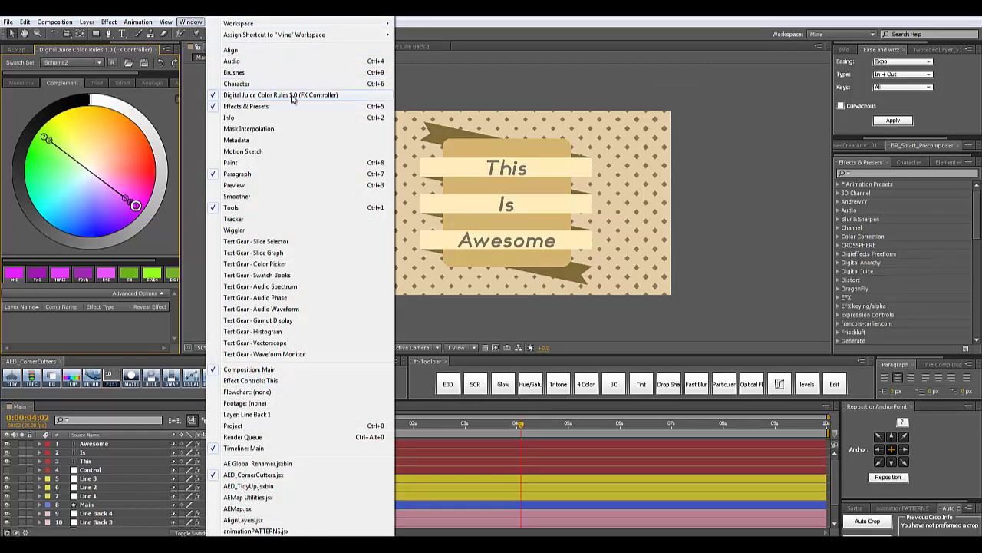
click(199, 155)
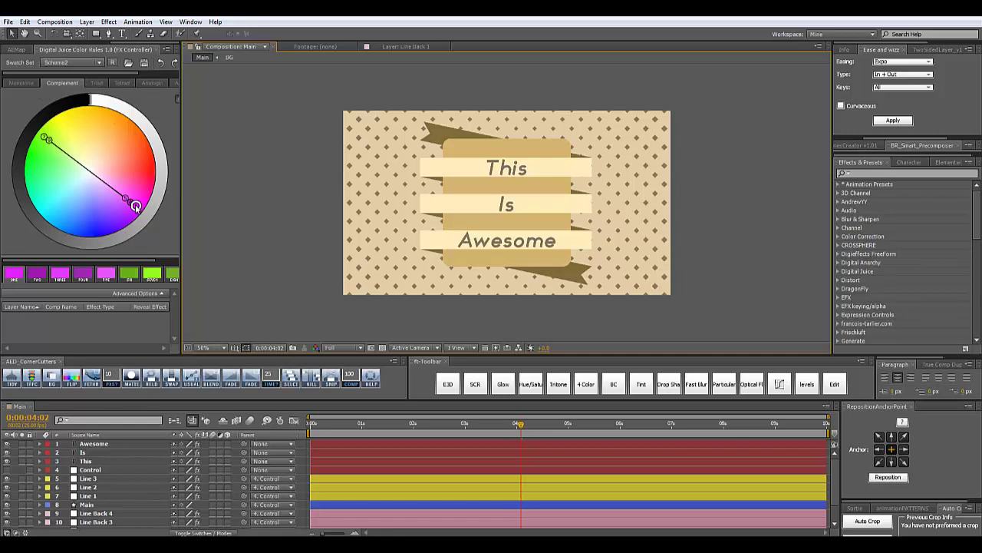
Step: Shift Scheme2's Complement palette to blue, and switch it to a Monotone palette based on a soft green
drag(135, 206, 86, 239)
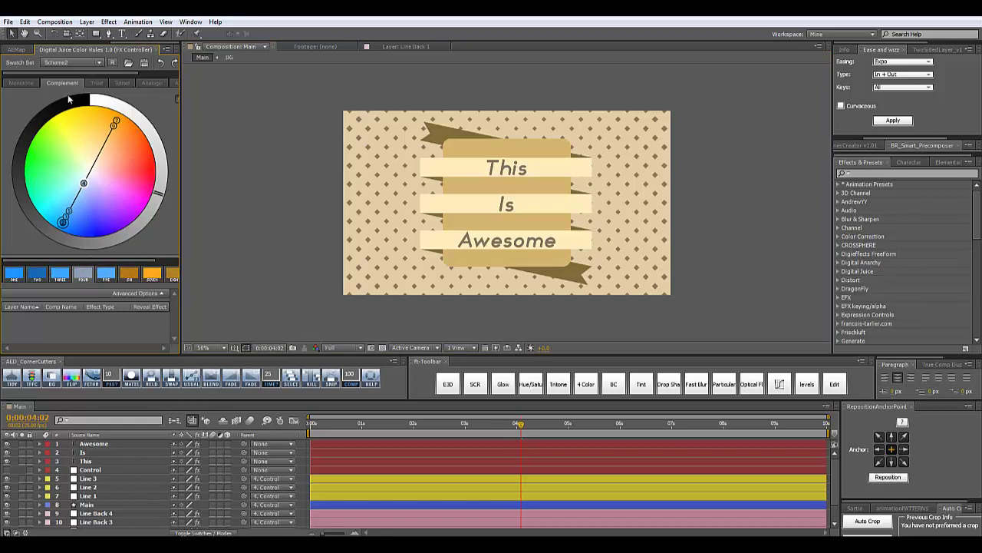
click(30, 83)
drag(70, 229, 51, 163)
mouse_move(88, 104)
mouse_down()
mouse_move(78, 104)
mouse_move(96, 99)
mouse_move(138, 208)
mouse_move(28, 152)
mouse_move(92, 237)
mouse_move(150, 176)
mouse_move(129, 128)
mouse_move(94, 99)
mouse_up()
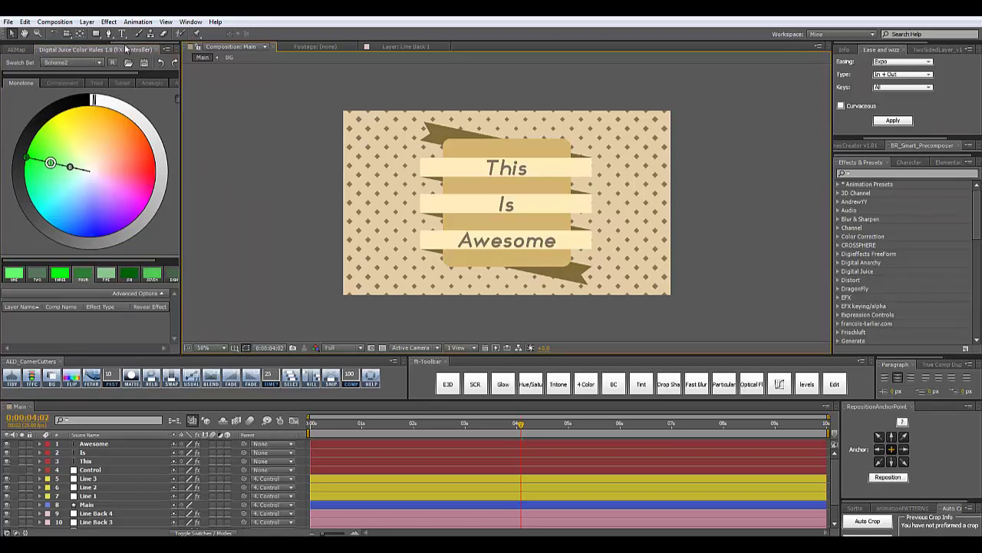
Step: Return to the project's item list and move the current time to 0:00:02:12
drag(123, 49, 28, 47)
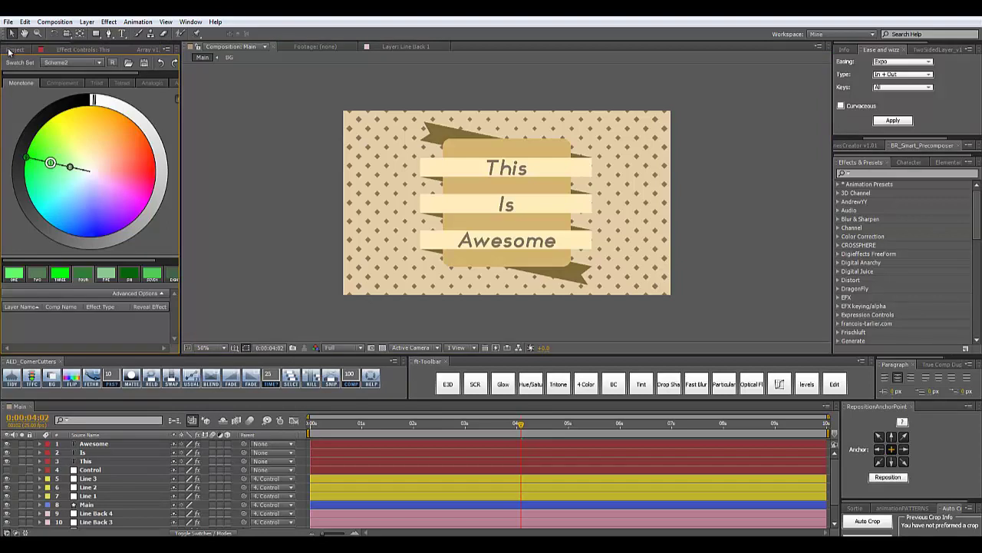
click(14, 50)
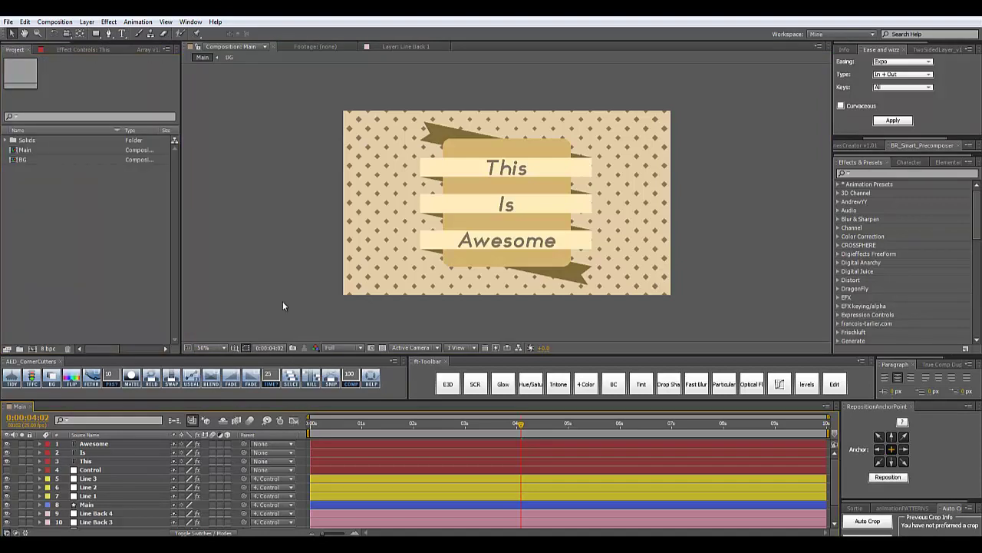
drag(485, 423, 439, 438)
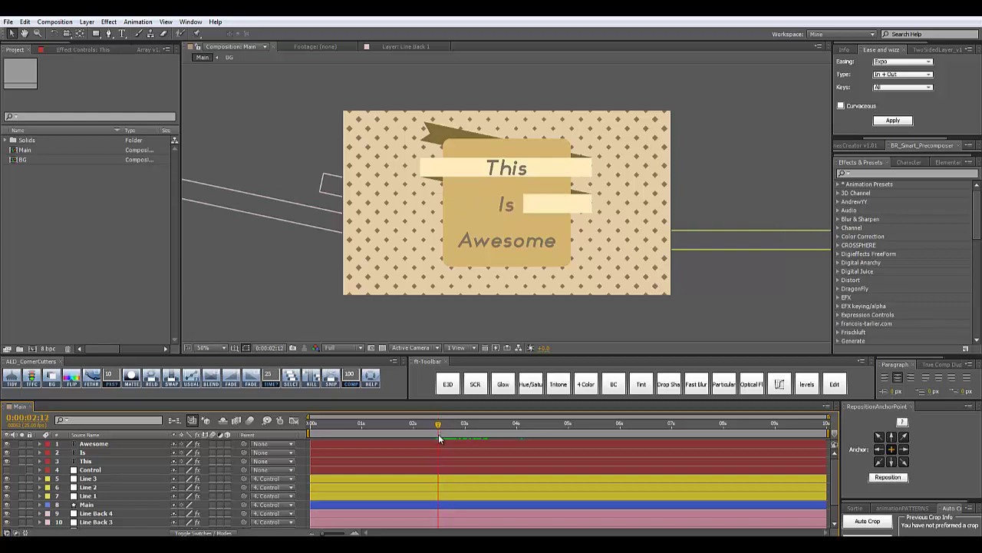
Step: Move the "This" text layer directly above Line 1 in the layer stack and duplicate Line 1
click(95, 461)
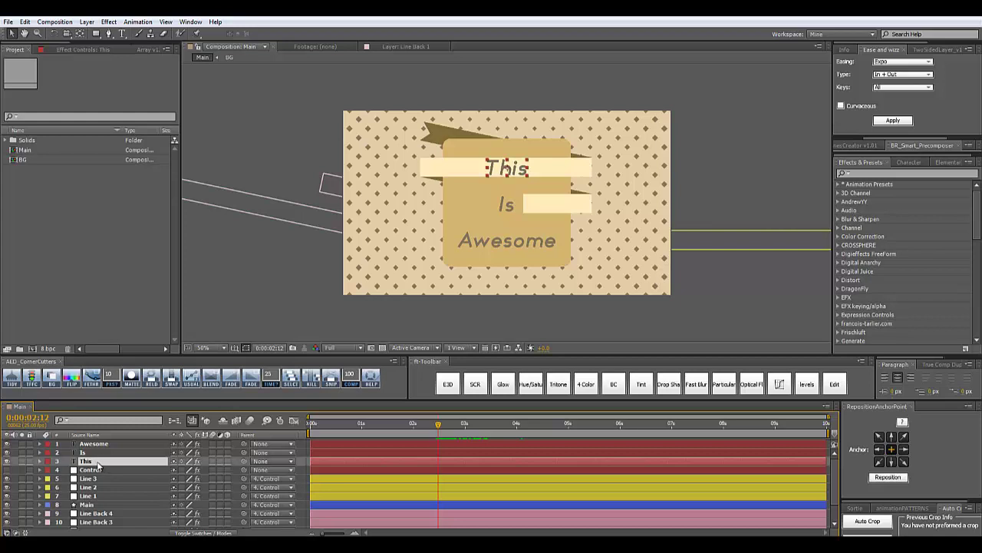
drag(102, 465, 100, 495)
click(101, 495)
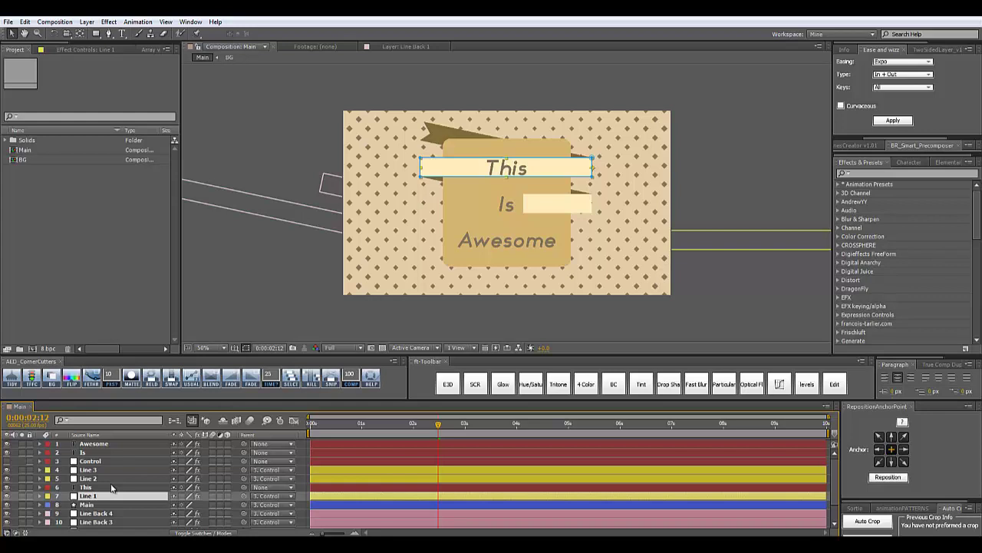
key(ctrl+d)
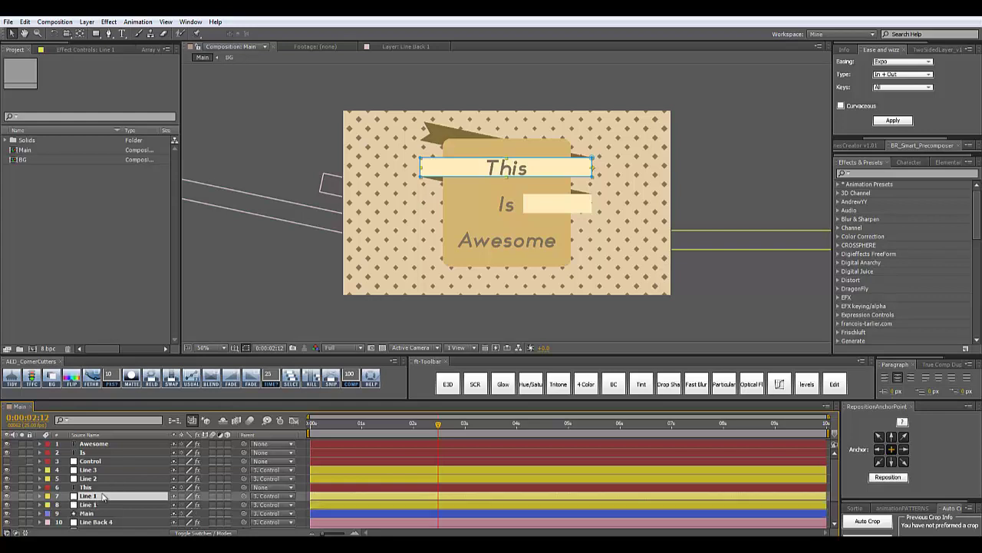
Step: Place the "This" layer between the two Line 1 layers and set its track matte to alpha, using the upper Line 1
key(F4)
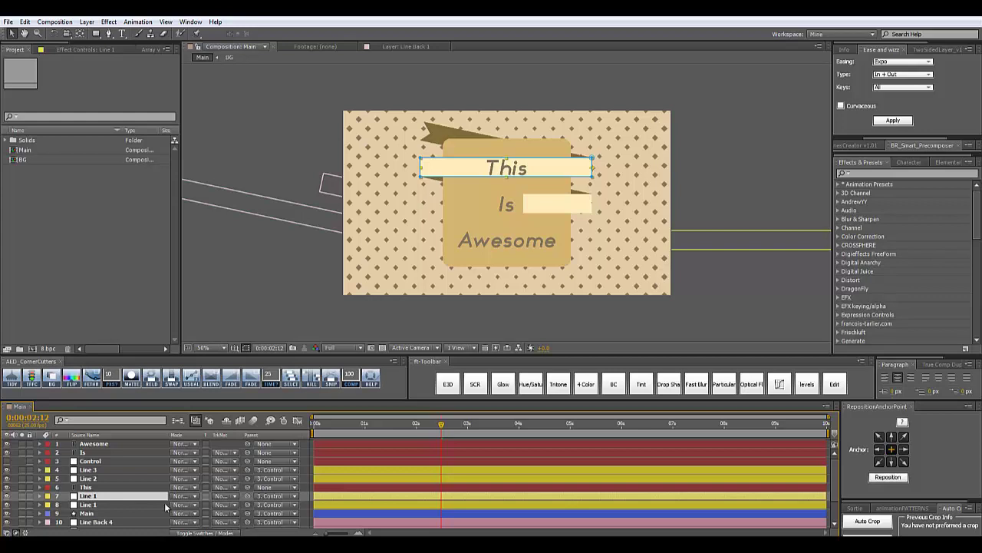
click(104, 488)
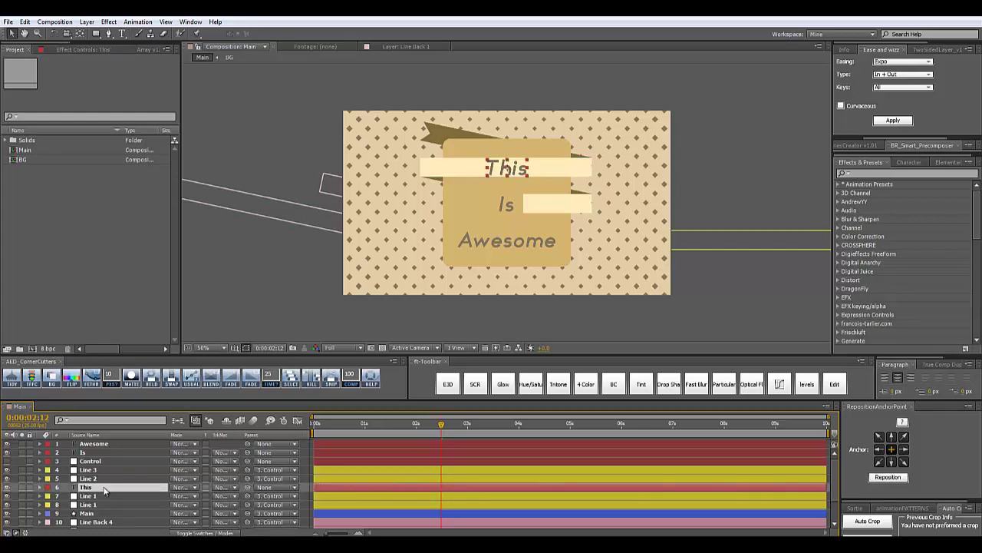
drag(104, 491, 109, 505)
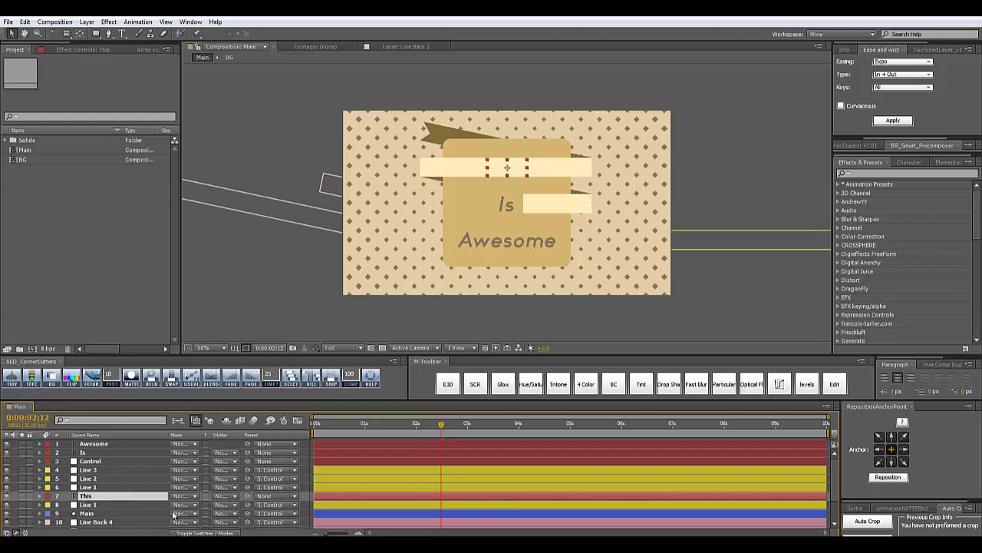
click(228, 499)
click(241, 456)
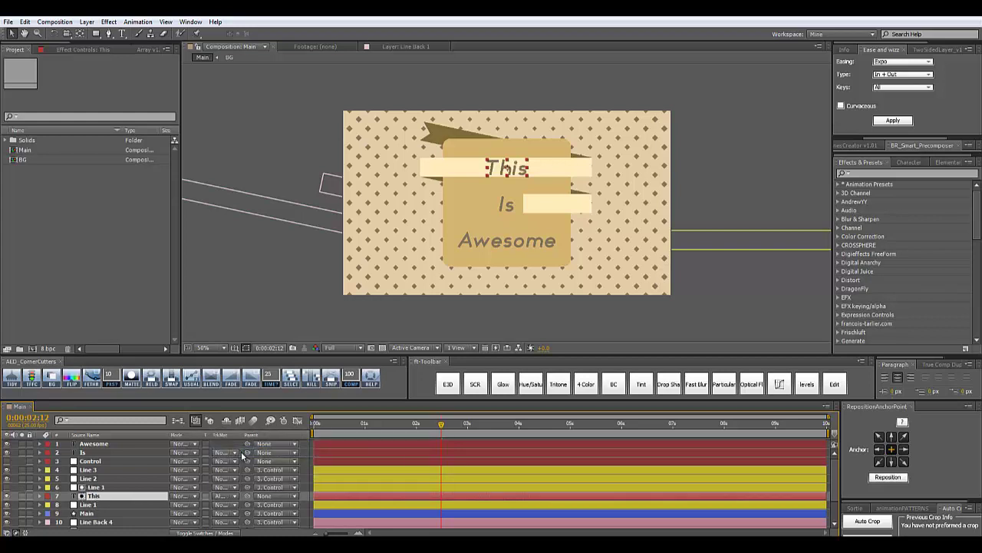
Step: Duplicate the Line 2 layer and place the "Is" text layer between the two copies
key(ctrl+z)
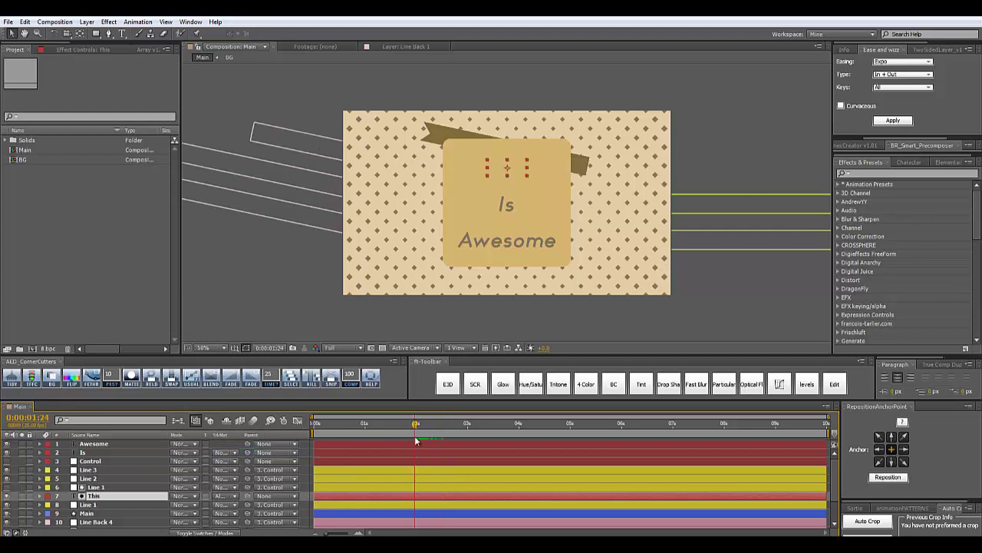
drag(415, 435, 460, 446)
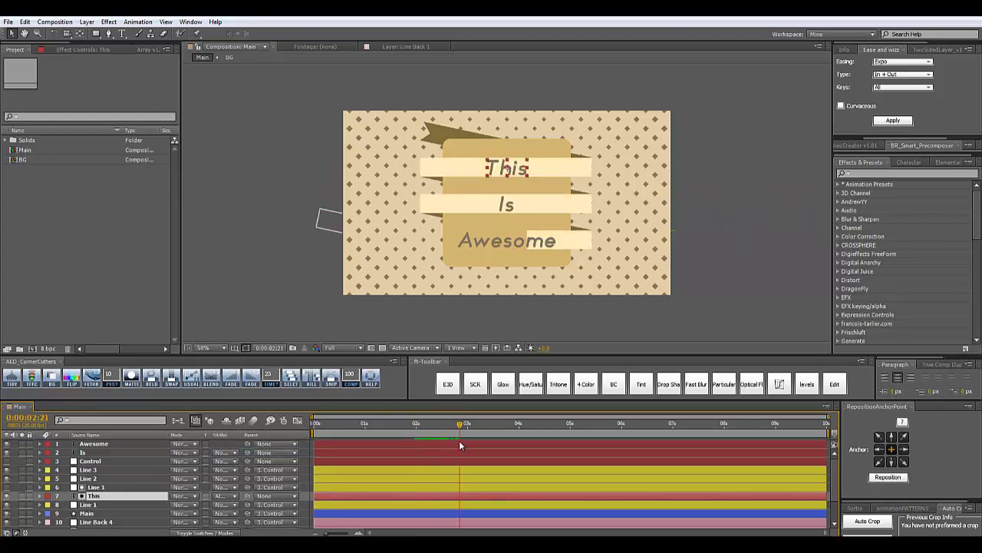
click(89, 478)
key(ctrl+d)
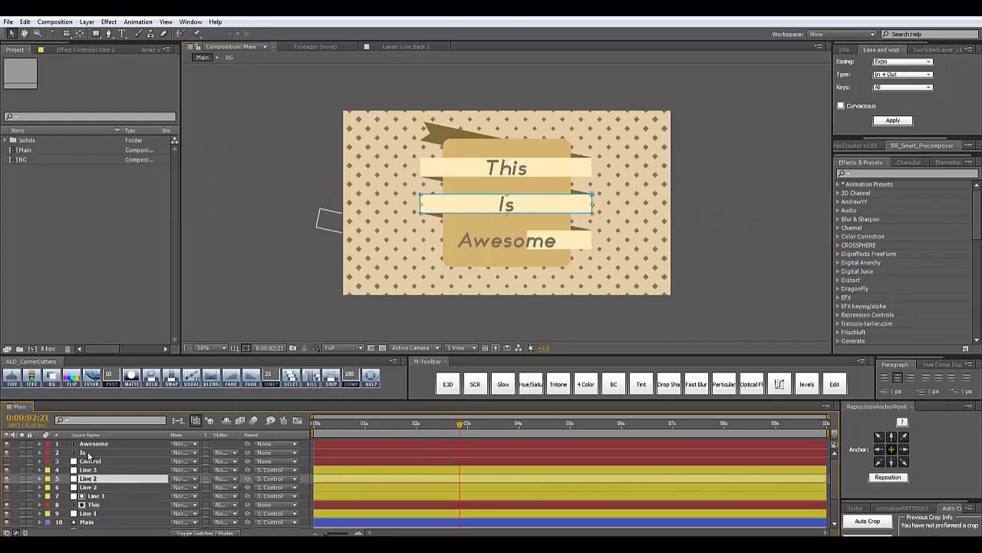
click(89, 453)
drag(109, 478, 90, 483)
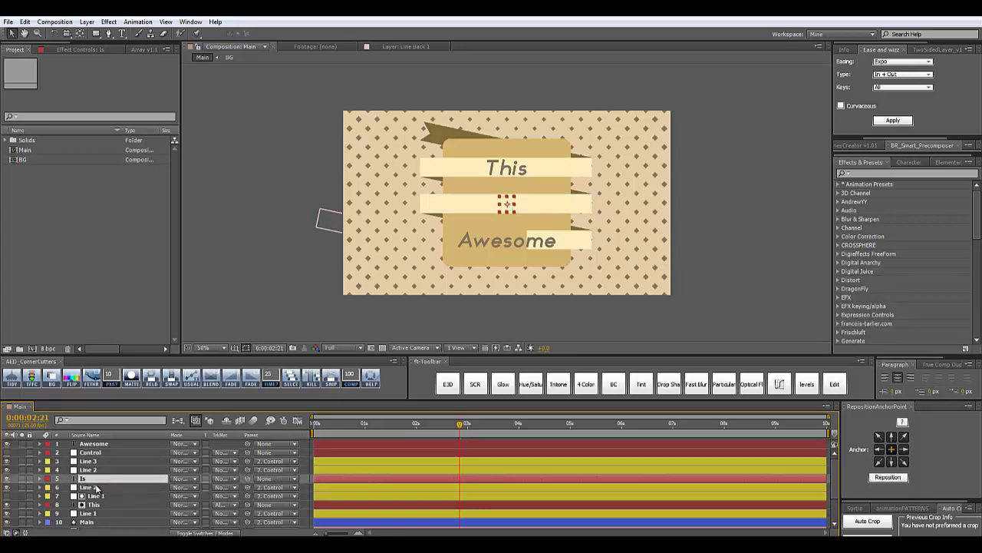
Step: Set the "Is" layer's track matte to alpha using the upper Line 2, and check the reveal around 0:00:02:15
click(224, 482)
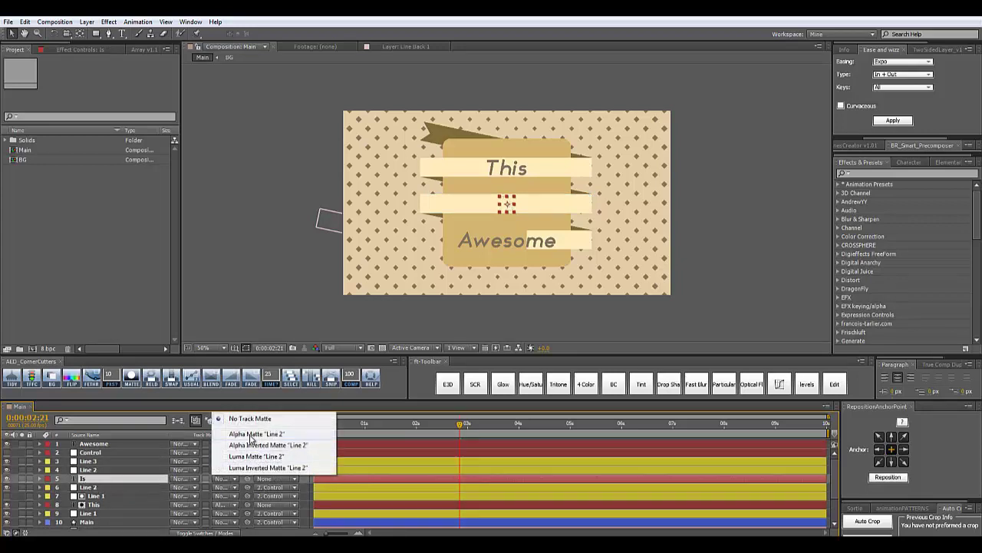
click(251, 435)
mouse_move(459, 430)
mouse_down()
mouse_move(417, 430)
mouse_move(447, 438)
mouse_up()
Step: Duplicate the Line 3 layer and place the "Awesome" text layer between the two copies
click(99, 453)
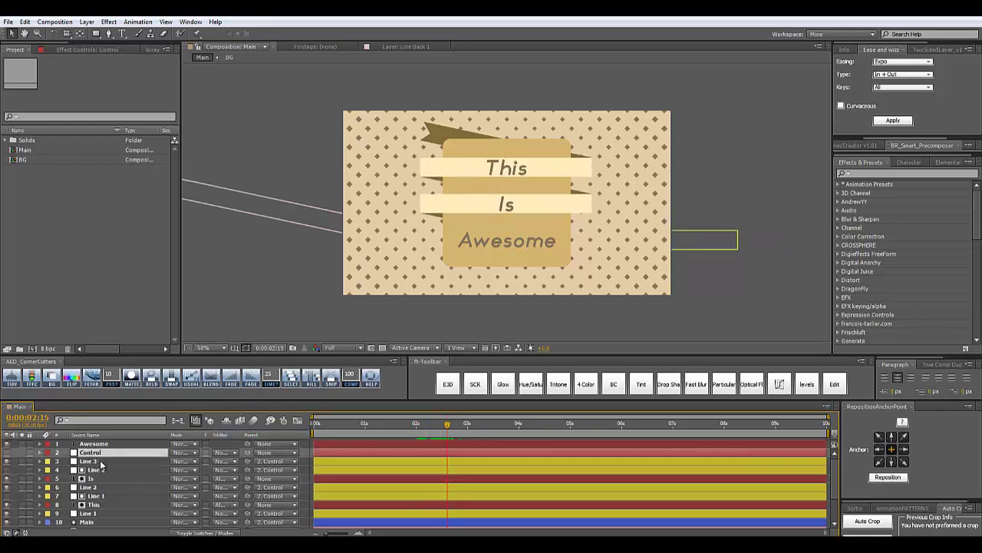
click(105, 461)
drag(96, 445, 96, 463)
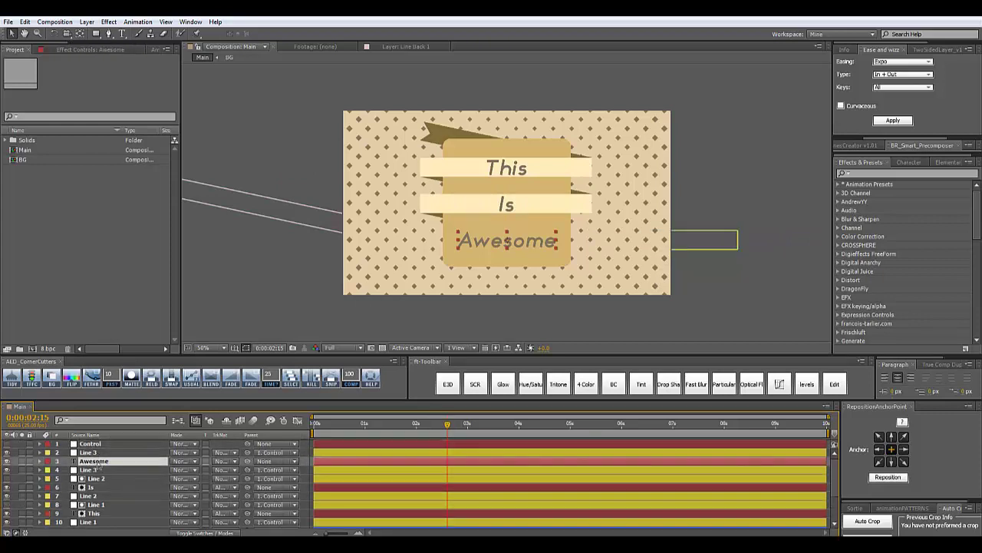
Step: Set the "Awesome" layer's track matte to alpha using the upper Line 3, and preview the text reveal over time
click(223, 463)
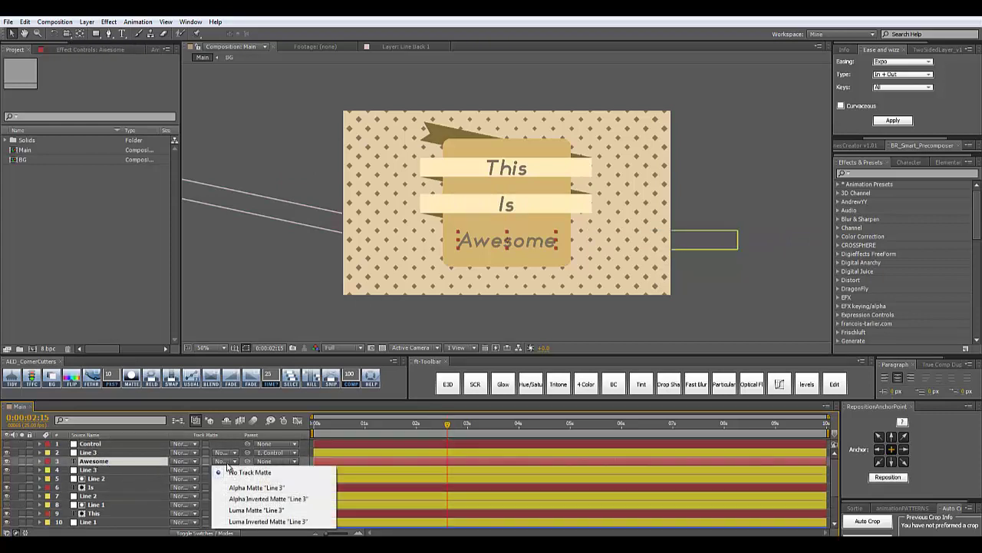
click(241, 488)
click(423, 437)
drag(423, 438, 464, 449)
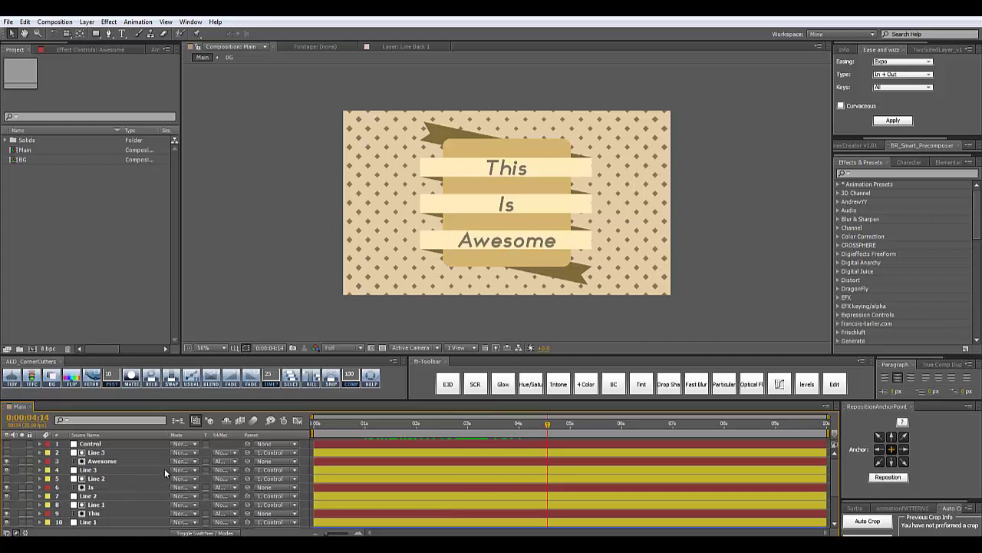
Step: Pre-compose the upper Line 3 matte and the "Awesome" layer as Text3, moving all attributes into the new composition
click(138, 453)
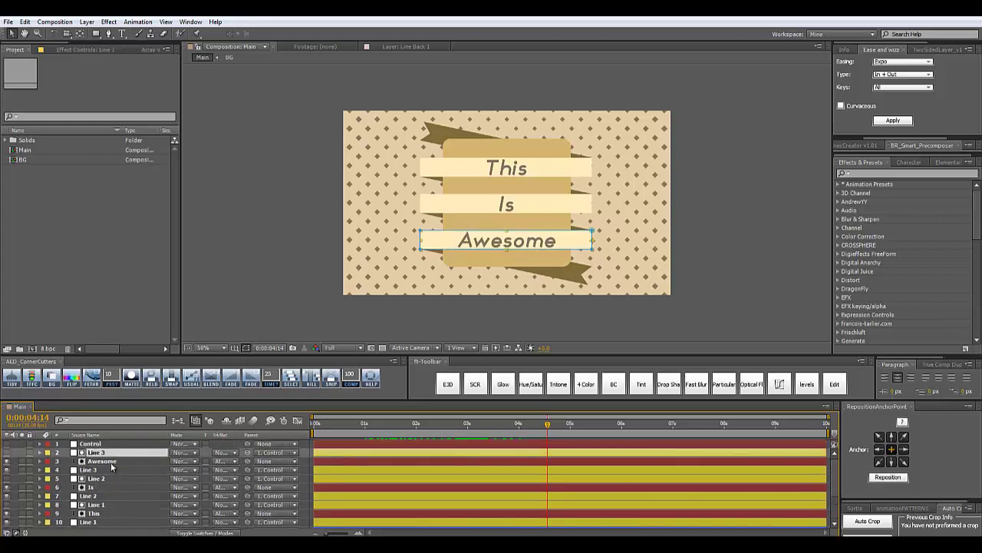
ctrl+click(115, 466)
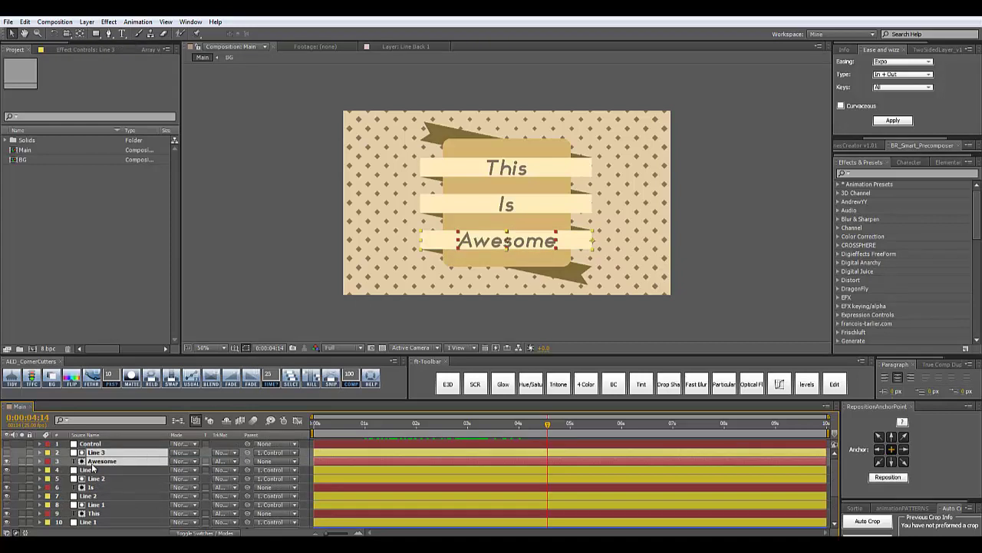
key(ctrl+shift+c)
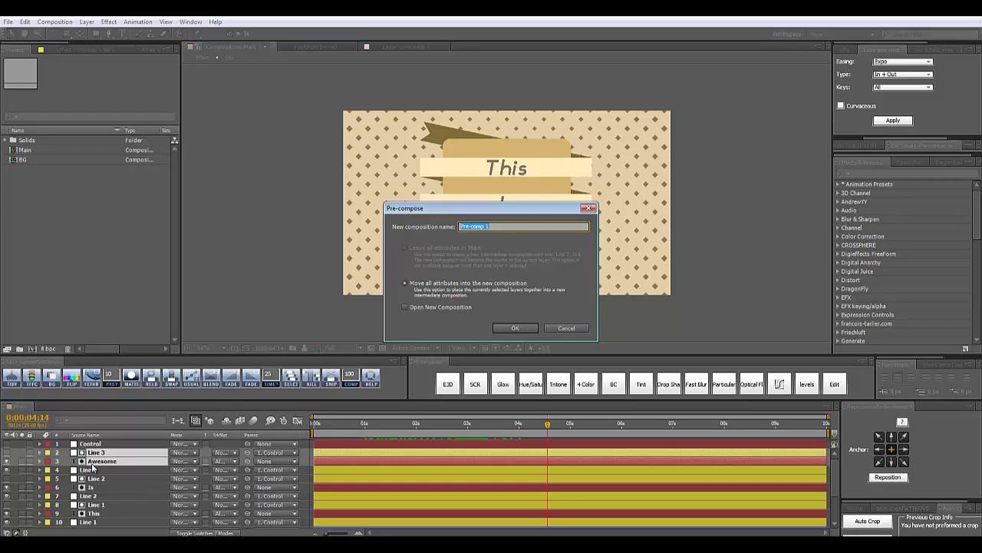
text(Text3)
key(Return)
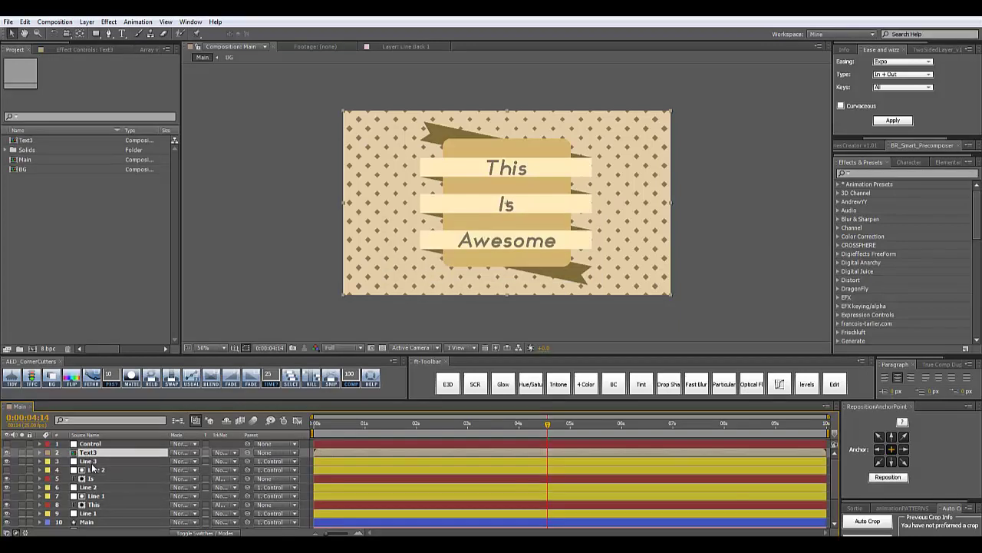
Step: Check the third band's text reveal around 0:00:02:22 and open the Text3 composition
click(224, 248)
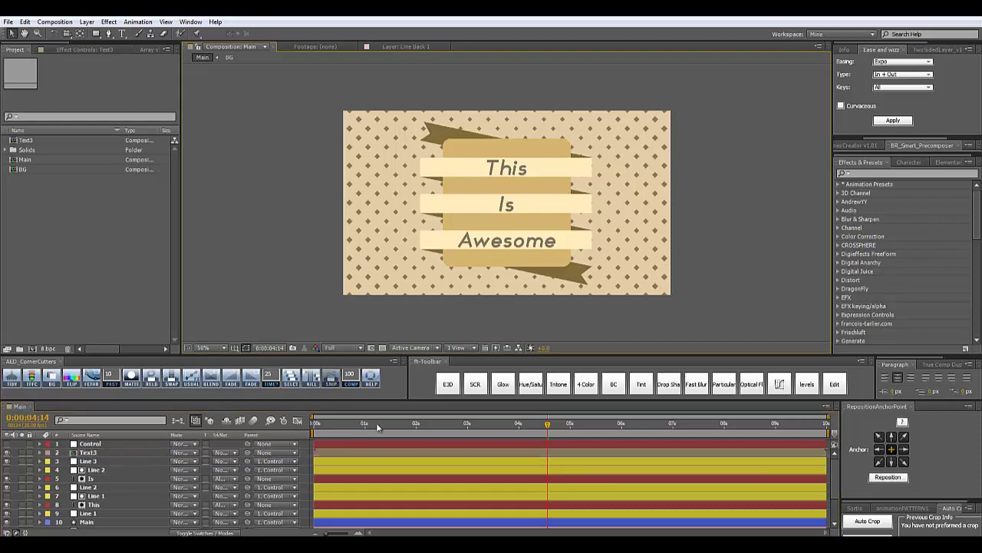
drag(475, 429, 463, 459)
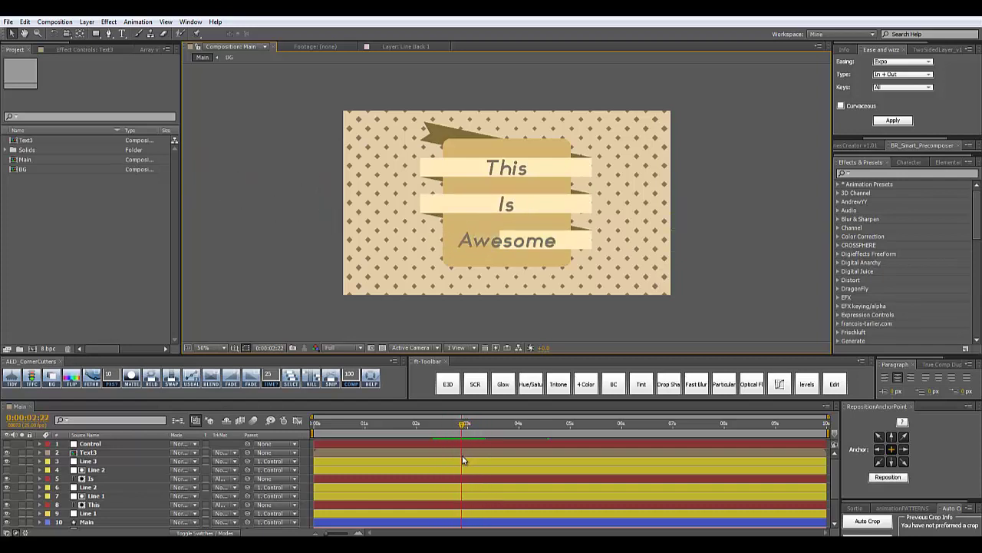
click(91, 453)
double_click(90, 454)
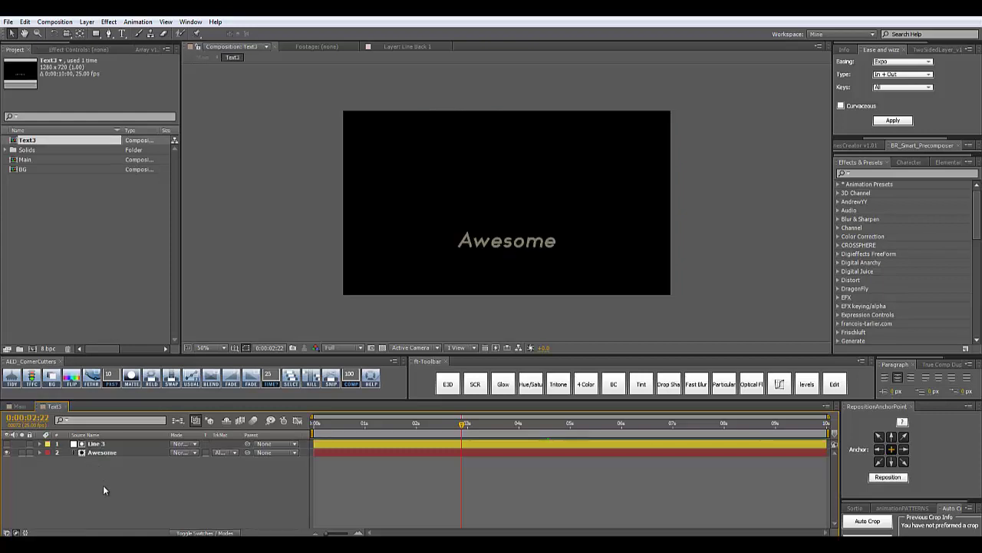
Step: Turn on the visibility of Line 3 in Text3 and check its motion over time
click(317, 434)
click(350, 436)
click(116, 444)
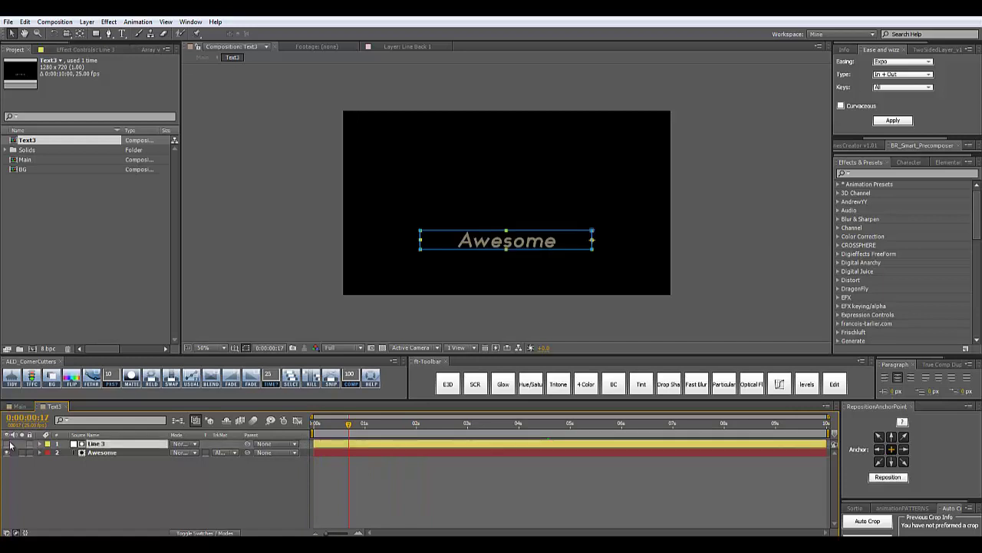
click(7, 444)
click(35, 499)
drag(338, 429, 484, 435)
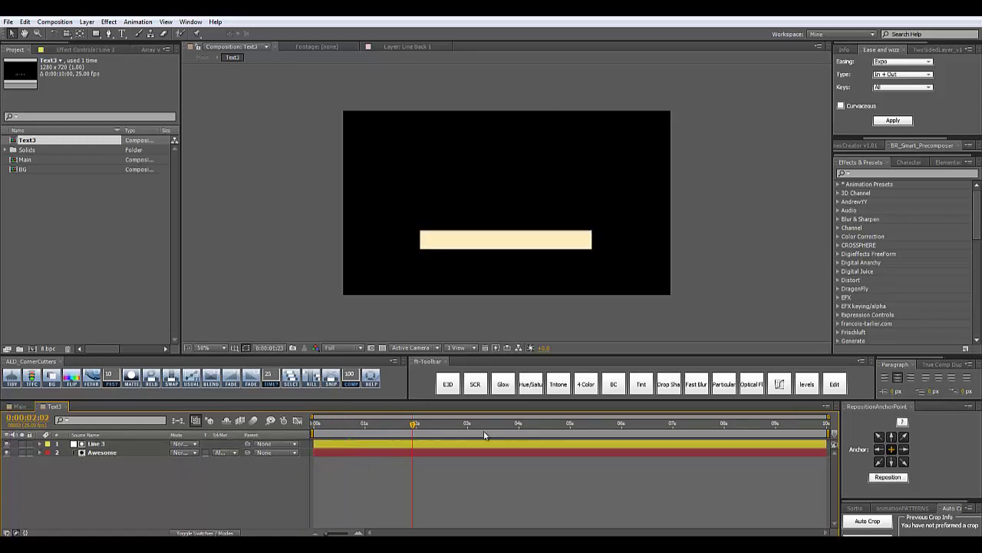
Step: Return to the first frame and reveal the full Scale expression of Line 3
key(Home)
click(115, 442)
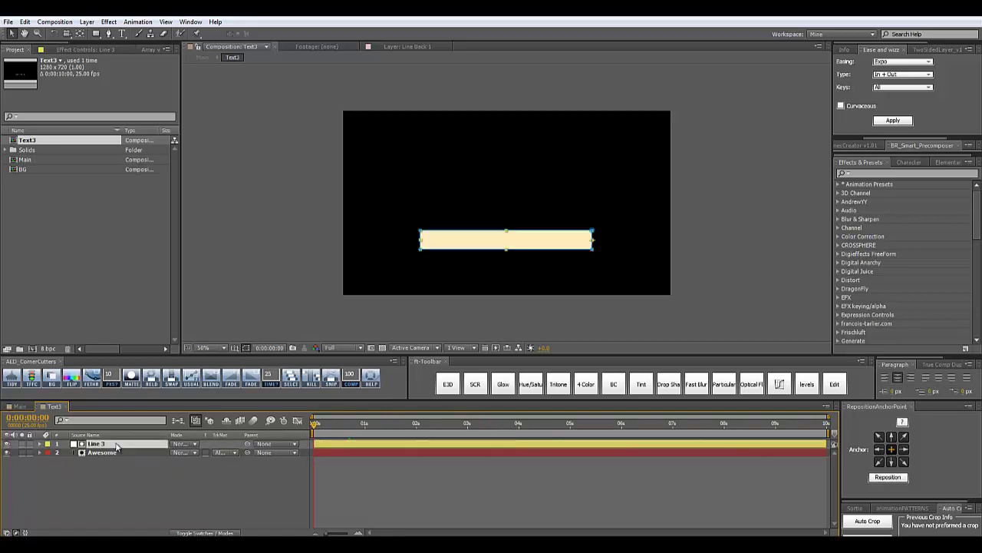
key(s)
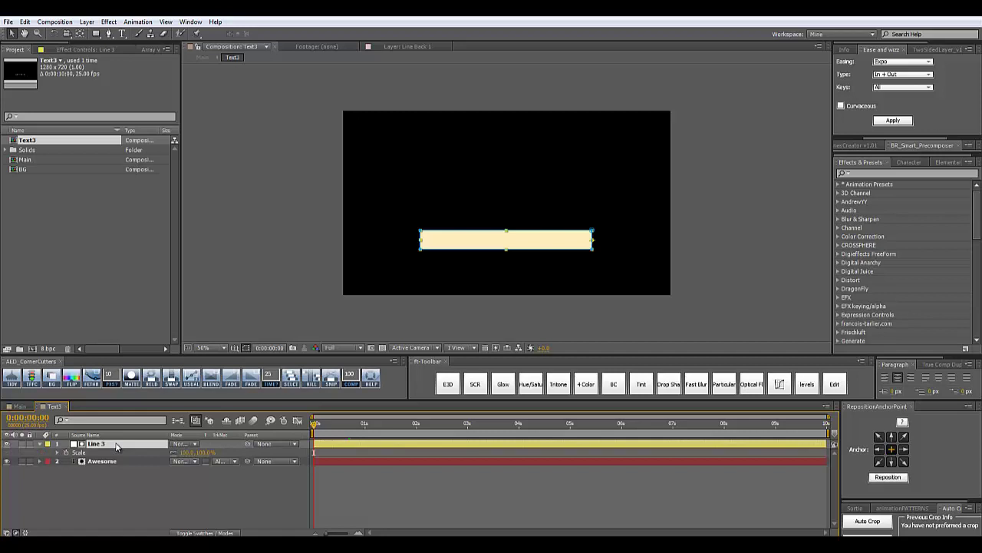
click(57, 453)
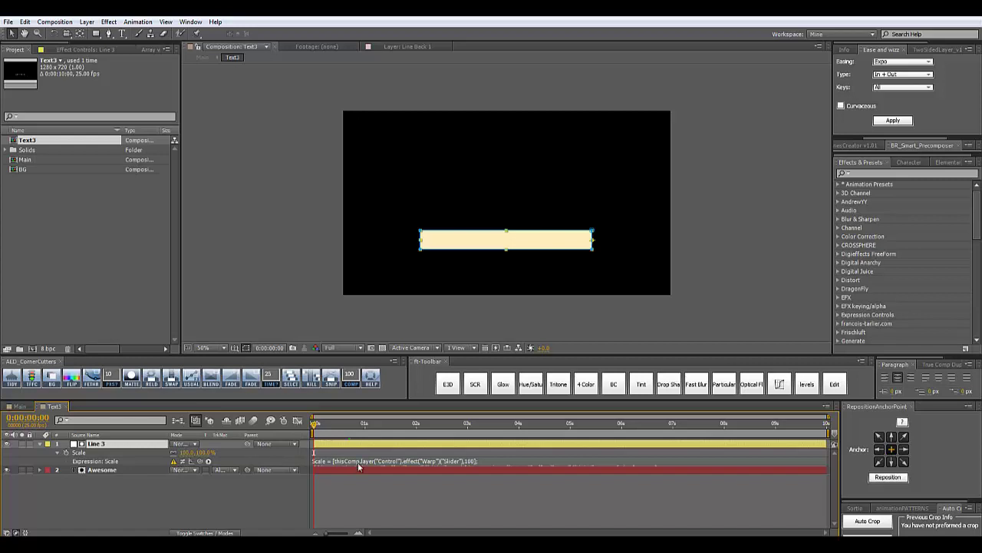
click(381, 470)
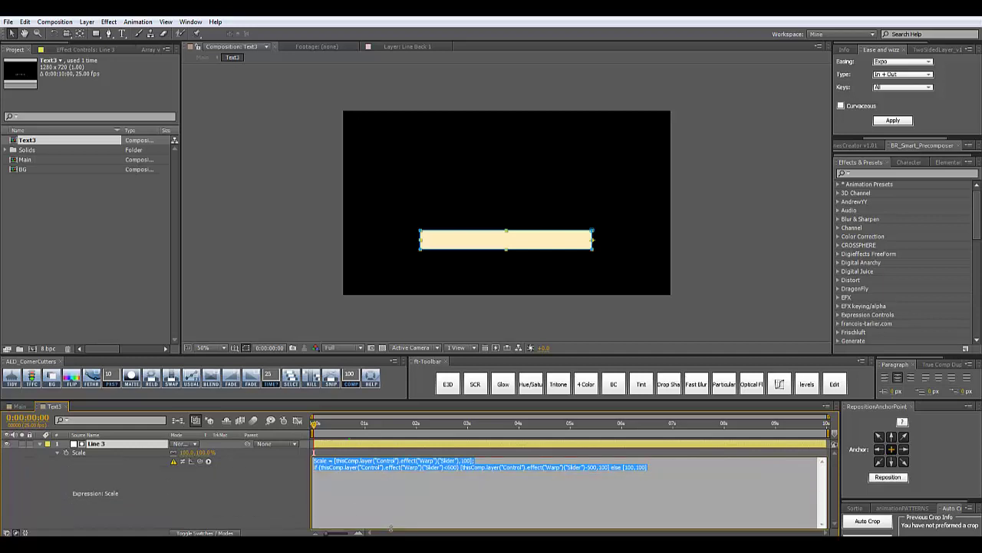
click(293, 487)
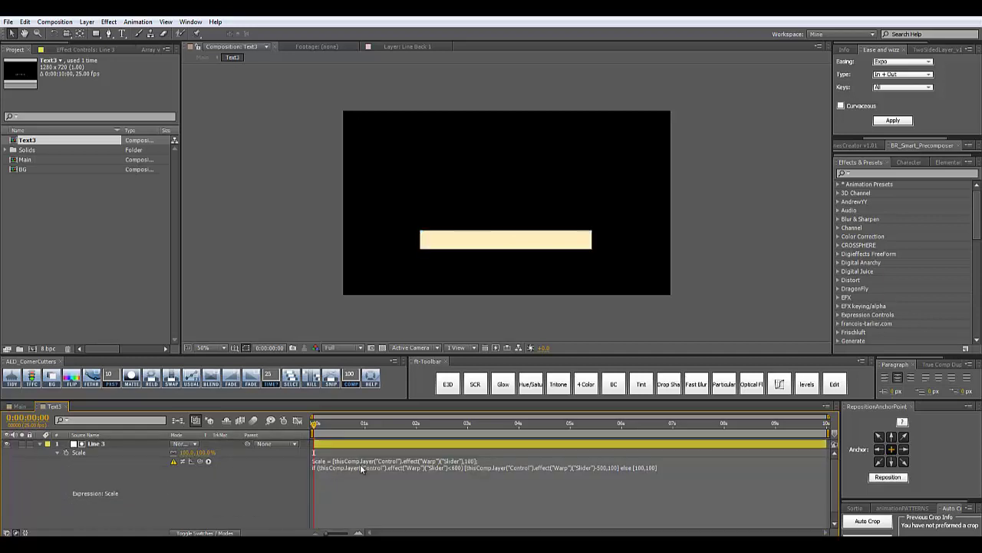
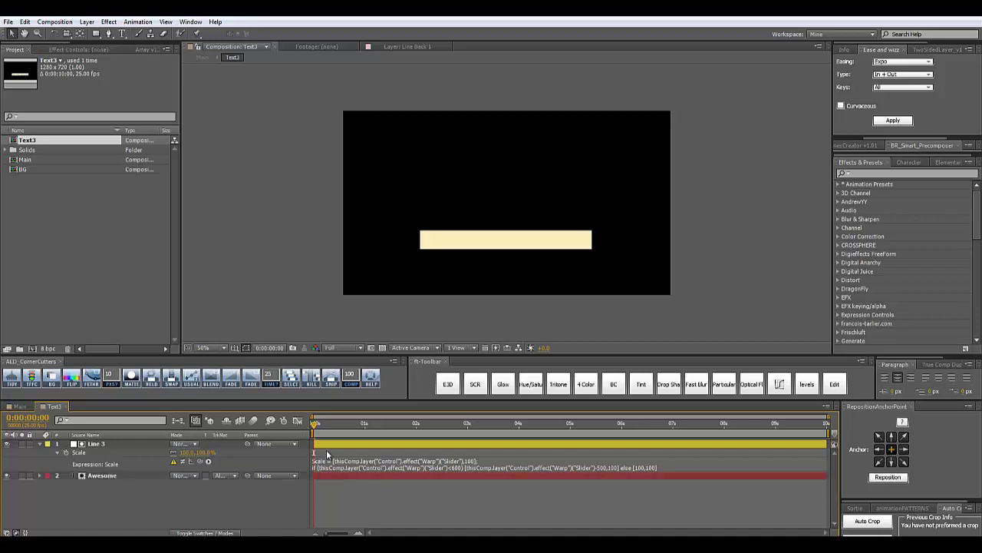
Step: Replace thisComp with comp("Main") in the first line of Line 3's Scale expression
click(336, 461)
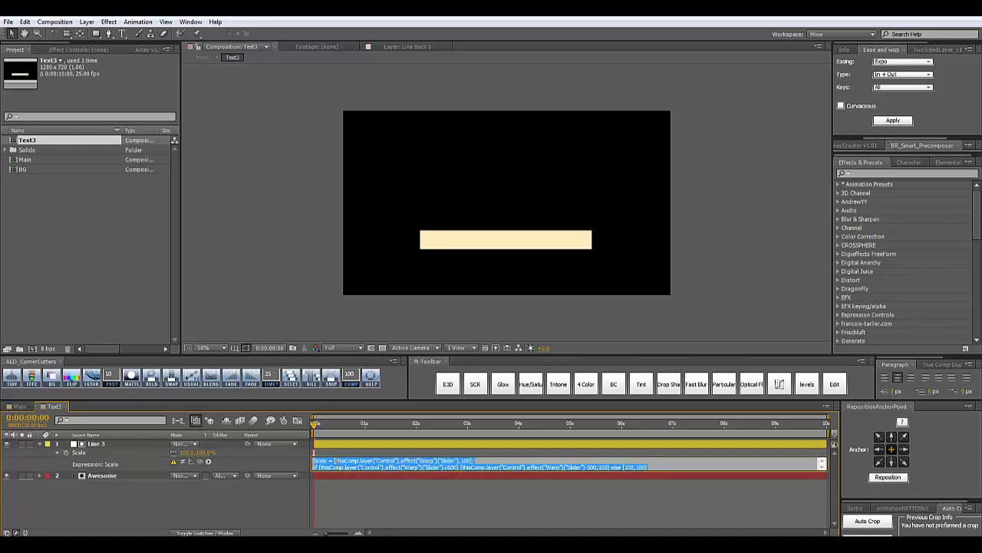
drag(335, 460, 359, 460)
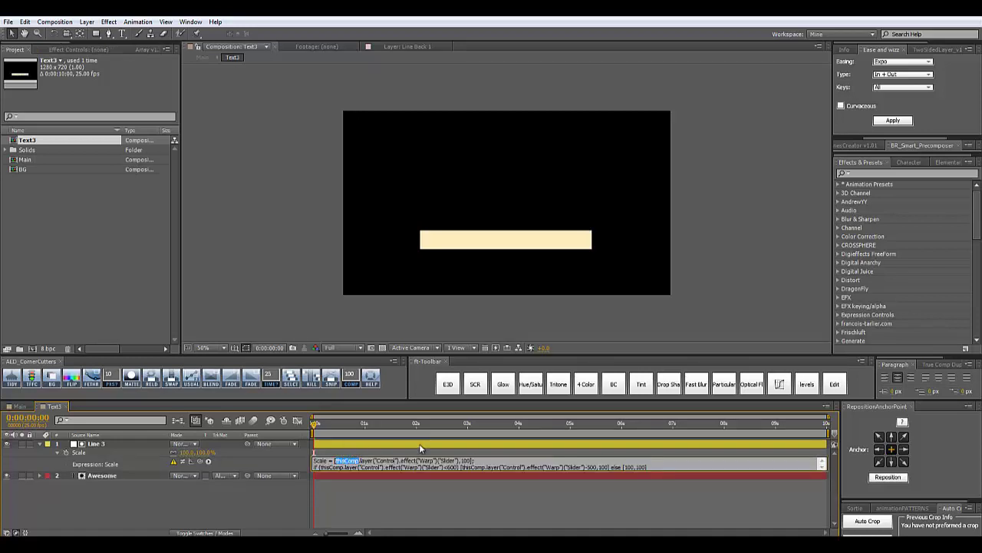
text(comp("Main"))
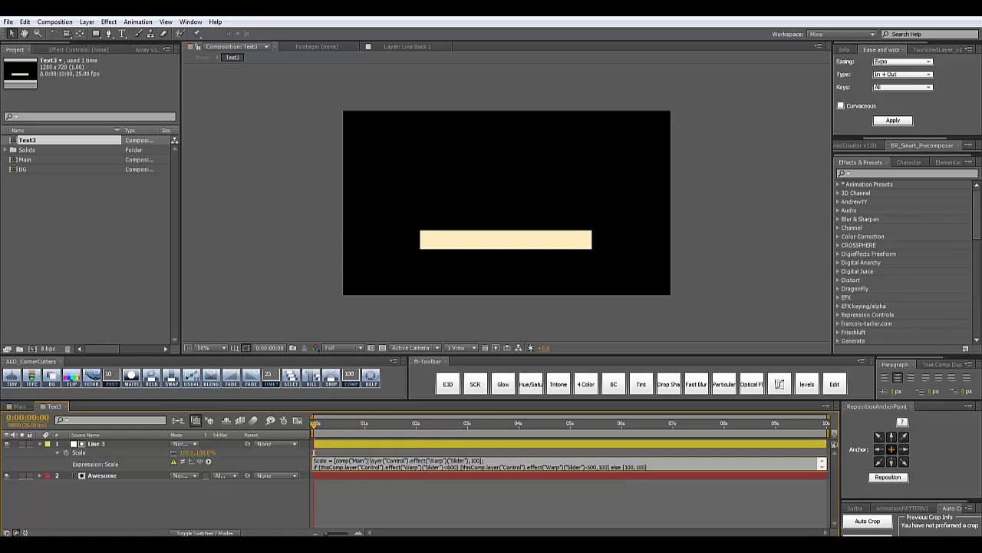
Step: Copy comp("Main") over both thisComp references in the second line of Line 3's Scale expression and apply the expression
key(shift+Left)
key(shift+Left)
key(shift+Left)
key(shift+Left)
key(shift+Left)
key(shift+Left)
key(shift+Left)
key(shift+Left)
key(shift+Left)
key(shift+Left)
key(shift+Left)
key(shift+Left)
key(ctrl+c)
drag(321, 467, 341, 467)
key(ctrl+v)
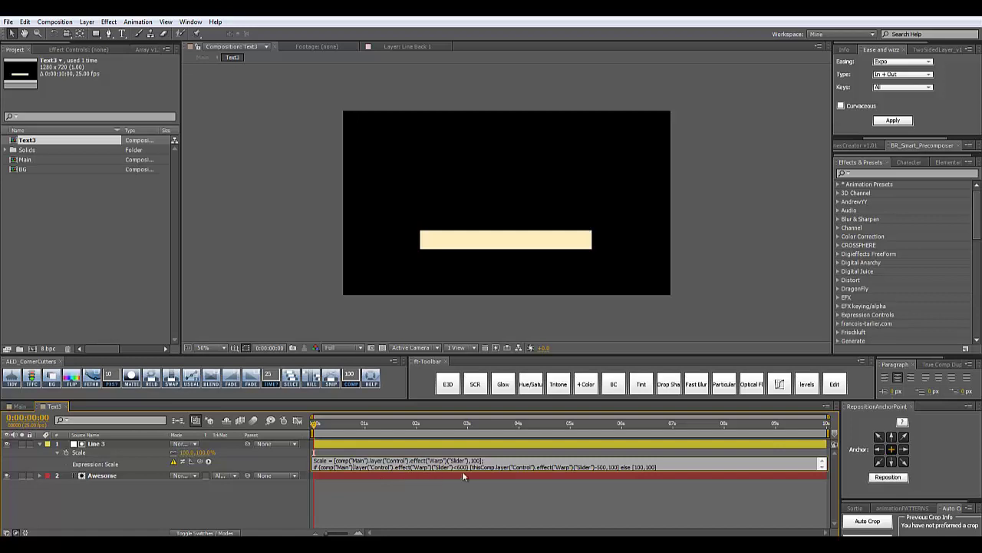
drag(472, 467, 504, 462)
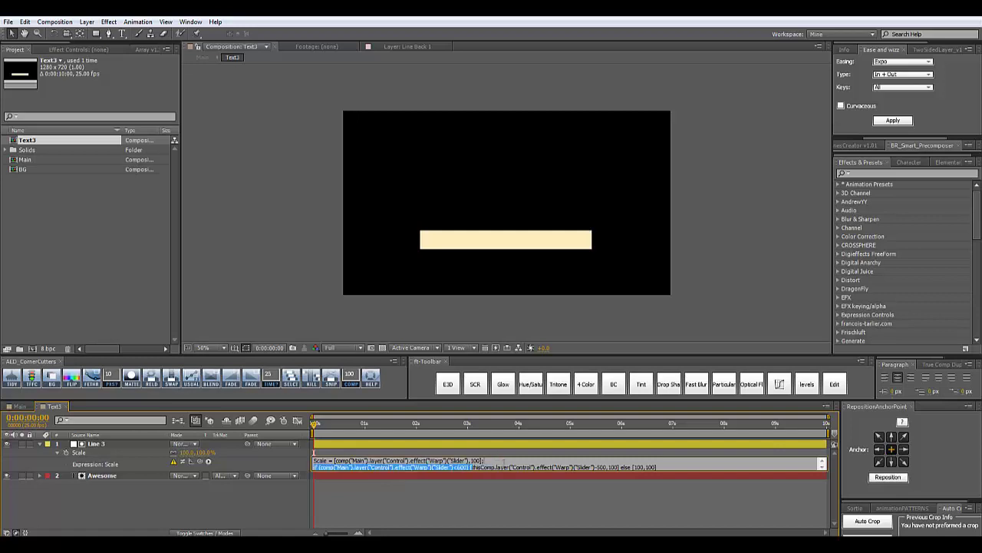
double_click(483, 466)
key(ctrl+v)
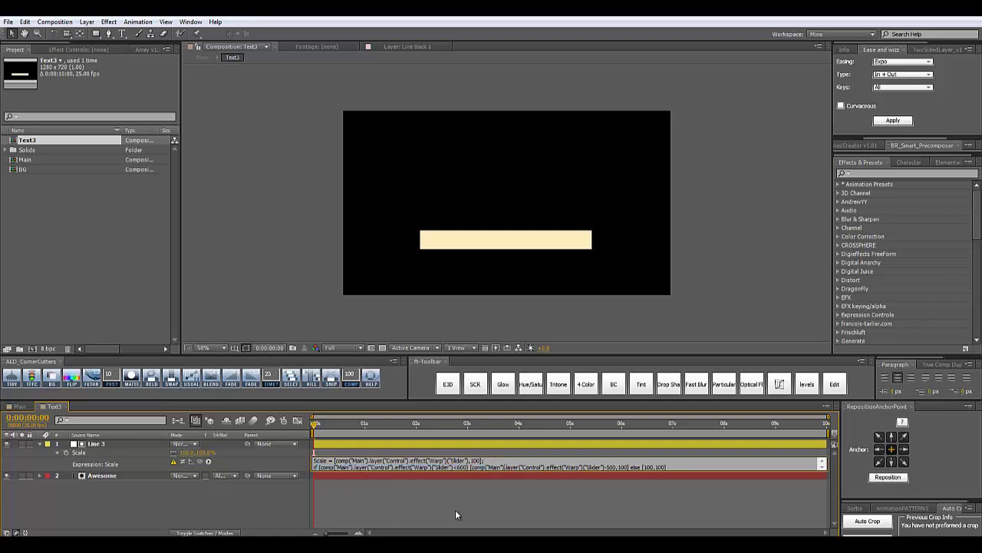
click(244, 525)
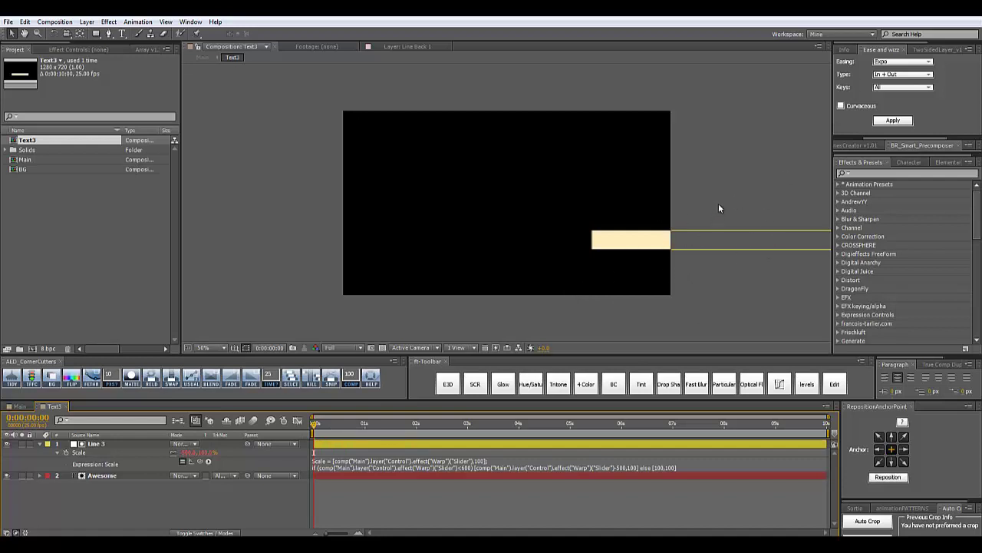
Step: Check the Main composition's first frame, return to Text3 to inspect the start of the bar, and select Line 3
click(30, 405)
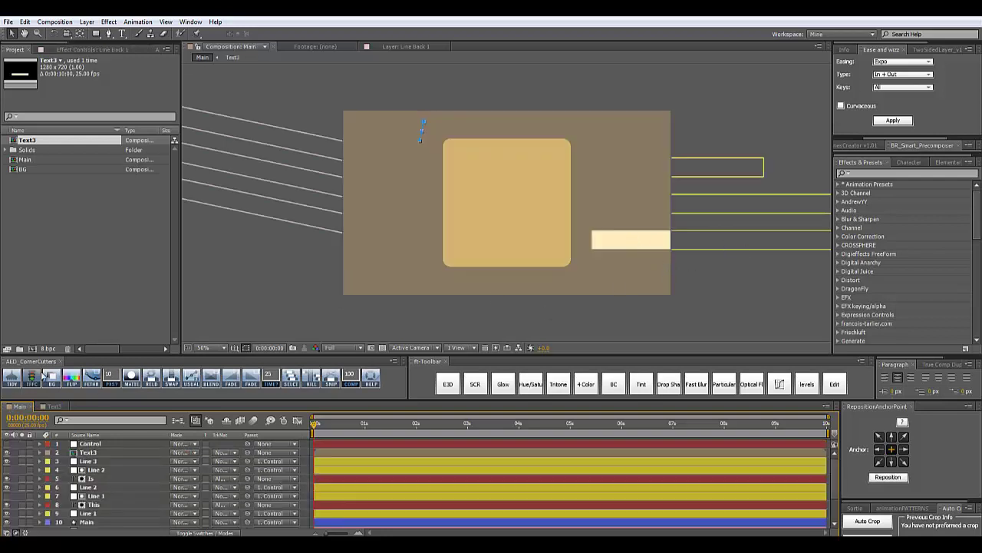
click(50, 407)
scroll(670, 234, up, 1)
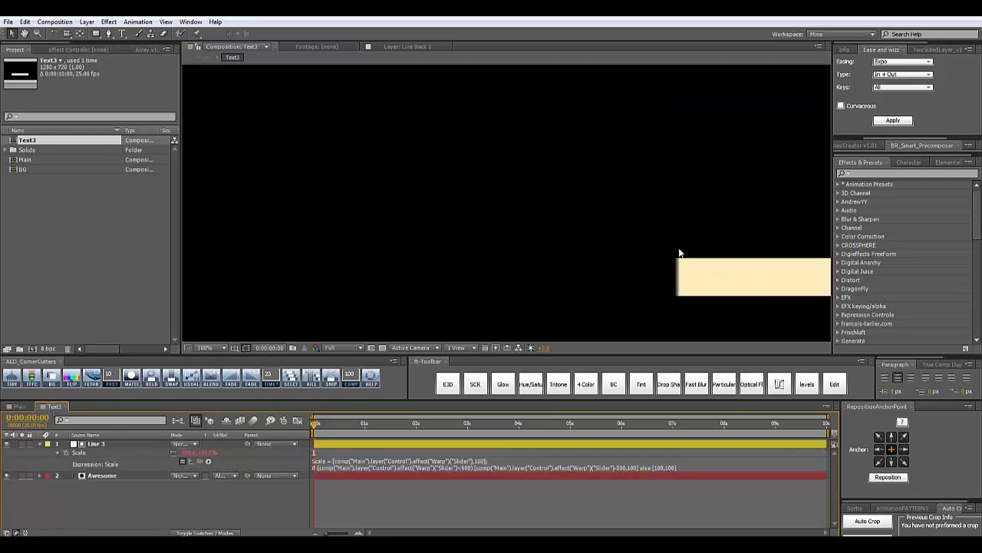
scroll(680, 256, down, 1)
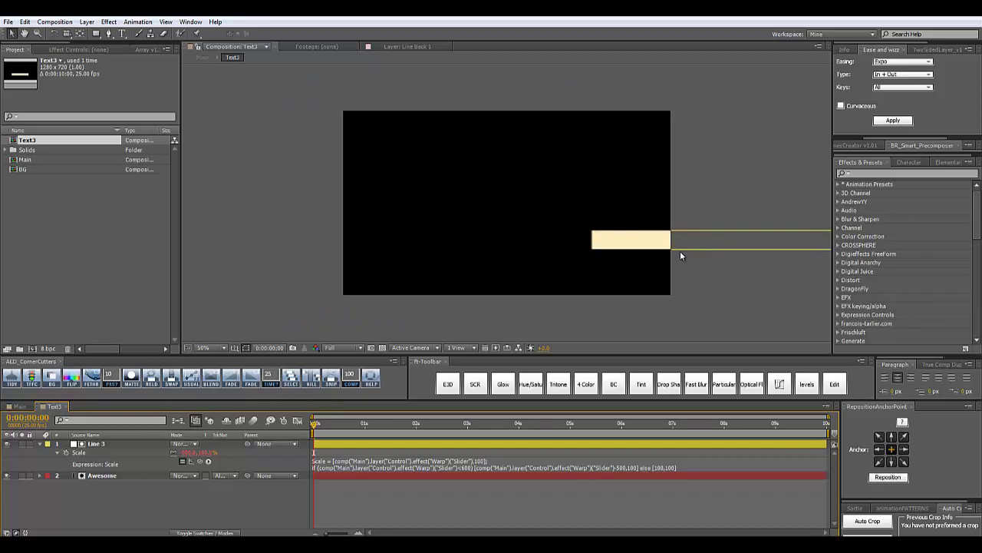
click(120, 446)
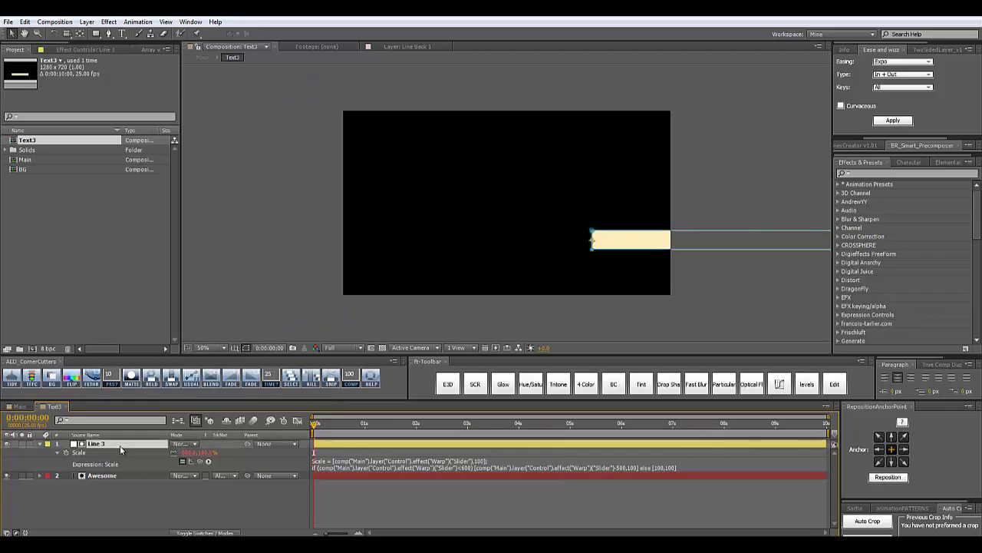
Step: Replace thisComp with comp("Main") in Line 3's Opacity expression and apply it
key(t)
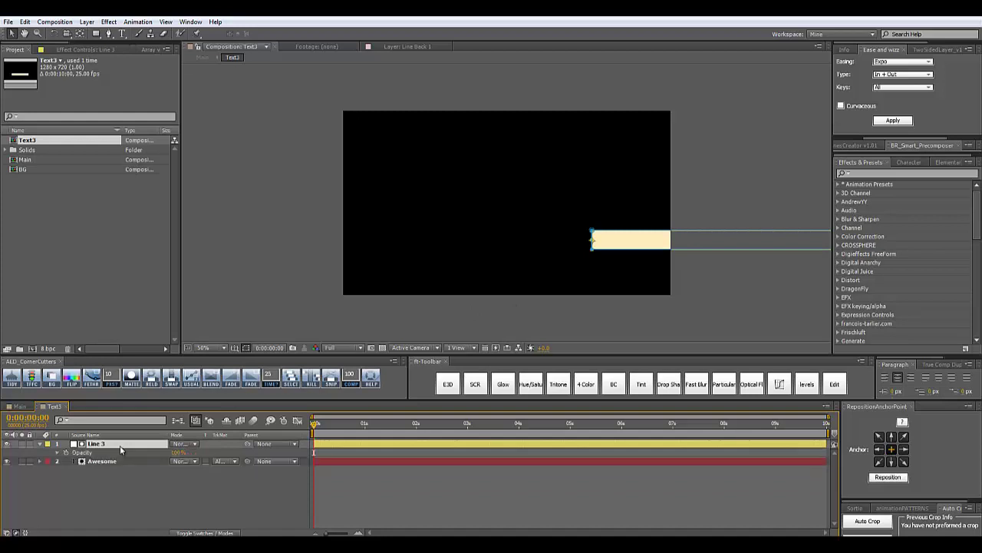
click(57, 453)
click(339, 461)
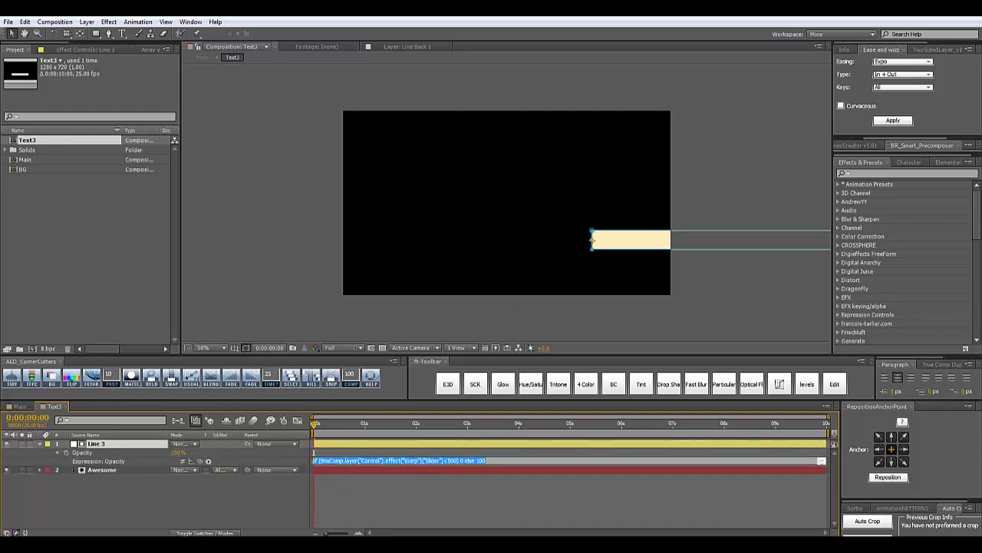
click(333, 460)
double_click(332, 460)
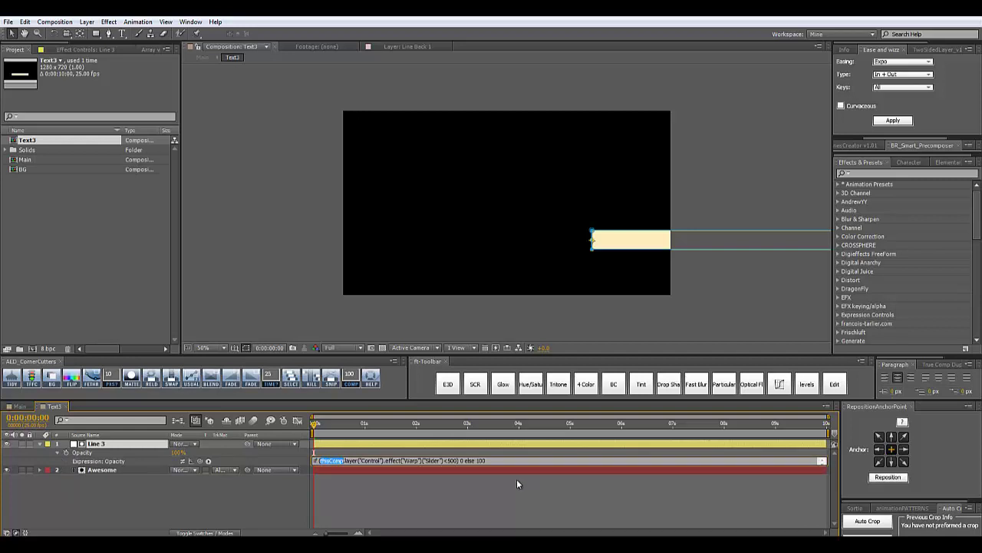
key(ctrl+v)
click(247, 505)
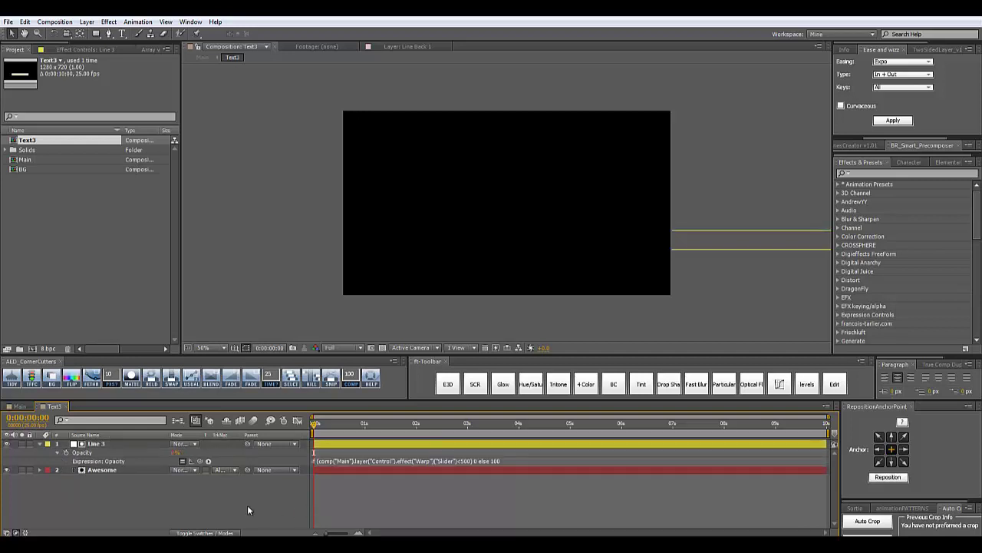
Step: Return to the Main composition and preview the ribbon animation from the first frame to 0:00:03:20
click(19, 406)
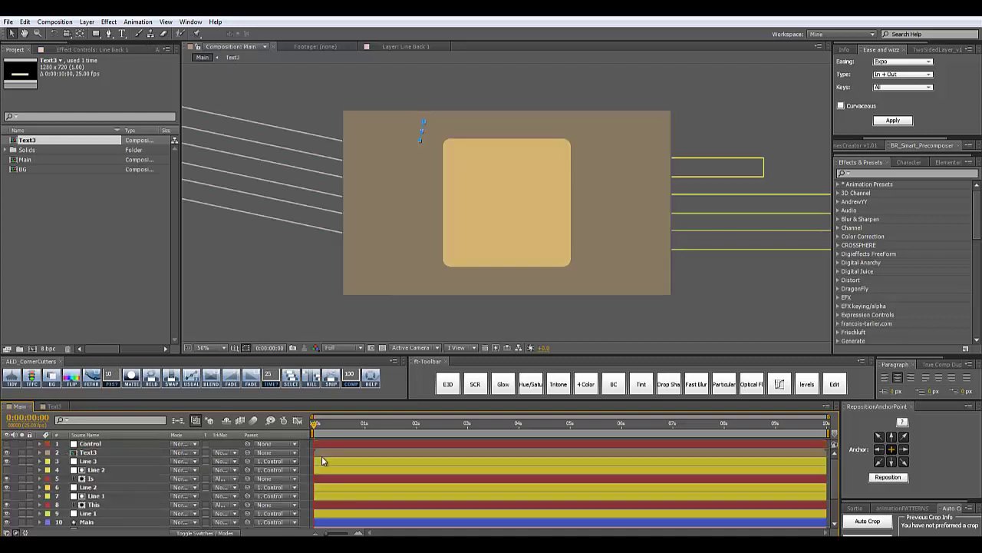
drag(315, 431, 330, 434)
drag(347, 435, 510, 452)
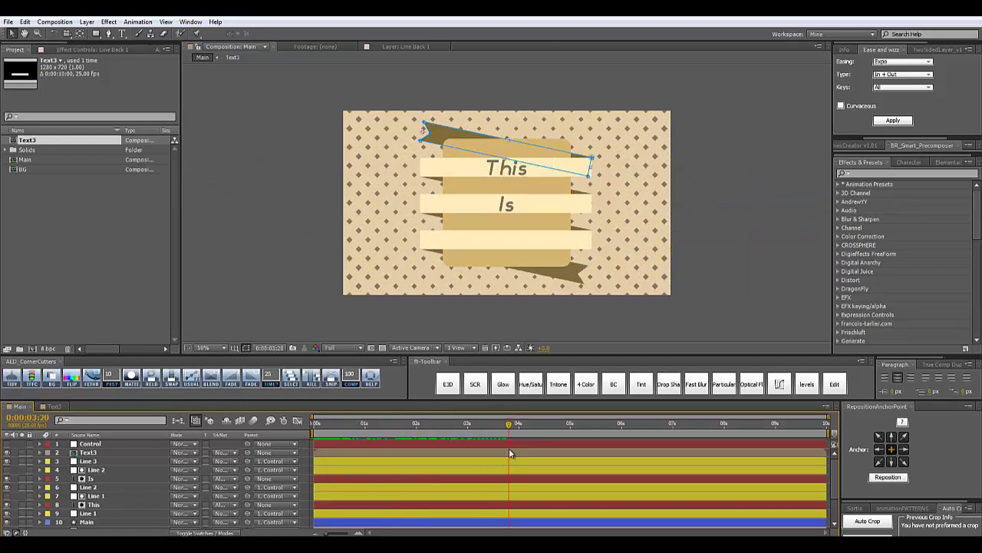
Step: Pre-compose the Line 2 matte and the Is text layer into a new composition named Text2
click(98, 469)
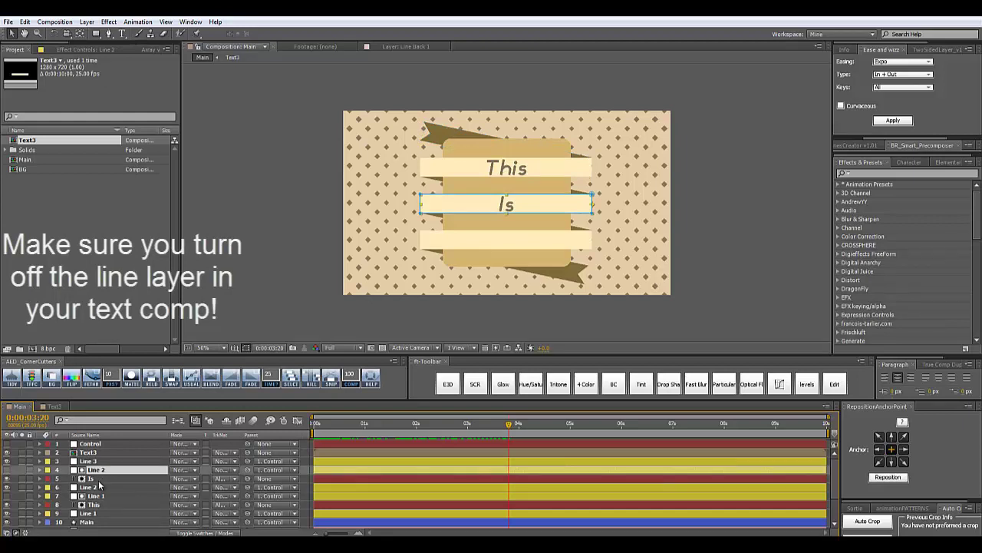
shift+click(98, 480)
key(ctrl+shift+c)
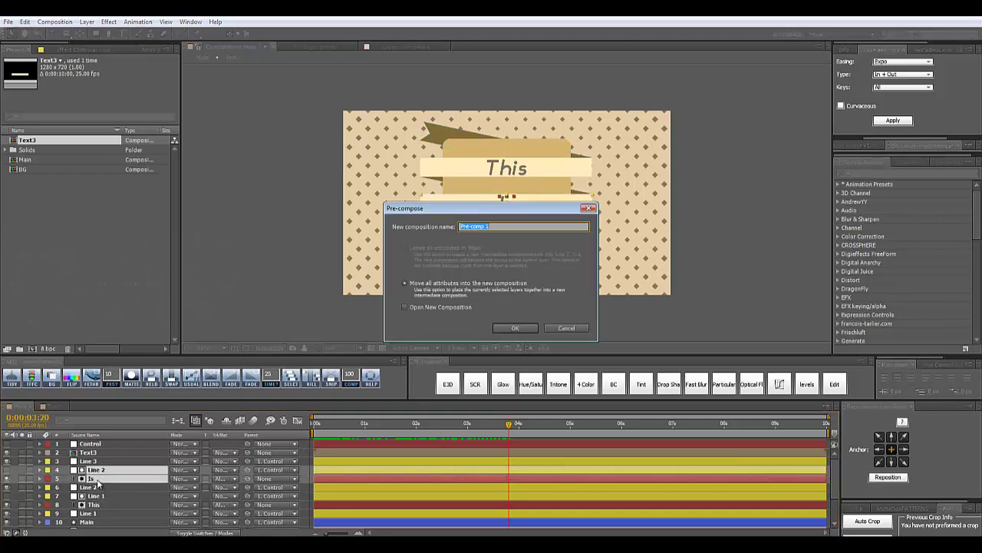
text(I)
text(ext2)
key(Return)
Step: Open Text2, reveal Line 2's expressions and replace thisComp with comp("Main") in its Scale expression
double_click(96, 470)
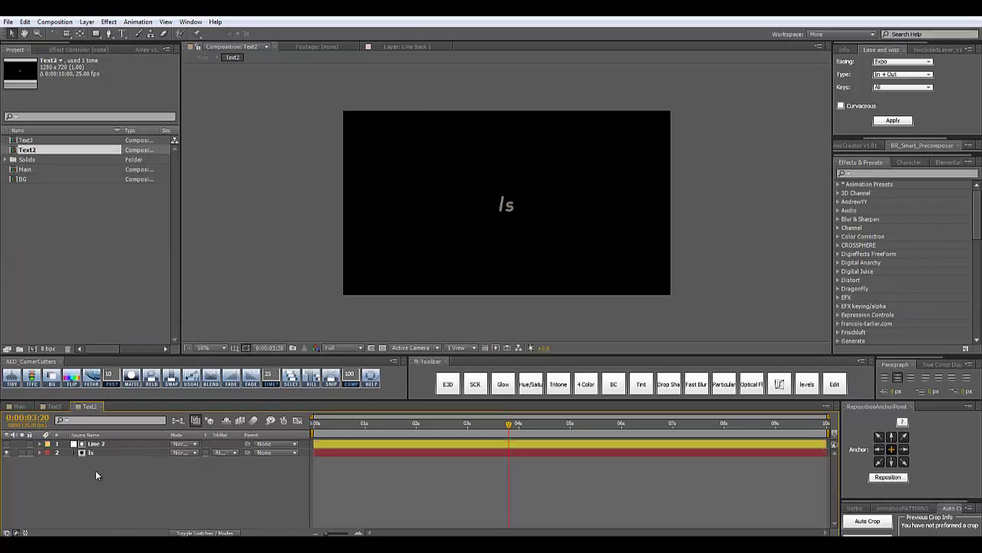
click(98, 443)
key(e)
key(e)
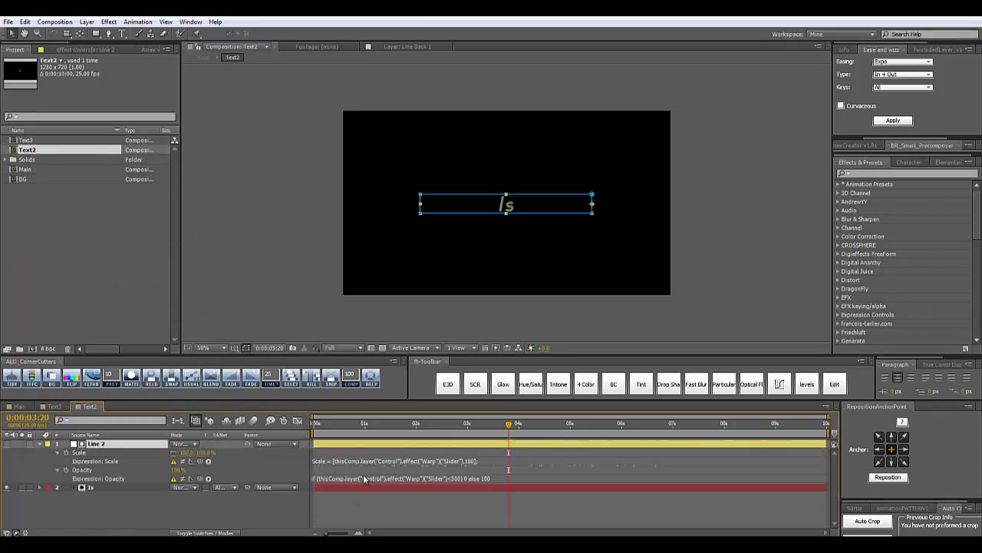
click(355, 463)
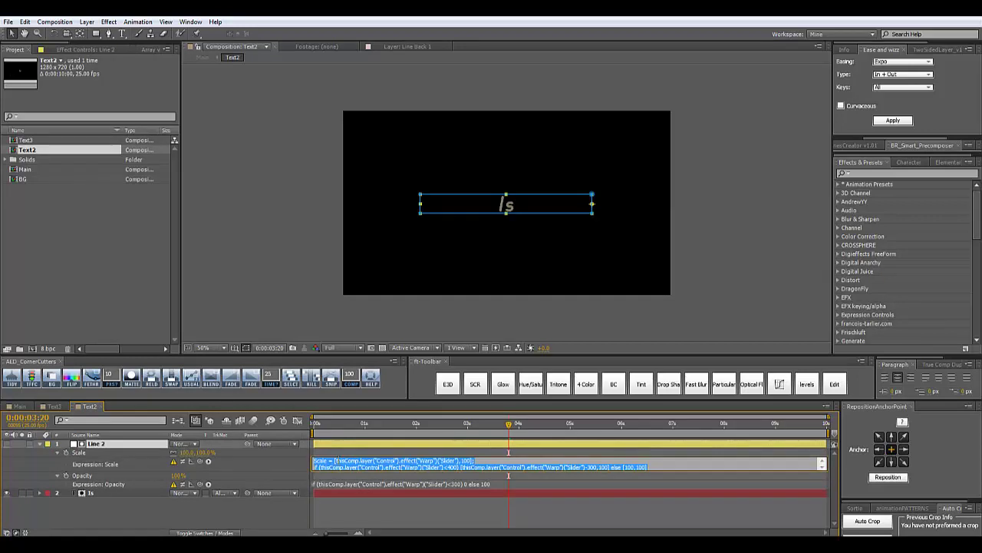
mouse_move(334, 461)
mouse_down()
mouse_move(362, 460)
mouse_move(328, 466)
mouse_move(342, 467)
mouse_up()
key(ctrl+v)
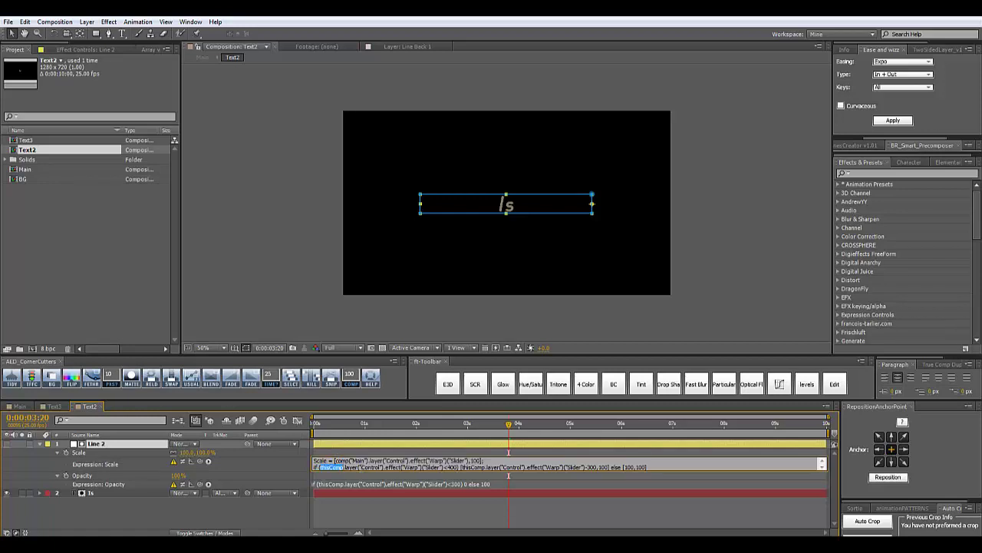
key(ctrl+v)
Step: Scrub through Main up to 0:00:03:08 to check the text reveals on the second and third bands
drag(442, 443, 445, 443)
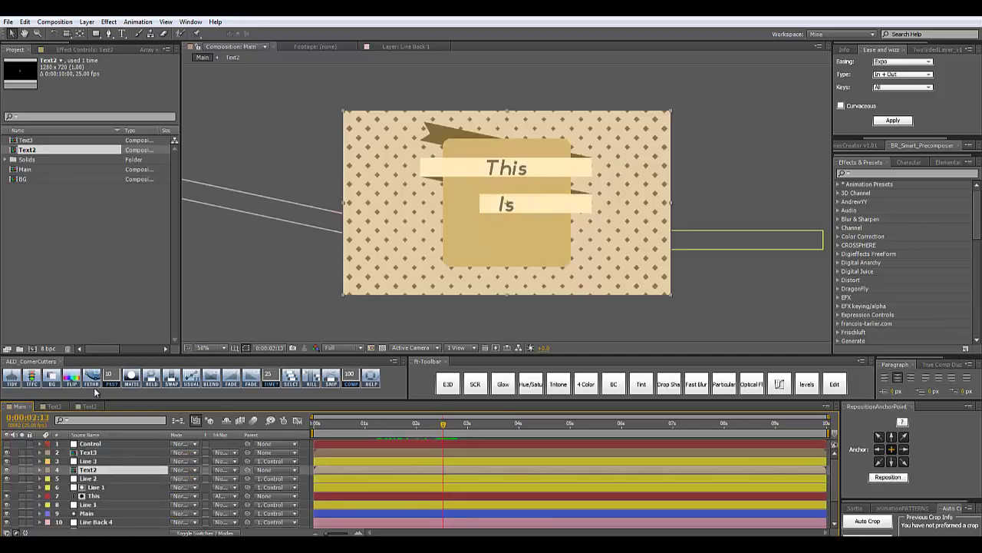
click(98, 488)
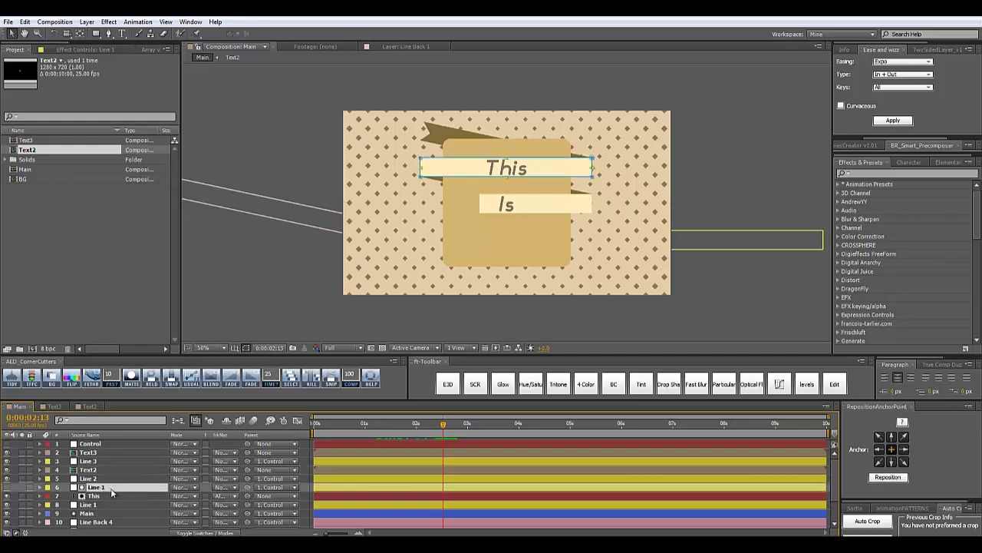
click(475, 425)
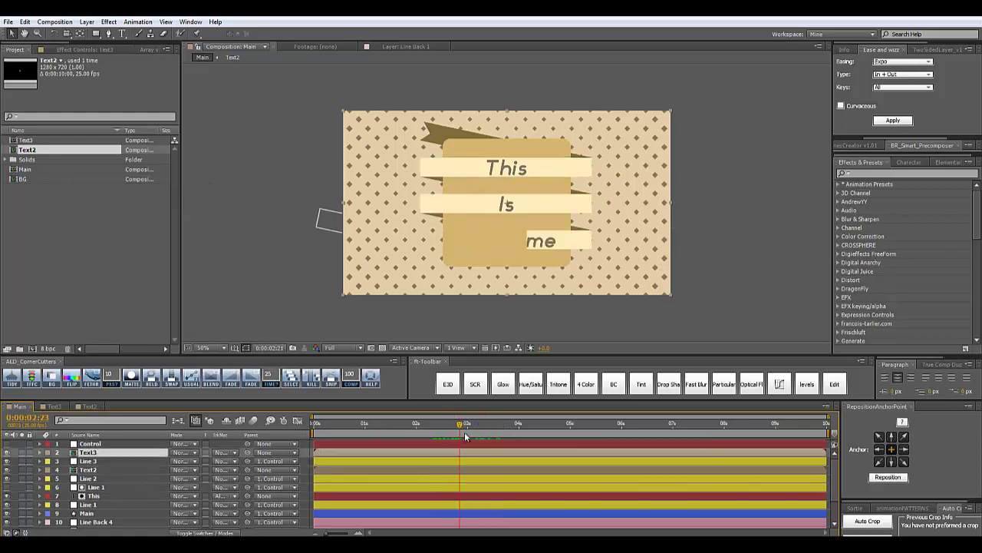
drag(465, 432, 485, 431)
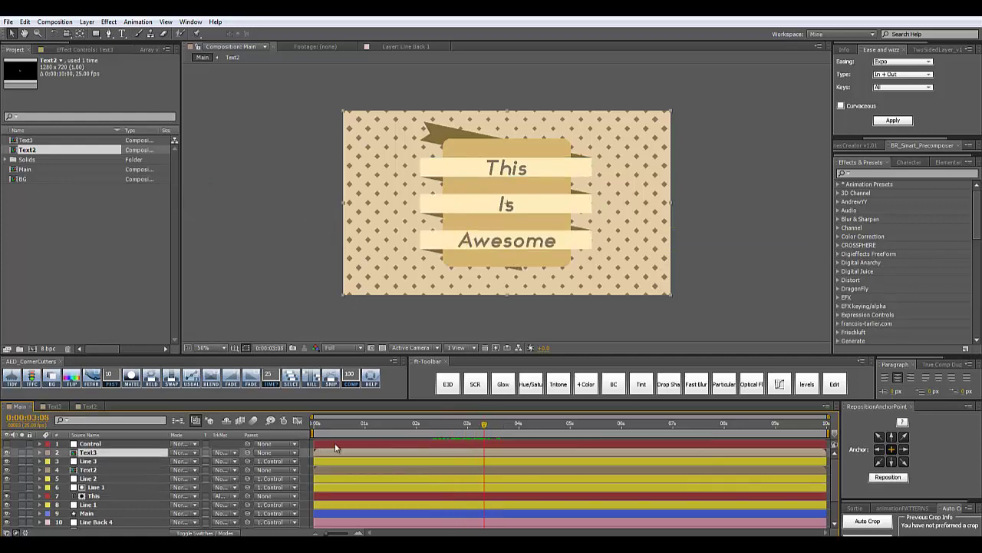
Step: Pre-compose the Line 1 matte and the This text layer into a new composition named Text1
click(103, 496)
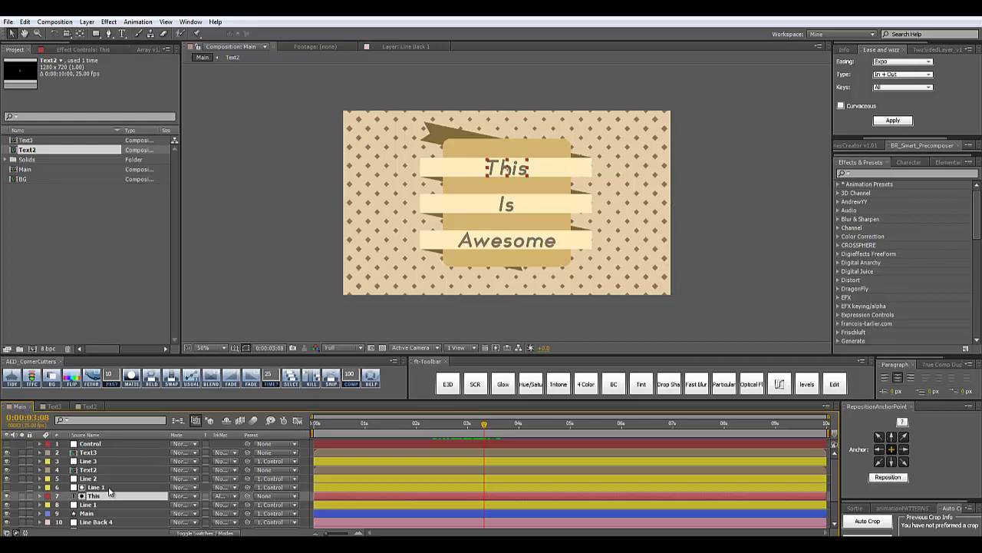
ctrl+click(109, 488)
key(ctrl+shift+c)
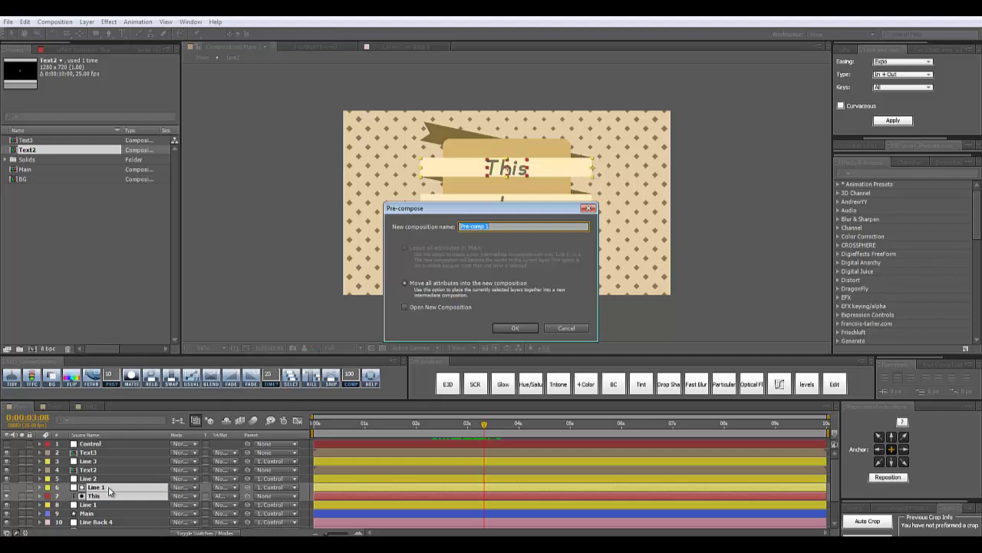
text(Text1)
key(Return)
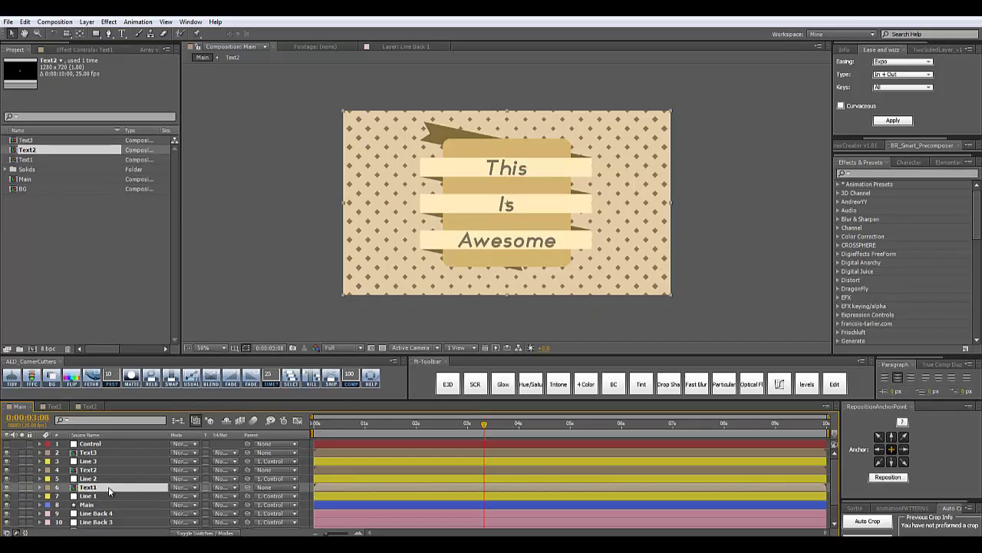
Step: Open the Text1 composition and reveal the Scale and Opacity expressions of Line 1
double_click(87, 489)
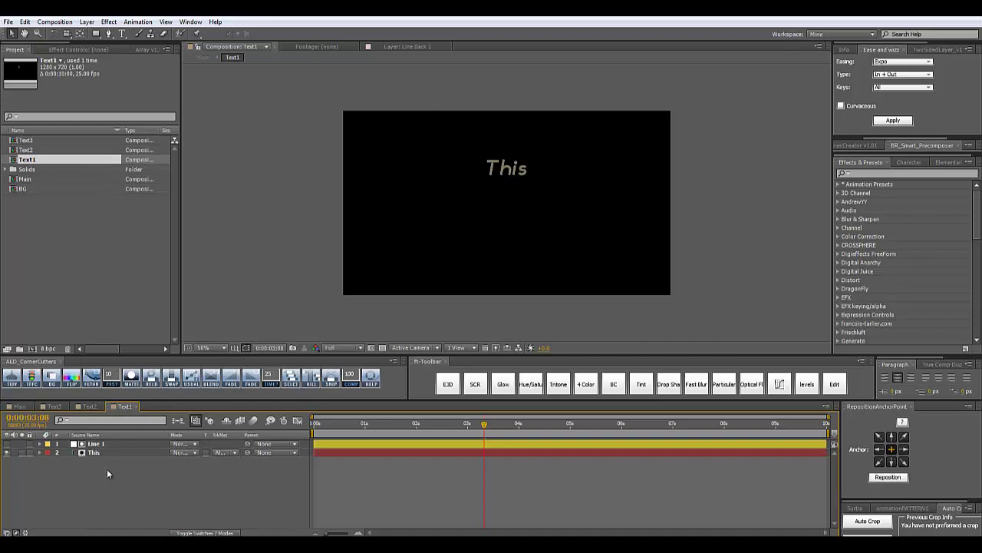
click(105, 444)
key(e)
key(e)
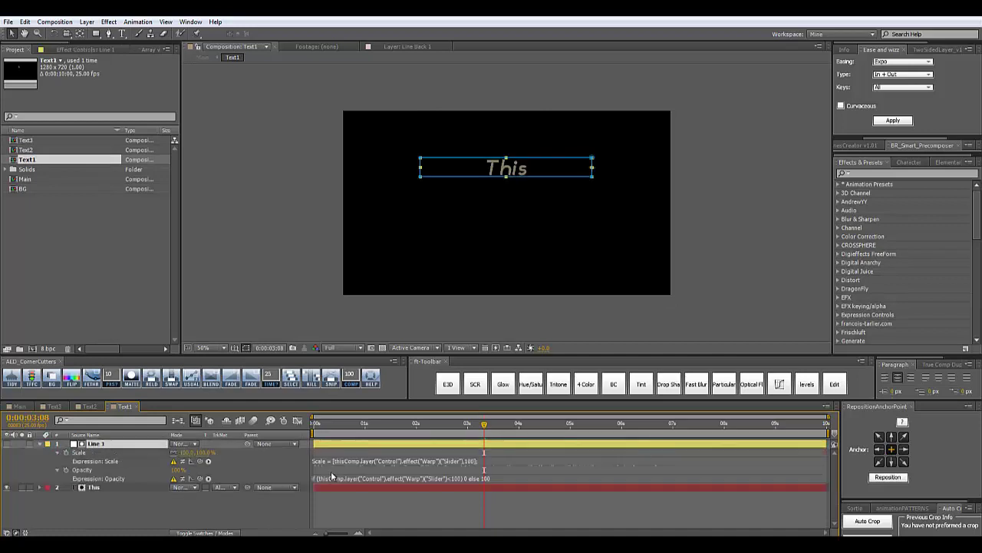
Step: Replace thisComp with comp("Main") in Line 1's Scale and Opacity expressions inside Text1
click(334, 464)
click(333, 467)
drag(337, 467, 341, 461)
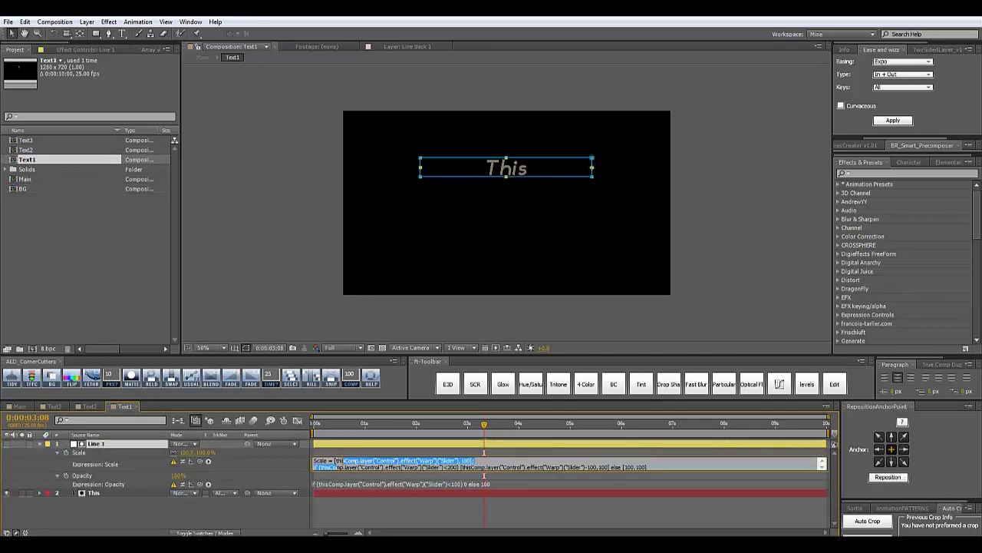
click(341, 463)
double_click(344, 460)
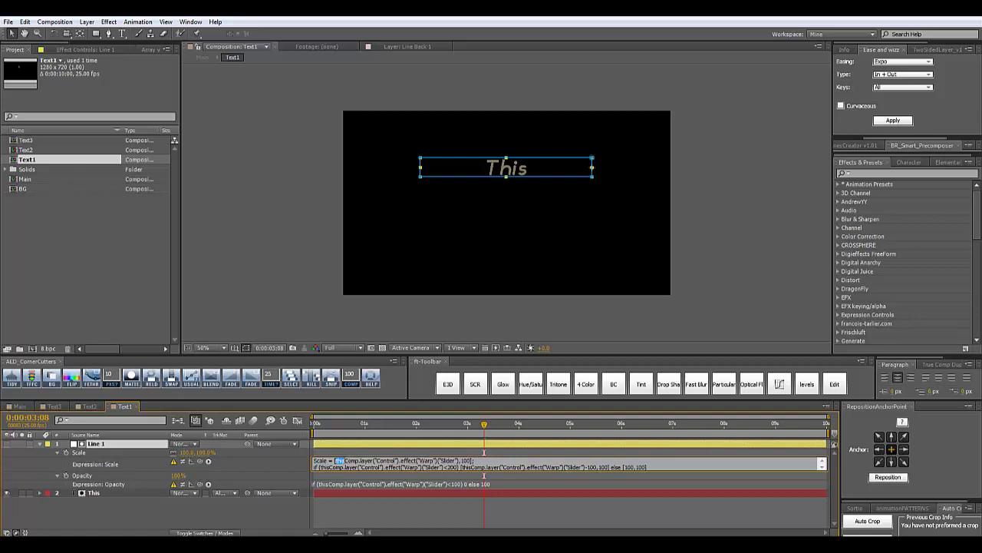
key(ctrl+v)
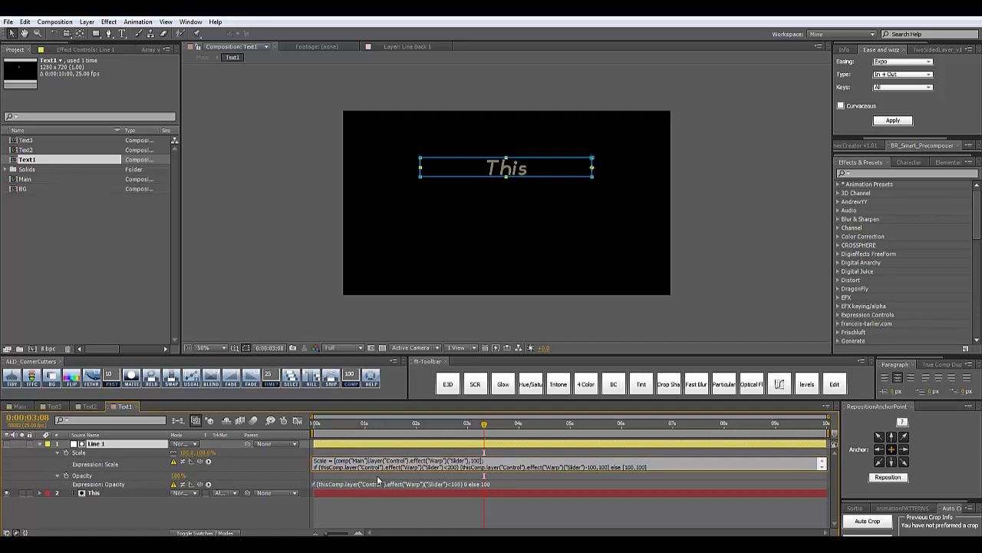
Step: Preview the text reveals in Main up to 0:00:03:11 and compare with the Text3 composition
drag(405, 423, 491, 425)
click(17, 407)
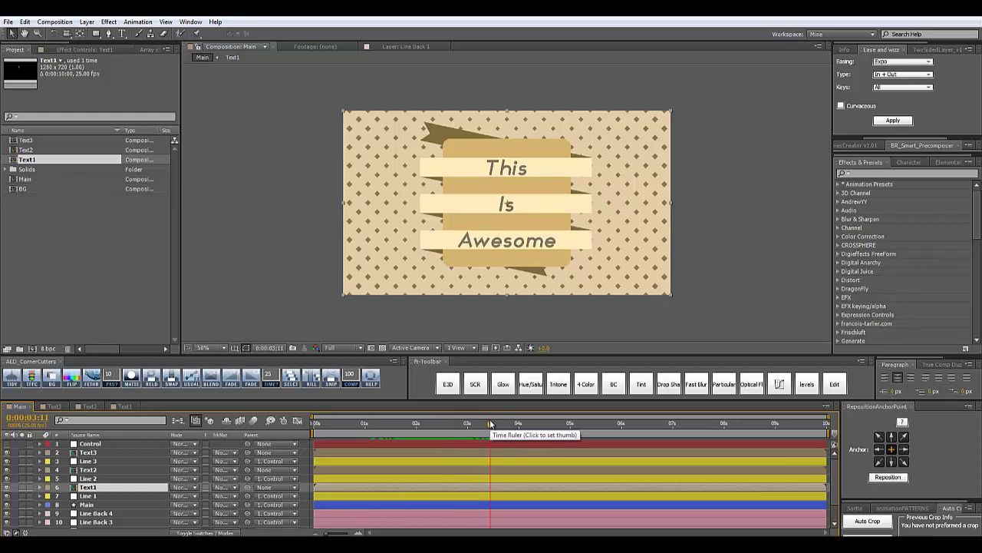
click(52, 406)
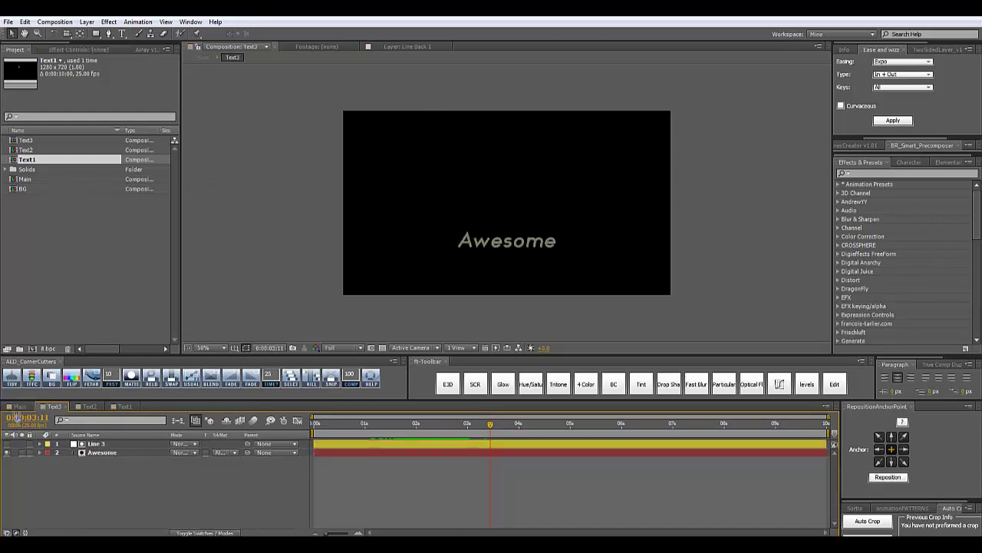
click(17, 406)
Step: Turn Line 3's visibility on and back off in Text3, and return to Main
click(53, 406)
click(7, 445)
click(7, 444)
click(18, 407)
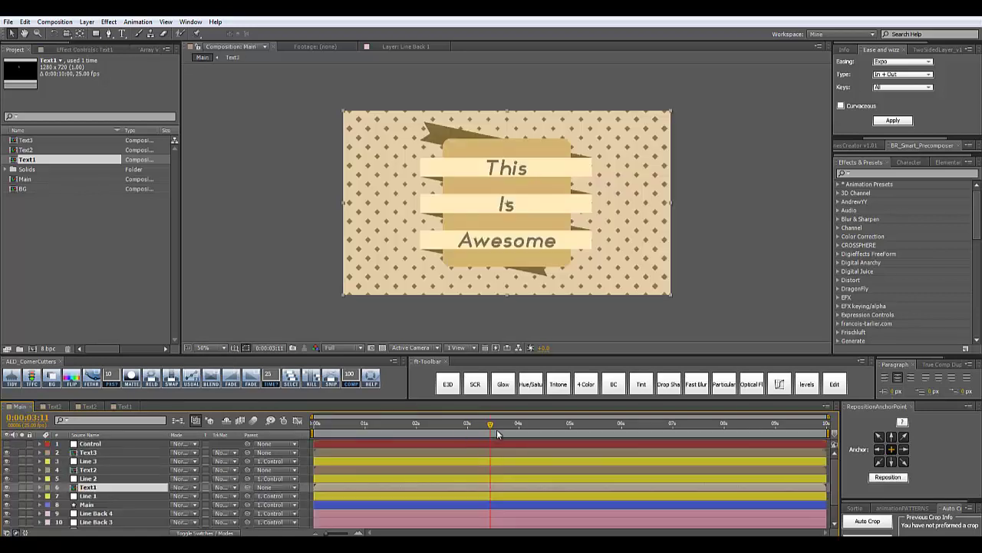
Step: Move to 0:00:04:18 in Main and scale the Control layer down to 76%
drag(497, 434, 556, 435)
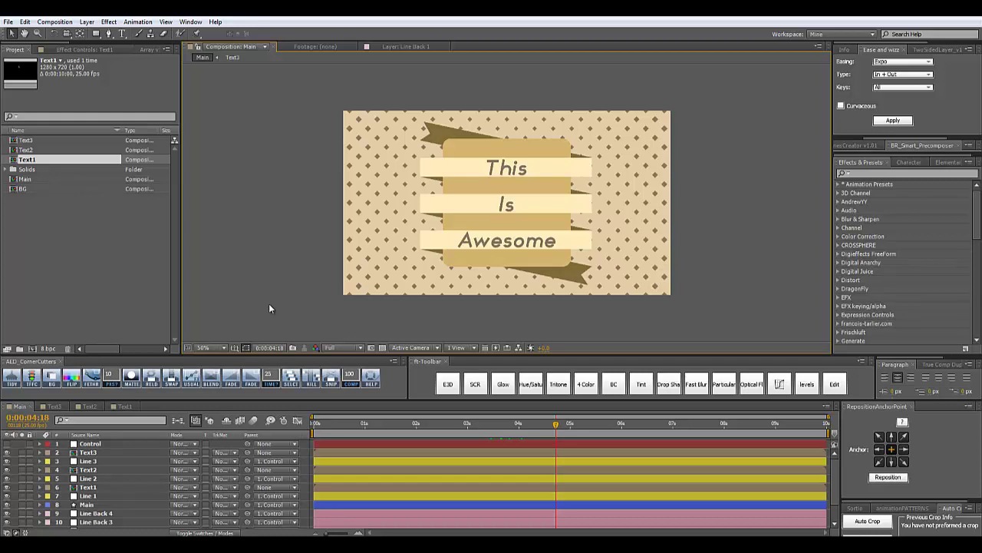
scroll(135, 453, down, 2)
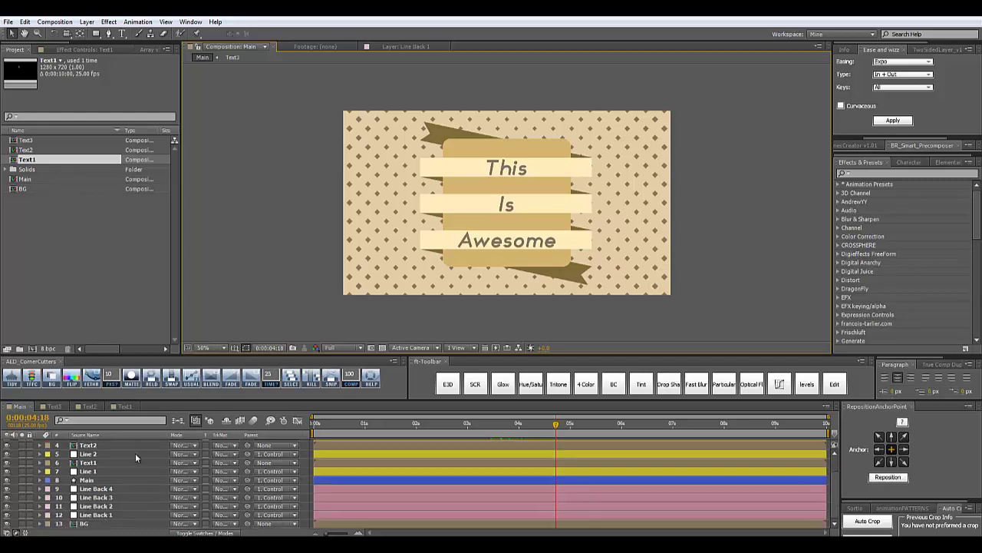
scroll(107, 469, up, 2)
click(100, 445)
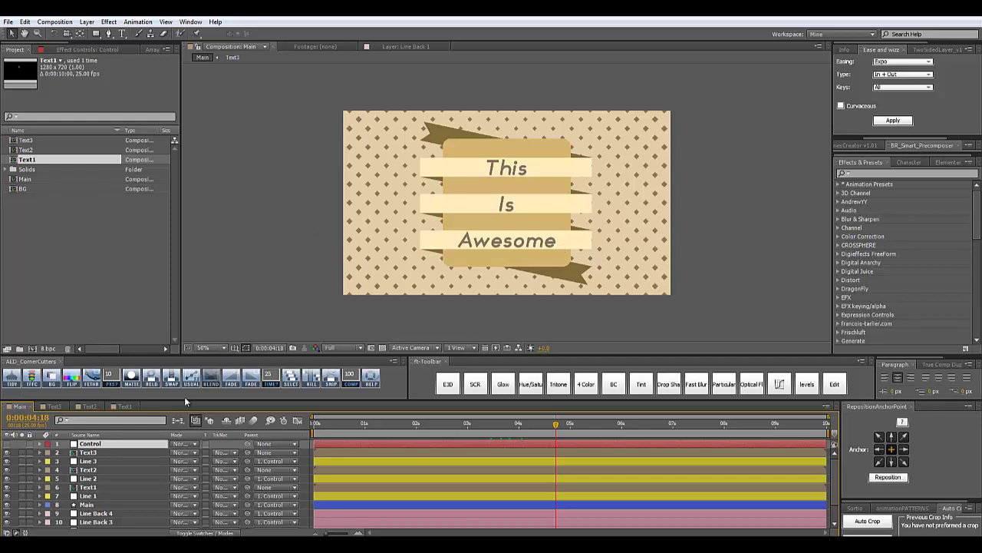
key(s)
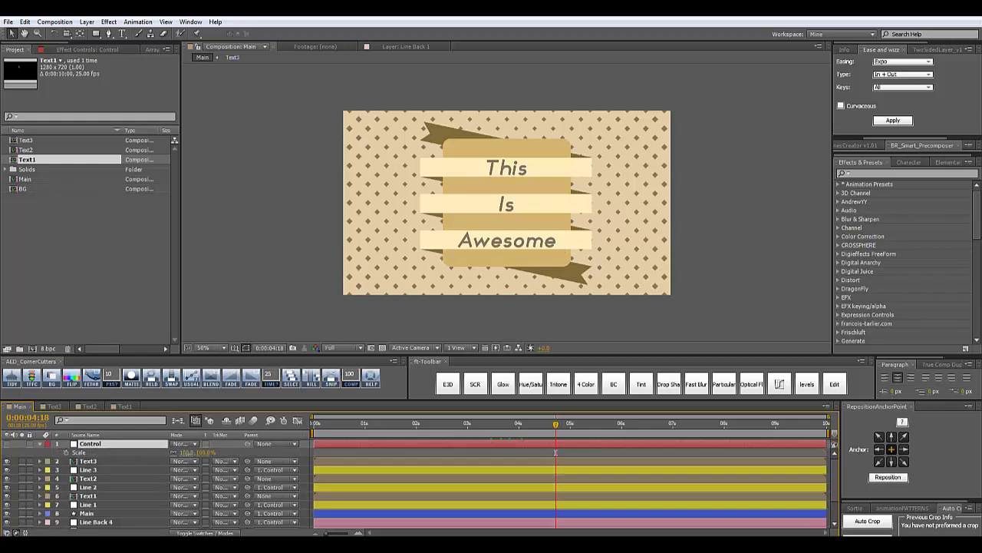
drag(195, 452, 178, 453)
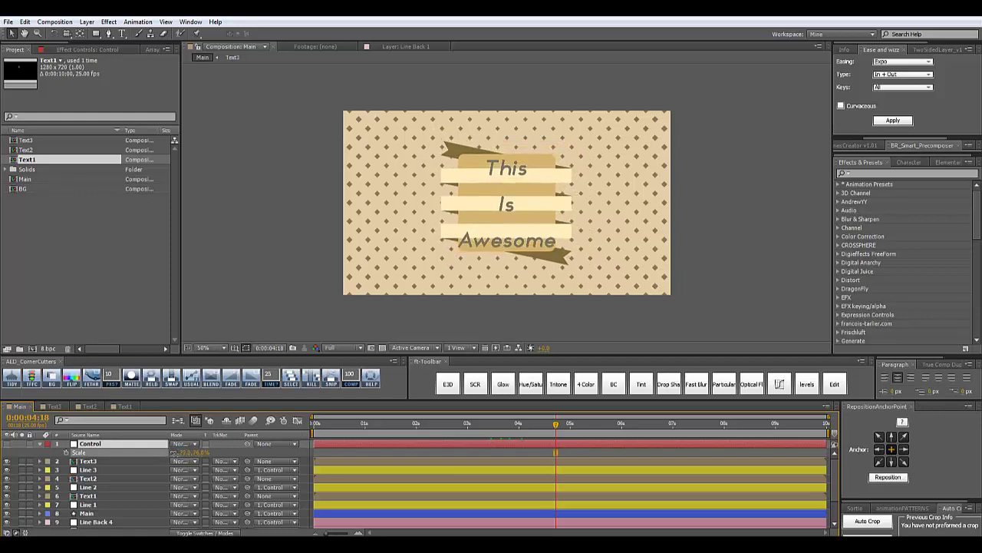
click(272, 309)
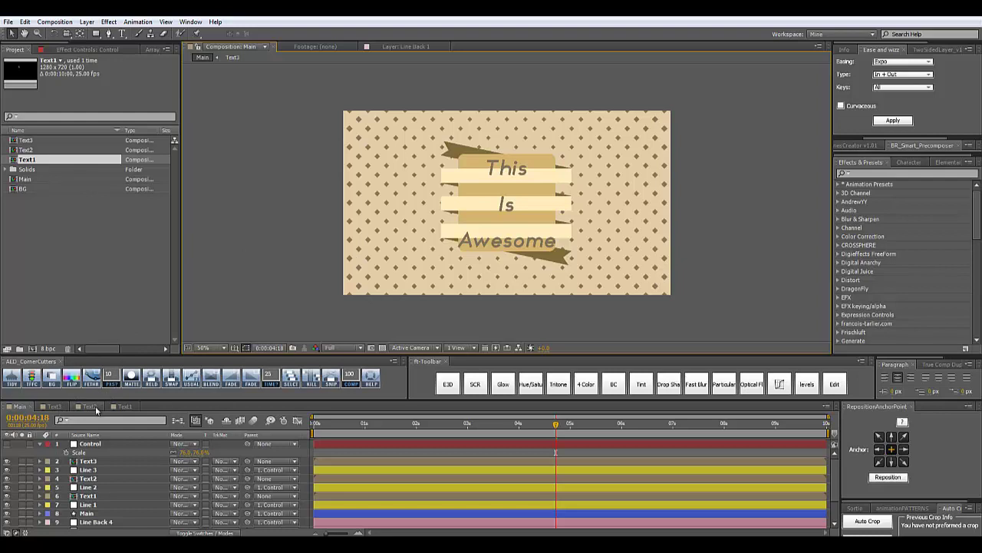
Step: Add a null object named Scale at the top of the Text1 composition
click(125, 406)
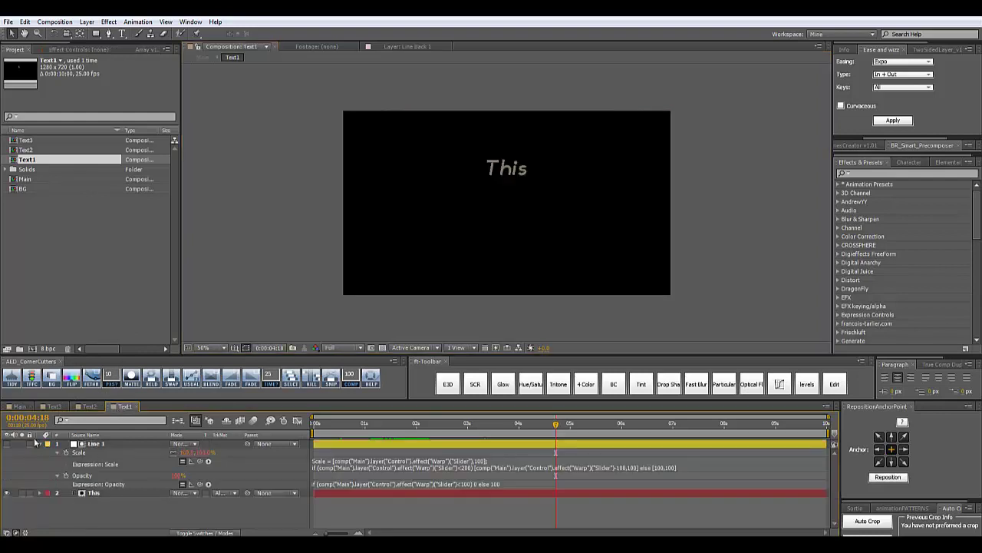
click(40, 444)
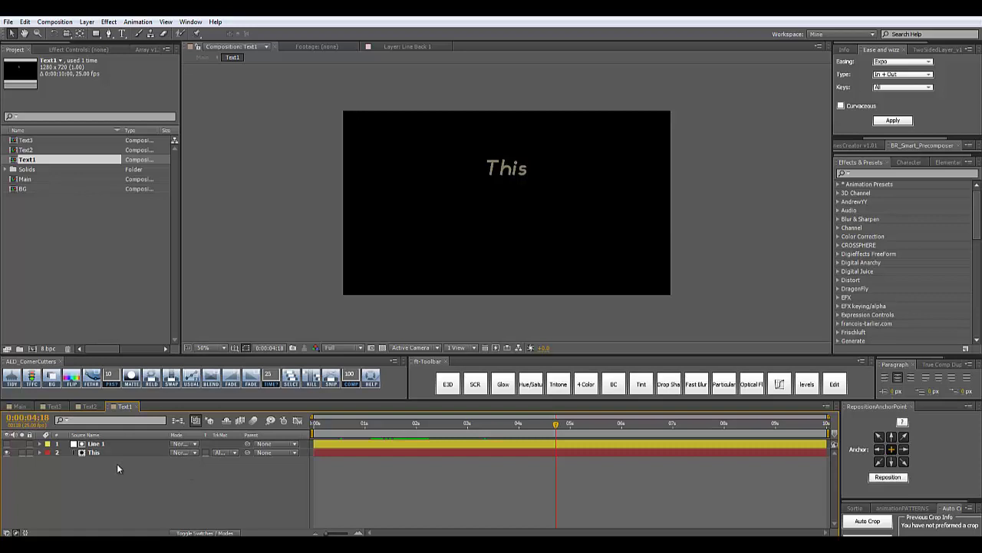
key(ctrl+alt+shift+y)
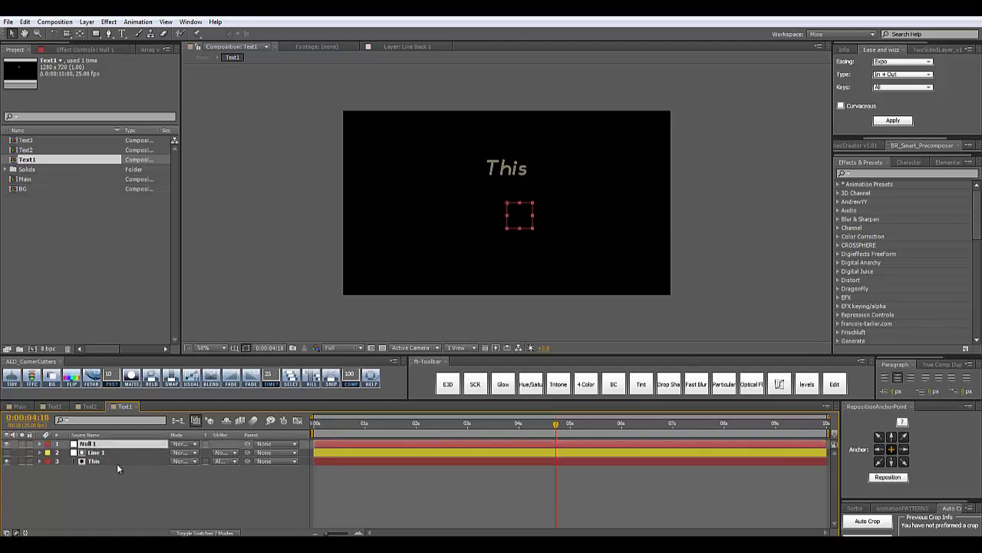
key(ctrl+shift+y)
text(Scale)
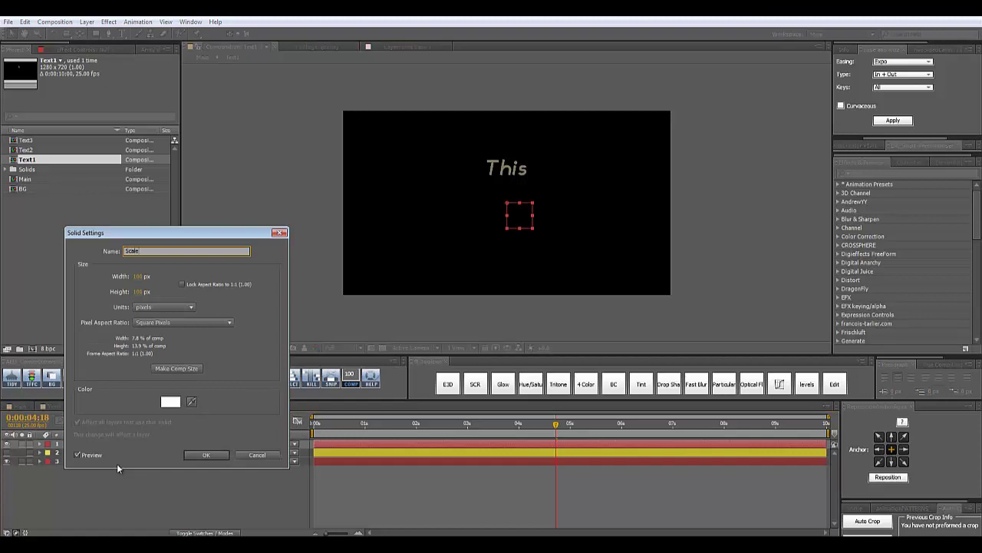
key(Return)
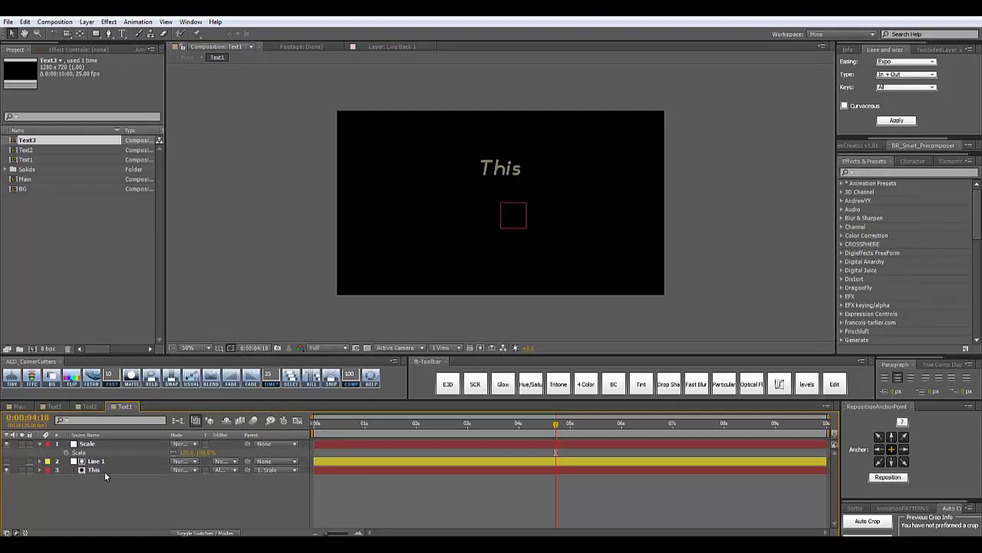
Step: Parent the Line 1 layer to the Scale null in Text1
click(100, 463)
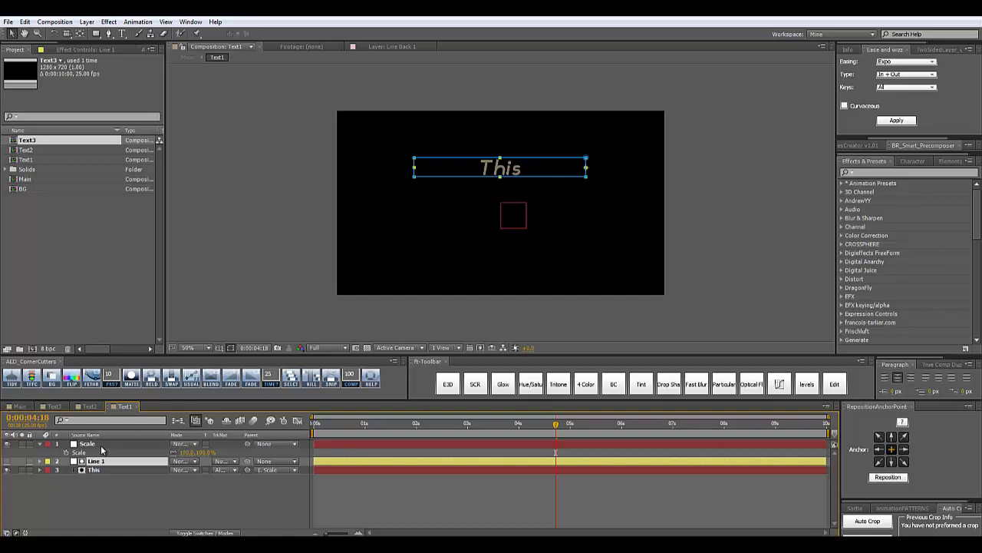
click(19, 406)
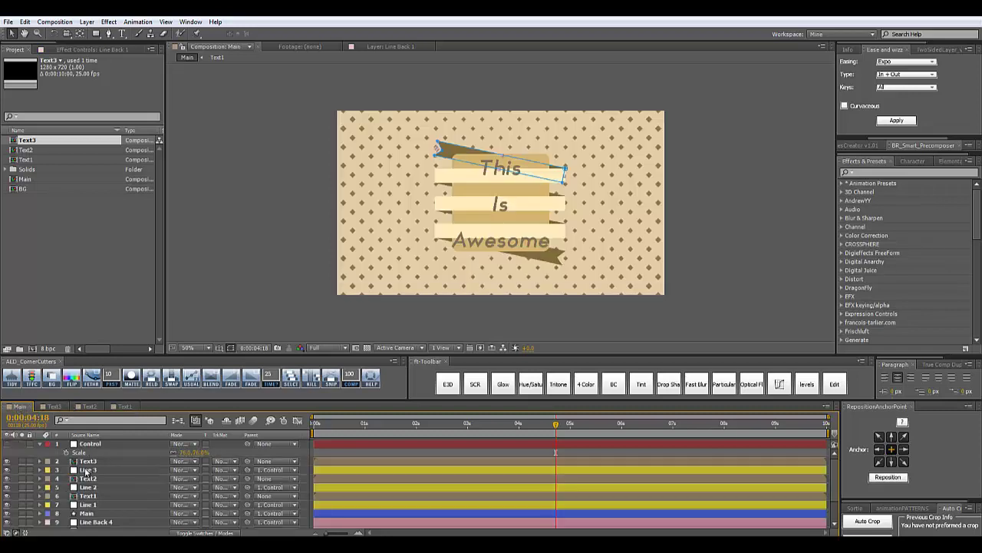
click(123, 406)
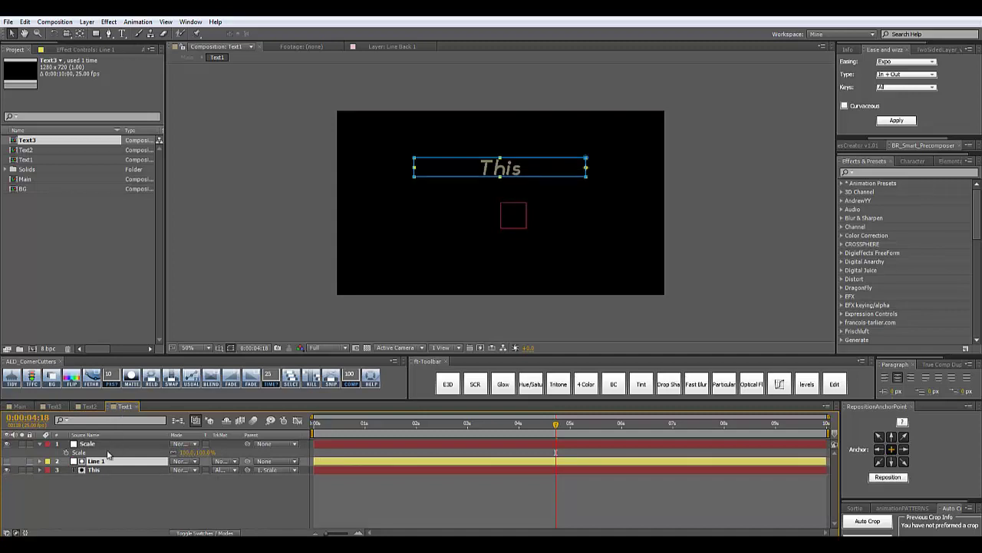
drag(249, 461, 86, 444)
click(154, 485)
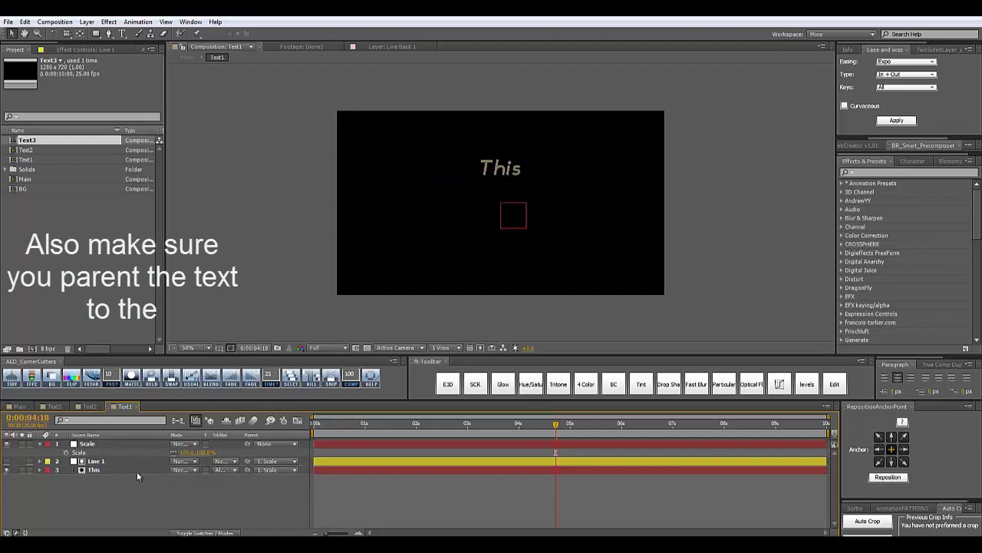
Step: Link the Scale null's Scale property in Text1 to the Control layer's Scale in Main using an expression, with both timelines shown separately
alt+click(66, 452)
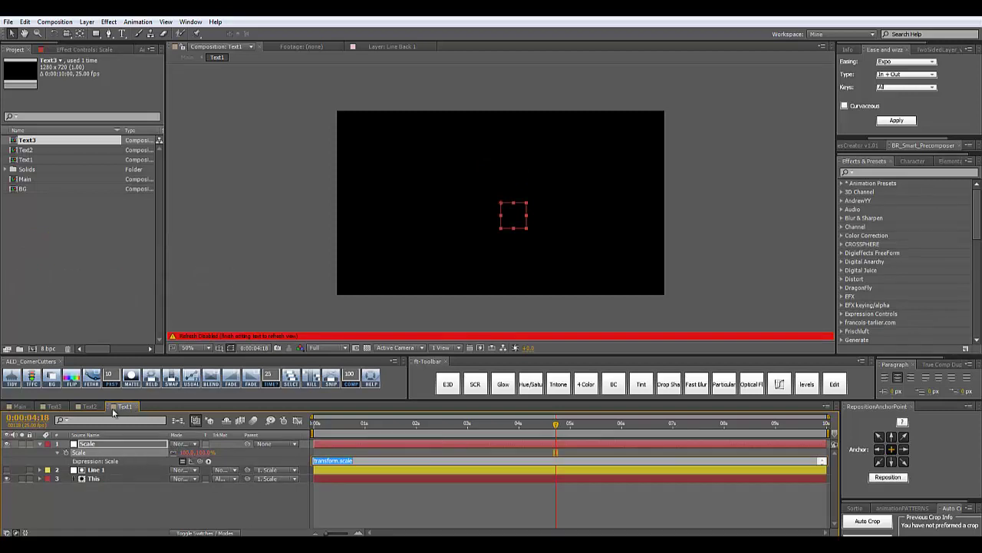
drag(110, 409, 185, 250)
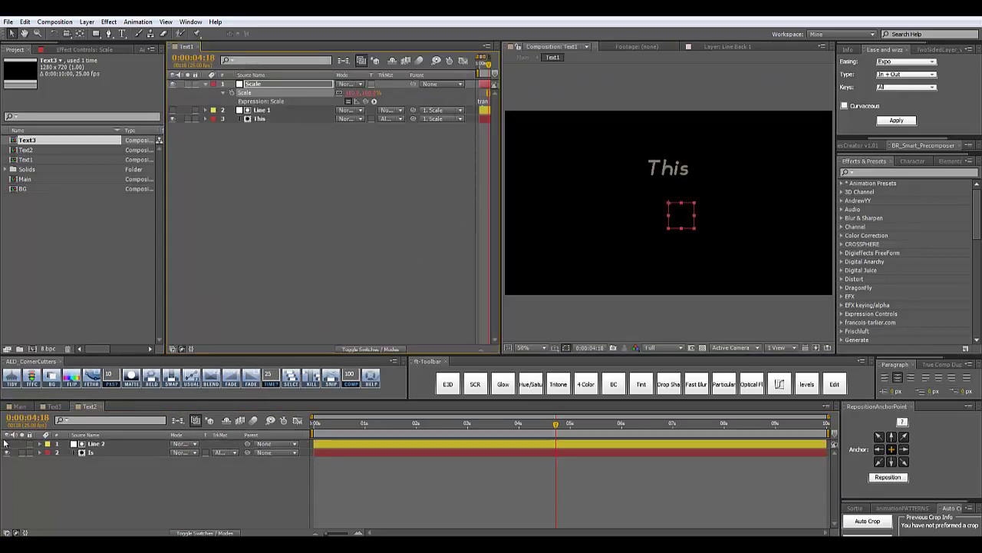
click(17, 406)
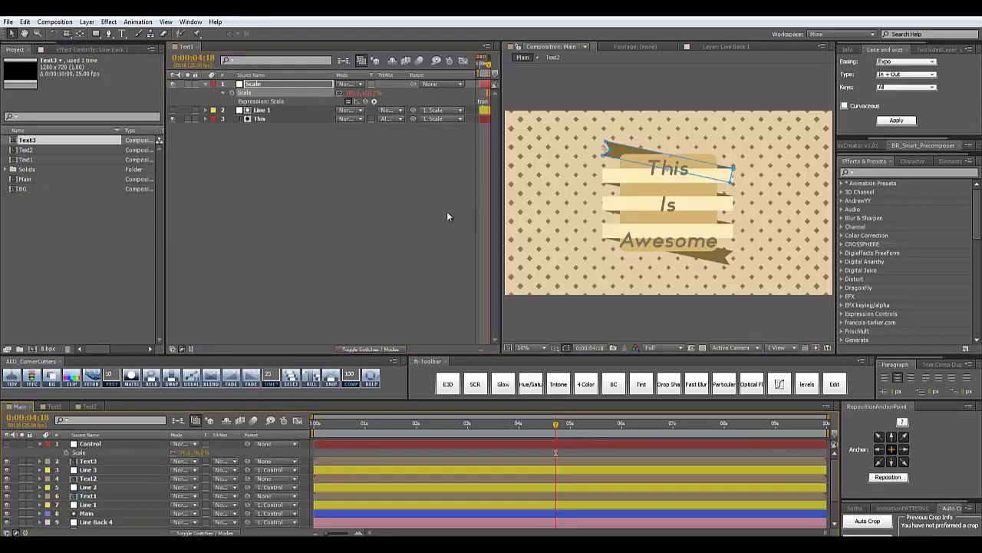
click(483, 107)
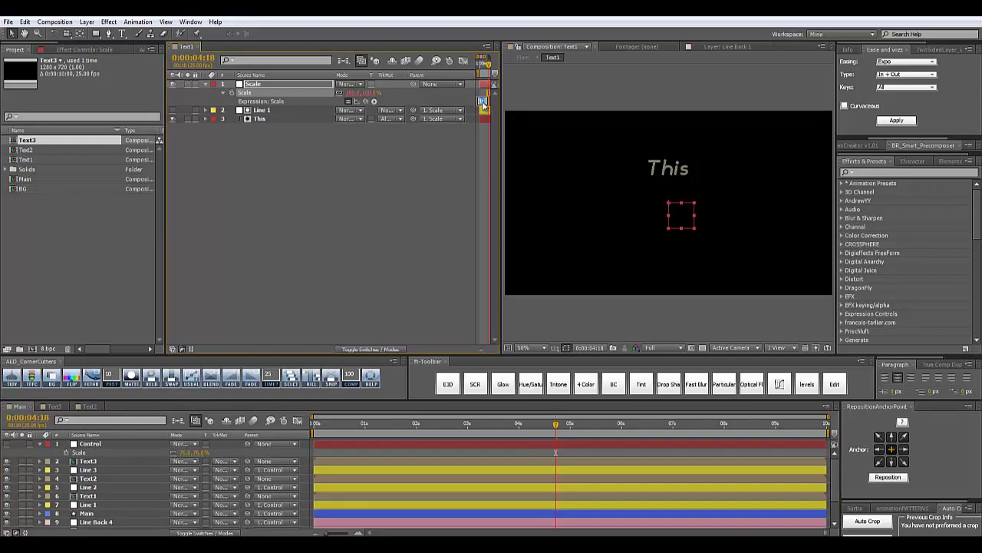
drag(365, 102, 112, 452)
click(276, 308)
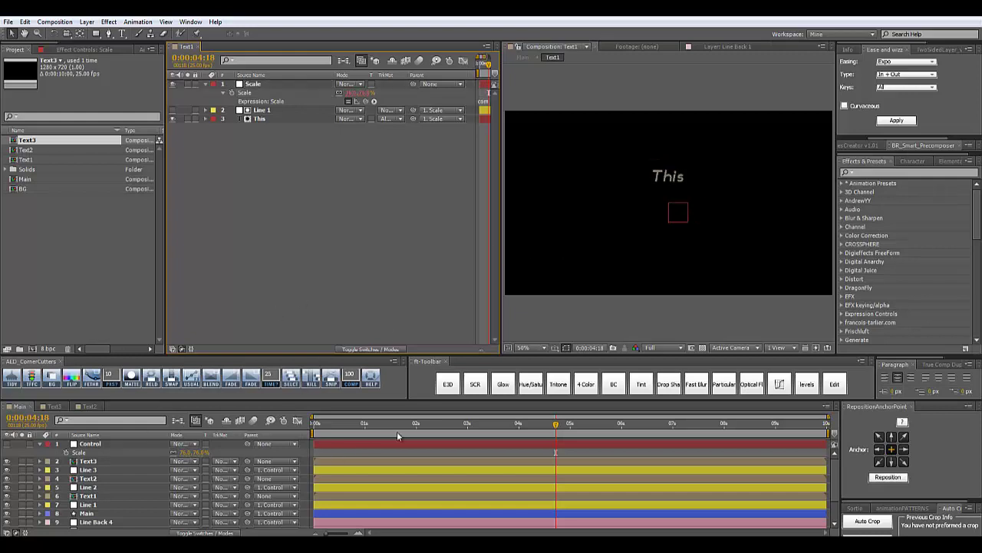
Step: Dock the Text1 timeline back with the others after Text2, and collapse the Scale null's properties
drag(170, 48, 104, 418)
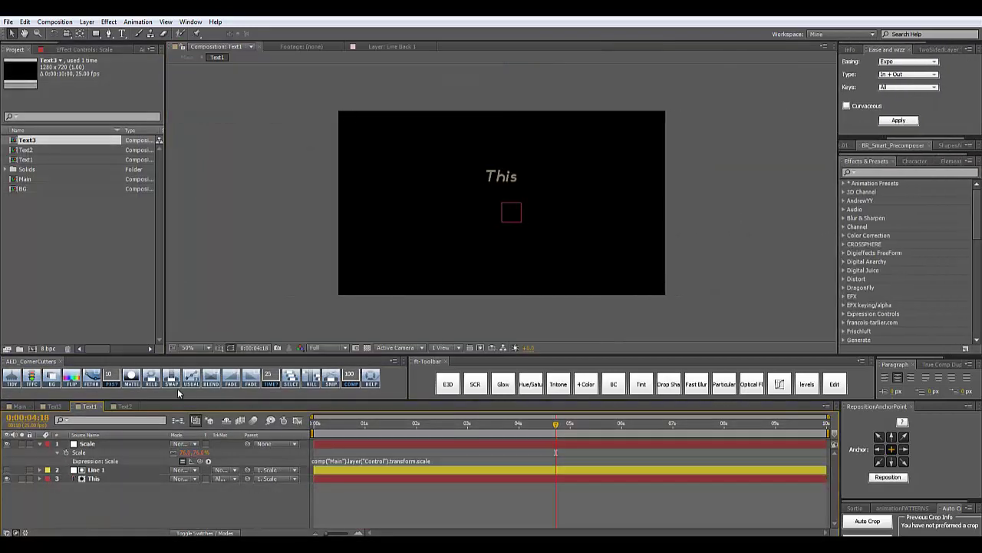
drag(122, 411, 94, 413)
click(115, 404)
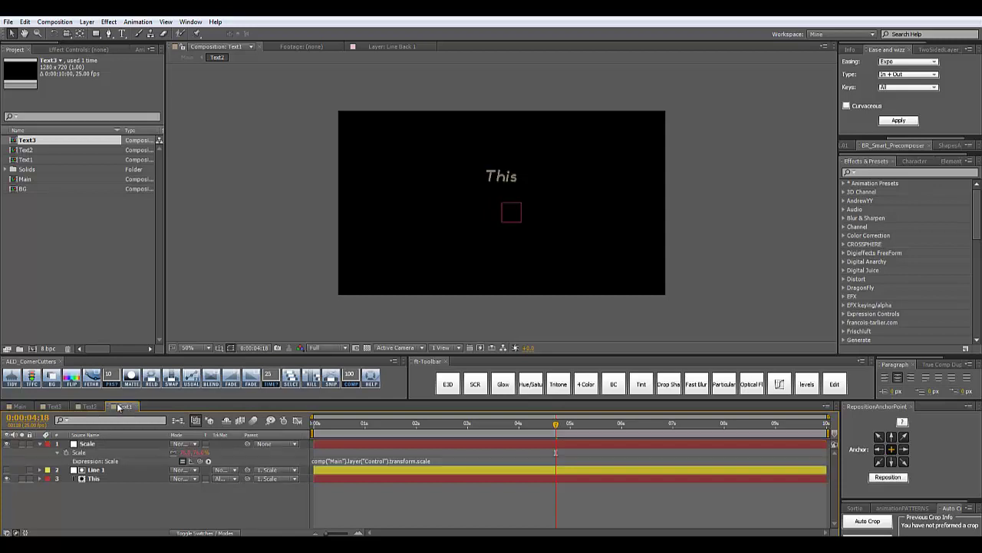
click(40, 446)
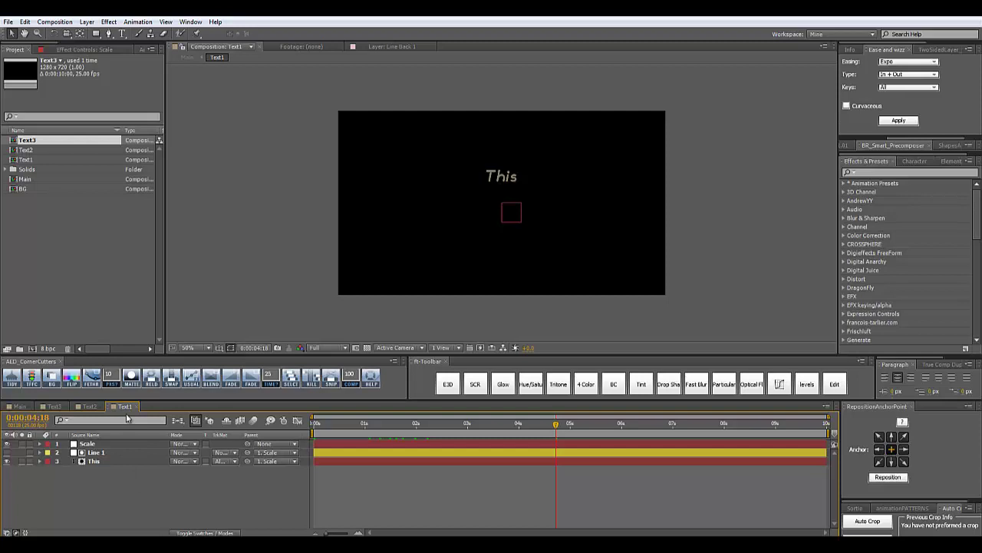
Step: Copy the Scale null from Text1 into Text2, then copy its Scale expression text and clear the expression
click(95, 443)
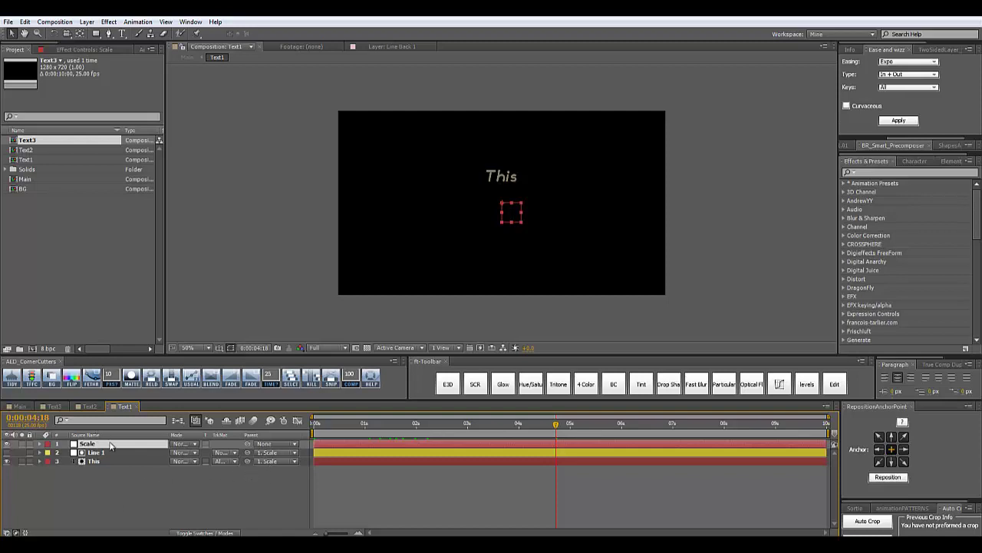
click(91, 445)
click(90, 406)
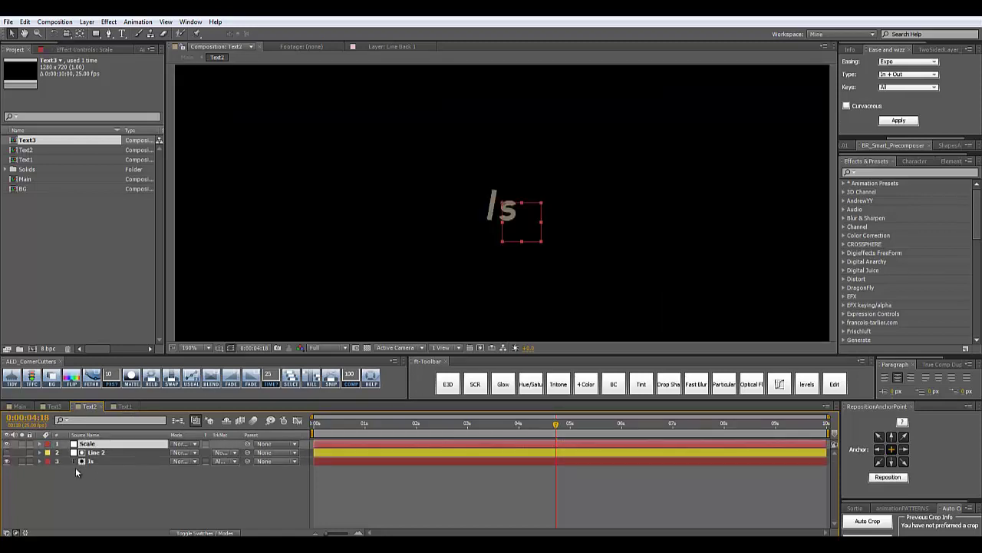
key(e)
key(e)
click(330, 462)
key(ctrl+c)
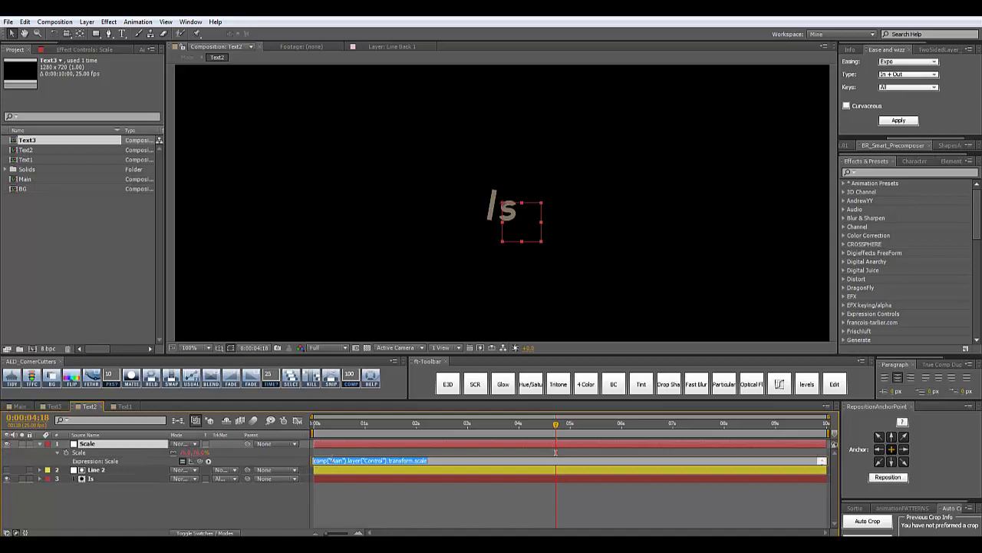
key(Delete)
click(235, 505)
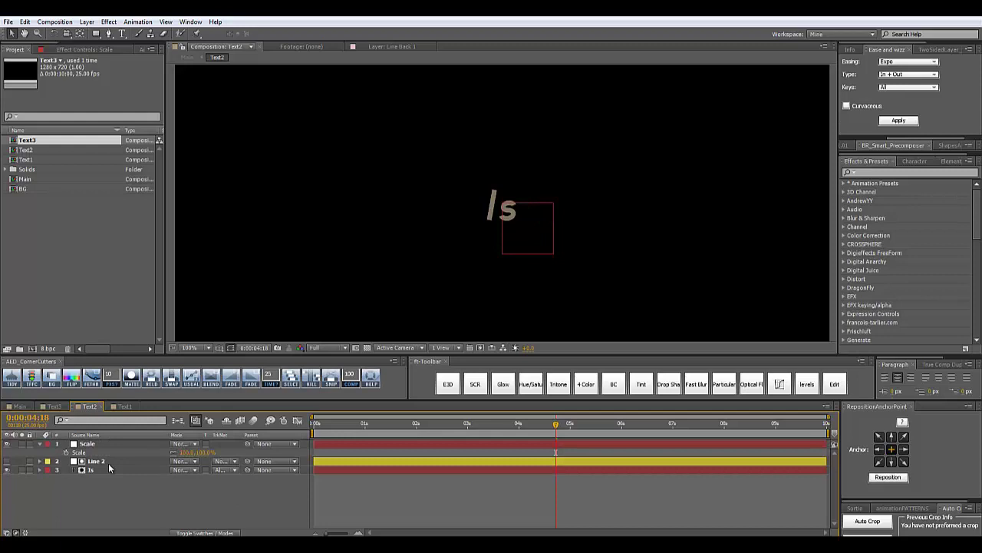
Step: Parent the Line 2 and Is layers to the Scale null in Text2
click(108, 462)
shift+click(104, 470)
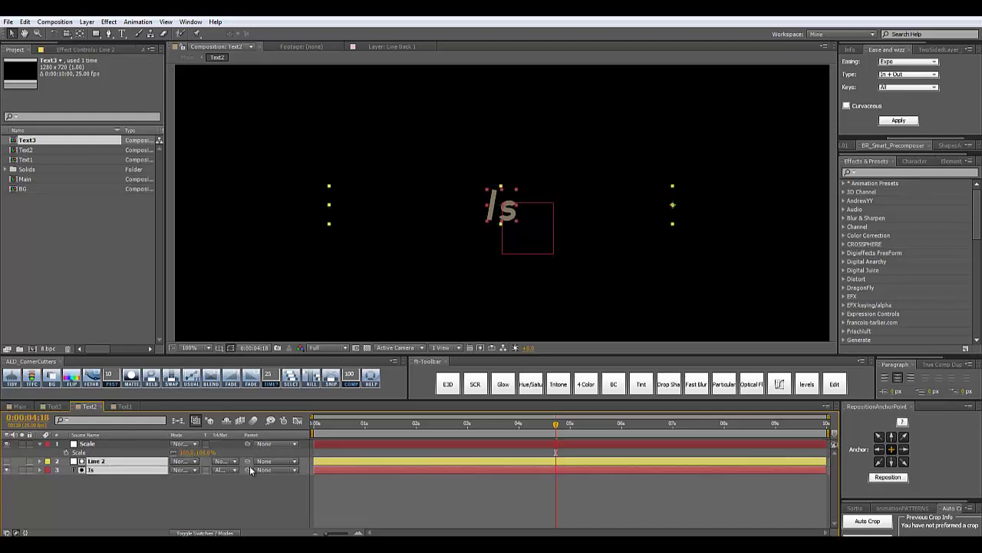
drag(247, 461, 132, 446)
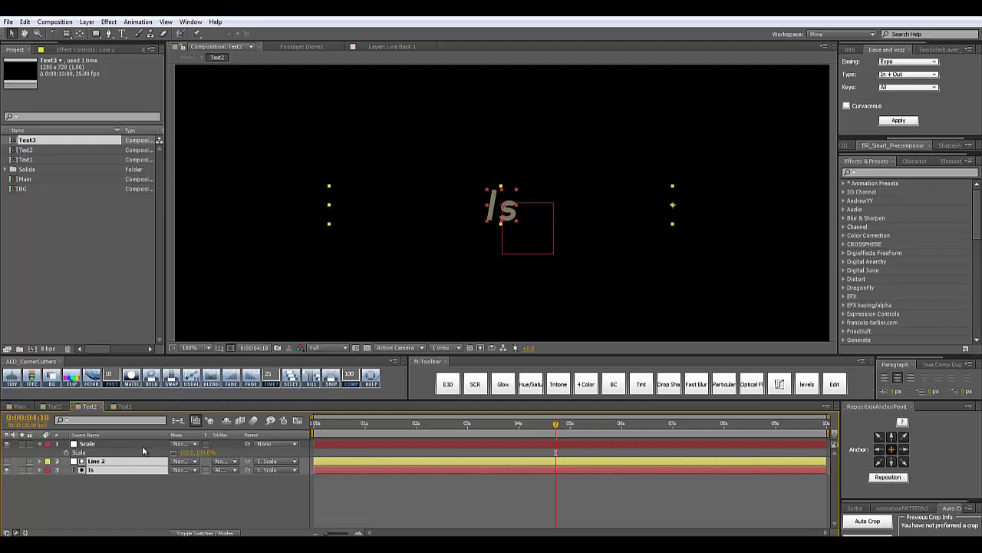
click(203, 494)
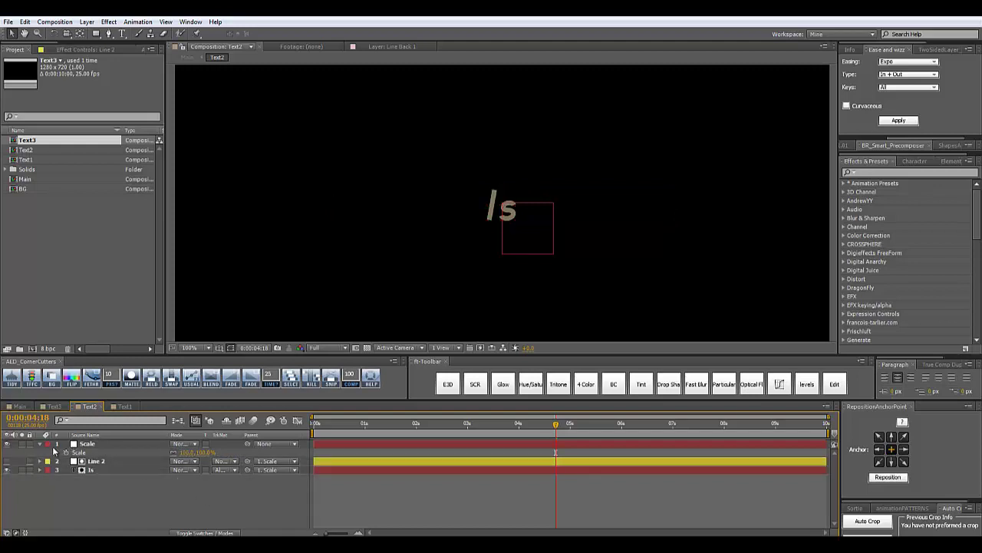
Step: Apply the expression comp("Main").layer("Control").transform.scale to the Scale null's Scale in Text2
alt+click(66, 452)
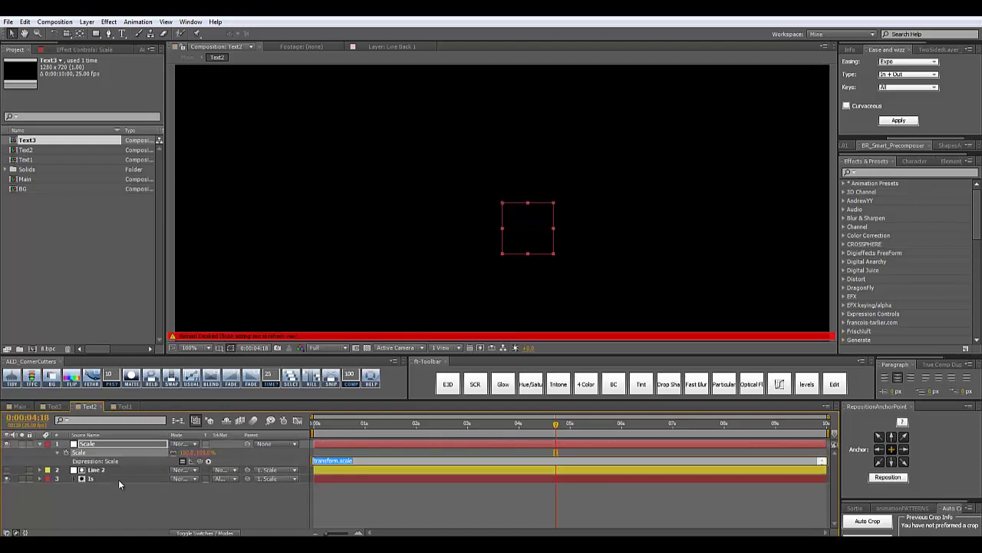
key(ctrl+v)
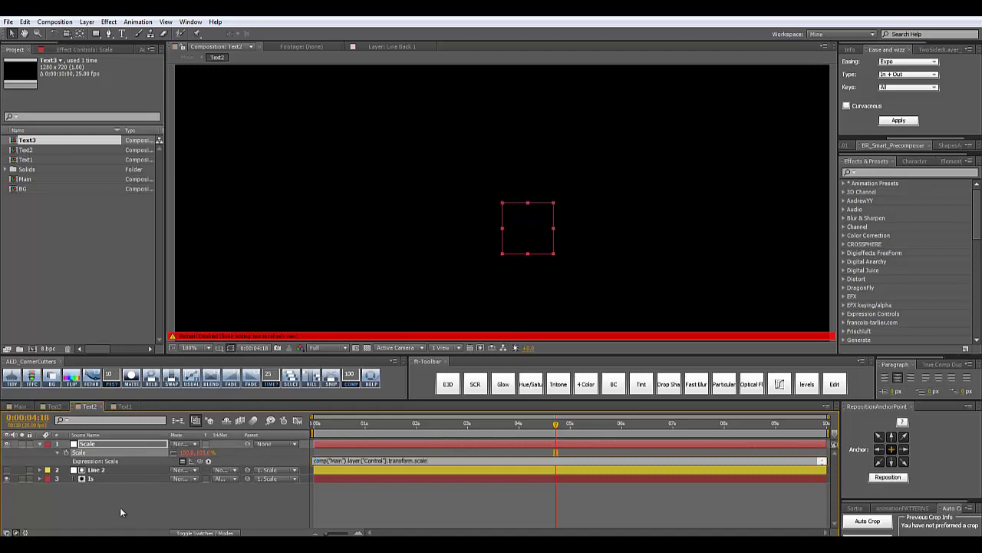
click(278, 451)
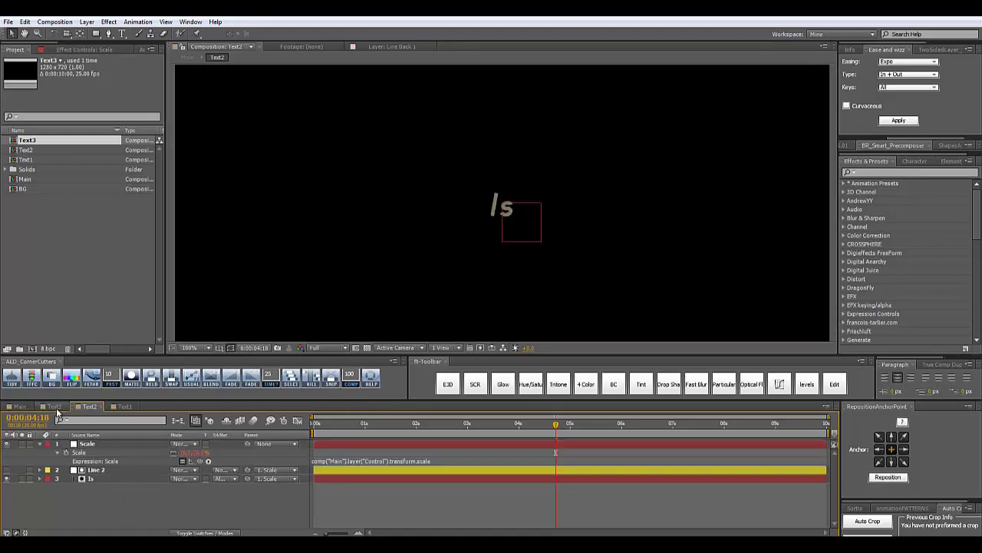
Step: Copy the Scale null from Text2 into Text3, then copy its Scale expression text and clear the expression
click(95, 446)
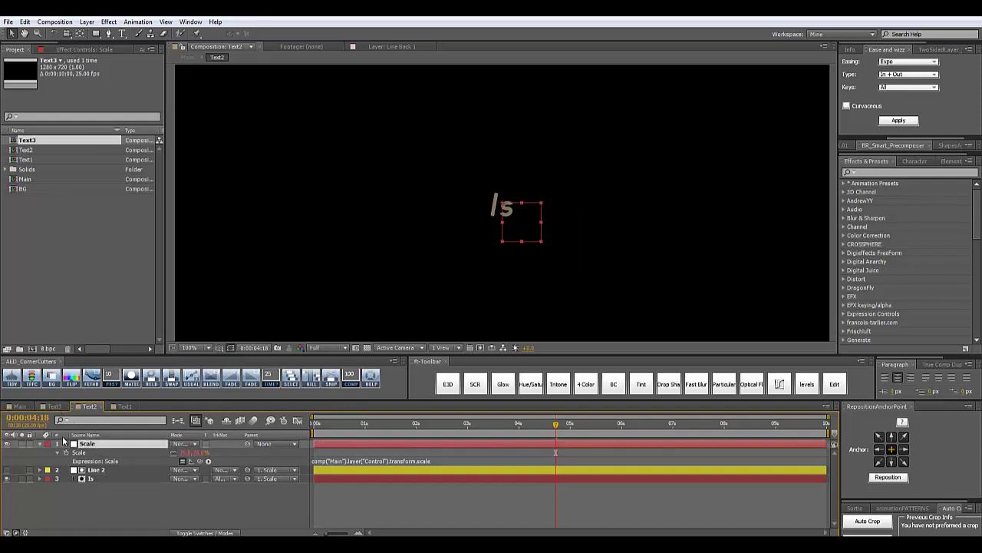
click(53, 407)
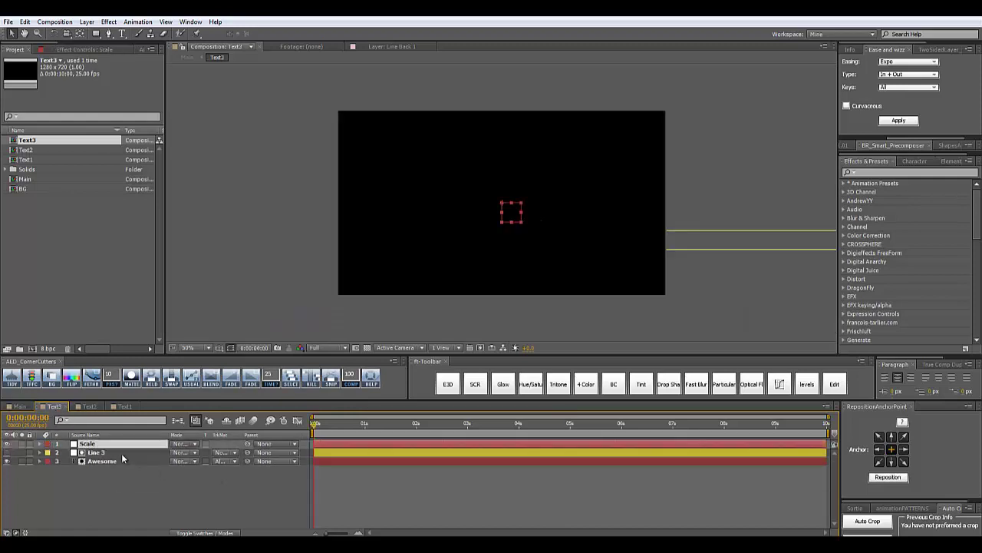
key(ctrl+v)
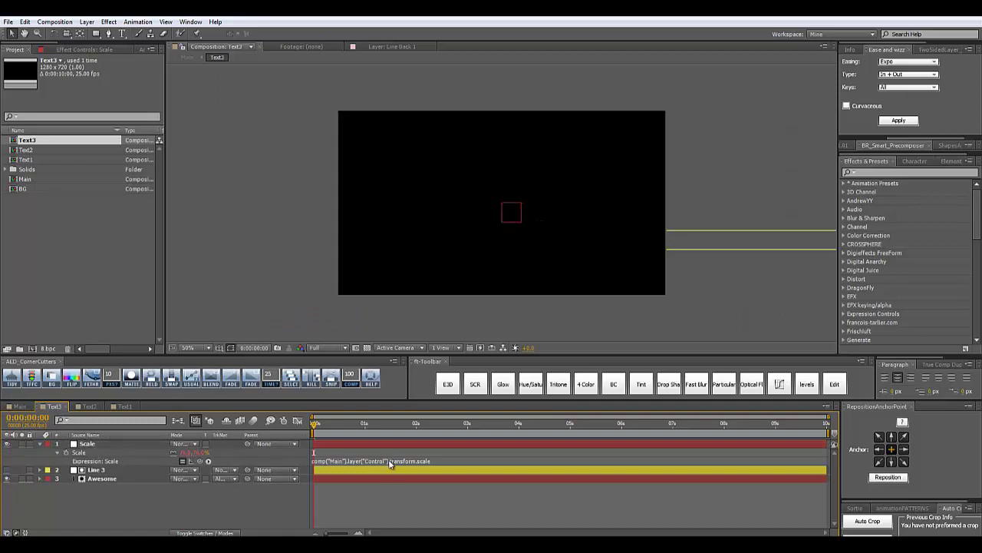
click(390, 460)
key(ctrl+c)
key(BackSpace)
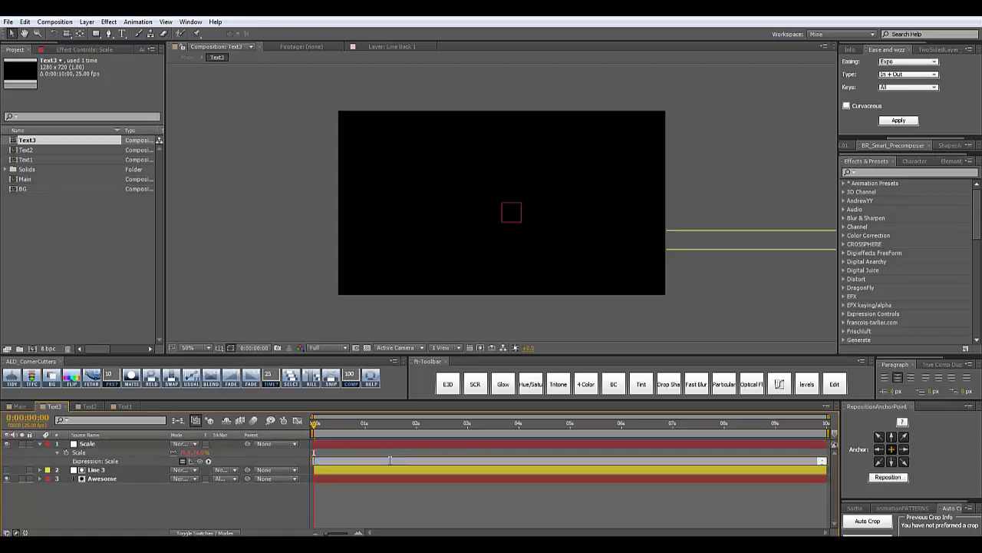
click(164, 503)
Step: Parent the Line 3 and Awesome layers to the Scale null in Text3
click(115, 460)
shift+click(115, 469)
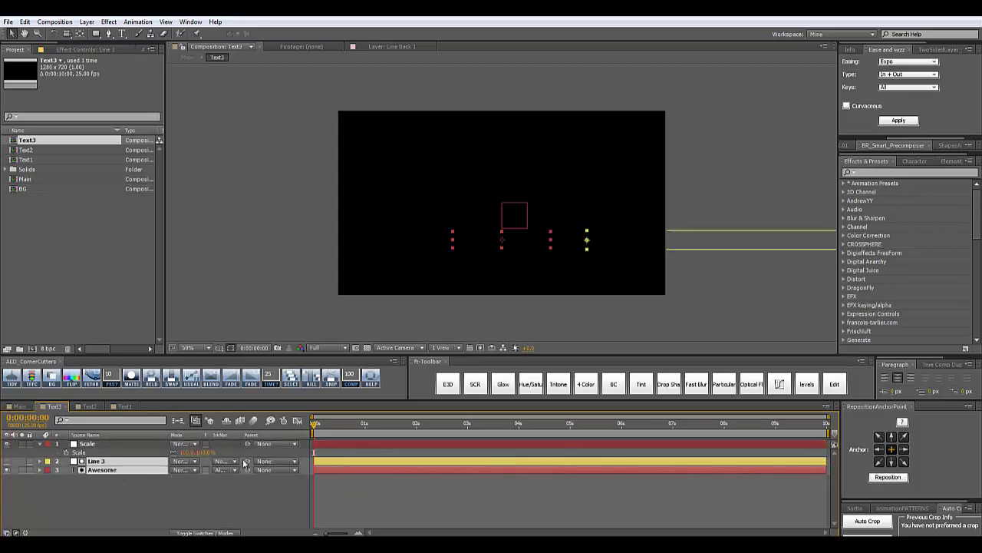
drag(252, 463, 139, 454)
click(141, 484)
click(123, 469)
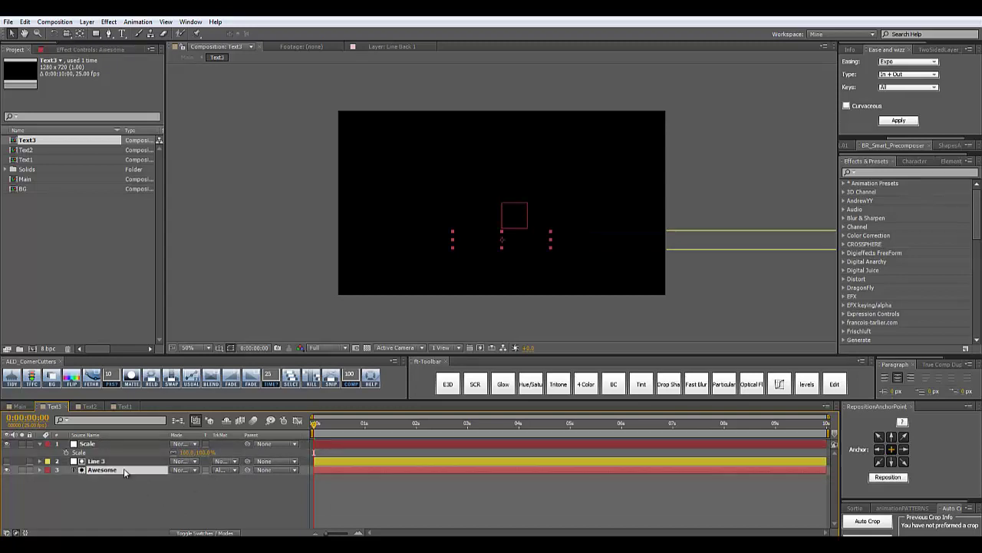
shift+click(128, 461)
drag(247, 461, 69, 453)
Step: Apply the expression comp("Main").layer("Control").transform.scale to the Scale null's Scale in Text3
alt+click(69, 453)
key(ctrl+v)
click(337, 437)
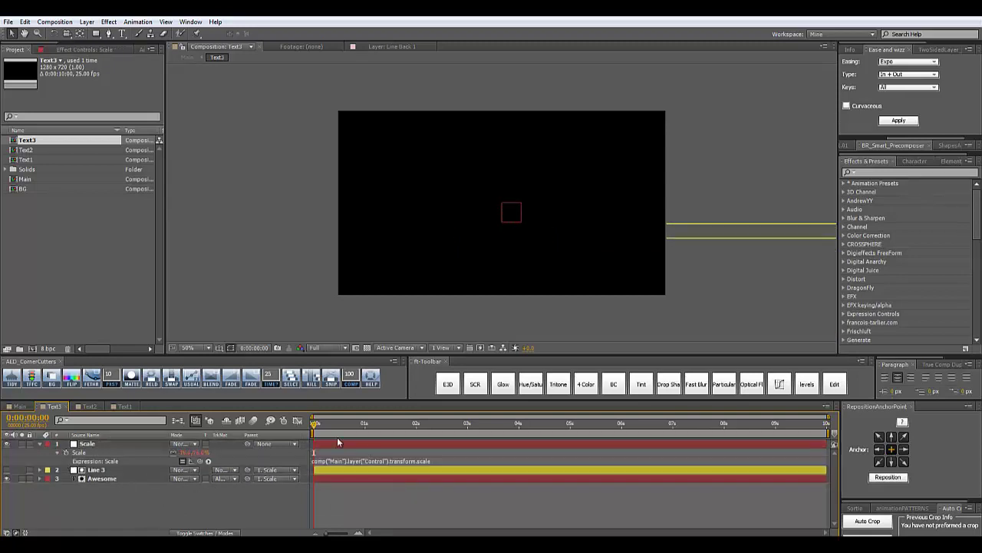
Step: Return to Main and move to 0:00:05:07 to check the scaled text on the ribbon
click(19, 406)
drag(378, 427, 585, 442)
click(276, 262)
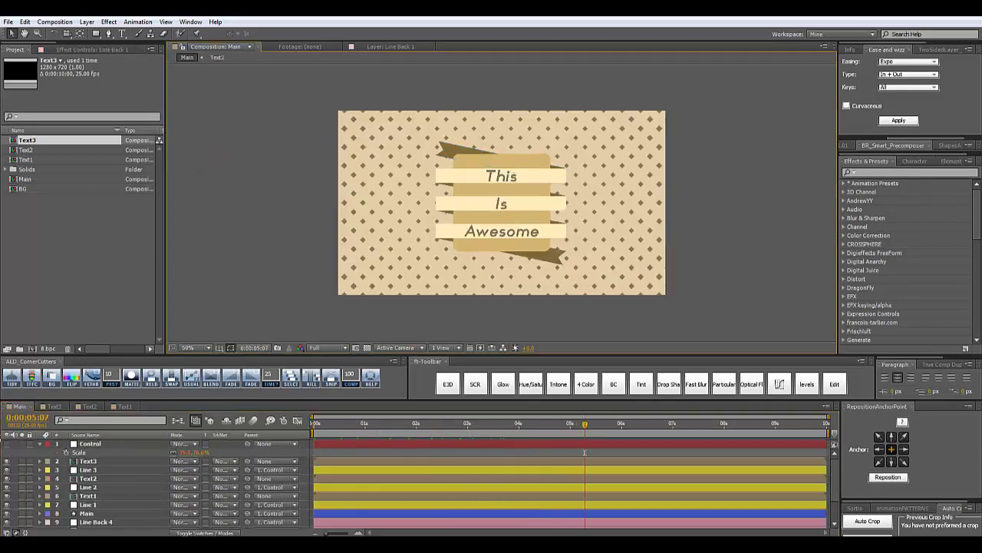
Step: Try changing the Control layer's Scale to test how the ribbon and text resize together, and undo the change
click(96, 449)
drag(184, 452, 219, 474)
key(ctrl+z)
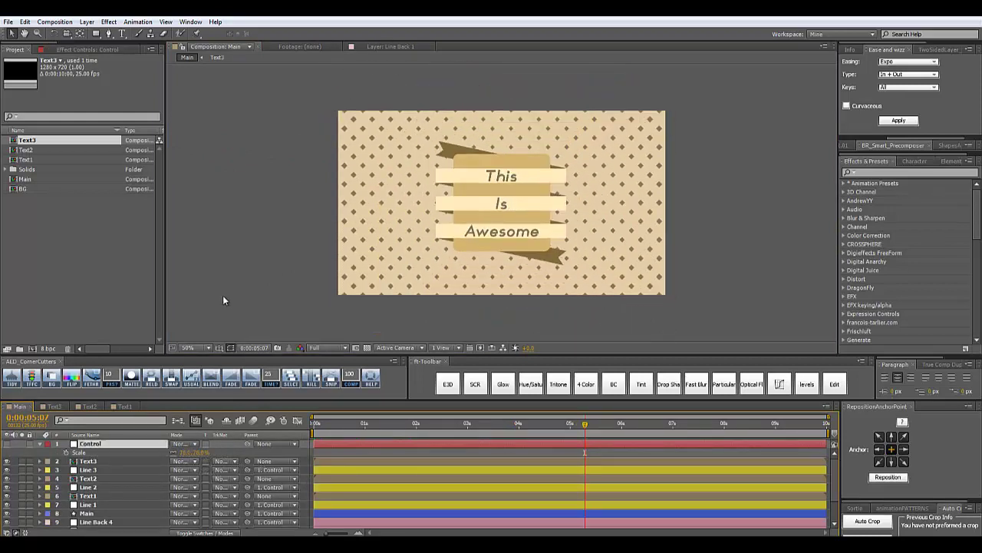
click(223, 296)
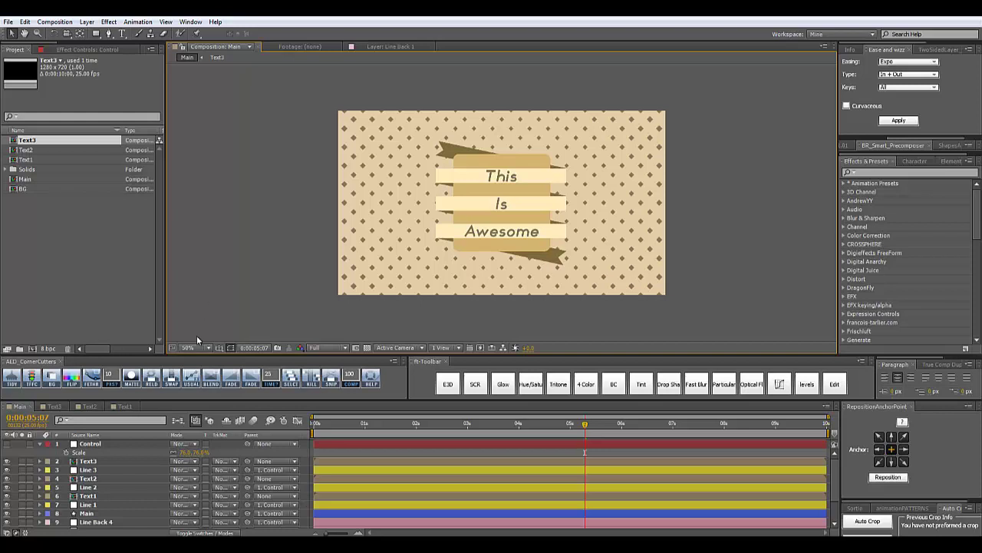
Step: Set the Control layer's Scale to 100% in Main and collapse the layer's properties
click(184, 452)
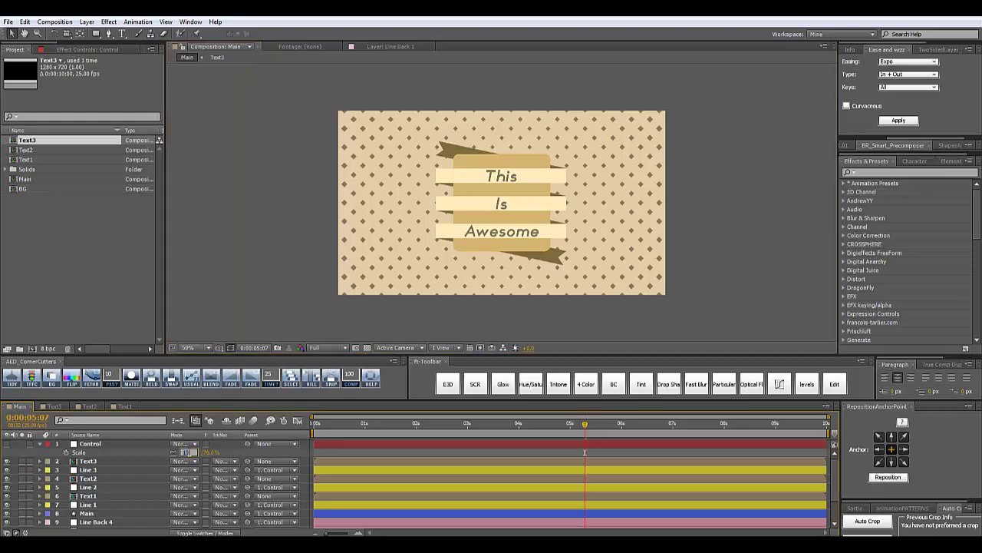
text(100)
key(Return)
click(270, 288)
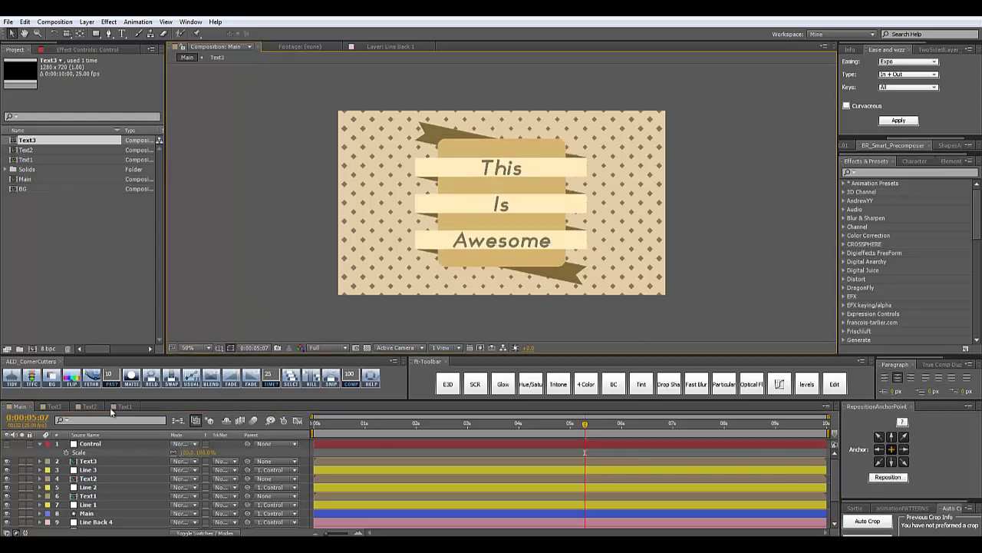
click(40, 445)
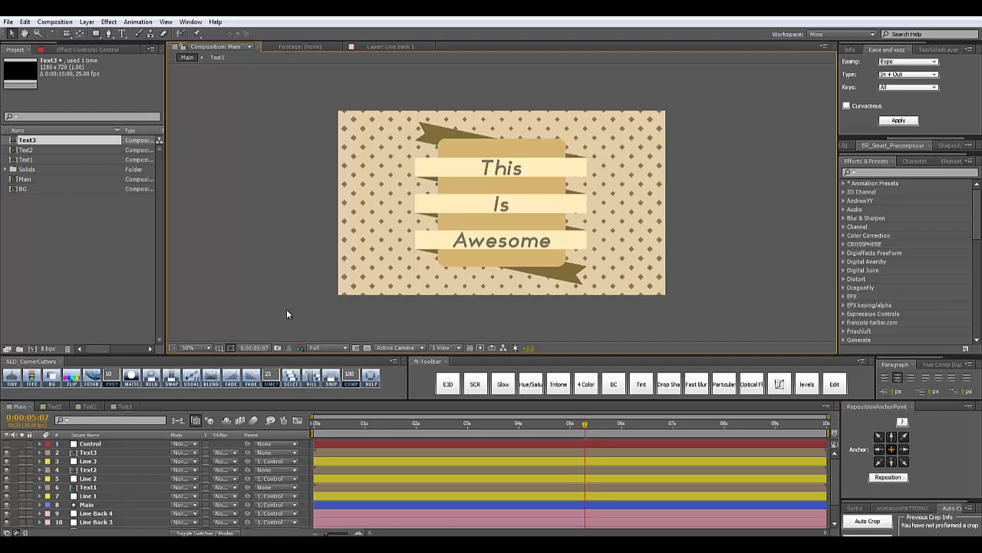
click(248, 279)
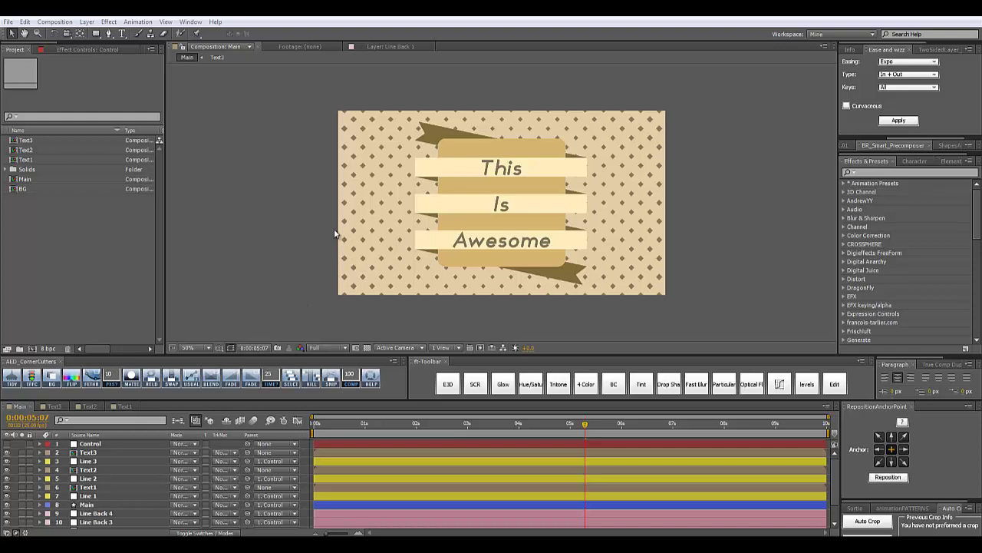
click(316, 241)
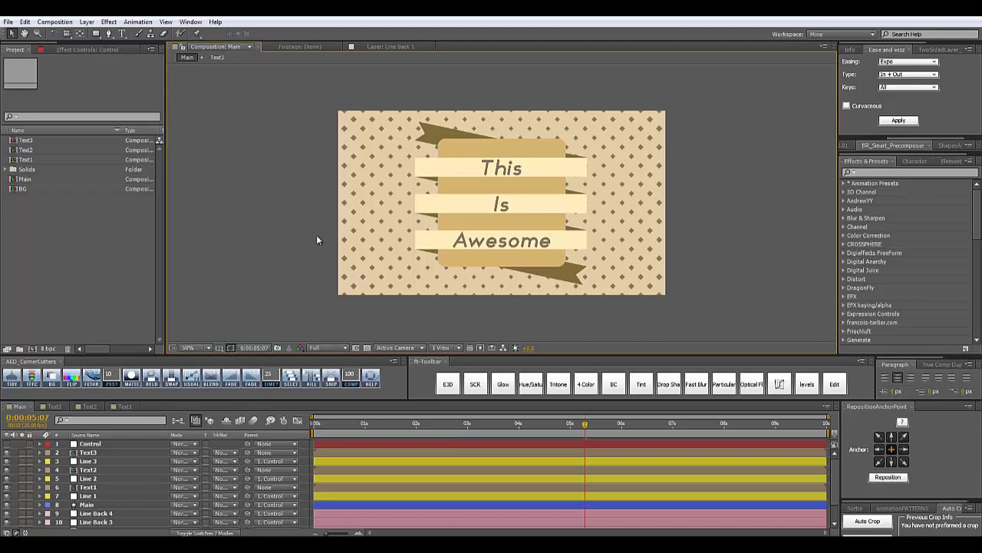
Step: Open the finished aetuts+ ribbon project and reveal the Control layer's keyframes in Main at 0:00:04:17
key(ctrl+o)
double_click(401, 108)
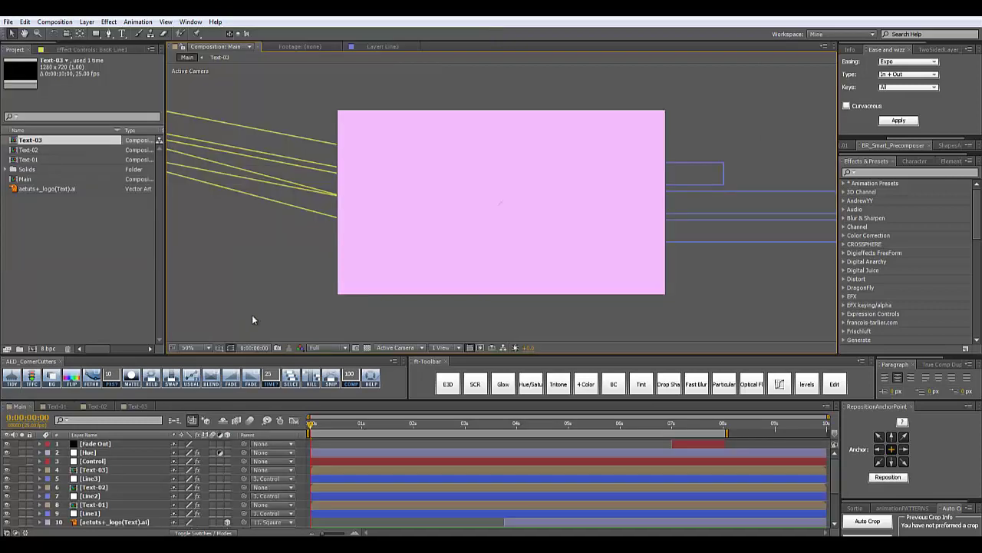
drag(307, 430, 552, 465)
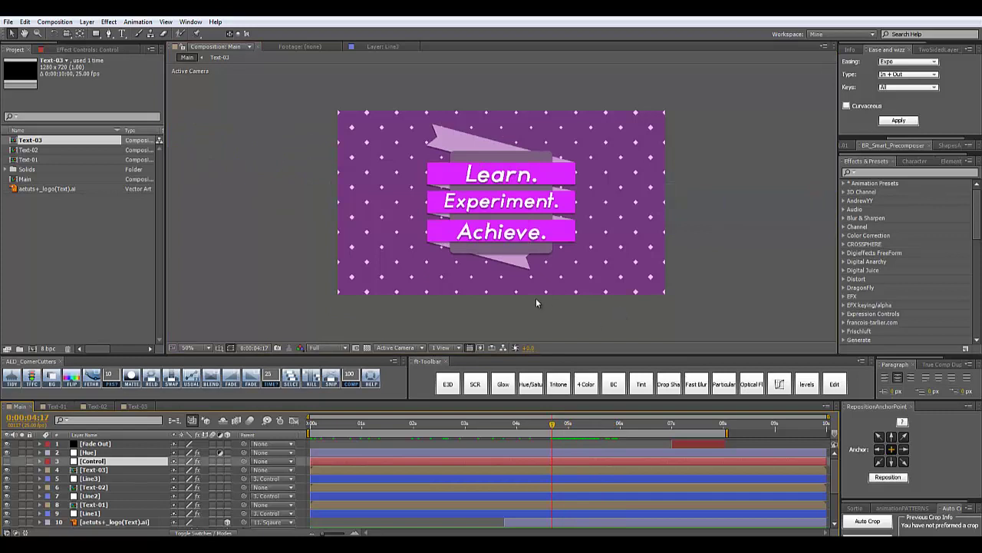
key(u)
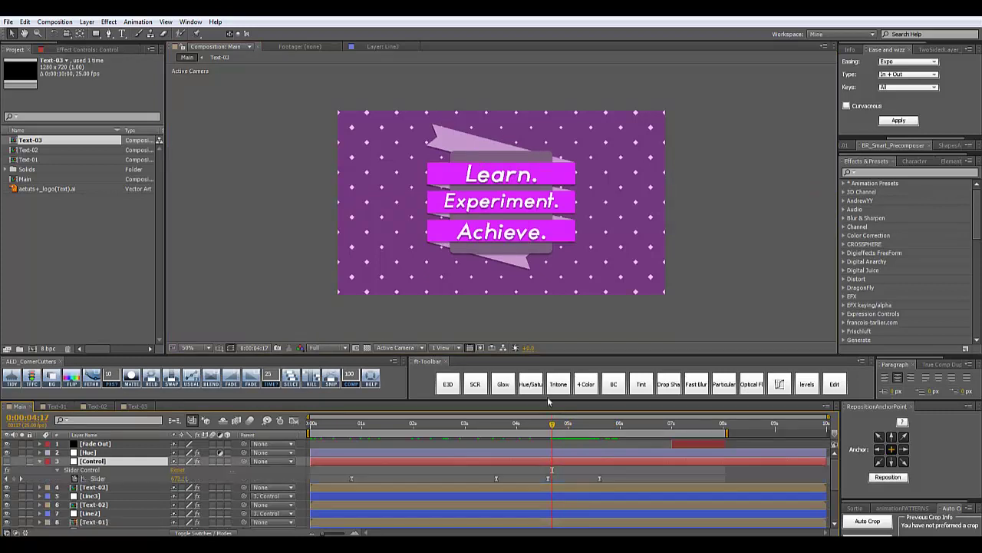
Step: Scrub Main to 0:00:05:13 and examine the square turning around to show the logo
drag(553, 430, 592, 442)
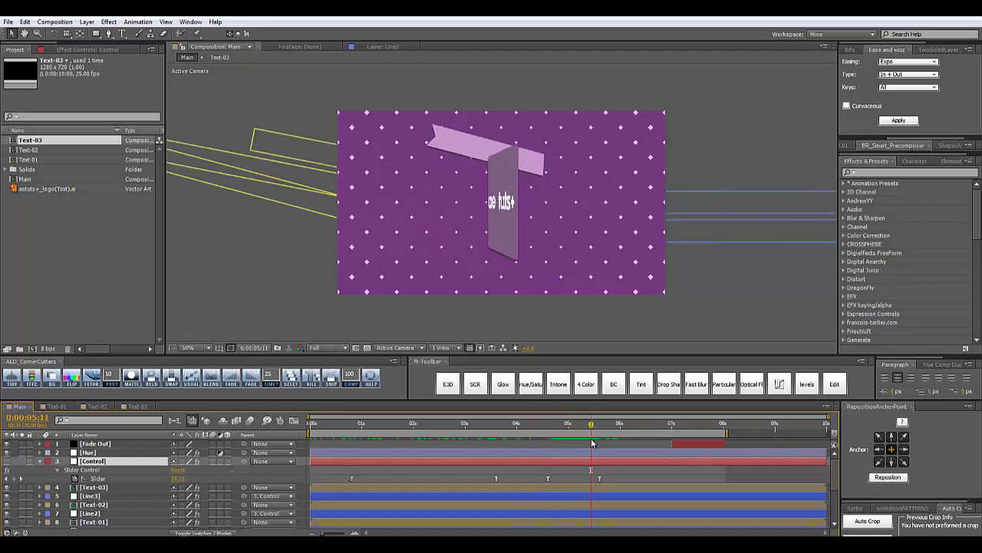
key(period)
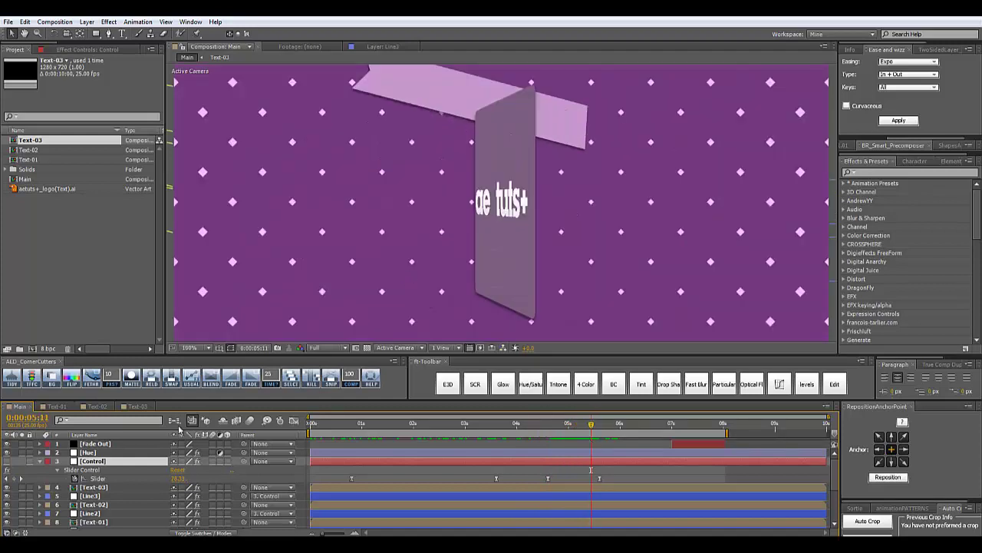
drag(591, 434, 596, 433)
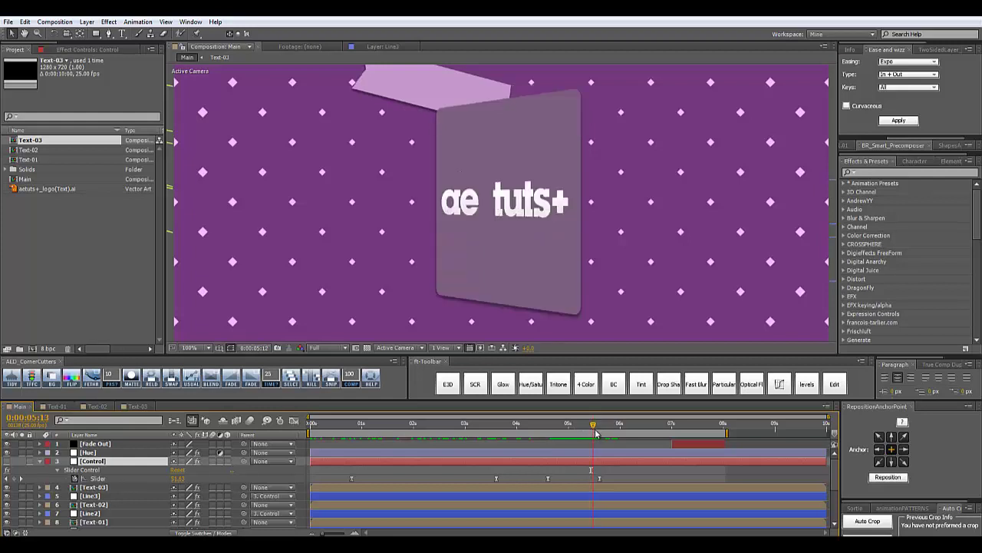
Step: Inspect the aetuts+ logo and square shape layers and reveal the square's keyframes
scroll(89, 502, down, 3)
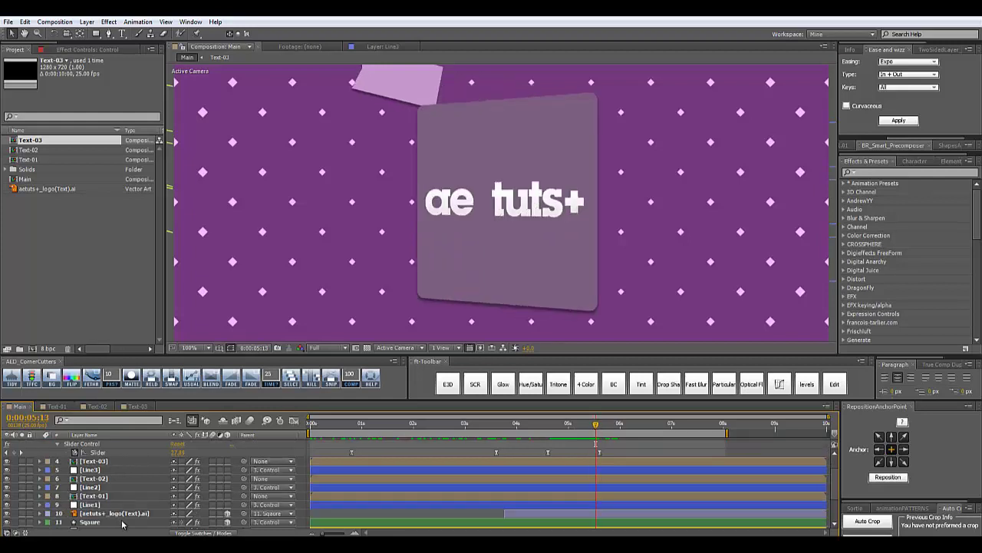
scroll(123, 521, down, 3)
click(92, 496)
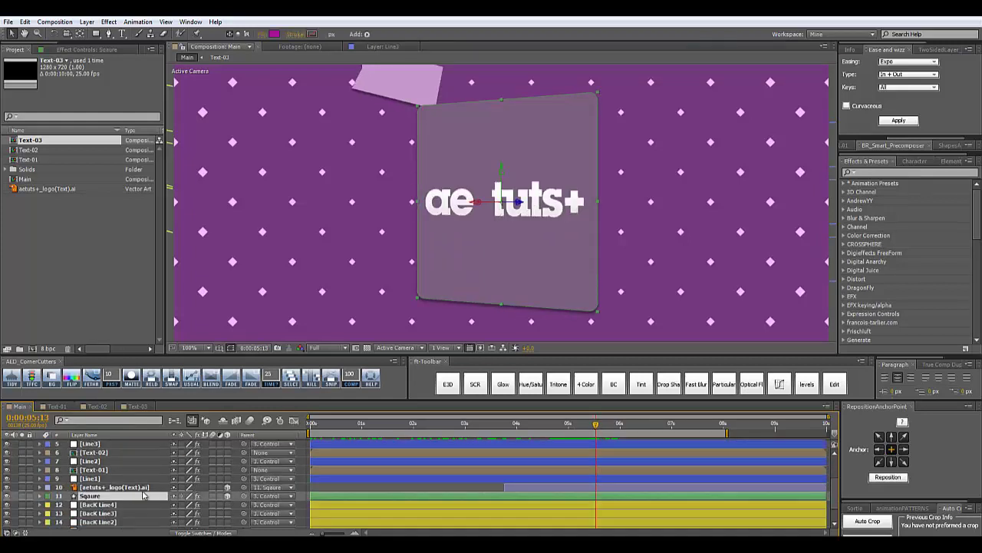
click(125, 488)
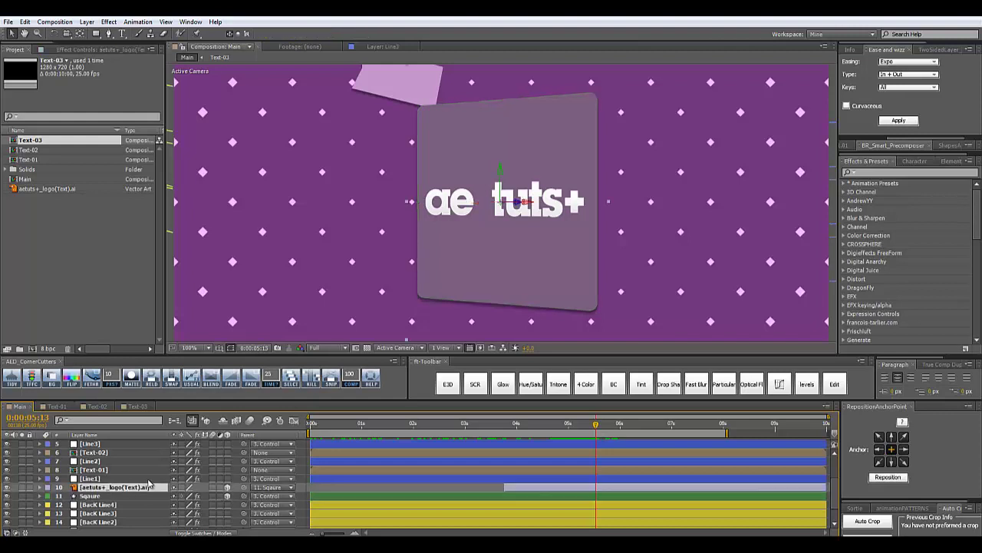
click(88, 498)
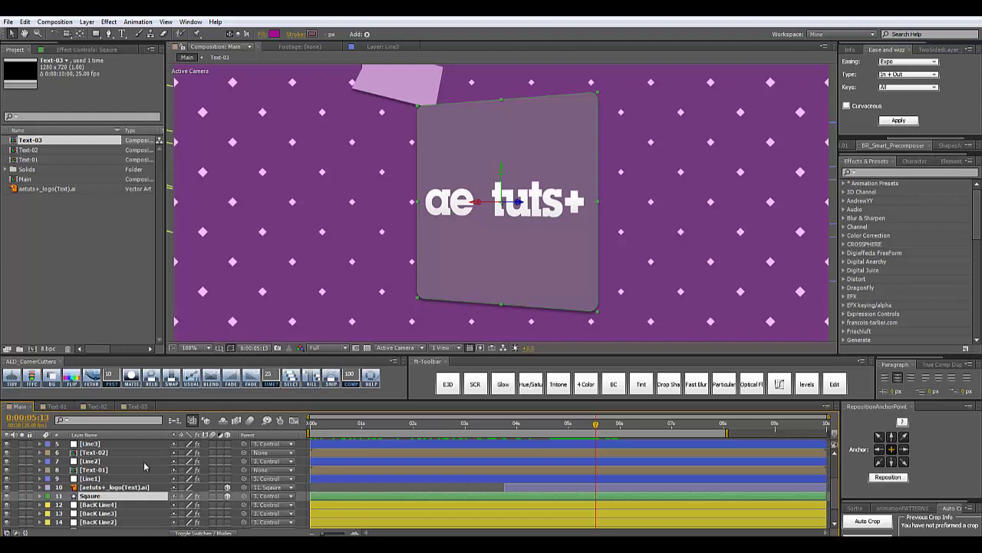
key(u)
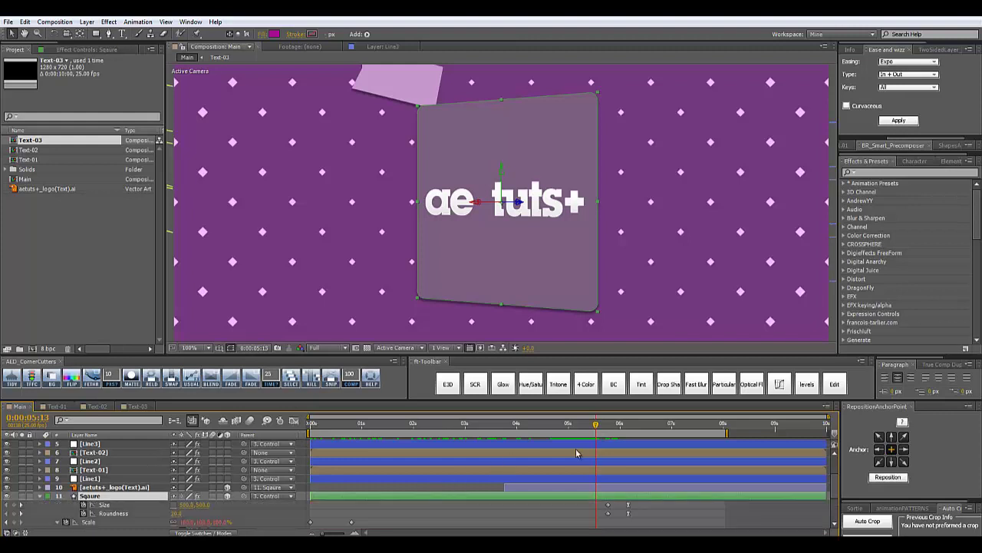
Step: Scrub through the square's Size and Roundness keyframes to 0:00:06:05 and examine how the shape resizes around the logo
drag(527, 433, 517, 433)
drag(608, 431, 625, 433)
click(402, 519)
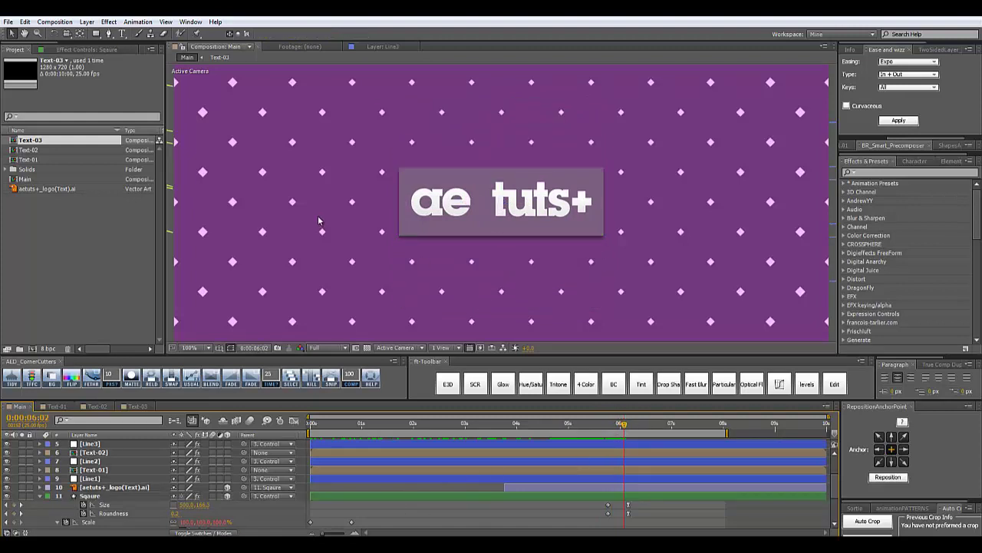
key(period)
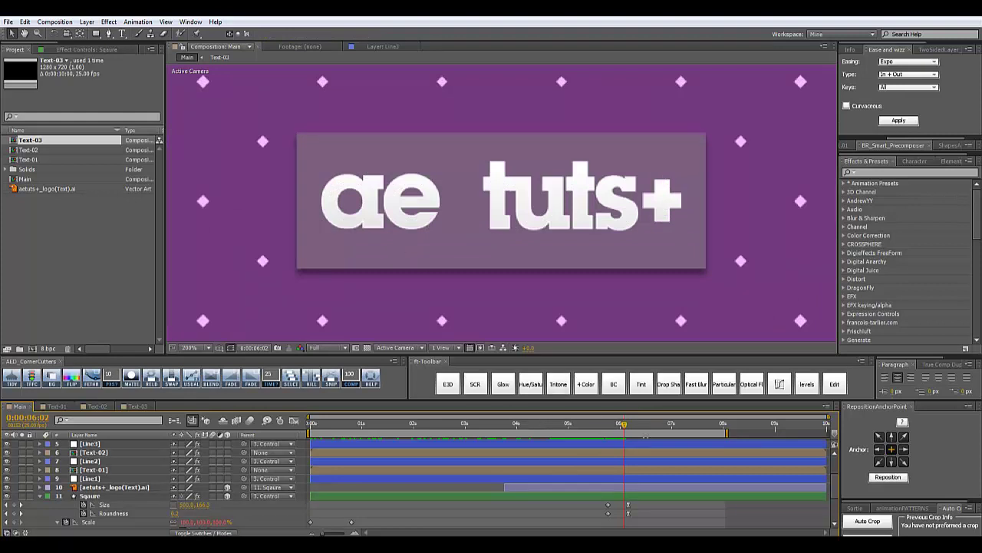
mouse_move(626, 425)
mouse_down()
mouse_move(637, 426)
mouse_move(613, 428)
mouse_move(633, 428)
mouse_up()
scroll(455, 230, down, 1)
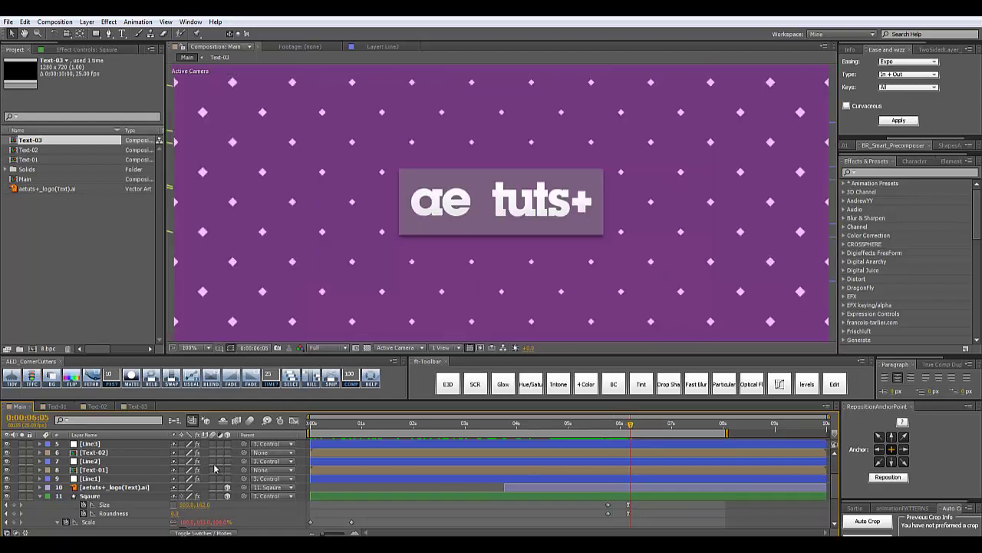
Step: Select the logo layer and scrub Main back through 0:00:05:00 to 0:00:02:22 to review the ribbon animation
click(129, 504)
scroll(564, 494, down, 1)
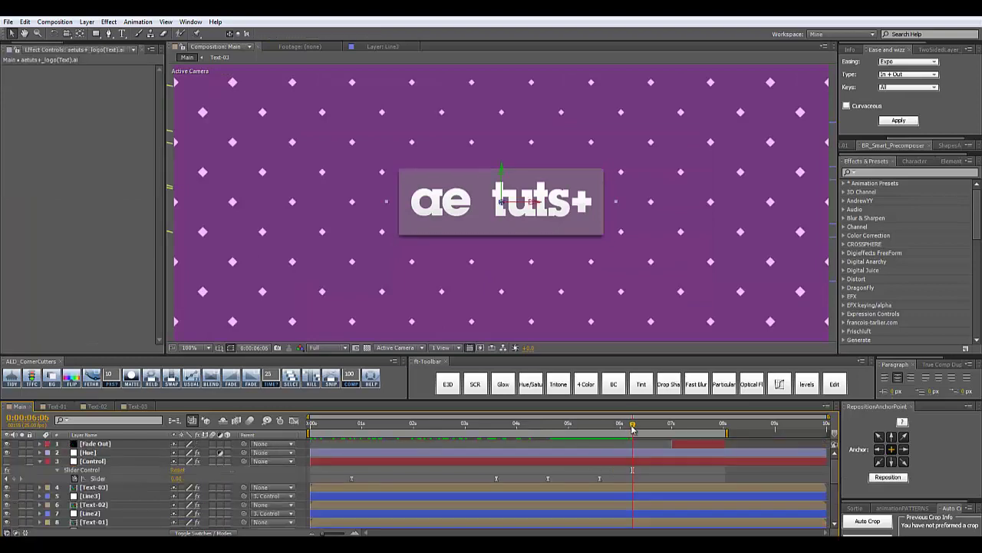
drag(633, 429, 568, 431)
key(comma)
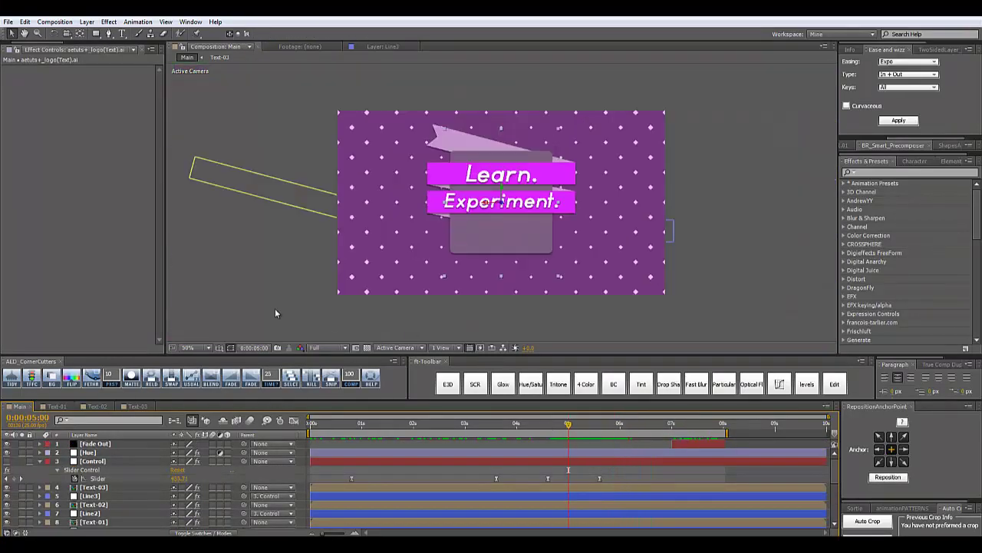
key(period)
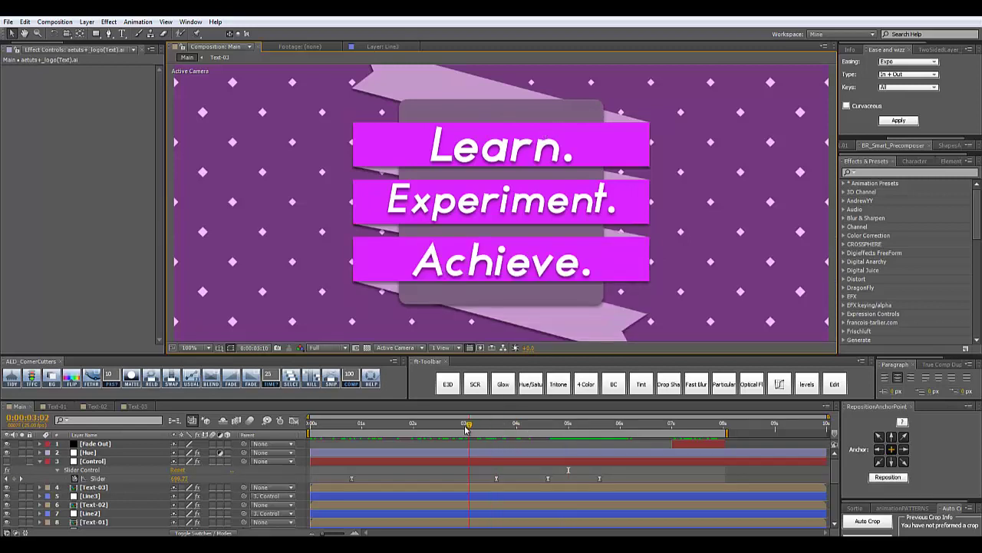
mouse_move(468, 424)
mouse_down()
mouse_move(383, 426)
mouse_move(459, 424)
mouse_up()
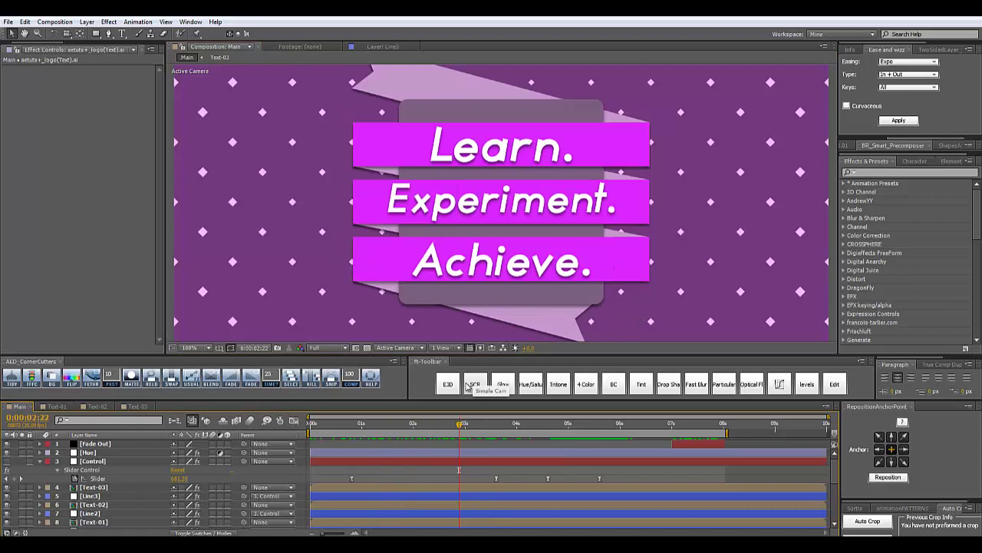
Step: Inspect the Drop Shadow effect settings on the Text-02 layer
click(91, 507)
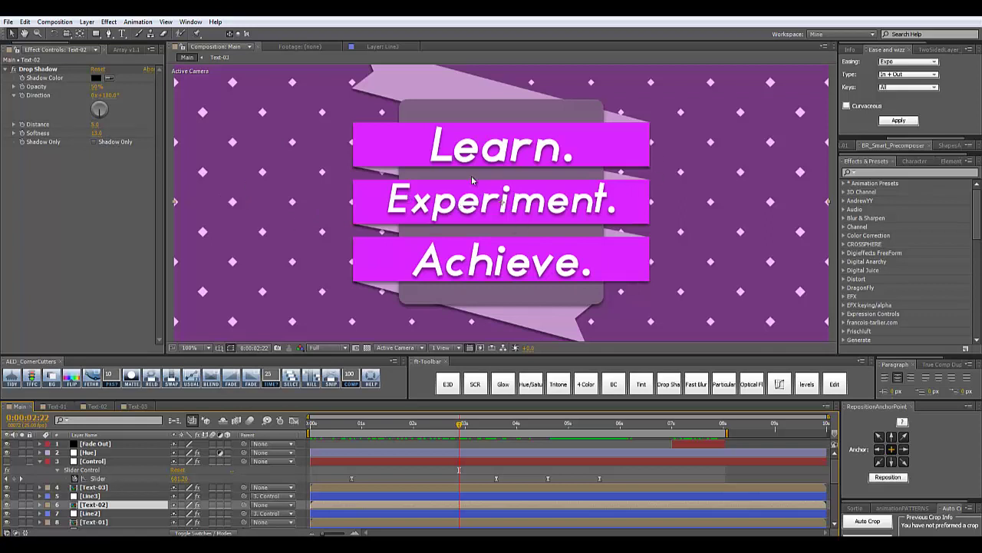
key(comma)
key(comma)
Step: Hide the Hue adjustment layer, review the original colors up to 0:00:06:20, and show the layer again
click(89, 453)
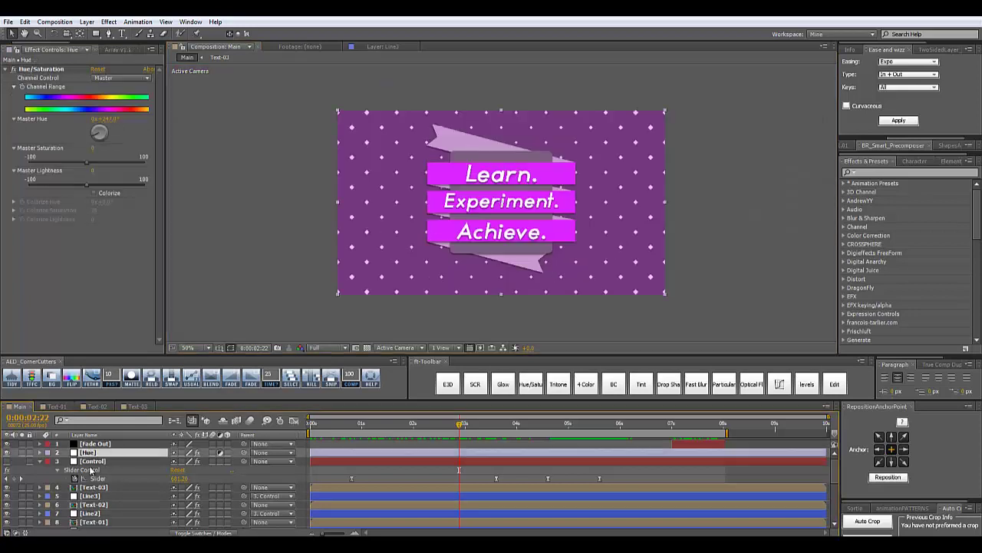
click(7, 452)
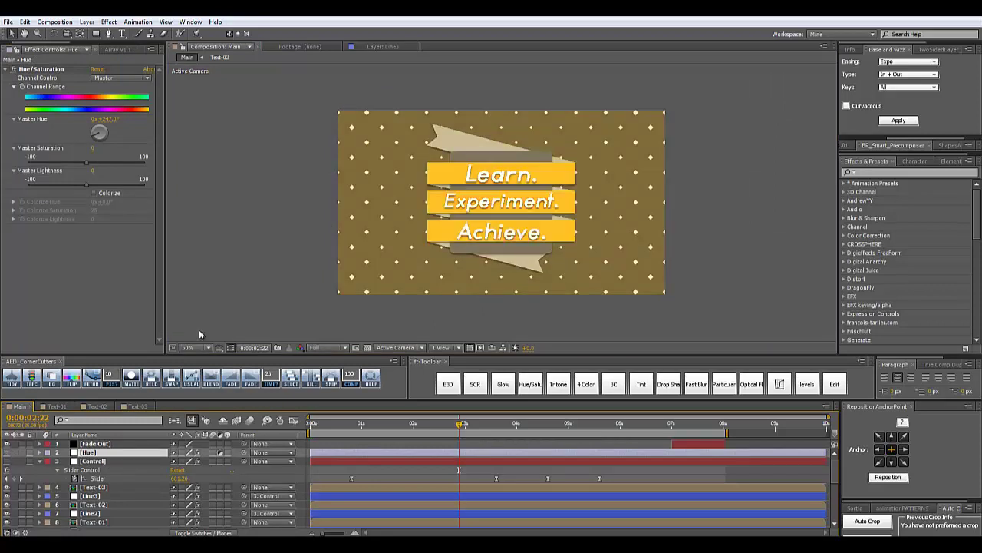
key(period)
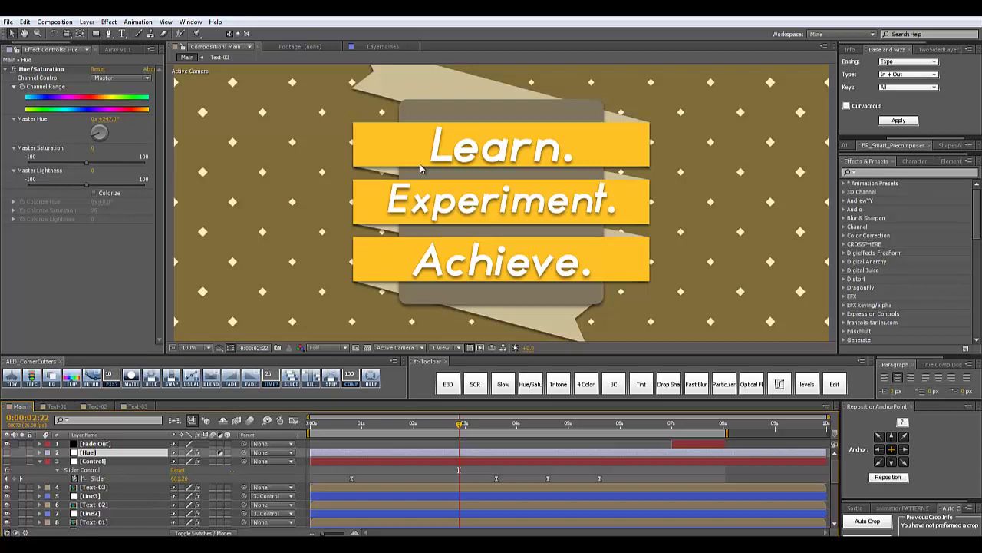
drag(464, 427, 662, 435)
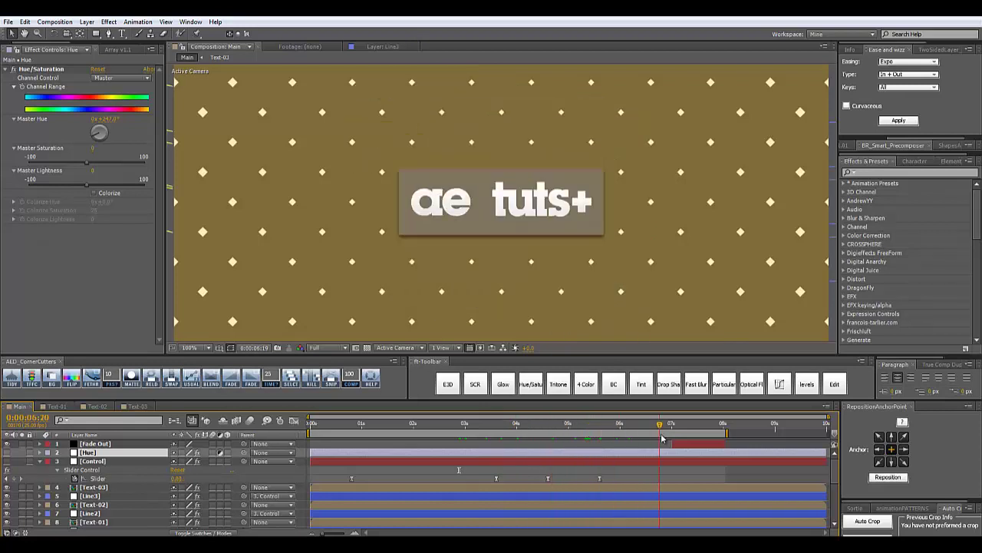
click(7, 452)
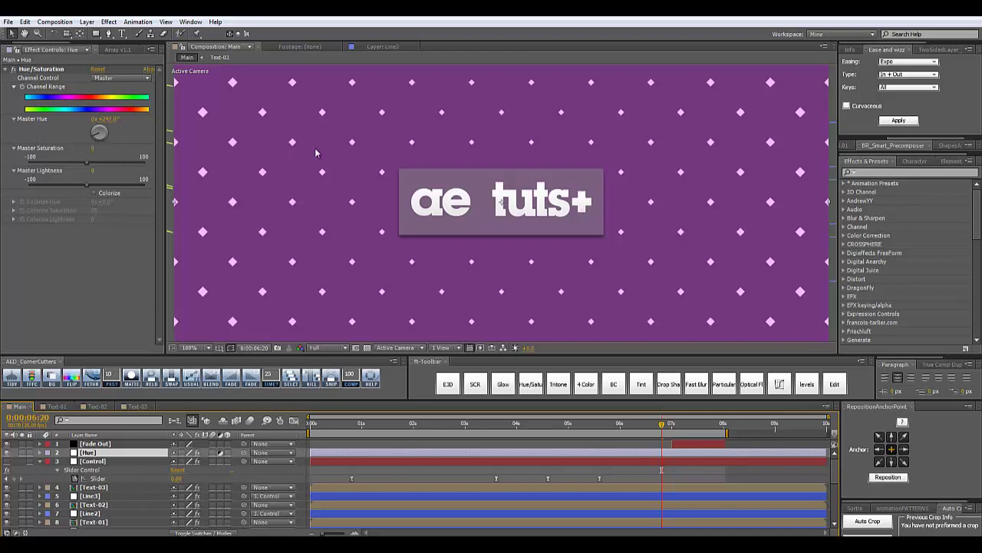
Step: Deselect the Hue layer and scrub Main back to 0:00:01:16 to review the ribbon wrapping on
key(comma)
click(294, 290)
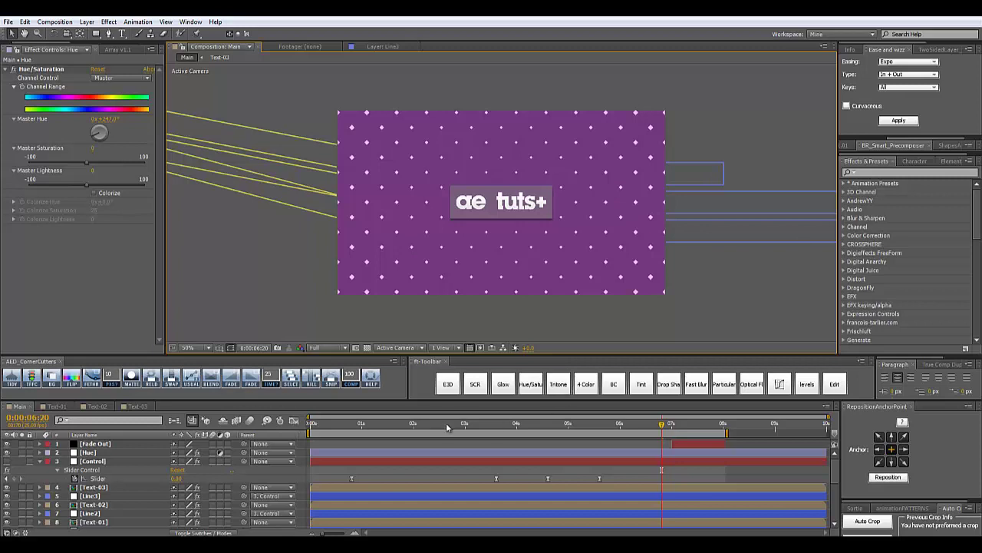
drag(447, 428, 396, 429)
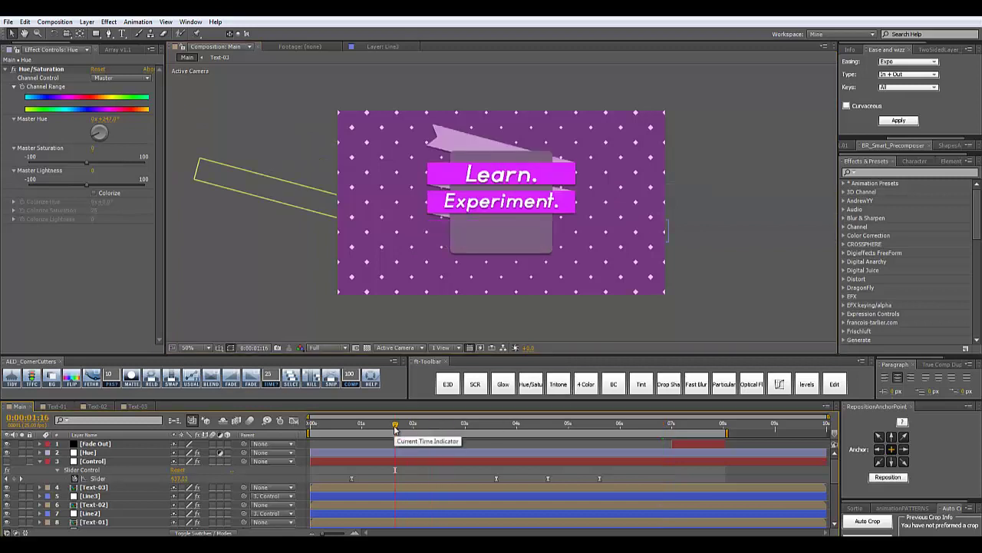